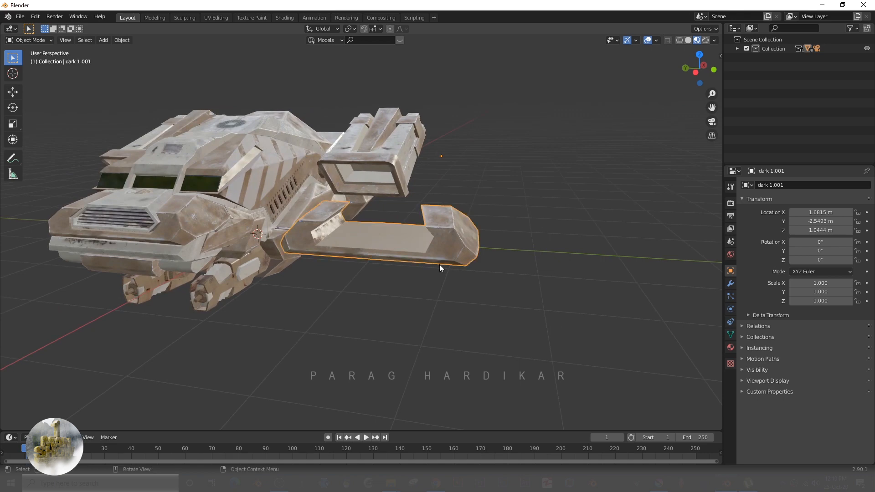
# Remove the dark 1 material from the selected wing part.
pyautogui.click(730, 348)
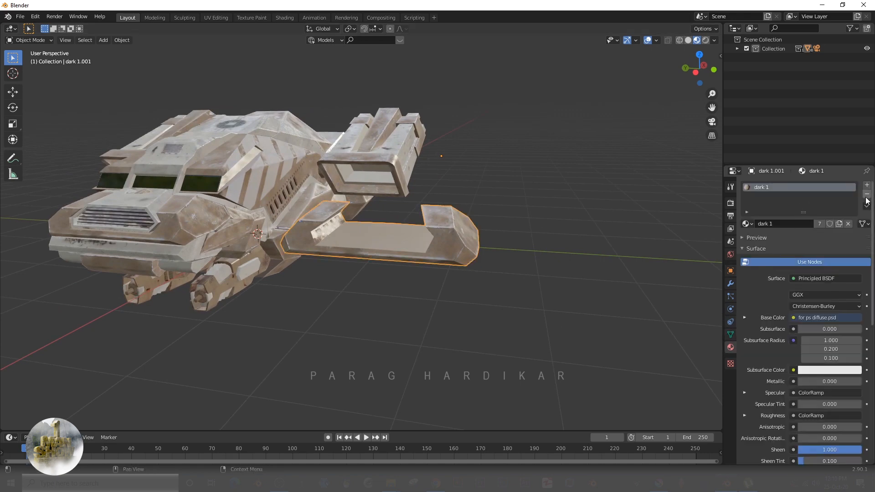
pyautogui.click(731, 271)
pyautogui.click(730, 348)
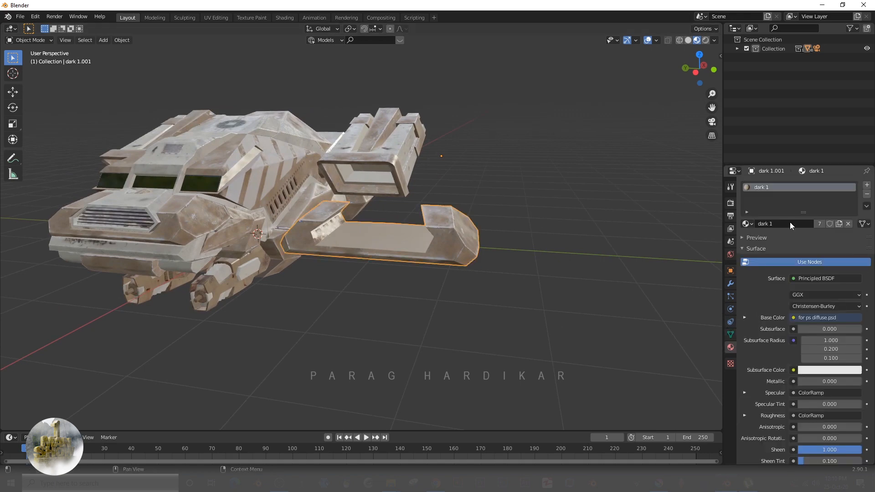
pyautogui.click(867, 195)
# Enter mesh editing on the wing part and clear its existing UV seams.
pyautogui.moveTo(569, 282); pyautogui.dragTo(361, 272, button='middle')
pyautogui.press('Tab')
pyautogui.scroll(4, 354, 280)
pyautogui.scroll(-2, 362, 271)
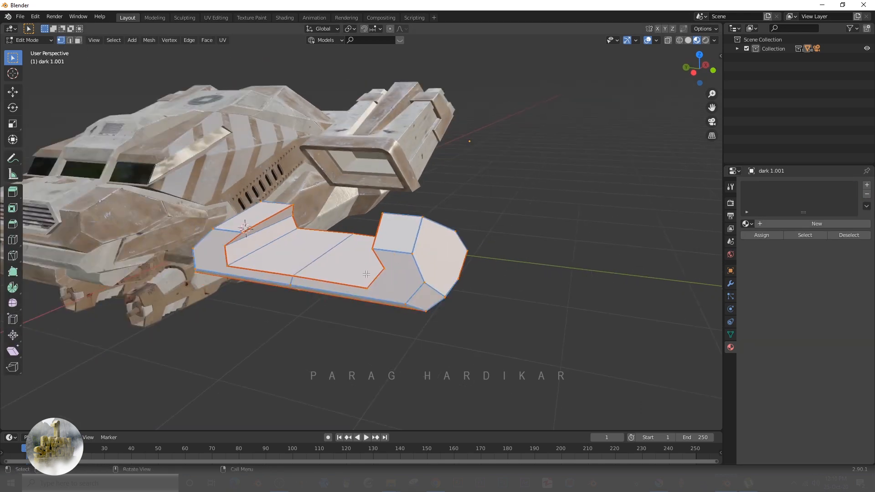
pyautogui.press('u')
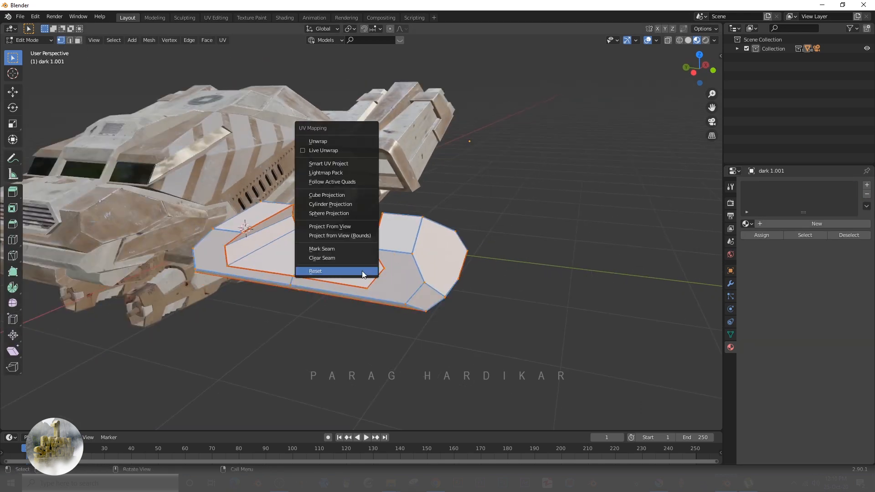
pyautogui.click(336, 256)
# Reset the wing part's UV mapping and return to Object Mode.
pyautogui.scroll(-2, 336, 255)
pyautogui.scroll(2, 336, 255)
pyautogui.rightClick(336, 257)
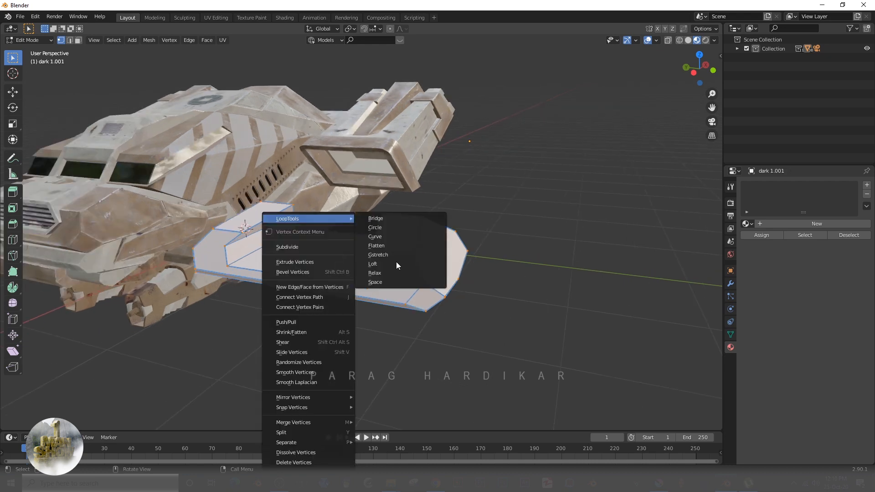
pyautogui.press('Escape')
pyautogui.press('u')
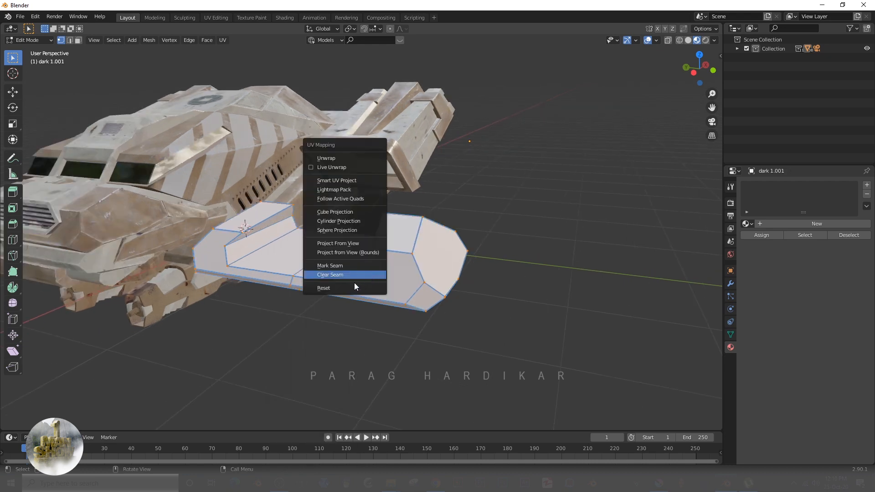
pyautogui.click(324, 288)
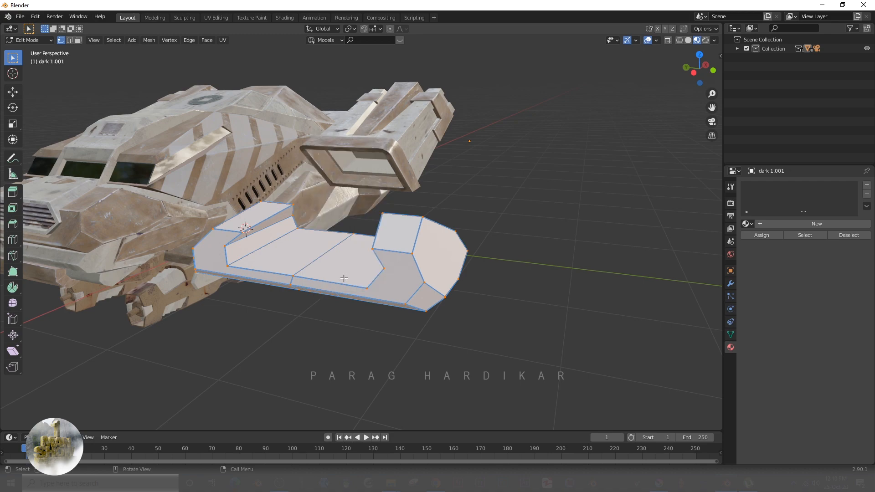
pyautogui.moveTo(324, 290); pyautogui.dragTo(346, 276, button='middle')
pyautogui.press('Tab')
pyautogui.click(342, 306)
pyautogui.scroll(-3, 335, 319)
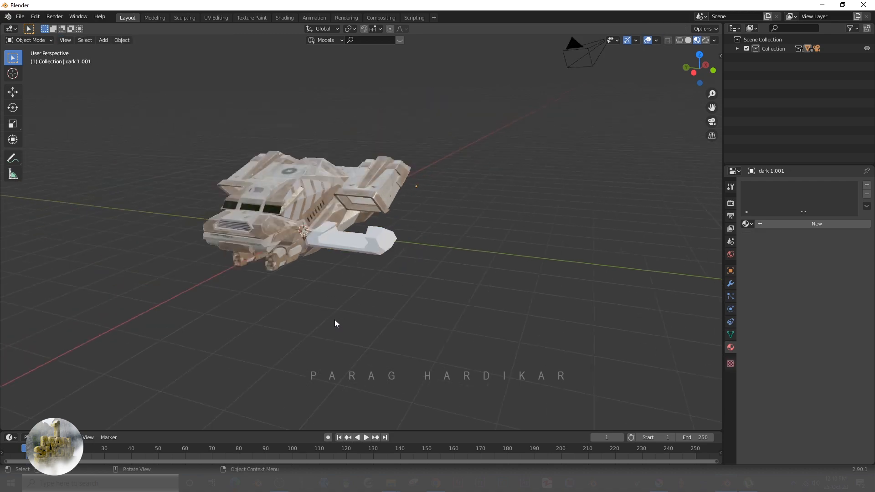
# Move the wing part into a new collection named texture 1.
pyautogui.scroll(2, 334, 319)
pyautogui.moveTo(335, 319); pyautogui.dragTo(453, 245, button='middle')
pyautogui.click(453, 245)
pyautogui.scroll(3, 469, 278)
pyautogui.keyDown('shift'); pyautogui.moveTo(474, 286); pyautogui.dragTo(360, 297, button='middle'); pyautogui.keyUp('shift')
pyautogui.moveTo(360, 297); pyautogui.dragTo(477, 263, button='middle')
pyautogui.scroll(-2, 477, 264)
pyautogui.press('m')
pyautogui.click(453, 287)
pyautogui.write('texture 1')
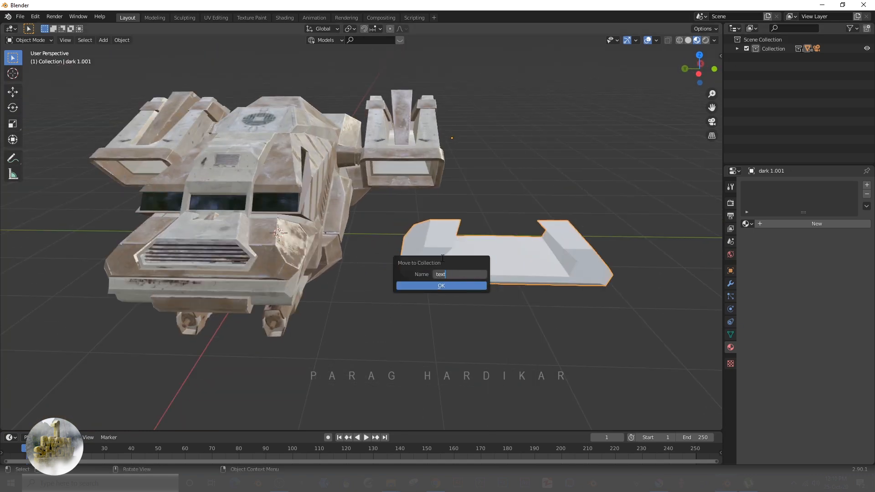
pyautogui.press('Return')
# Select the edges bordering the recess between the wing part's two arms and mark them as a UV seam.
pyautogui.scroll(4, 415, 285)
pyautogui.scroll(-3, 415, 285)
pyautogui.scroll(1, 367, 283)
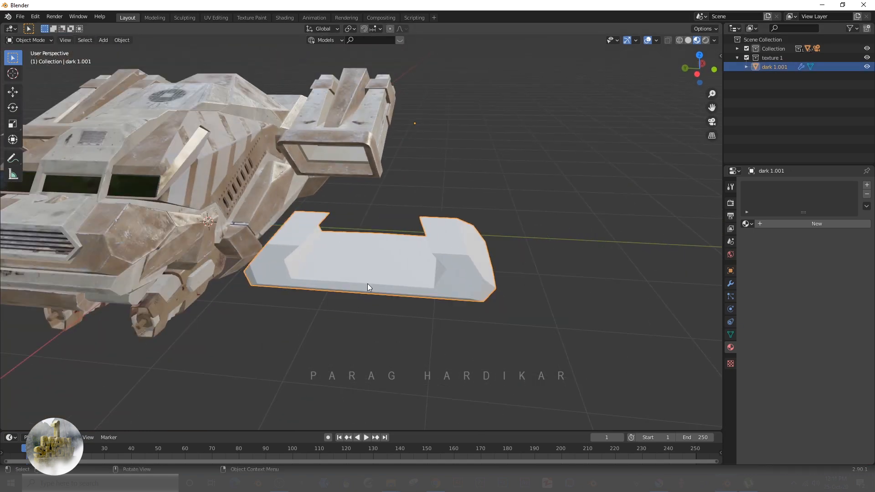
pyautogui.press('Tab')
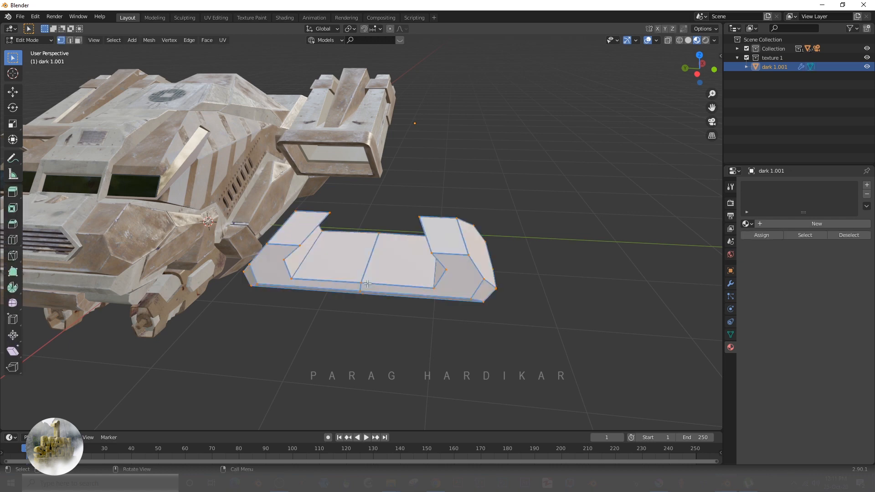
pyautogui.scroll(2, 358, 276)
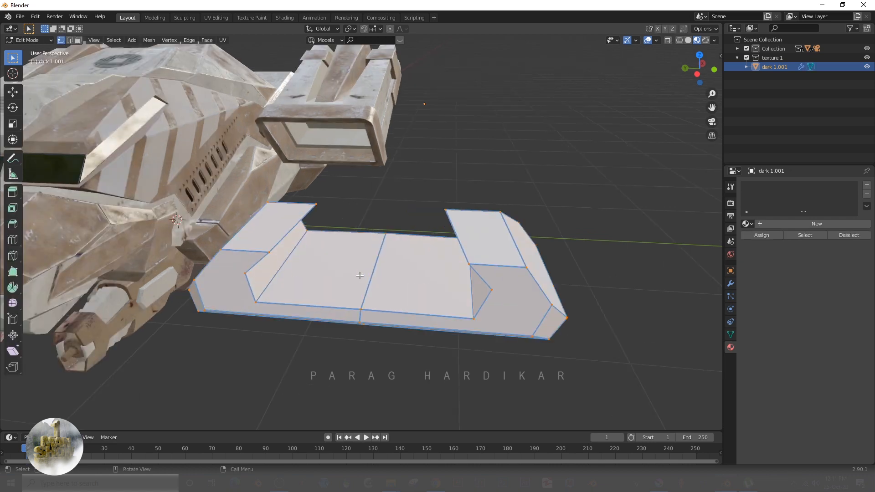
pyautogui.moveTo(361, 274); pyautogui.dragTo(334, 269, button='middle')
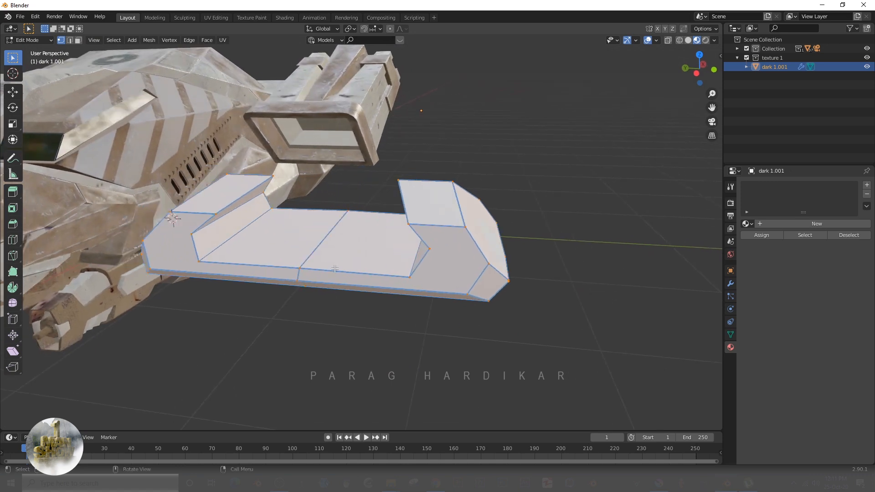
pyautogui.press('`')
pyautogui.click(402, 301)
pyautogui.moveTo(381, 299); pyautogui.dragTo(277, 197, button='middle')
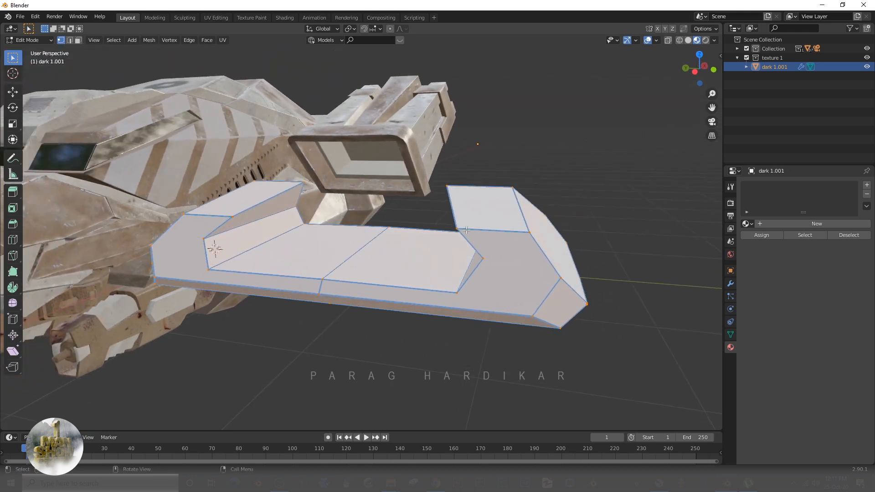
pyautogui.moveTo(450, 183); pyautogui.dragTo(253, 202, button='middle')
pyautogui.click(296, 176)
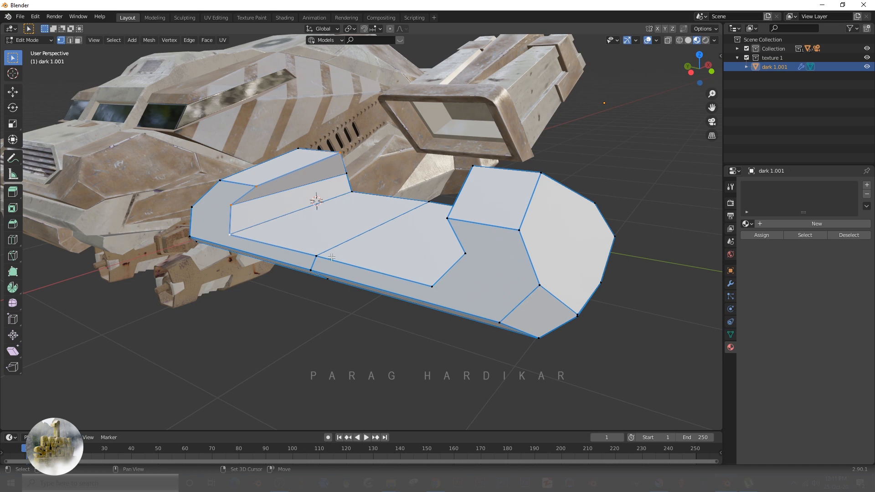
pyautogui.moveTo(434, 285); pyautogui.dragTo(498, 196, button='middle')
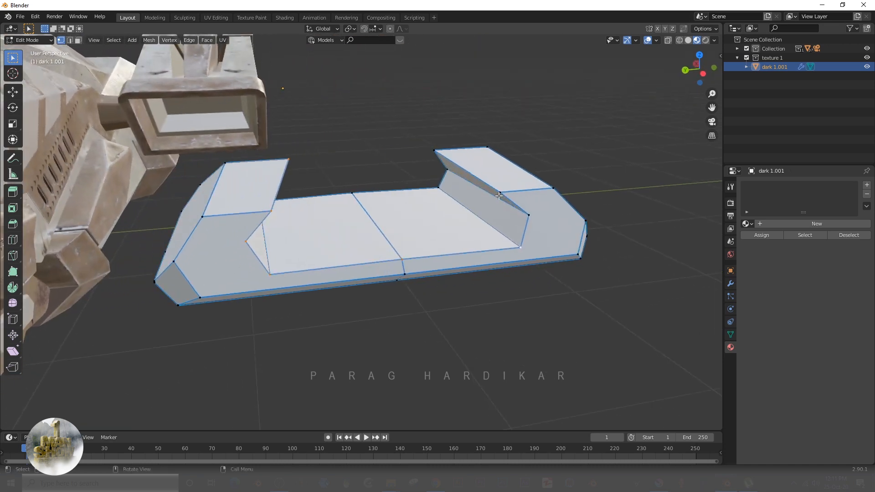
pyautogui.keyDown('ctrl'); pyautogui.click(500, 193); pyautogui.keyUp('ctrl')
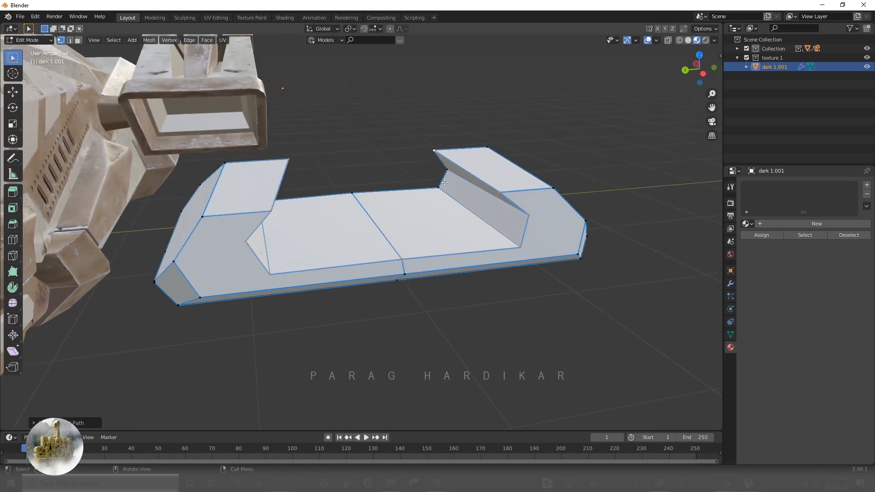
pyautogui.moveTo(409, 200); pyautogui.dragTo(340, 248, button='middle')
pyautogui.press('2')
pyautogui.keyDown('shift'); pyautogui.click(377, 238); pyautogui.keyUp('shift')
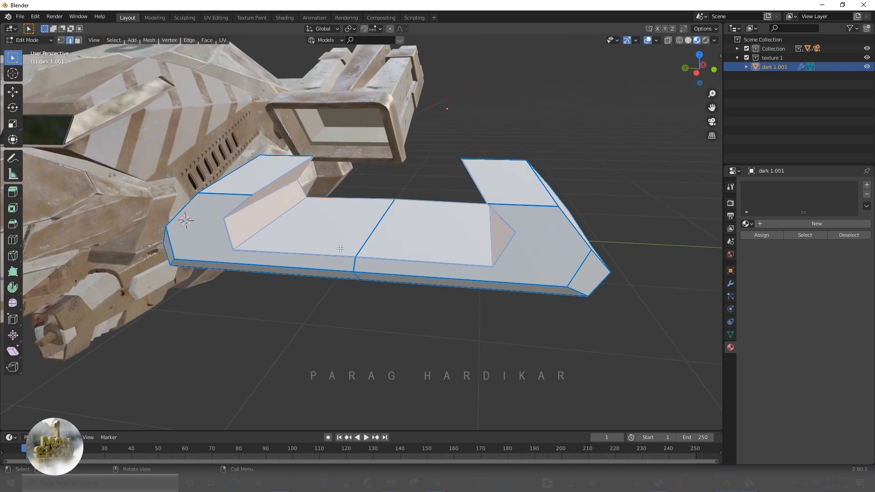
pyautogui.moveTo(277, 225); pyautogui.dragTo(359, 242, button='middle')
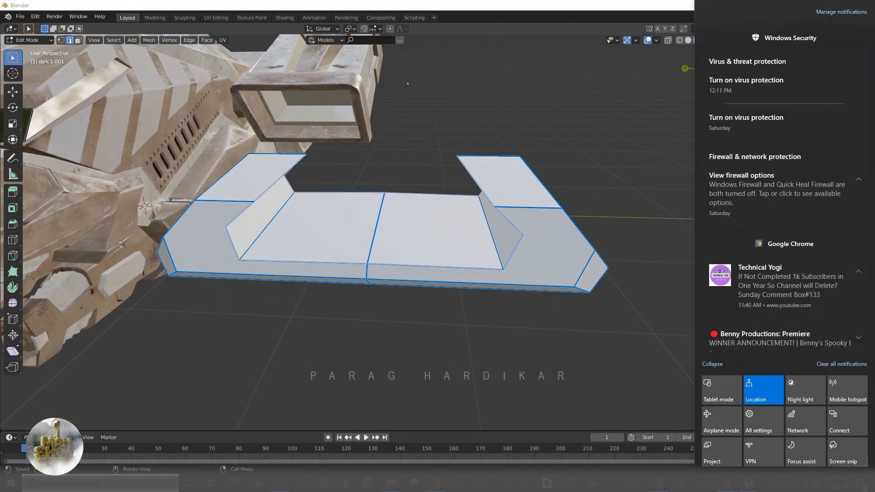
pyautogui.rightClick(357, 238)
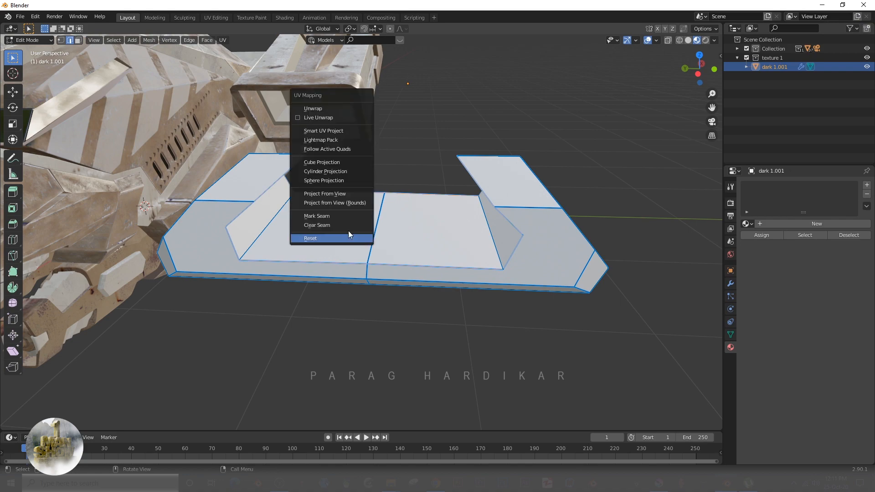
pyautogui.click(327, 216)
# Mark the outline edges of the wing part's underside as a UV seam and leave mesh editing.
pyautogui.moveTo(358, 242); pyautogui.dragTo(464, 213, button='middle')
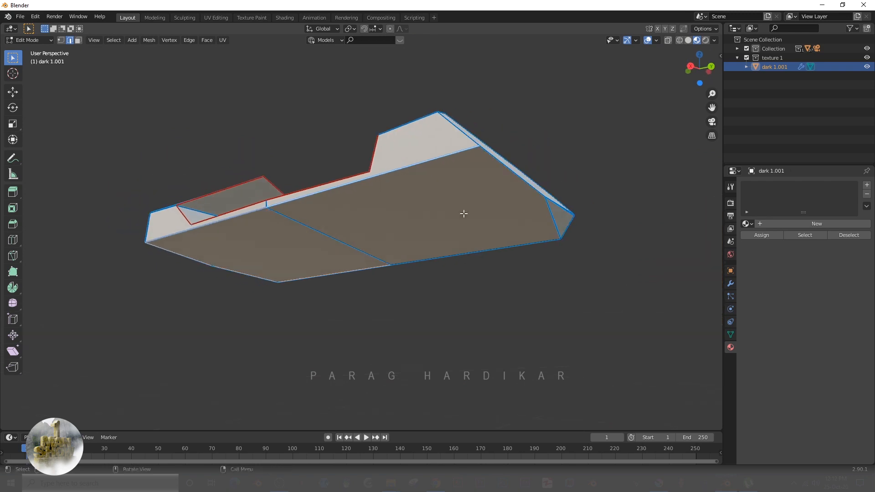
pyautogui.moveTo(488, 250); pyautogui.dragTo(399, 354, button='middle')
pyautogui.press('u')
pyautogui.click(537, 301)
pyautogui.press('Tab')
pyautogui.click(398, 354)
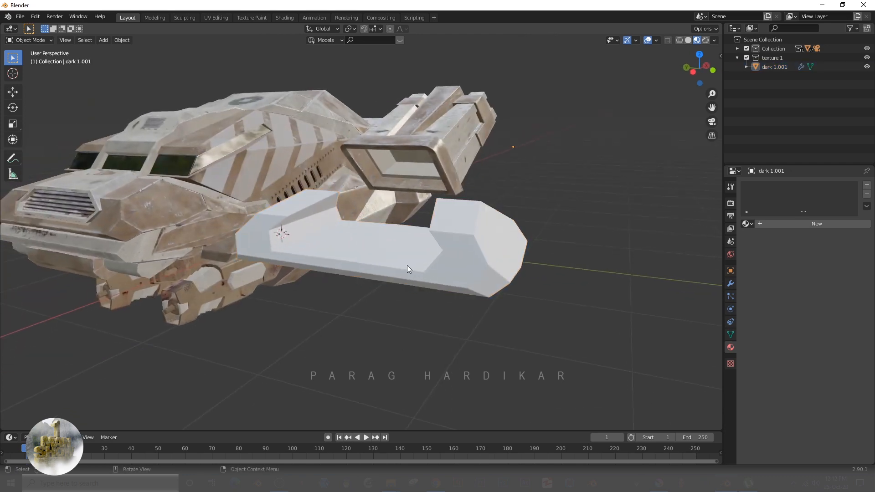
# Unwrap the wing part with Smart UV Project at angle limit 66 and island margin 0, and open the UV Editing workspace.
pyautogui.click(408, 267)
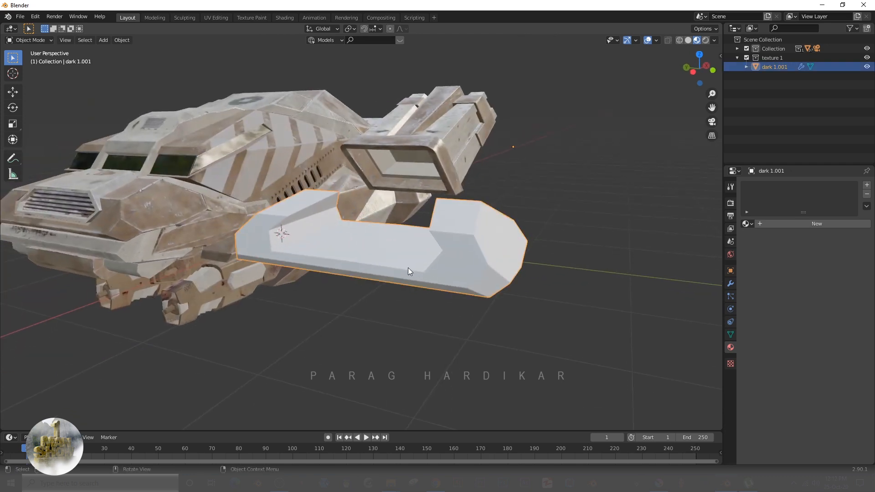
pyautogui.press('Tab')
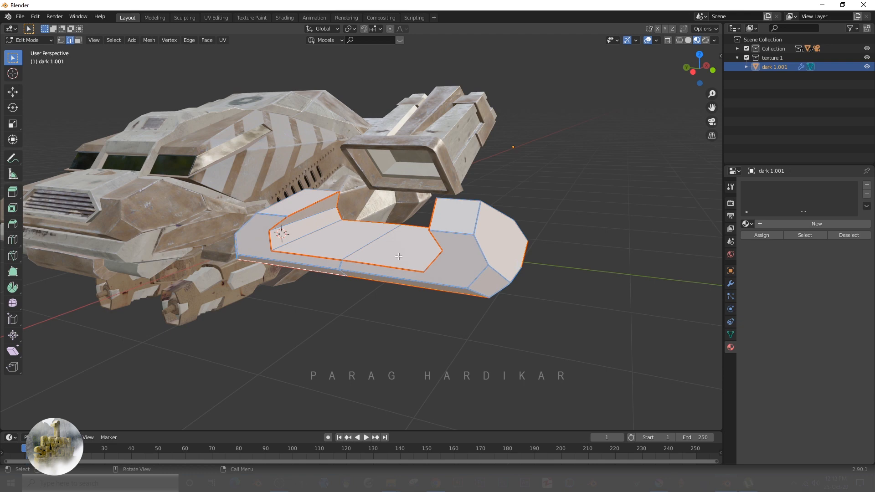
pyautogui.press('u')
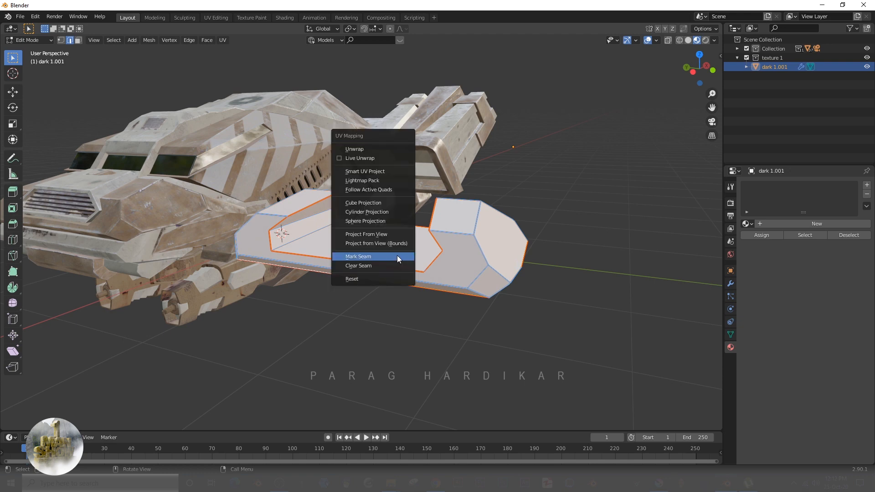
pyautogui.click(371, 172)
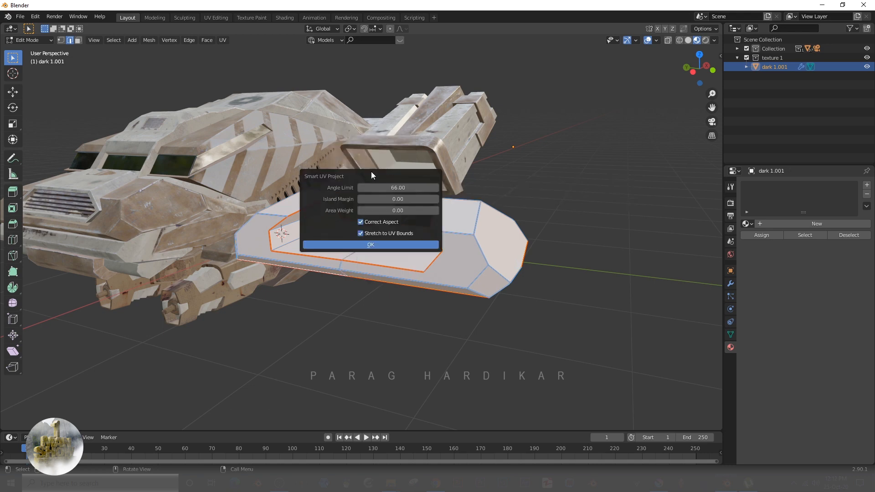
pyautogui.click(370, 246)
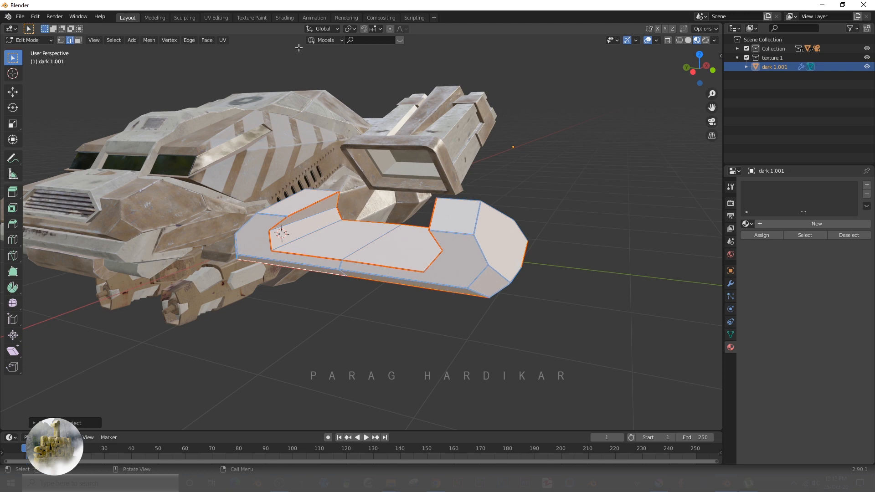
pyautogui.click(216, 17)
pyautogui.scroll(6, 527, 306)
pyautogui.scroll(-6, 563, 320)
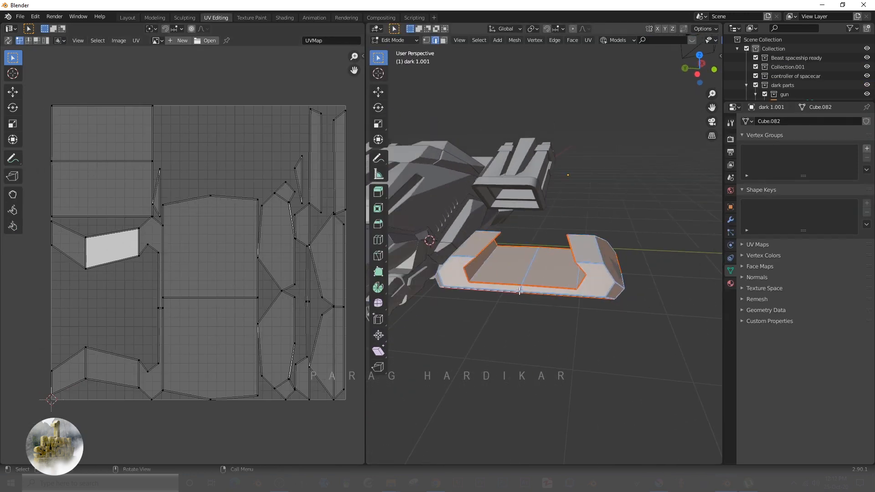
# Select the recess's floor faces together with the inner wall faces of both arms.
pyautogui.moveTo(657, 272); pyautogui.dragTo(586, 314, button='middle')
pyautogui.click(618, 275)
pyautogui.press('3')
pyautogui.click(618, 275)
pyautogui.keyDown('shift'); pyautogui.click(668, 250); pyautogui.keyUp('shift')
pyautogui.scroll(3, 589, 279)
pyautogui.click(567, 303)
pyautogui.keyDown('shift'); pyautogui.click(586, 314); pyautogui.keyUp('shift')
pyautogui.click(608, 215)
pyautogui.moveTo(586, 355); pyautogui.dragTo(564, 263, button='middle')
pyautogui.click(607, 214)
pyautogui.click(481, 241)
pyautogui.press('`')
pyautogui.click(567, 296)
pyautogui.scroll(-4, 556, 246)
pyautogui.click(556, 247)
pyautogui.keyDown('shift'); pyautogui.click(603, 285); pyautogui.keyUp('shift')
pyautogui.keyDown('shift'); pyautogui.click(670, 294); pyautogui.keyUp('shift')
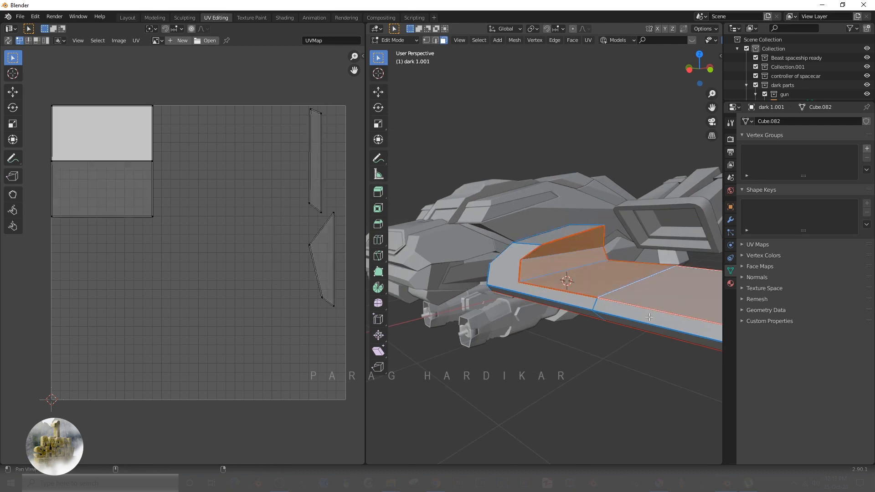
pyautogui.moveTo(669, 294); pyautogui.dragTo(524, 278, button='middle')
pyautogui.keyDown('shift'); pyautogui.click(684, 264); pyautogui.keyUp('shift')
pyautogui.keyDown('shift'); pyautogui.click(684, 249); pyautogui.keyUp('shift')
# Shrink the recess faces' UV islands and move them toward the upper-left corner of the UV grid.
pyautogui.press('a')
pyautogui.press('s')
pyautogui.click(222, 272)
pyautogui.press('g')
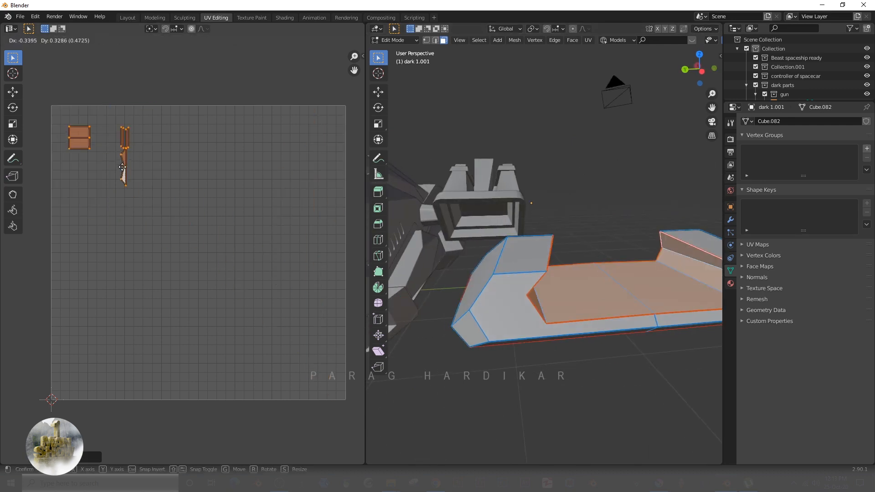
pyautogui.click(110, 161)
pyautogui.press('s')
pyautogui.click(122, 165)
# Rotate the recess wall UV islands 90° and place them beside the floor islands.
pyautogui.moveTo(161, 232); pyautogui.dragTo(116, 109)
pyautogui.press('g')
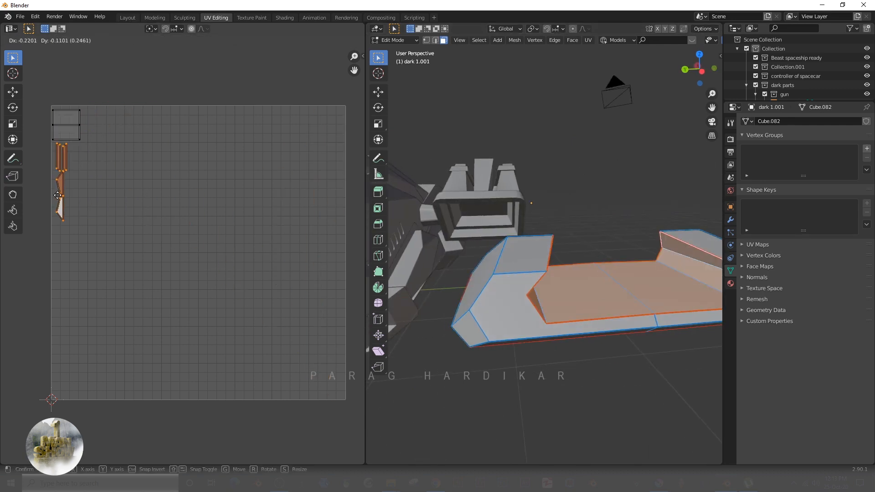
pyautogui.click(92, 159)
pyautogui.write('r90')
pyautogui.press('Return')
pyautogui.press('g')
pyautogui.click(133, 150)
# Select the wing part's two large outer end faces and move their UV islands toward the left side of the UV grid.
pyautogui.scroll(-1, 557, 305)
pyautogui.click(558, 302)
pyautogui.moveTo(557, 305); pyautogui.dragTo(510, 278, button='middle')
pyautogui.keyDown('shift'); pyautogui.click(580, 283); pyautogui.keyUp('shift')
pyautogui.click(577, 281)
pyautogui.keyDown('shift'); pyautogui.click(627, 322); pyautogui.keyUp('shift')
pyautogui.press('a')
pyautogui.press('g')
pyautogui.click(94, 290)
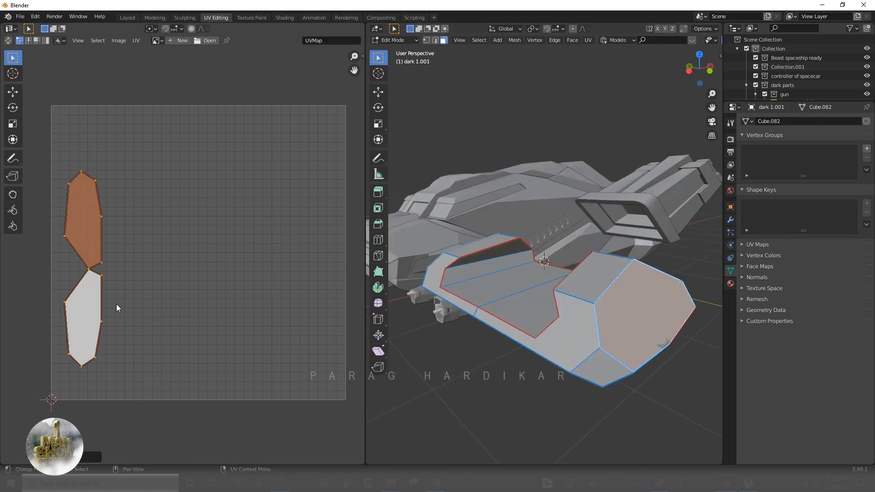
# Enlarge the two end-face UV islands and reposition them along the left side of the UV grid.
pyautogui.press('s')
pyautogui.click(137, 312)
pyautogui.press('g')
pyautogui.click(140, 308)
# Select the faces of the wing's flat outer frame around the recess, together with the slanted faces on both ends.
pyautogui.moveTo(586, 358); pyautogui.dragTo(649, 377, button='middle')
pyautogui.click(524, 360)
pyautogui.keyDown('shift'); pyautogui.click(453, 349); pyautogui.keyUp('shift')
pyautogui.keyDown('shift'); pyautogui.click(516, 311); pyautogui.keyUp('shift')
pyautogui.keyDown('shift'); pyautogui.click(572, 316); pyautogui.keyUp('shift')
pyautogui.keyDown('shift'); pyautogui.click(504, 289); pyautogui.keyUp('shift')
pyautogui.keyDown('shift'); pyautogui.click(523, 323); pyautogui.keyUp('shift')
pyautogui.keyDown('shift'); pyautogui.click(532, 274); pyautogui.keyUp('shift')
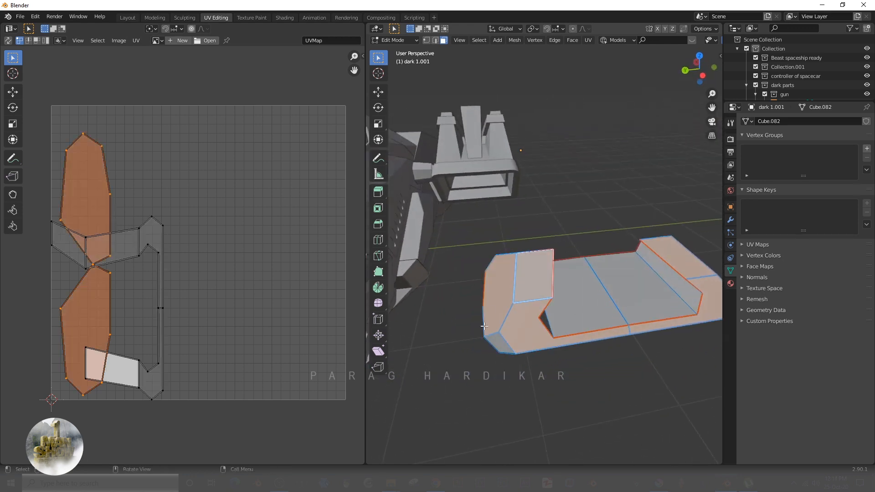
pyautogui.moveTo(497, 334); pyautogui.dragTo(577, 359, button='middle')
pyautogui.keyDown('shift'); pyautogui.click(562, 266); pyautogui.keyUp('shift')
pyautogui.moveTo(602, 310); pyautogui.dragTo(497, 288, button='middle')
pyautogui.scroll(-5, 497, 288)
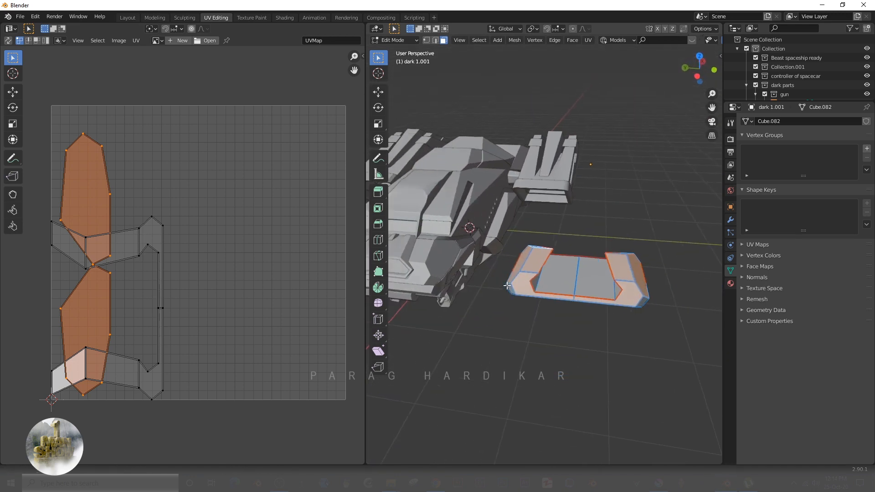
pyautogui.scroll(4, 496, 288)
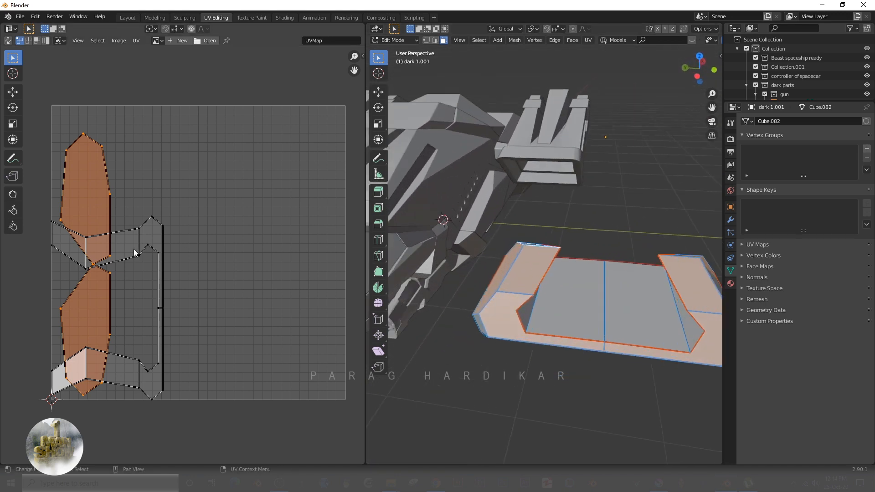
# Unwrap the selected frame faces, rotate their UV island 90°, and center it horizontally in the upper half of the UV grid.
pyautogui.press('u')
pyautogui.press('a')
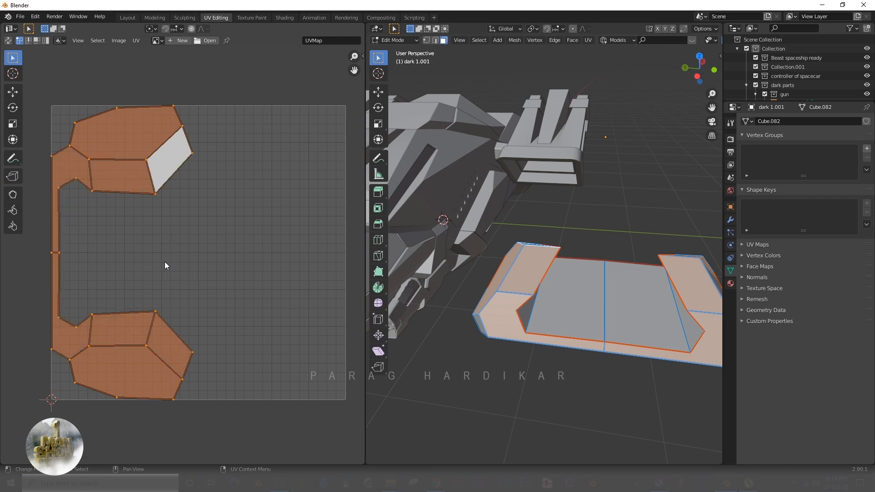
pyautogui.write('90')
pyautogui.press('Return')
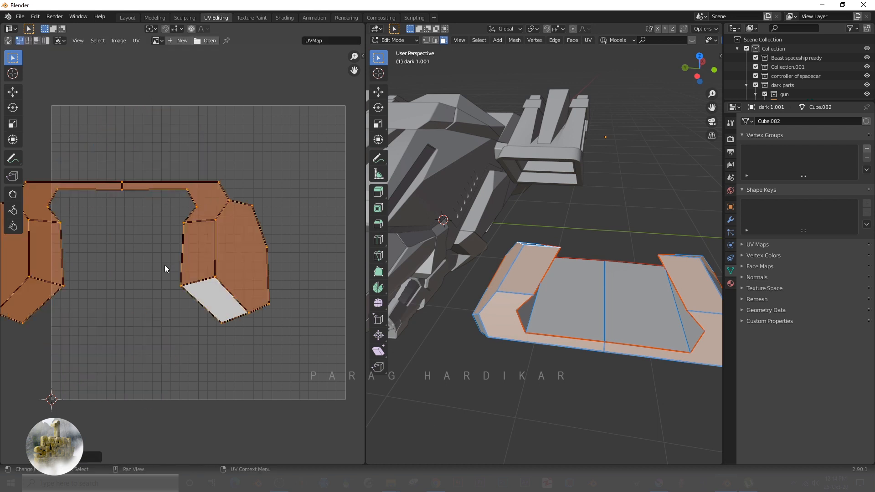
pyautogui.press('g')
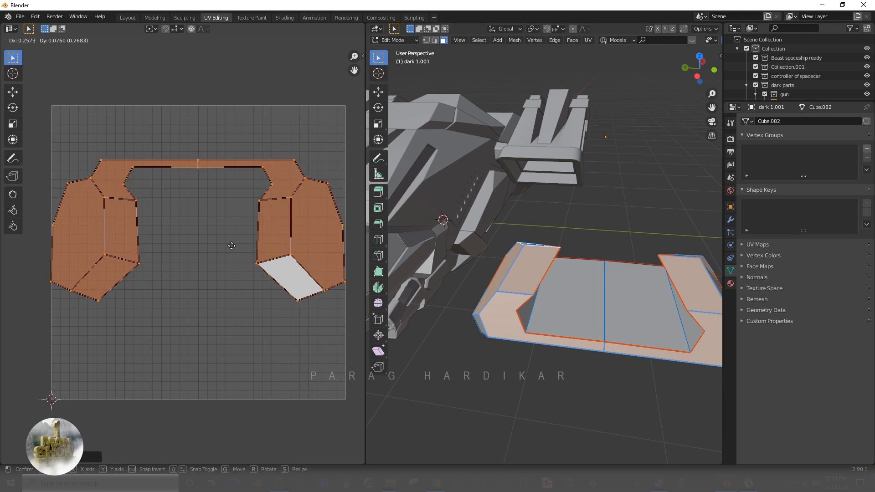
pyautogui.click(232, 246)
pyautogui.click(263, 284)
# Adjust the frame selection by dropping the two parallelogram end faces and adding the small corner faces at both ends.
pyautogui.moveTo(618, 304); pyautogui.dragTo(615, 353, button='middle')
pyautogui.click(675, 328)
pyautogui.keyDown('shift'); pyautogui.click(483, 299); pyautogui.keyUp('shift')
pyautogui.moveTo(524, 350); pyautogui.dragTo(568, 335, button='middle')
pyautogui.keyDown('shift'); pyautogui.click(566, 280); pyautogui.keyUp('shift')
pyautogui.keyDown('shift'); pyautogui.click(531, 262); pyautogui.keyUp('shift')
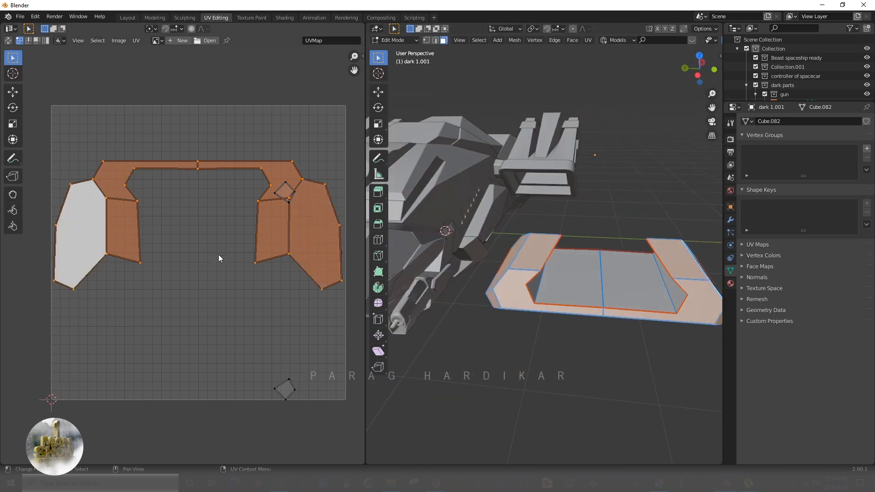
# Unwrap the adjusted frame selection, rotate its UV island 90°, and move it to the upper part of the UV grid.
pyautogui.write('ur90')
pyautogui.press('Return')
pyautogui.hotkey('ctrl', 'z')
pyautogui.write('ar90')
pyautogui.press('Return')
pyautogui.press('g')
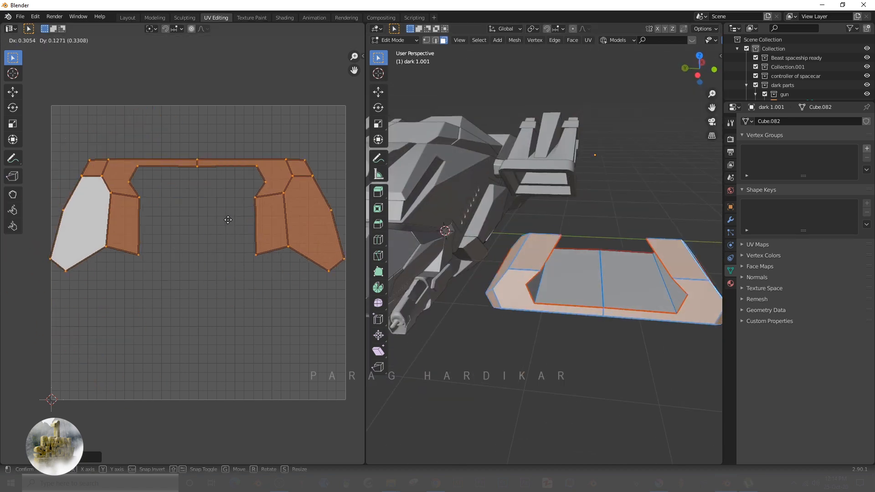
pyautogui.click(231, 196)
# Select the two long narrow faces along the wing's lower edge, unwrap them, rotate the island 90°, and place it low in the UV grid.
pyautogui.moveTo(481, 285); pyautogui.dragTo(463, 257, button='middle')
pyautogui.click(604, 255)
pyautogui.keyDown('shift'); pyautogui.click(675, 254); pyautogui.keyUp('shift')
pyautogui.press('u')
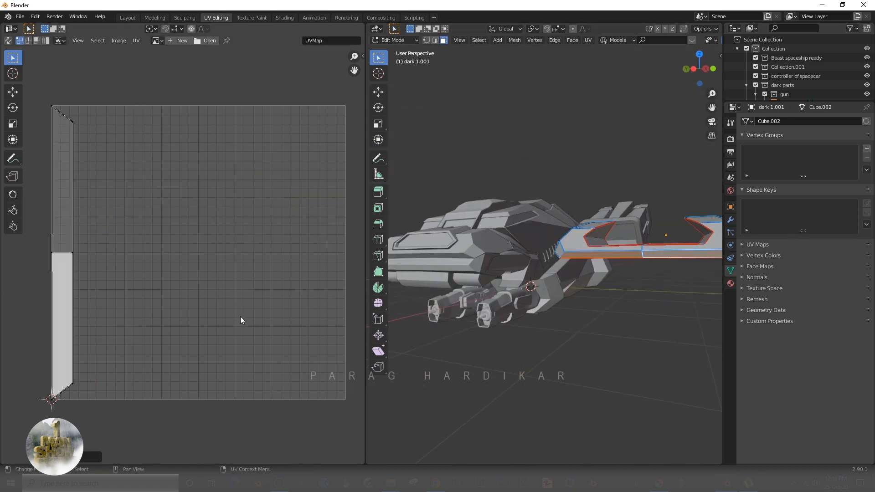
pyautogui.press('a')
pyautogui.press('r')
pyautogui.press('9')
pyautogui.press('0')
pyautogui.press('Return')
pyautogui.press('g')
pyautogui.click(314, 384)
pyautogui.press('n')
pyautogui.click(718, 122)
pyautogui.click(668, 64)
pyautogui.press('n')
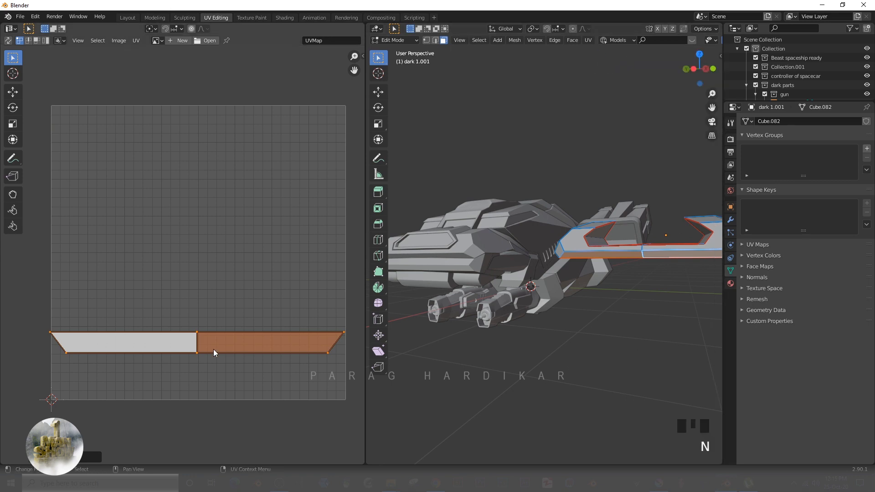
# Move the long strip island down to the bottom edge of the UV grid.
pyautogui.press('g')
pyautogui.click(214, 382)
pyautogui.scroll(2, 591, 300)
pyautogui.moveTo(590, 267); pyautogui.dragTo(563, 302, button='middle')
# Select all of the wing's faces, then scale the narrow bracket-shaped UV island and move it to the grid's right edge.
pyautogui.press('a')
pyautogui.click(307, 247)
pyautogui.hotkey('ctrl', 'l')
pyautogui.press('s')
pyautogui.click(316, 328)
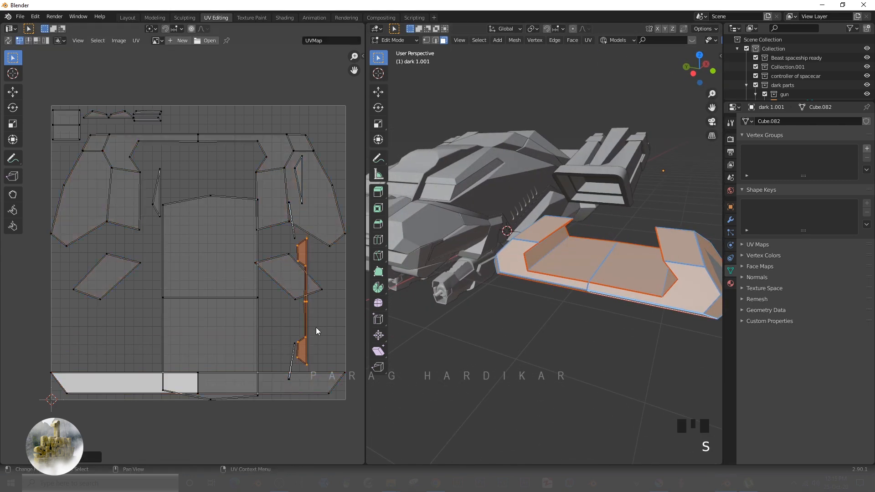
pyautogui.press('g')
pyautogui.click(348, 334)
# Move the lower thin sliver island toward the lower-right corner and shift both parallelogram islands slightly right.
pyautogui.click(294, 345)
pyautogui.press('l')
pyautogui.press('g')
pyautogui.click(304, 298)
pyautogui.press('l')
pyautogui.press('g')
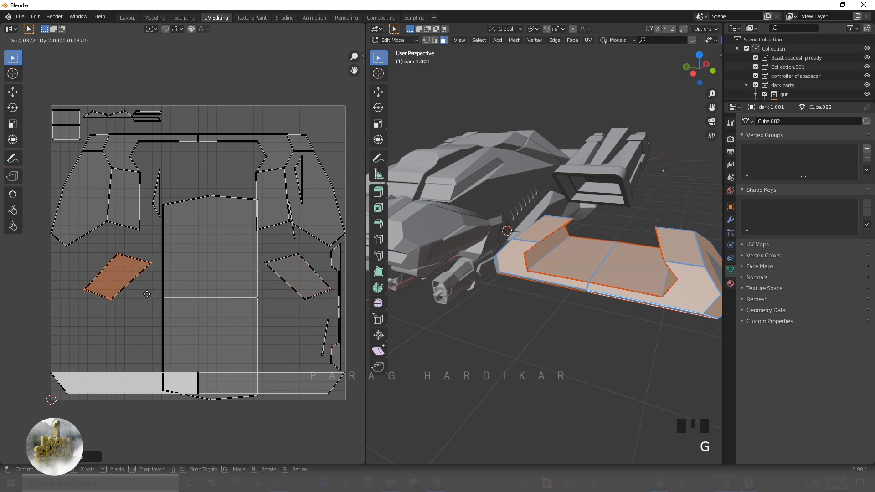
pyautogui.click(130, 285)
# Move the left sliver island beside the left frame arm and the two upper-right slivers into the free lower-right area.
pyautogui.press('l')
pyautogui.press('g')
pyautogui.click(146, 198)
pyautogui.press('g')
pyautogui.click(278, 345)
pyautogui.click(307, 317)
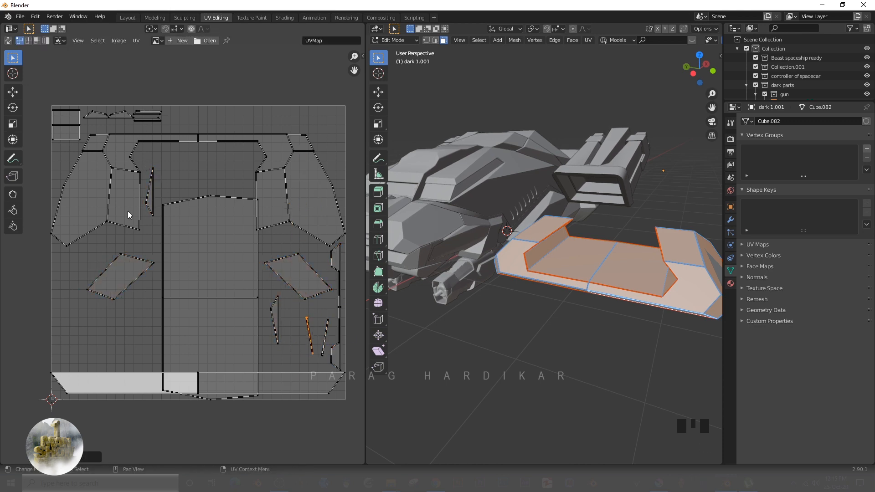
# Move the large central UV island up between the frame arms so it clears the bottom strip.
pyautogui.press('l')
pyautogui.press('g')
pyautogui.click(209, 213)
pyautogui.click(210, 214)
pyautogui.scroll(-3, 210, 214)
pyautogui.scroll(3, 210, 214)
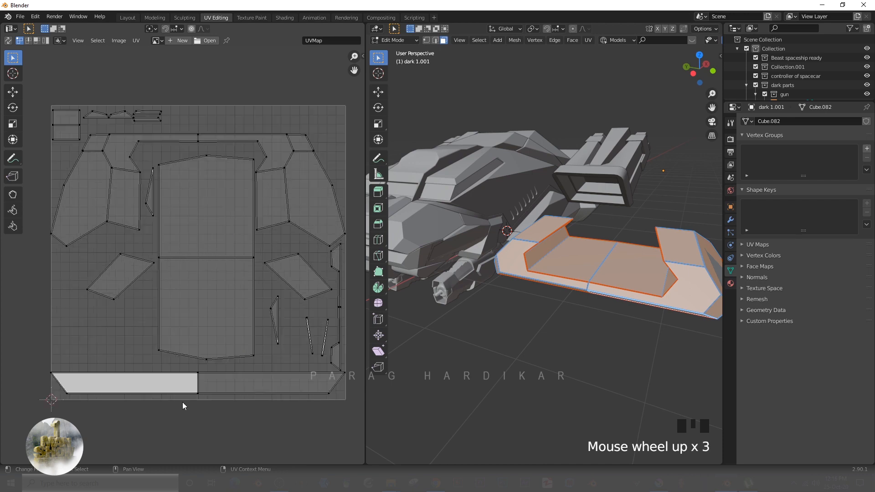
# Check which wing faces the bottom strip island belongs to, then clear the face selection.
pyautogui.click(194, 377)
pyautogui.press('l')
pyautogui.moveTo(577, 314); pyautogui.dragTo(509, 248, button='middle')
pyautogui.click(544, 268)
pyautogui.keyDown('shift'); pyautogui.click(508, 248); pyautogui.keyUp('shift')
pyautogui.scroll(-2, 507, 300)
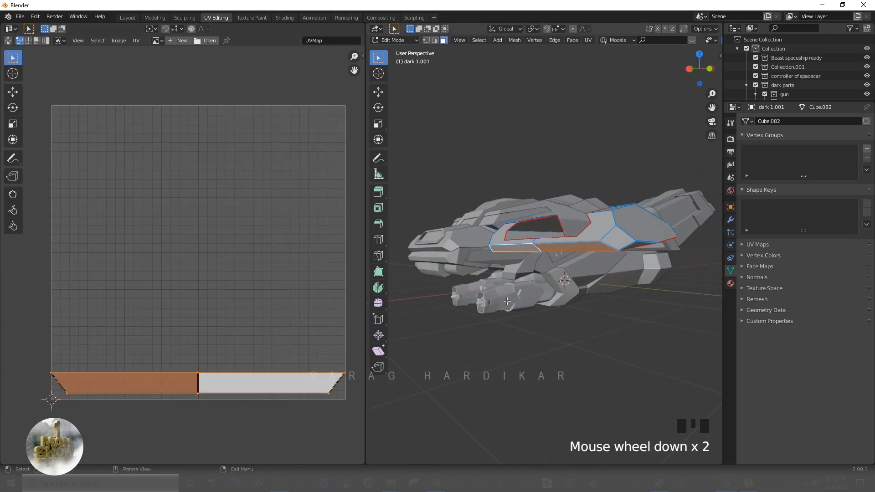
pyautogui.hotkey('alt', 'a')
pyautogui.moveTo(508, 300); pyautogui.dragTo(548, 308, button='middle')
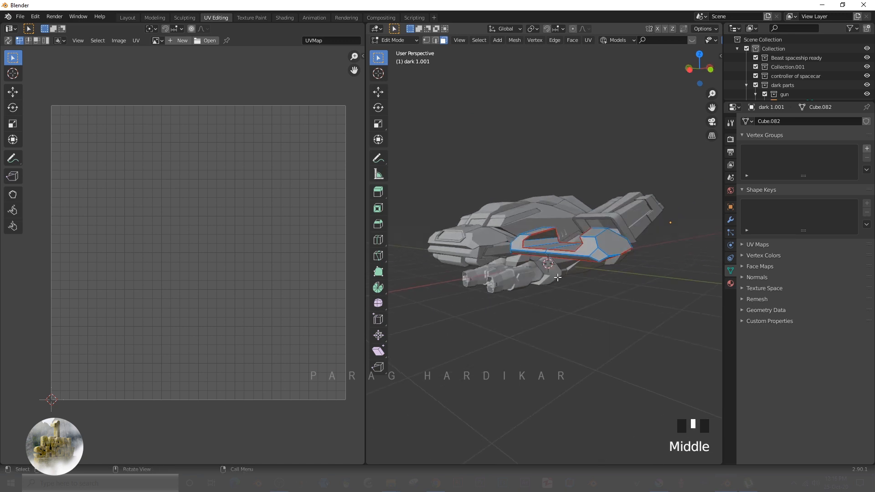
# Select all of the wing's faces and UV islands and start exporting the UV layout.
pyautogui.press('a')
pyautogui.press('a')
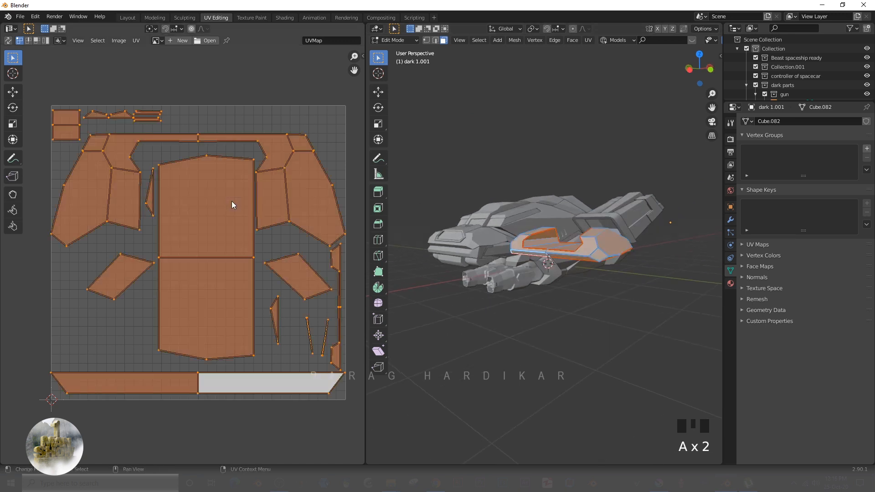
pyautogui.click(136, 40)
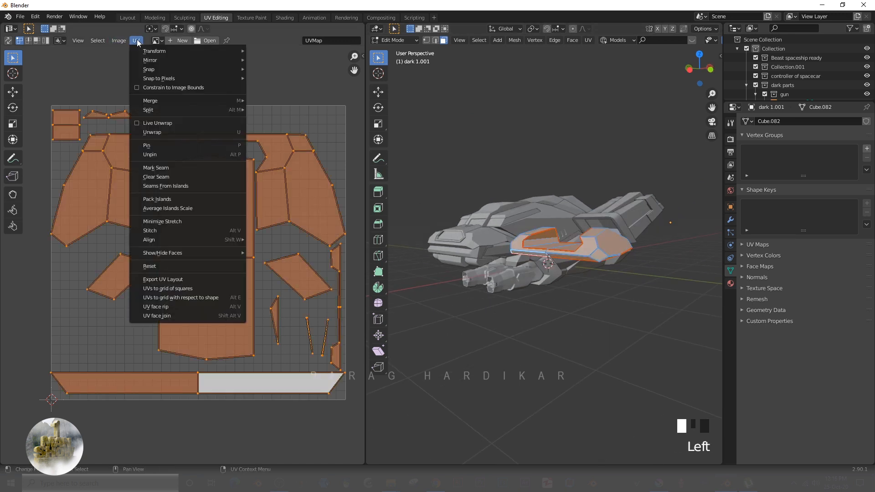
pyautogui.click(161, 279)
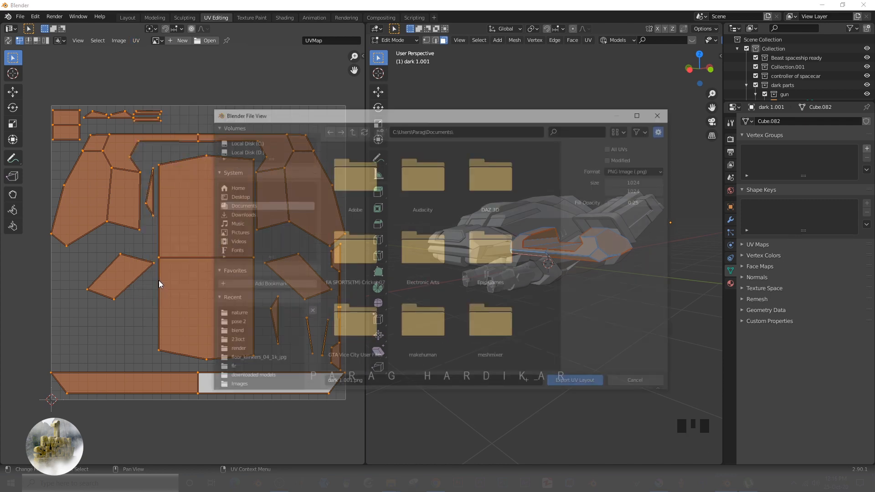
# Copy the path of the tutorial folder from File Explorer and return to Blender's export dialog.
pyautogui.moveTo(391, 483)
pyautogui.click(440, 442)
pyautogui.click(270, 31)
pyautogui.hotkey('ctrl', 'c')
pyautogui.hotkey('alt', 'Tab')
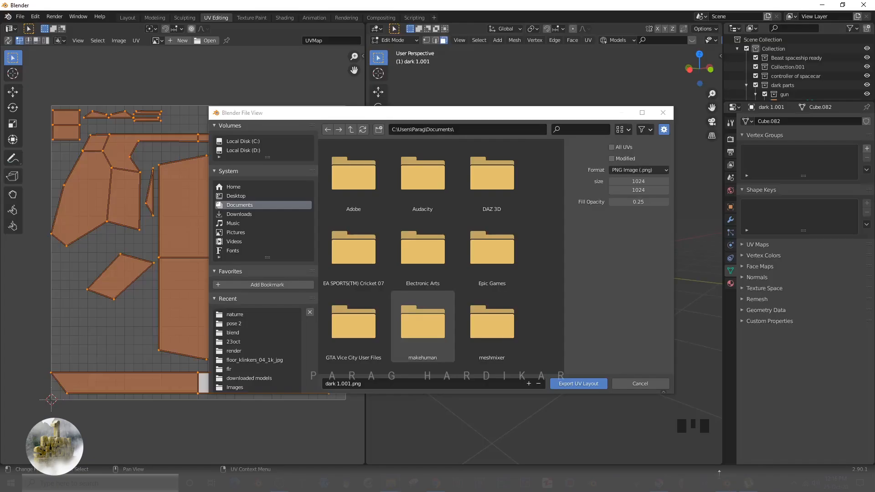
# Export the UV layout as the PNG image "test 1" into the copied tutorial folder path.
pyautogui.click(473, 130)
pyautogui.hotkey('ctrl', 'v')
pyautogui.press('Return')
pyautogui.click(438, 383)
pyautogui.write('dark')
pyautogui.click(566, 385)
# Open the exported test 1.png from the tutorial folder, examine the UV layout image, and close it.
pyautogui.scroll(1, 137, 41)
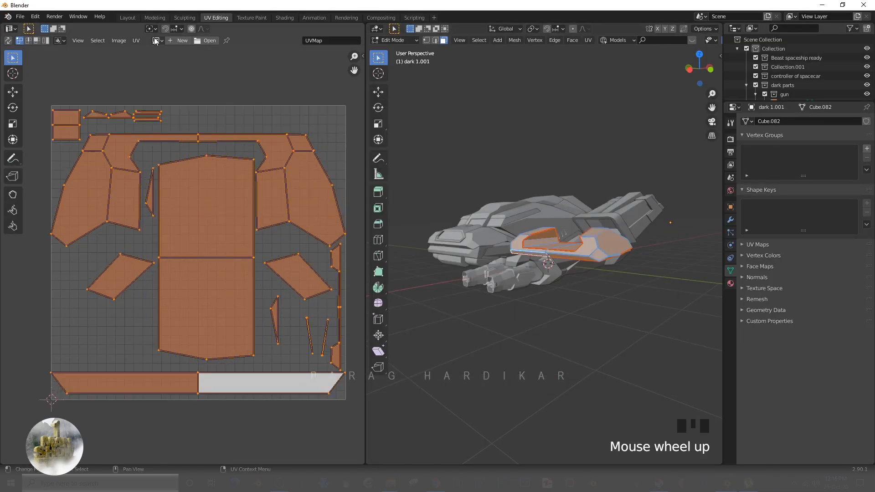
pyautogui.click(137, 41)
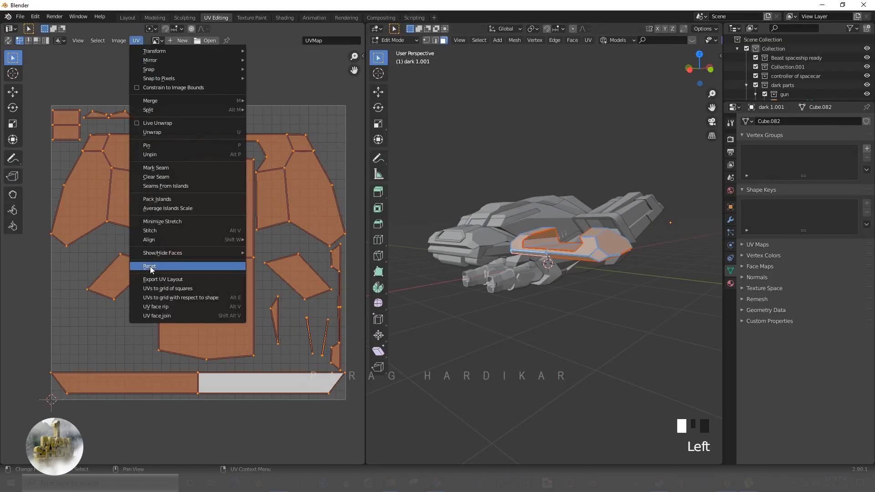
pyautogui.click(395, 484)
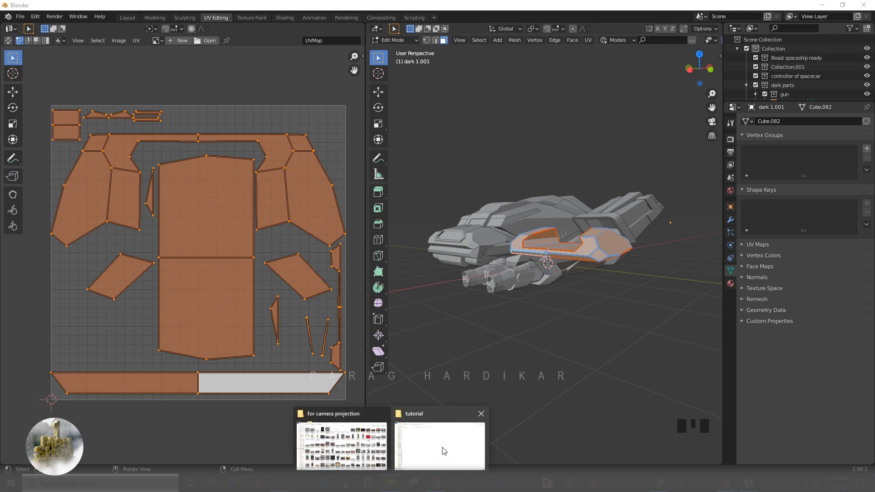
pyautogui.click(441, 449)
pyautogui.click(106, 60)
pyautogui.doubleClick(105, 60)
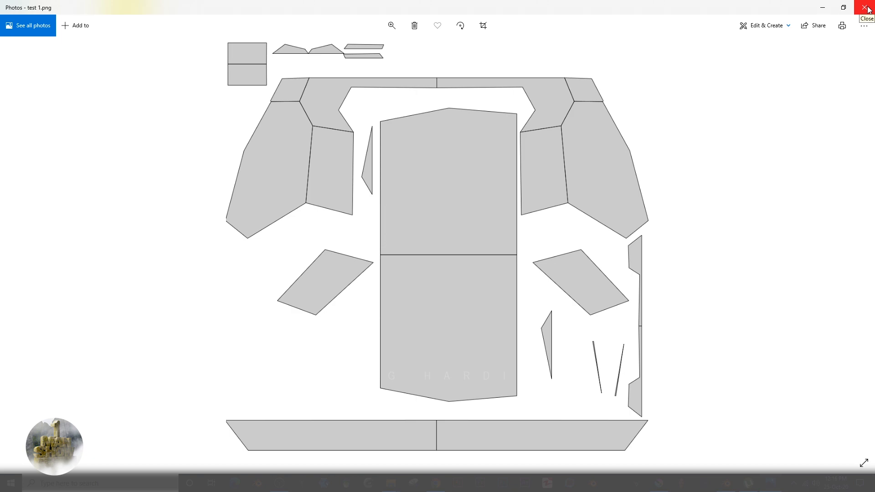
pyautogui.click(867, 9)
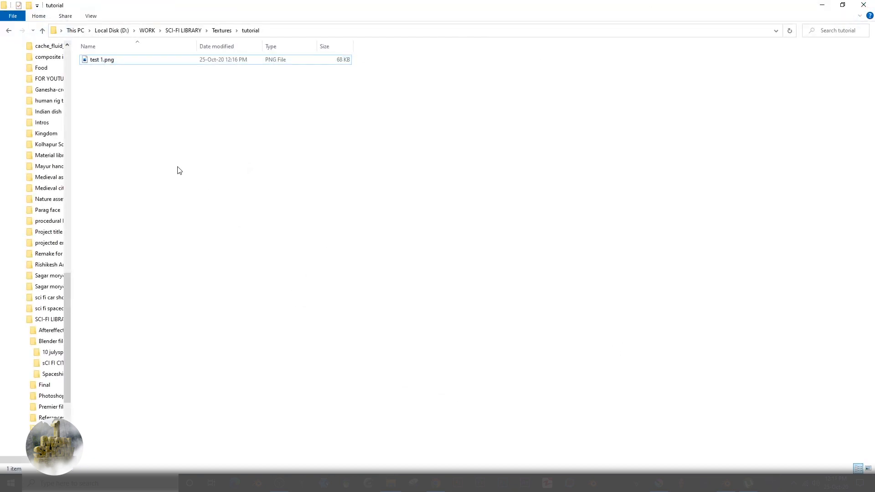
# Switch to Krita and load test 1.png from the tutorial folder.
pyautogui.click(727, 483)
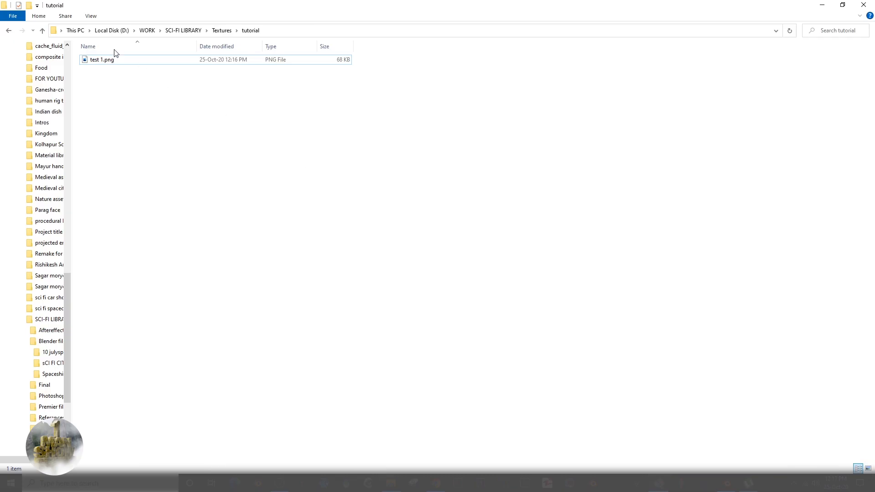
pyautogui.click(95, 59)
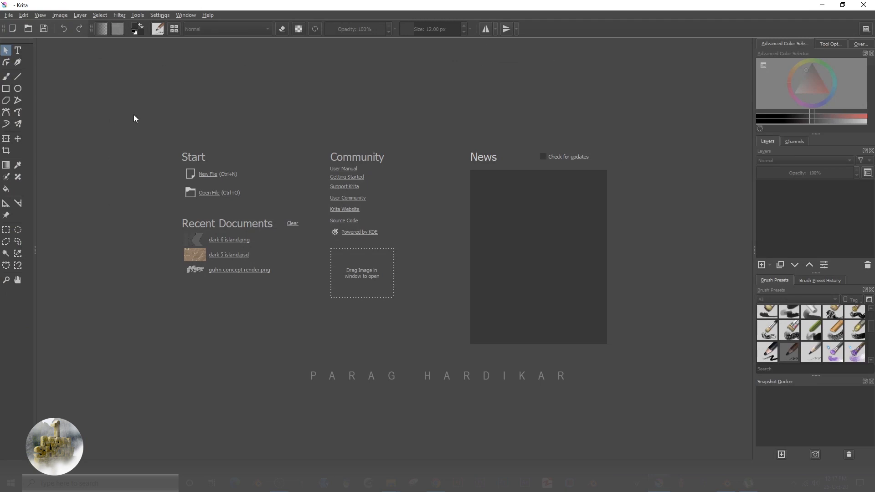
pyautogui.click(821, 5)
pyautogui.moveTo(92, 60); pyautogui.dragTo(329, 225)
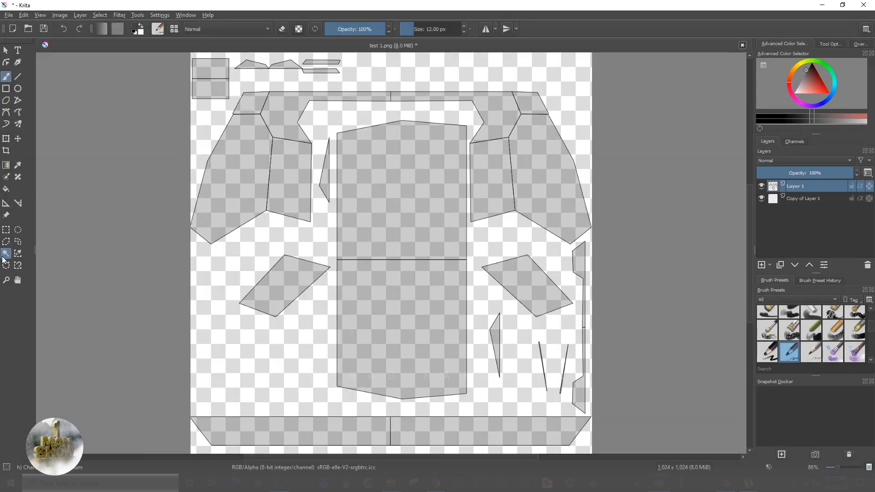
# Use the Contiguous Selection Tool to remove the grey fill from the frame, central and parallelogram islands on Layer 1.
pyautogui.click(5, 255)
pyautogui.click(423, 204)
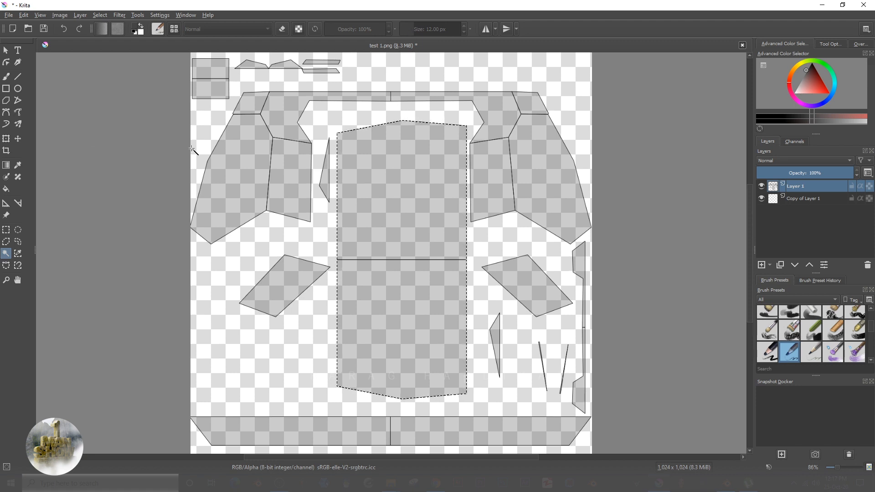
pyautogui.rightClick(398, 158)
pyautogui.click(419, 171)
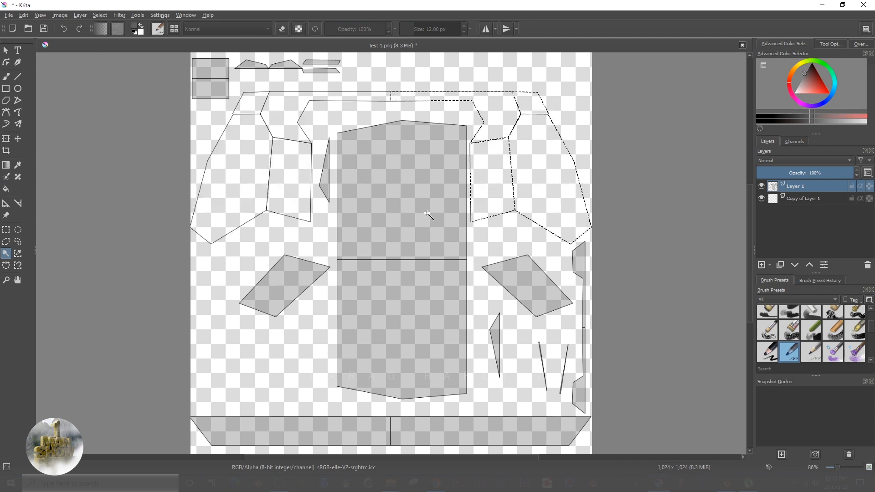
pyautogui.click(530, 282)
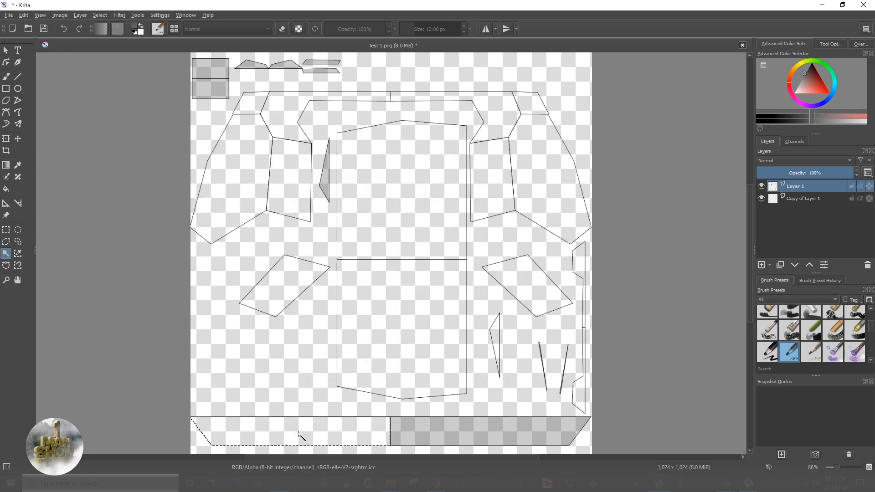
# Delete the remaining grey fill from the left sliver, the bottom strip and the small upper-left islands, keeping only the outlines.
pyautogui.click(326, 183)
pyautogui.click(210, 89)
pyautogui.press('Delete')
pyautogui.press('Delete')
pyautogui.press('Delete')
pyautogui.press('Delete')
pyautogui.press('Delete')
pyautogui.click(211, 68)
pyautogui.click(246, 66)
pyautogui.click(313, 63)
pyautogui.click(319, 71)
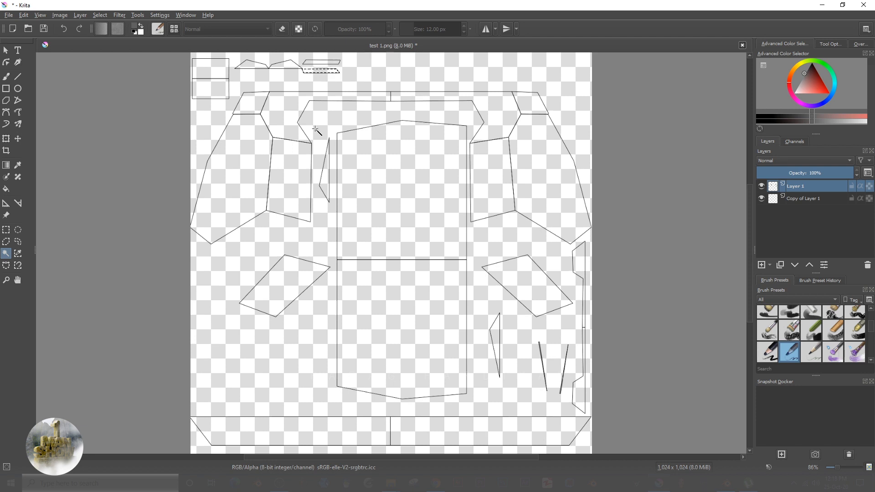
# Clear the selection, switch to the Brush tool, and make Copy of Layer 1 the active layer.
pyautogui.rightClick(315, 128)
pyautogui.click(335, 142)
pyautogui.click(6, 76)
pyautogui.click(776, 202)
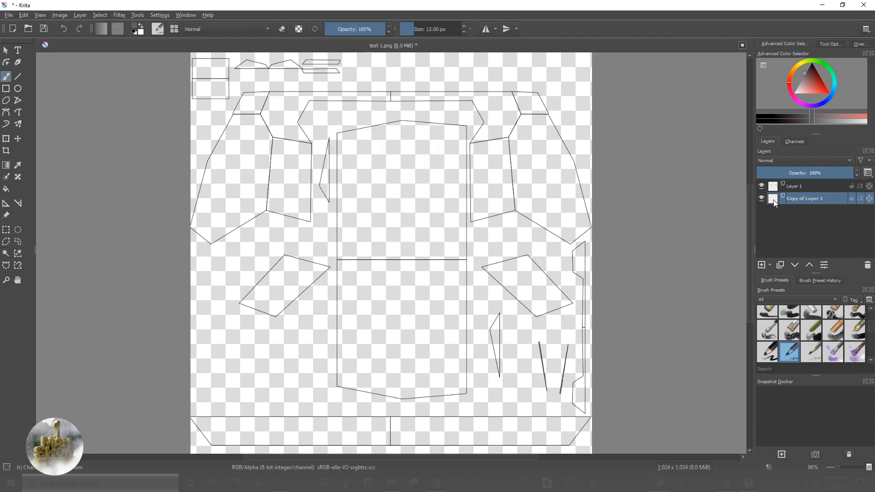
# Open the car photo TexturesCom_Cars0029_S.jpg from the "for camera projection" folder to examine it as a texture source.
pyautogui.moveTo(391, 483)
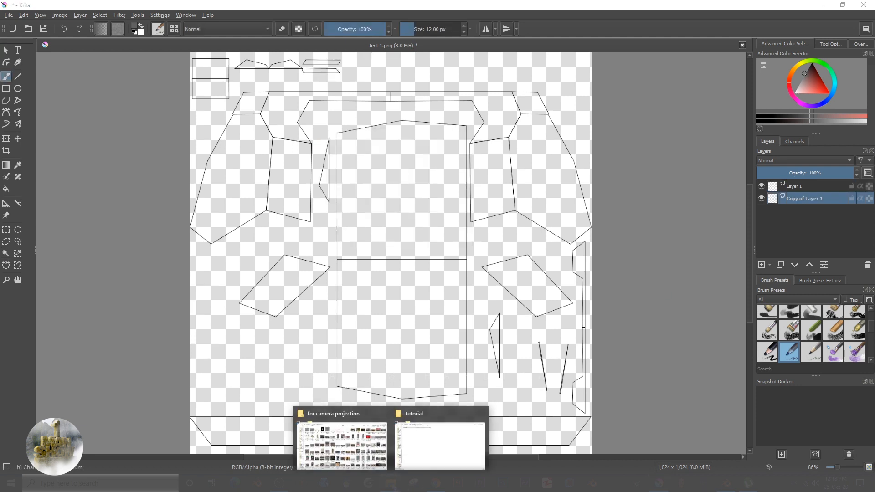
pyautogui.click(359, 456)
pyautogui.doubleClick(283, 430)
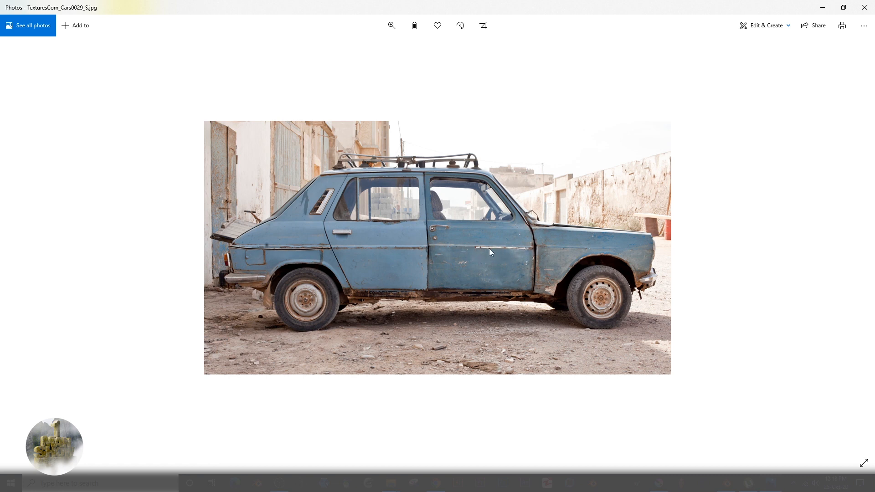
# Insert the car photo TexturesCom_Cars0029_S.jpg into the Krita document as a new layer.
pyautogui.click(822, 7)
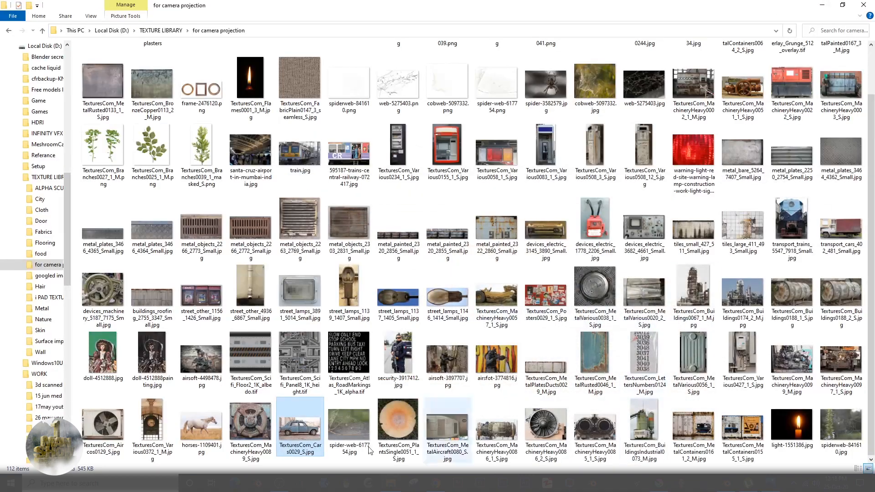
pyautogui.moveTo(304, 428); pyautogui.dragTo(357, 264)
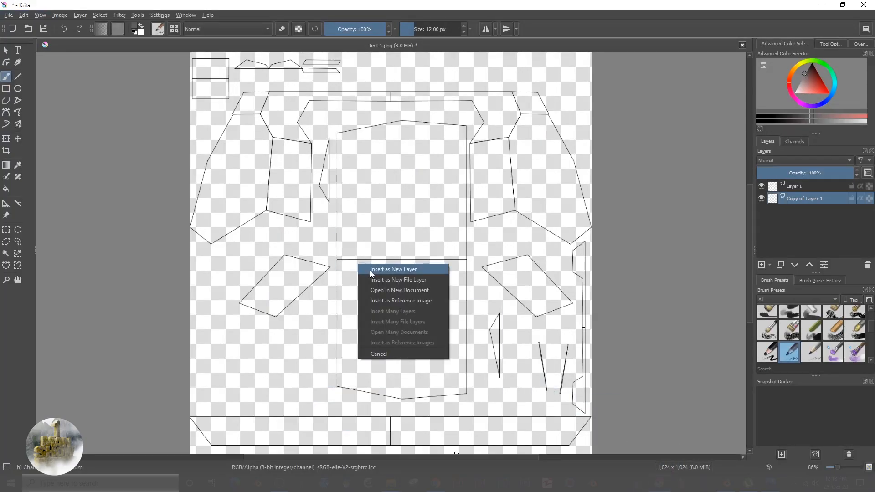
pyautogui.click(370, 270)
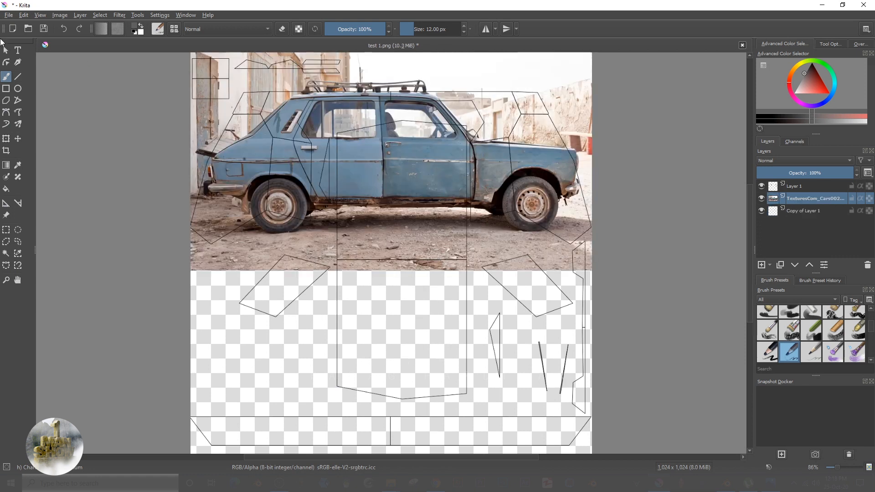
# Enlarge, rotate and position the car photo so the blue front door covers the large upper-left wing island.
pyautogui.click(6, 50)
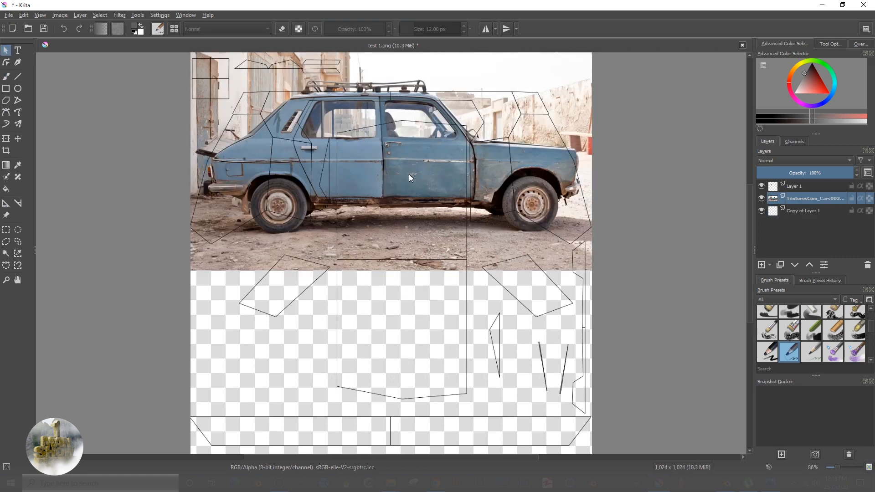
pyautogui.hotkey('ctrl', 't')
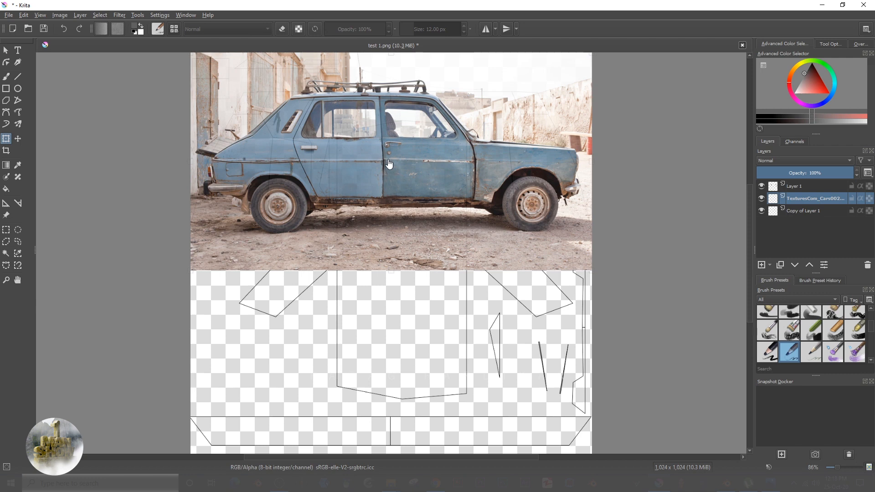
pyautogui.moveTo(434, 199); pyautogui.dragTo(432, 243)
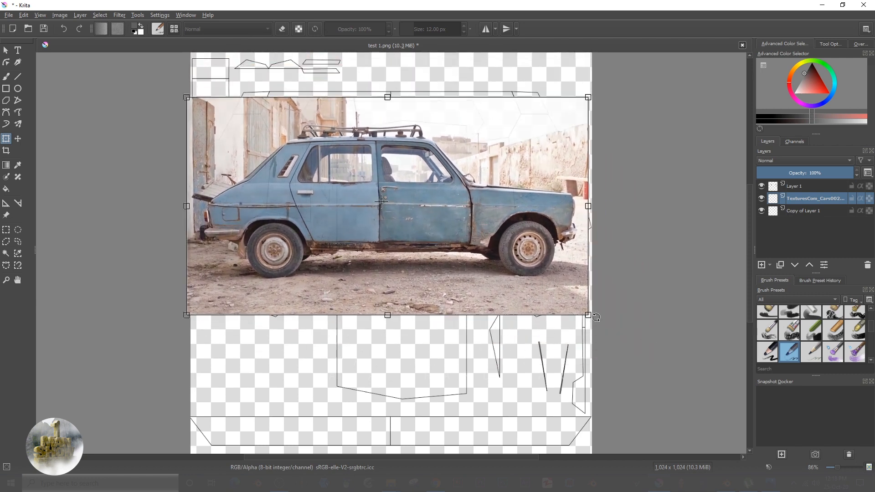
pyautogui.moveTo(588, 314); pyautogui.dragTo(773, 393)
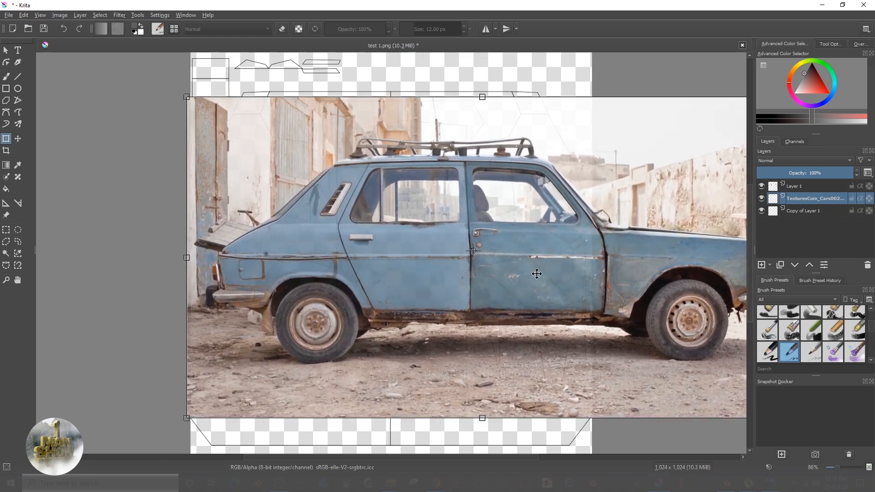
pyautogui.moveTo(537, 274); pyautogui.dragTo(385, 235)
pyautogui.moveTo(605, 381); pyautogui.dragTo(698, 441)
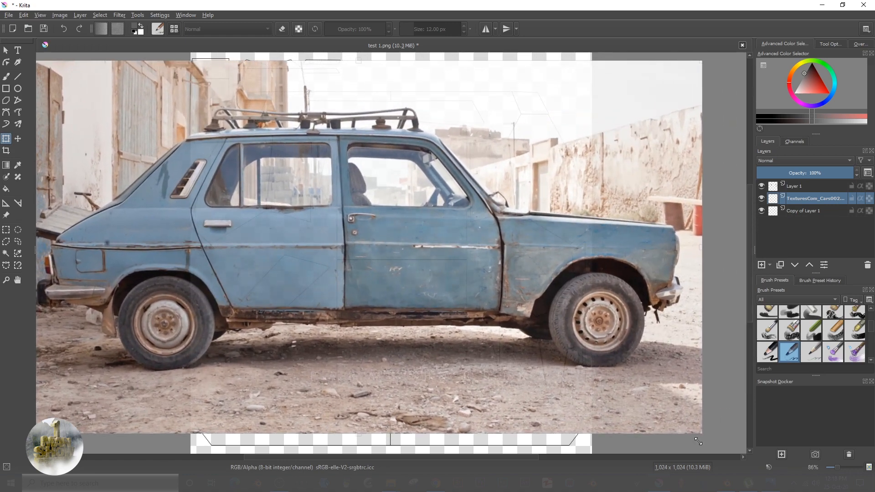
pyautogui.moveTo(517, 316); pyautogui.dragTo(327, 276)
pyautogui.moveTo(516, 417); pyautogui.dragTo(367, 291)
pyautogui.scroll(-3, 368, 291)
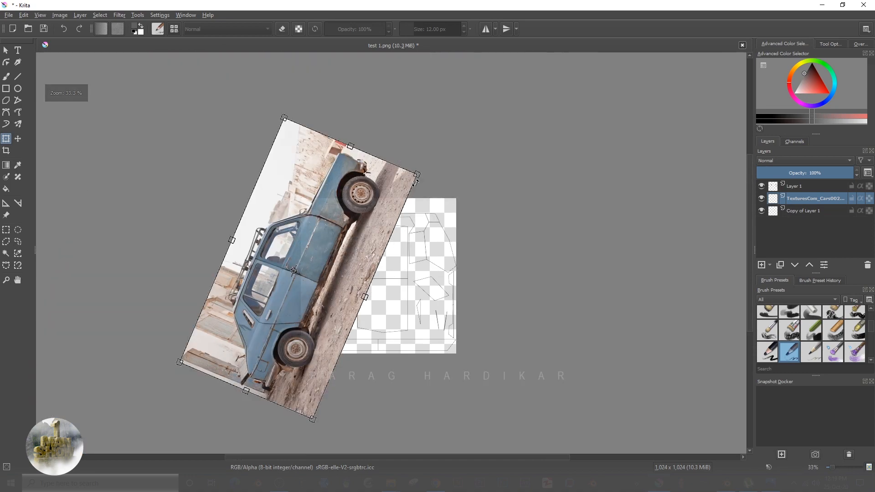
pyautogui.moveTo(416, 174); pyautogui.dragTo(473, 135)
pyautogui.scroll(2, 368, 269)
pyautogui.moveTo(346, 239); pyautogui.dragTo(348, 258)
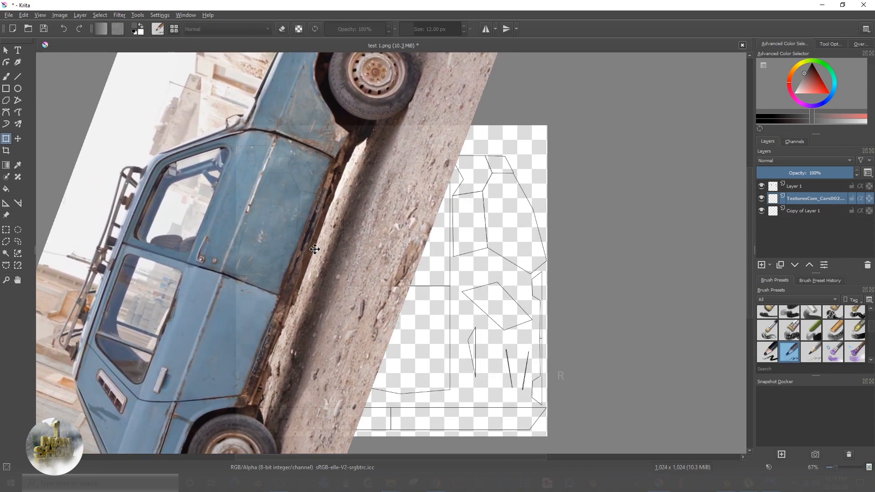
# Copy a polygonal selection of the blue door around the upper-left island onto a new layer, hide the photo and deselect.
pyautogui.click(6, 242)
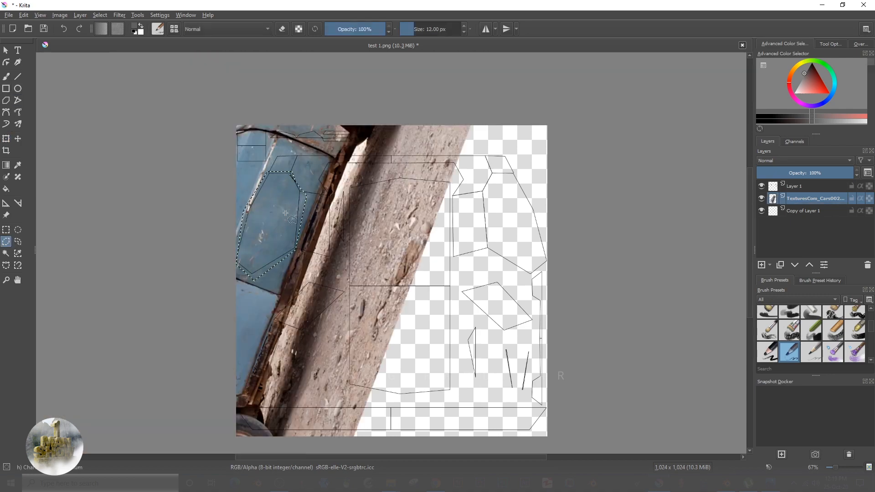
pyautogui.hotkey('ctrl', 'c')
pyautogui.hotkey('ctrl', 'v')
pyautogui.click(761, 210)
pyautogui.rightClick(270, 208)
pyautogui.click(276, 216)
# Scale up the pasted blue patch and reposition it so it extends beyond the upper-left island's outline.
pyautogui.hotkey('ctrl', 't')
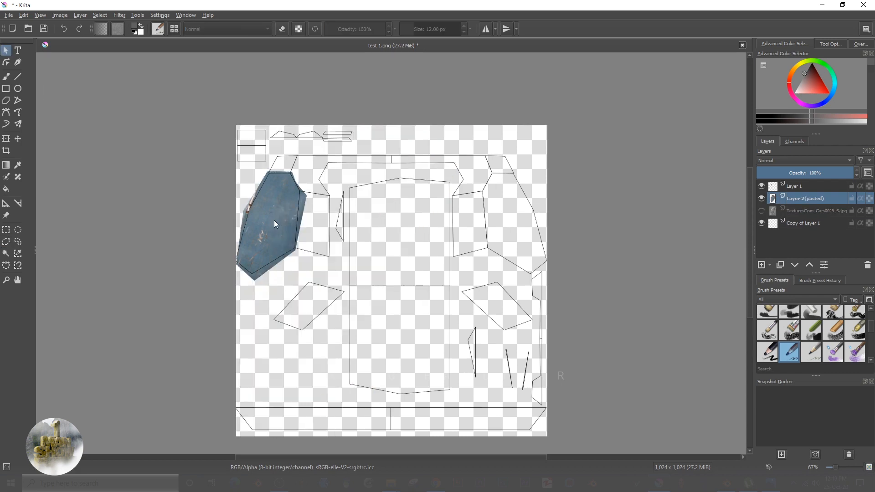
pyautogui.moveTo(276, 222); pyautogui.dragTo(275, 221)
pyautogui.keyDown('shift'); pyautogui.moveTo(306, 280); pyautogui.dragTo(321, 302); pyautogui.keyUp('shift')
pyautogui.moveTo(285, 255); pyautogui.dragTo(284, 243)
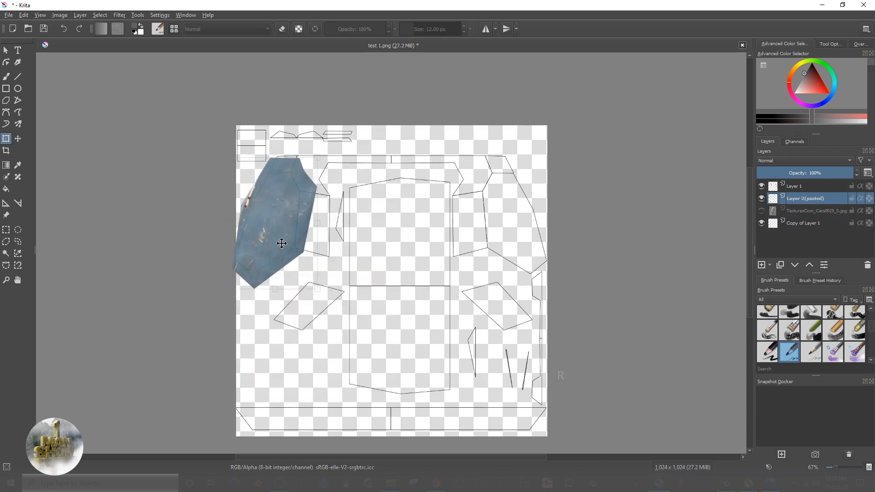
pyautogui.press('Return')
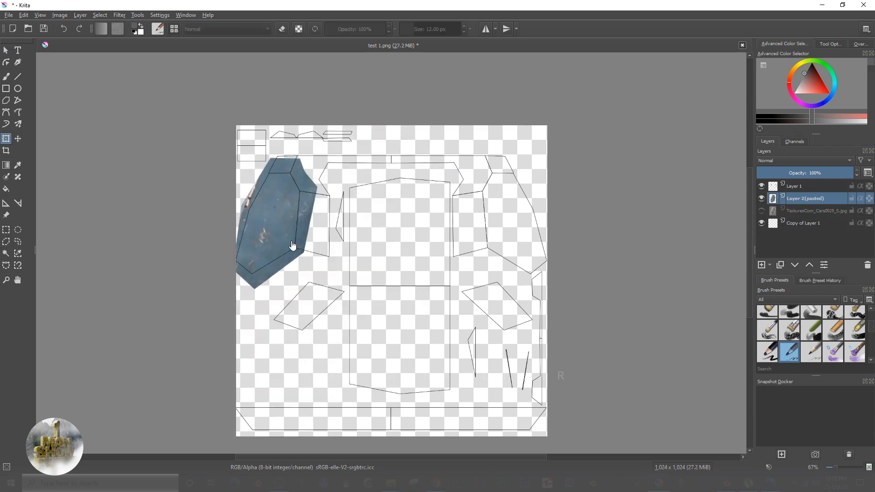
# Show the car photo layer again and shift the photo so the front door's trim strip lies over the central island.
pyautogui.click(768, 214)
pyautogui.click(762, 212)
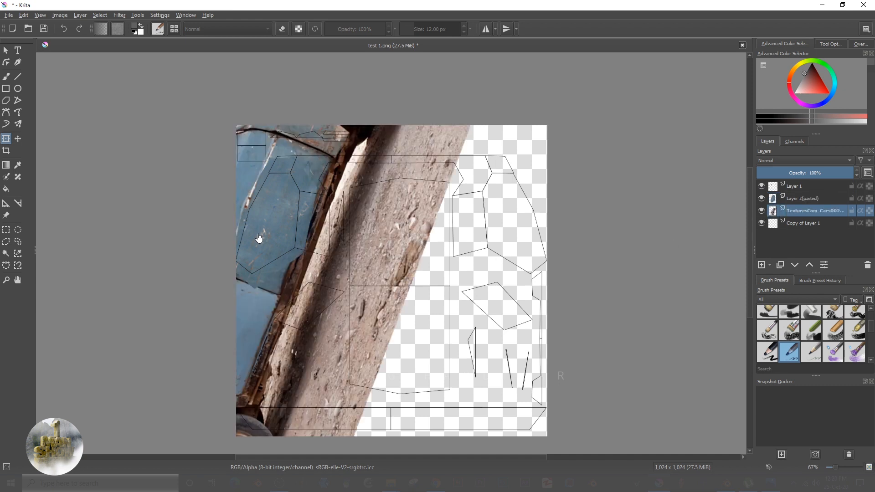
pyautogui.click(306, 233)
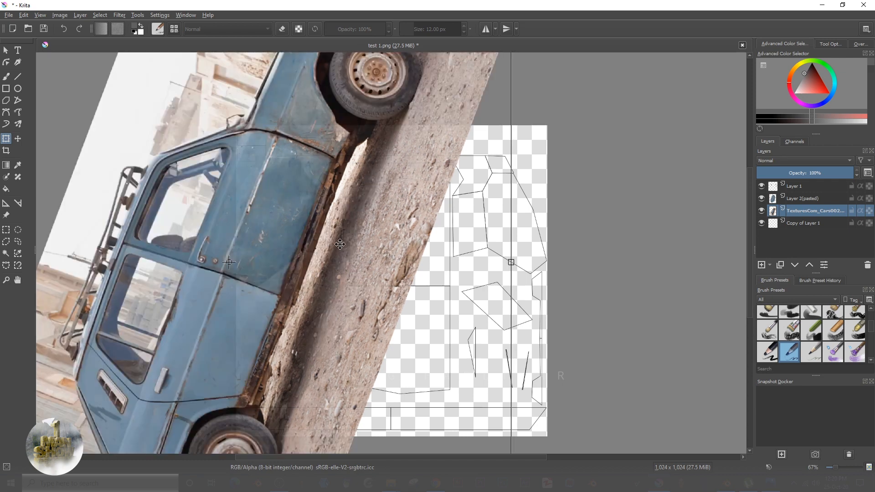
pyautogui.moveTo(369, 254); pyautogui.dragTo(592, 314)
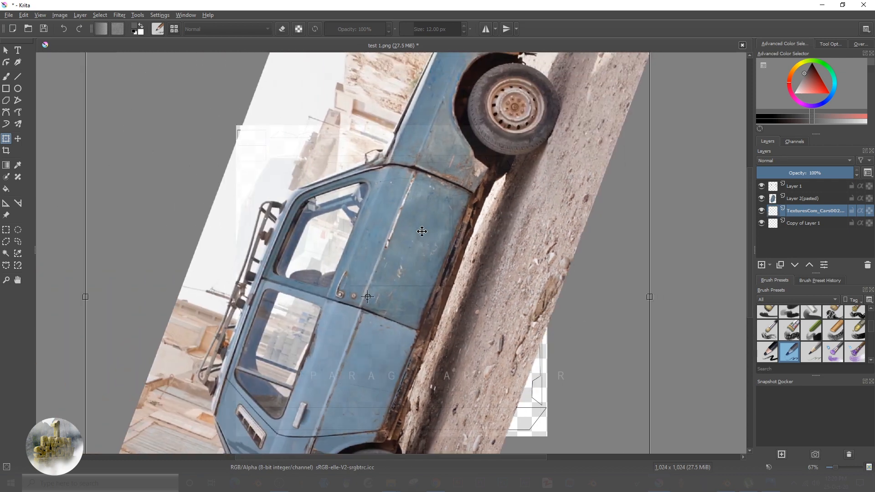
# Copy a polygonal selection of the front door's chrome trim strip onto a new layer, hide the photo and deselect.
pyautogui.click(6, 241)
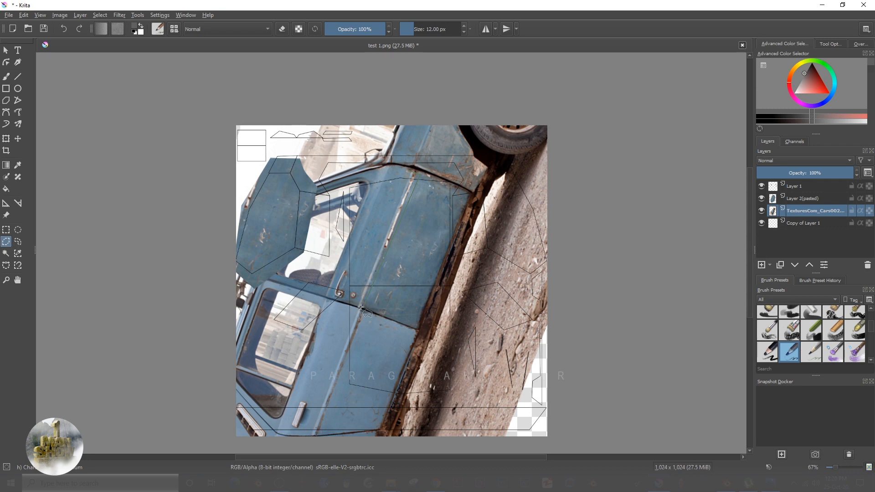
pyautogui.click(409, 173)
pyautogui.hotkey('ctrl', 'c')
pyautogui.hotkey('ctrl', 'v')
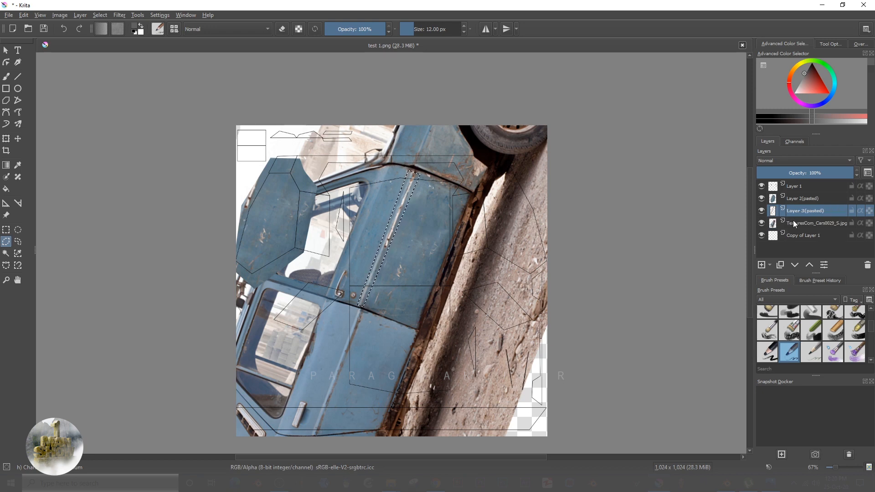
pyautogui.click(761, 223)
pyautogui.rightClick(413, 236)
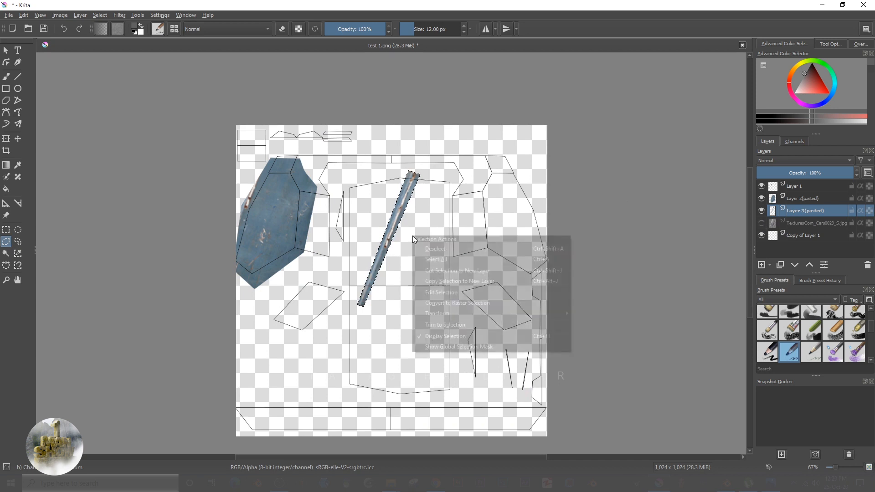
pyautogui.click(424, 256)
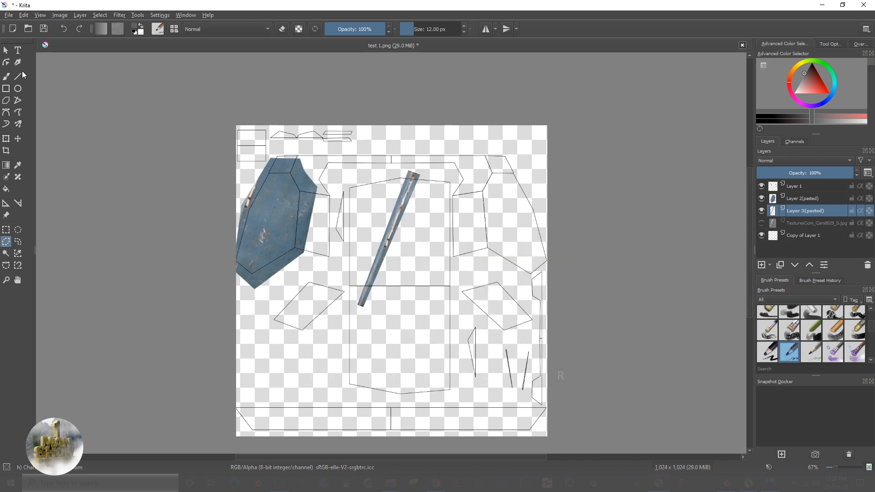
# Move the pasted trim strip onto the blue patch, shrink it and rotate it towards the island's inner edge.
pyautogui.click(5, 50)
pyautogui.hotkey('ctrl', 't')
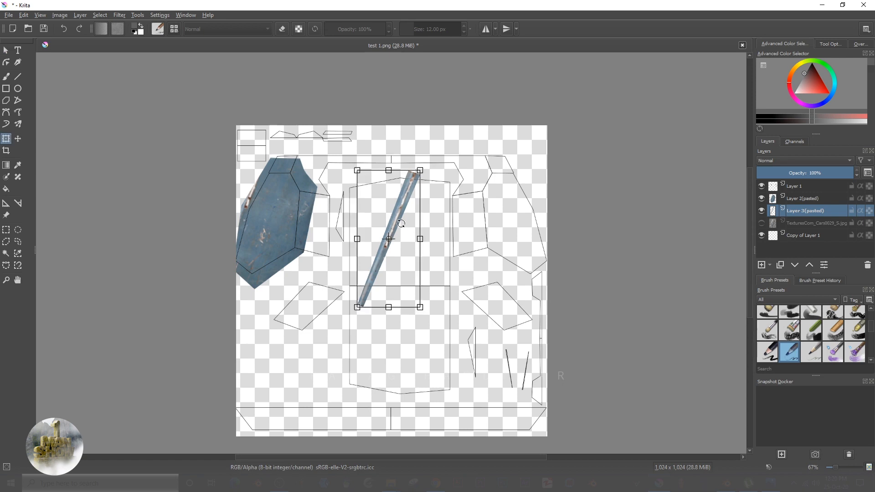
pyautogui.moveTo(403, 211); pyautogui.dragTo(272, 182)
pyautogui.keyDown('shift'); pyautogui.moveTo(290, 279); pyautogui.dragTo(260, 214); pyautogui.keyUp('shift')
pyautogui.moveTo(246, 180); pyautogui.dragTo(302, 225)
pyautogui.moveTo(315, 295); pyautogui.dragTo(333, 289)
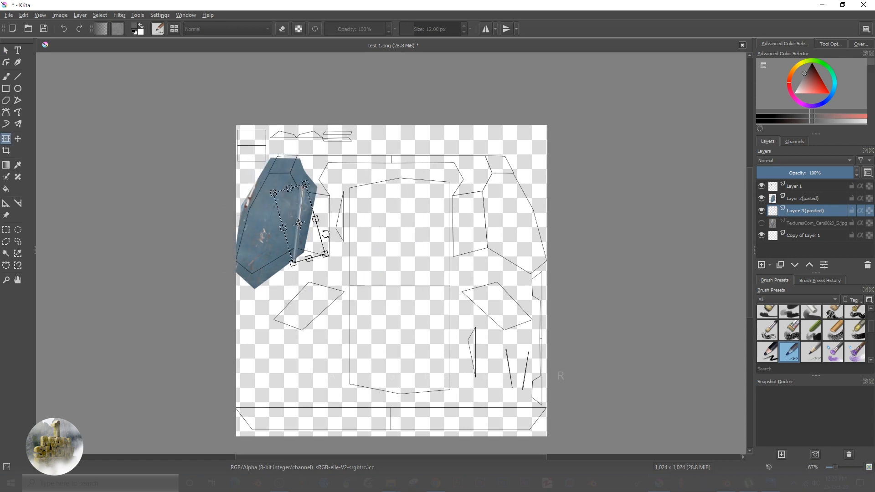
# Fine-tune the trim strip's size, angle and position to follow the island's inner edge, and apply the transform.
pyautogui.scroll(5, 325, 230)
pyautogui.moveTo(325, 229); pyautogui.dragTo(447, 297, button='middle')
pyautogui.keyDown('shift'); pyautogui.moveTo(449, 401); pyautogui.dragTo(383, 325); pyautogui.keyUp('shift')
pyautogui.moveTo(364, 296); pyautogui.dragTo(382, 316)
pyautogui.moveTo(428, 372); pyautogui.dragTo(432, 368)
pyautogui.moveTo(382, 317); pyautogui.dragTo(426, 355)
pyautogui.moveTo(458, 354); pyautogui.dragTo(457, 355)
pyautogui.moveTo(389, 307); pyautogui.dragTo(384, 305)
pyautogui.moveTo(453, 381); pyautogui.dragTo(451, 382)
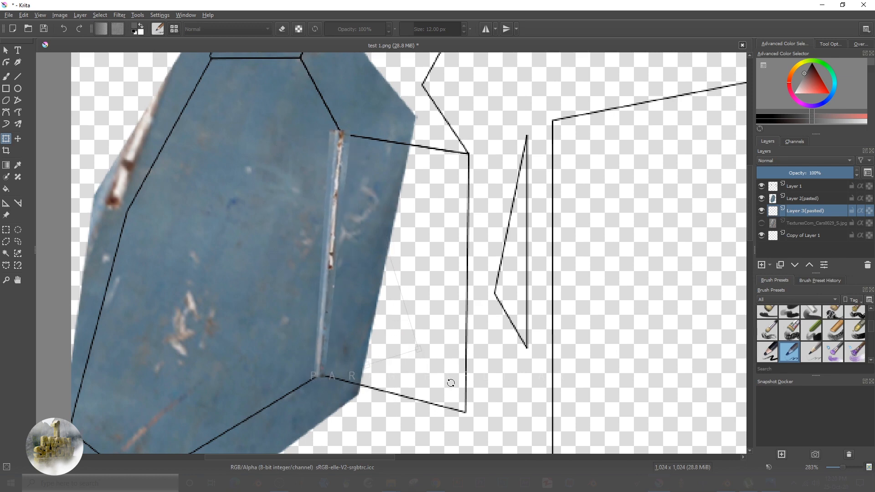
pyautogui.moveTo(395, 336); pyautogui.dragTo(392, 332)
pyautogui.press('Return')
# Move Layer 3 (pasted) above Layer 2 (pasted) and hide the UV outlines on Layer 1.
pyautogui.moveTo(775, 208)
pyautogui.mouseDown()
pyautogui.moveTo(772, 188)
pyautogui.moveTo(773, 195)
pyautogui.mouseUp()
pyautogui.click(761, 186)
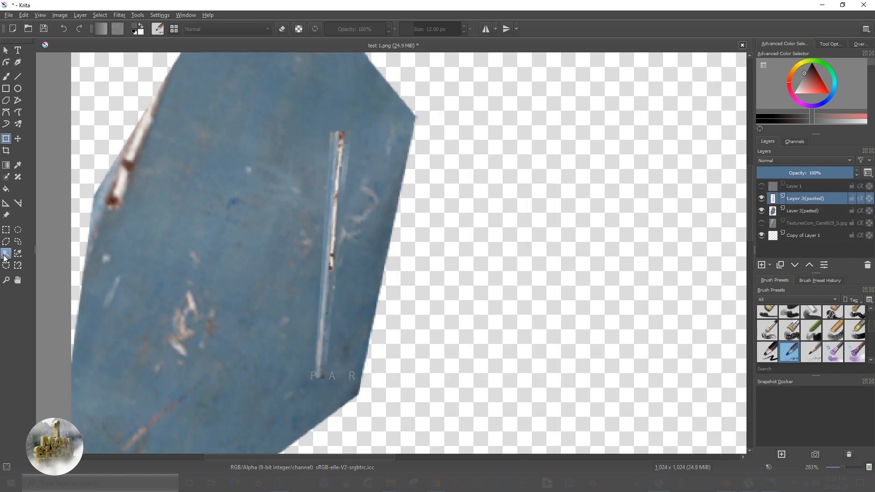
pyautogui.press('e')
pyautogui.click(384, 176)
pyautogui.press('e')
pyautogui.click(350, 136)
pyautogui.click(6, 50)
pyautogui.press('e')
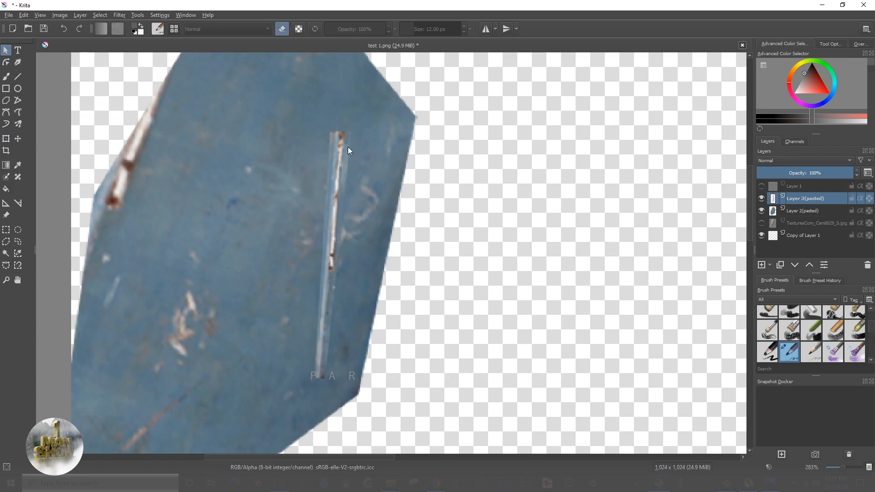
pyautogui.click(349, 148)
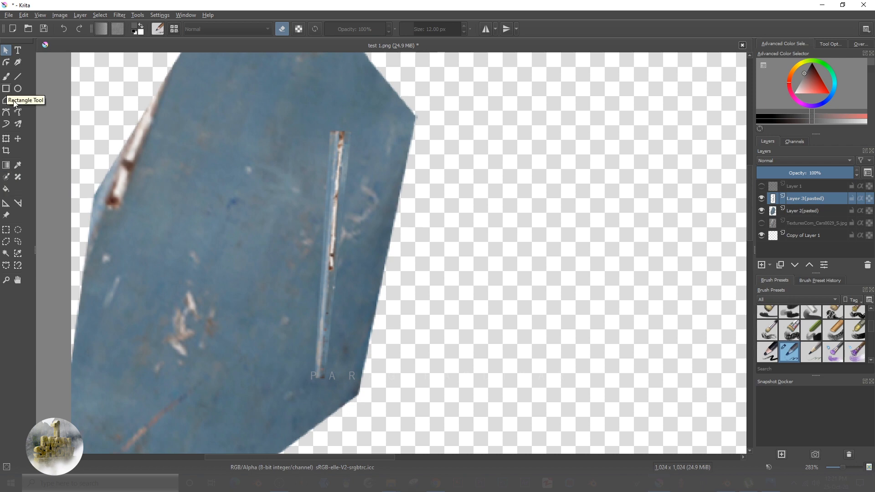
# Set the Brush tool to eraser mode with size 8.37 px and opacity 76% for blending the trim strip's edges.
pyautogui.click(6, 76)
pyautogui.press('e')
pyautogui.moveTo(355, 135); pyautogui.dragTo(354, 148)
pyautogui.hotkey('ctrl', 'z')
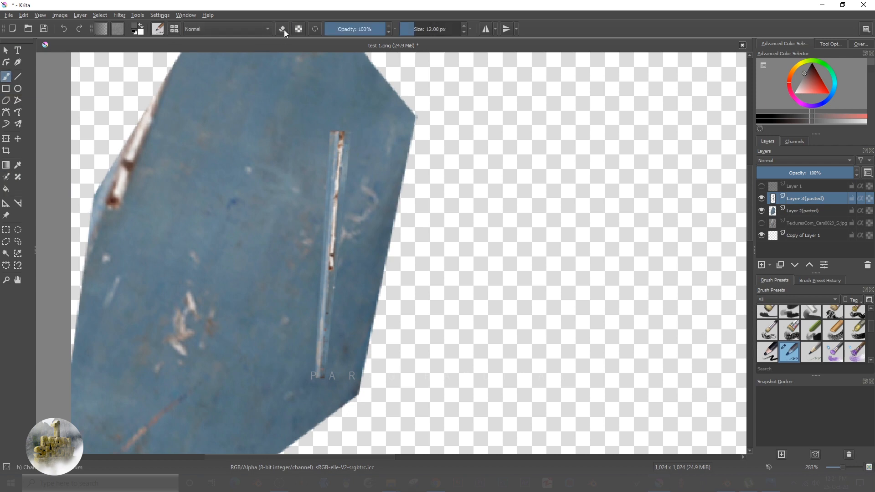
pyautogui.click(282, 30)
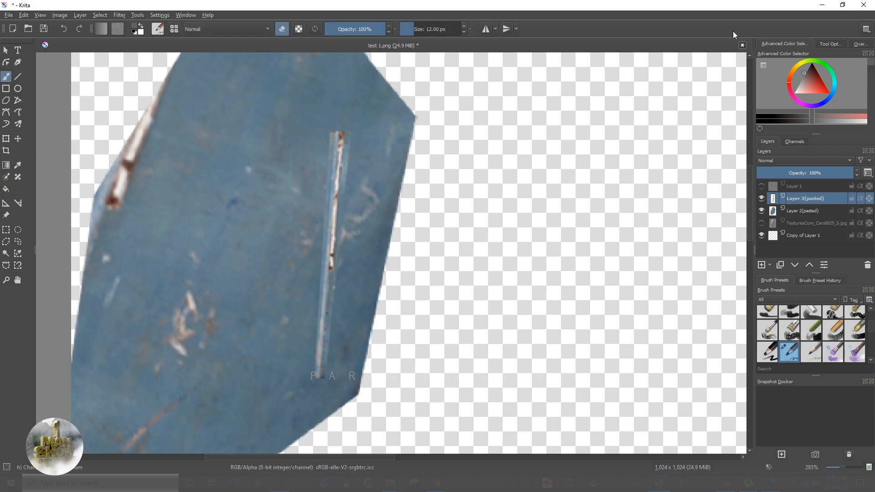
pyautogui.click(412, 30)
pyautogui.click(358, 29)
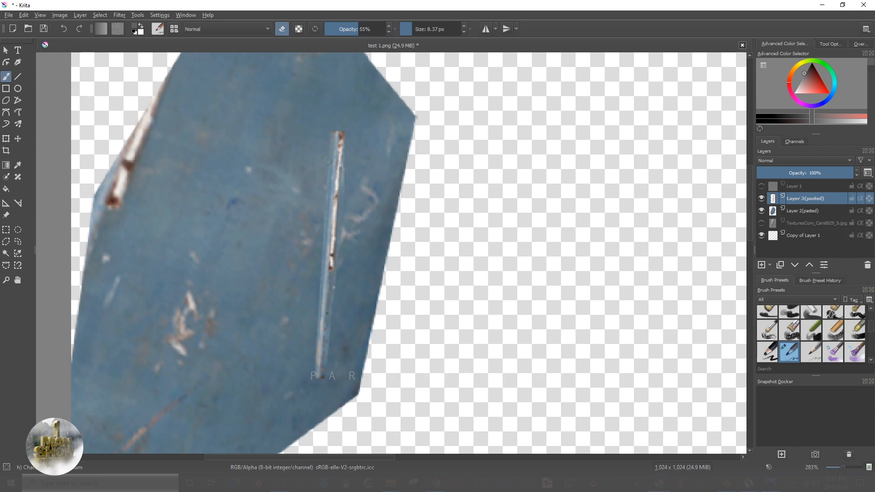
pyautogui.click(371, 30)
# Save the texture as a PNG image named test 1texture.png in the tutorial folder.
pyautogui.scroll(-5, 400, 216)
pyautogui.scroll(1, 401, 217)
pyautogui.click(60, 16)
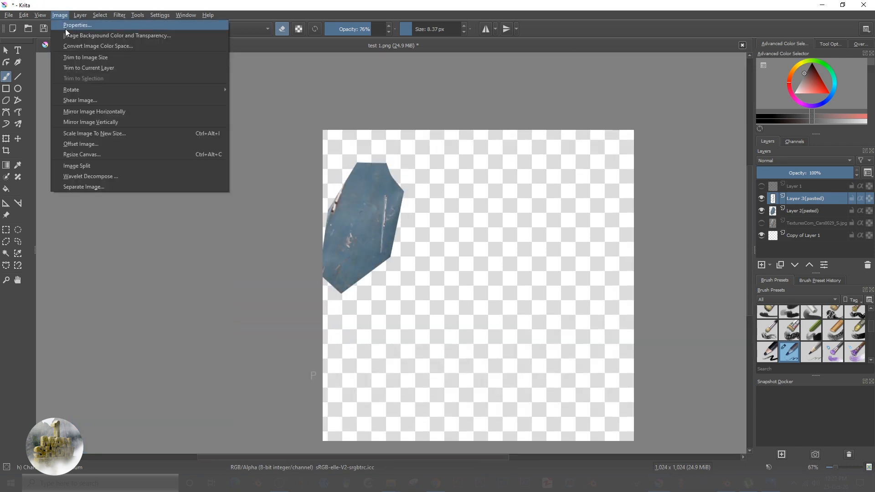
pyautogui.click(31, 68)
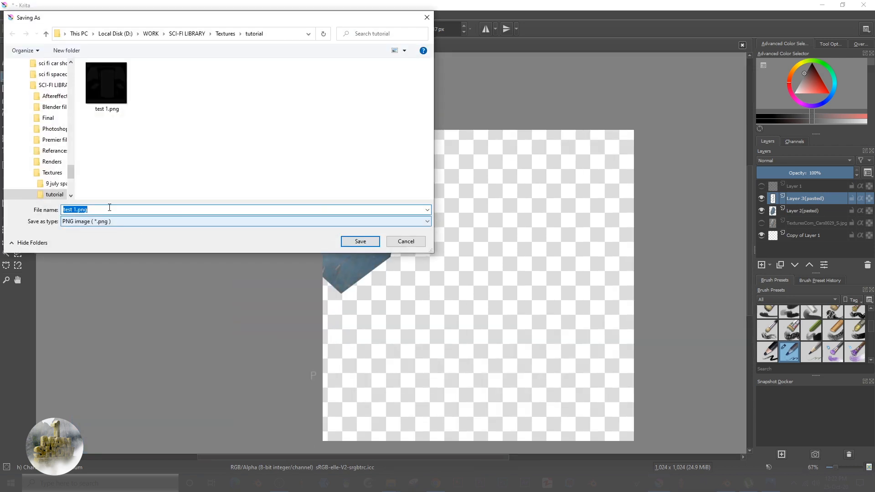
pyautogui.click(78, 209)
pyautogui.click(360, 241)
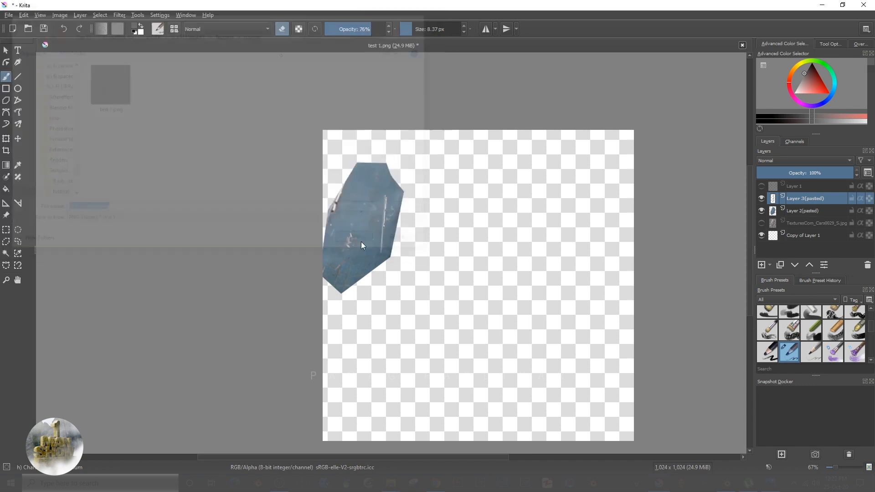
pyautogui.click(583, 370)
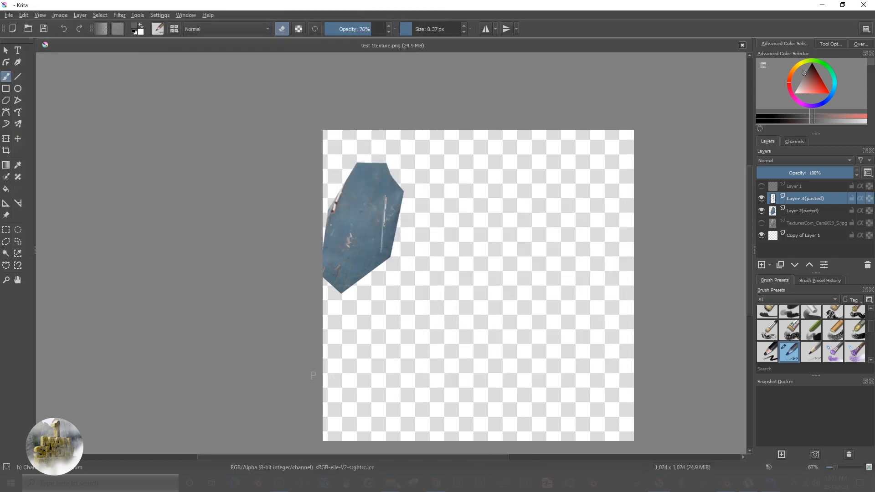
# Switch to the tutorial folder in File Explorer, show its files as large thumbnails and check the saved test 1texture.png.
pyautogui.moveTo(391, 483)
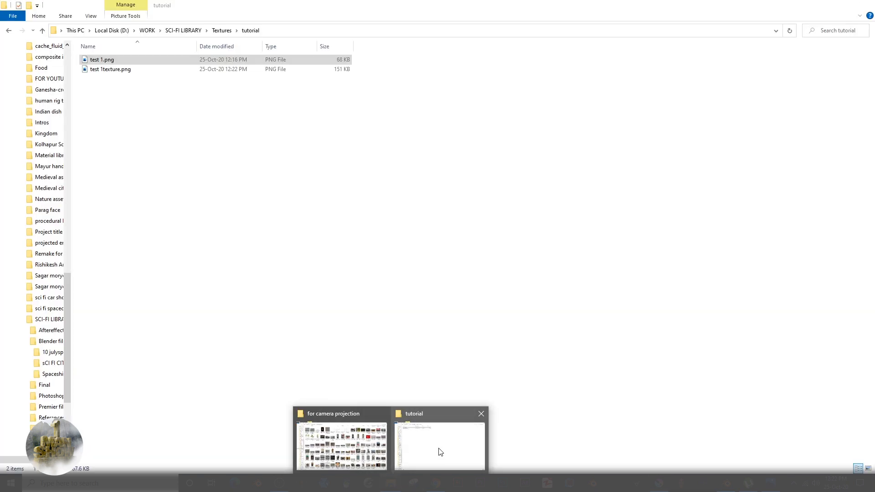
pyautogui.click(440, 452)
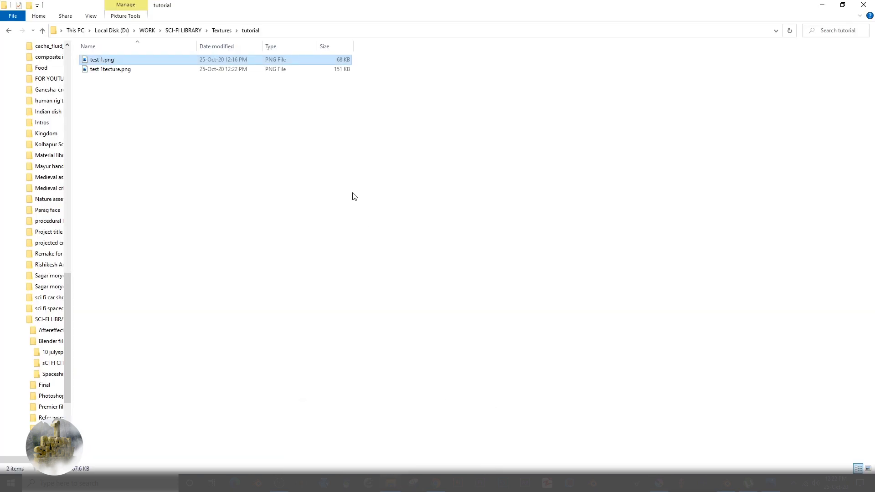
pyautogui.rightClick(354, 195)
pyautogui.moveTo(400, 204)
pyautogui.click(488, 200)
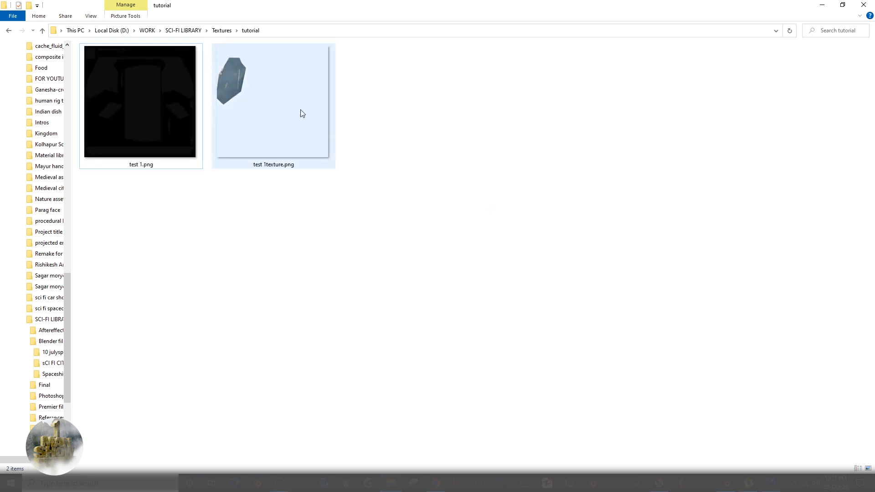
pyautogui.click(233, 63)
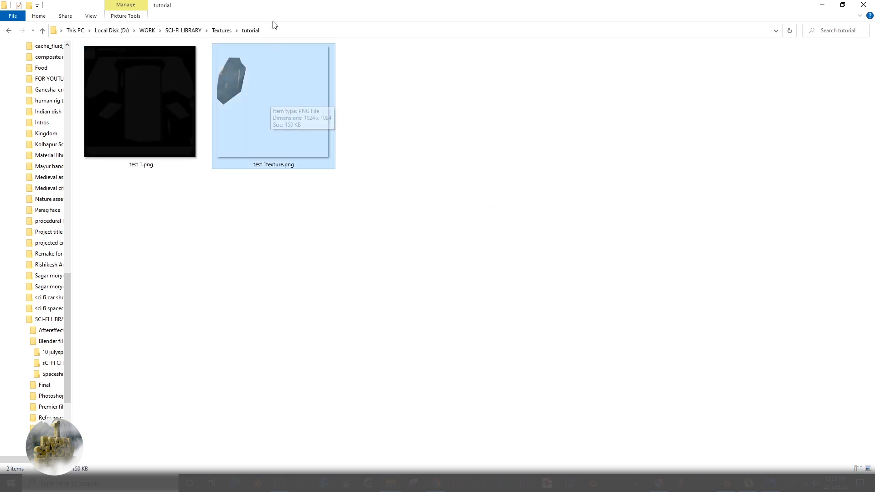
pyautogui.click(283, 33)
pyautogui.click(367, 305)
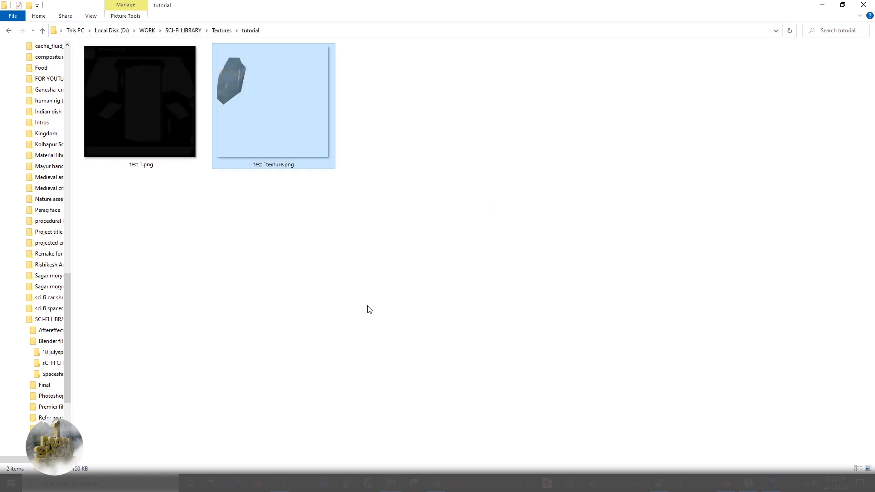
# Switch to Blender, leave Edit Mode on the wing and open the Shading workspace.
pyautogui.click(728, 484)
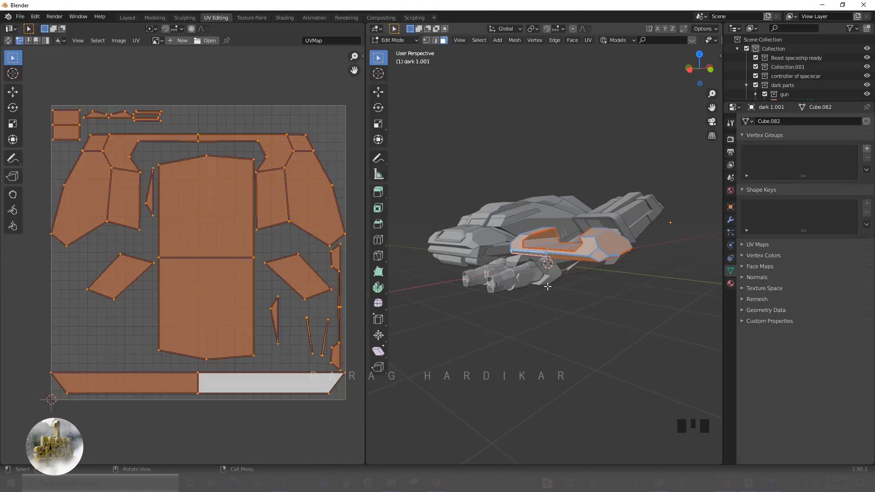
pyautogui.scroll(1, 548, 287)
pyautogui.press('Tab')
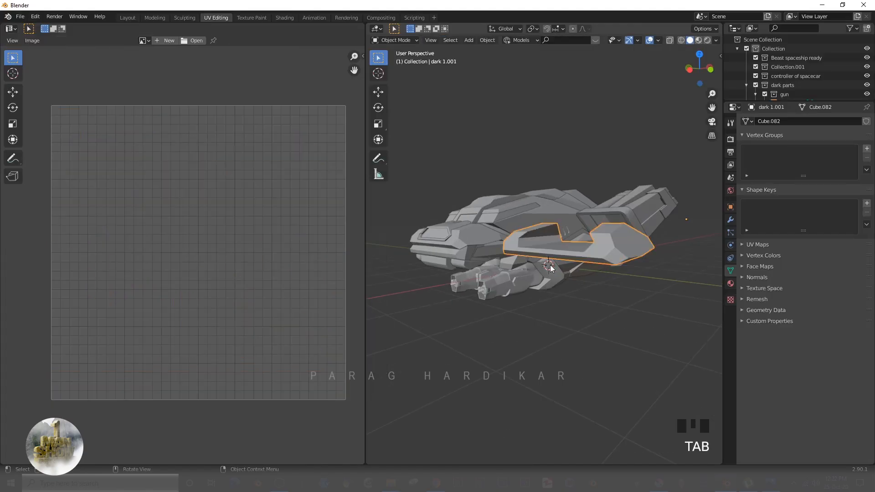
pyautogui.click(278, 19)
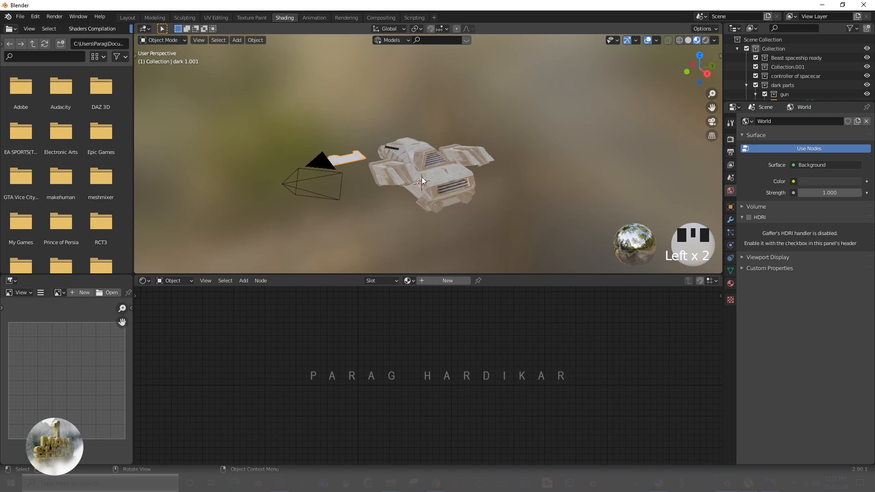
# Select the wing and create a new material for it.
pyautogui.moveTo(421, 177); pyautogui.dragTo(487, 178, button='middle')
pyautogui.scroll(5, 473, 175)
pyautogui.scroll(3, 483, 177)
pyautogui.click(456, 166)
pyautogui.click(447, 281)
pyautogui.hotkey('shift', 'a')
pyautogui.write('shue')
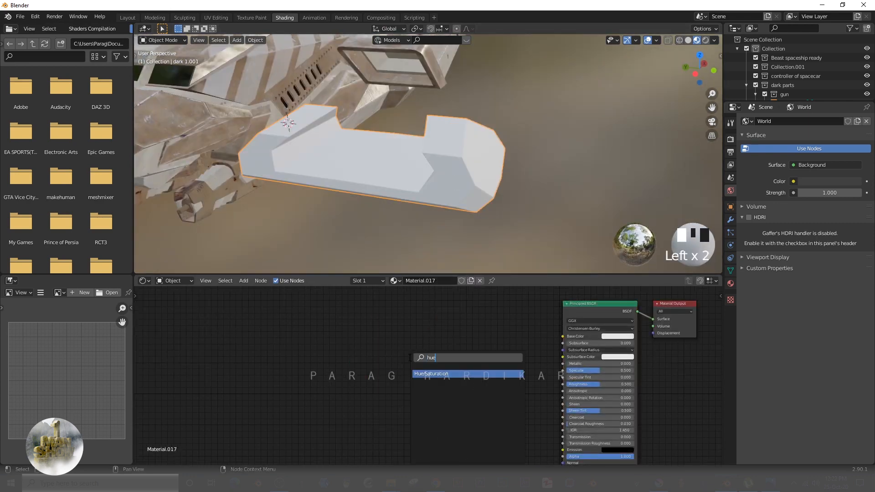
pyautogui.press('Return')
pyautogui.click(390, 333)
pyautogui.press('Delete')
# Add an Image Texture node, connect its Color to the Principled BSDF's Base Color and load test 1texture.png.
pyautogui.hotkey('shift', 'a')
pyautogui.write('sima')
pyautogui.press('Return')
pyautogui.click(410, 335)
pyautogui.moveTo(465, 342); pyautogui.dragTo(563, 337)
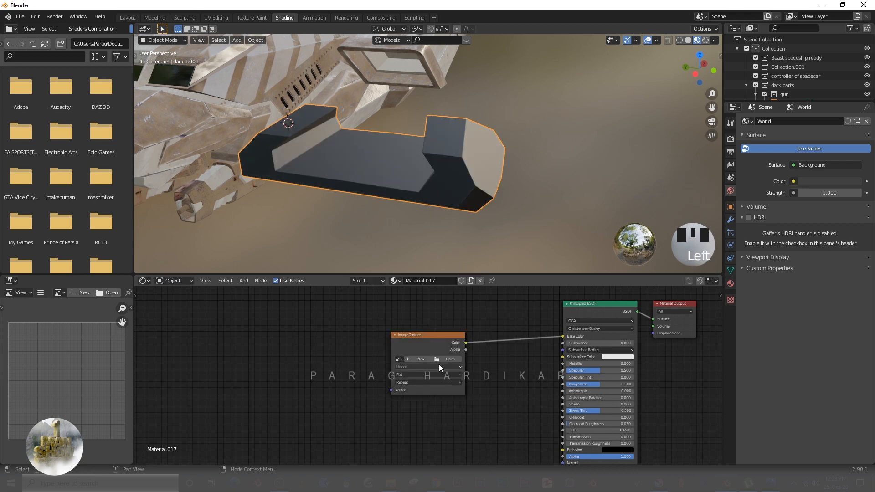
pyautogui.click(445, 360)
pyautogui.doubleClick(490, 172)
pyautogui.doubleClick(424, 173)
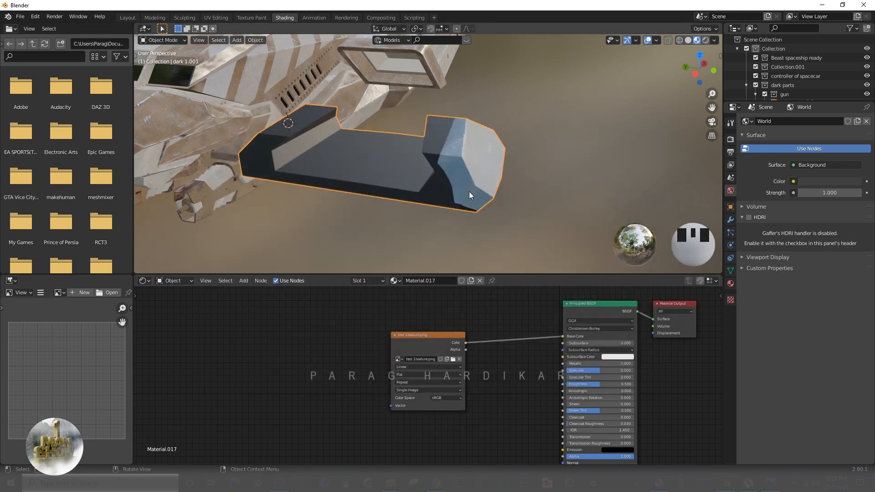
# Examine how the blue panel texture and trim strip map onto the wing from several angles.
pyautogui.scroll(5, 474, 195)
pyautogui.moveTo(477, 196); pyautogui.dragTo(479, 184, button='middle')
pyautogui.scroll(-3, 315, 180)
pyautogui.keyDown('shift'); pyautogui.moveTo(314, 179); pyautogui.dragTo(357, 196, button='middle'); pyautogui.keyUp('shift')
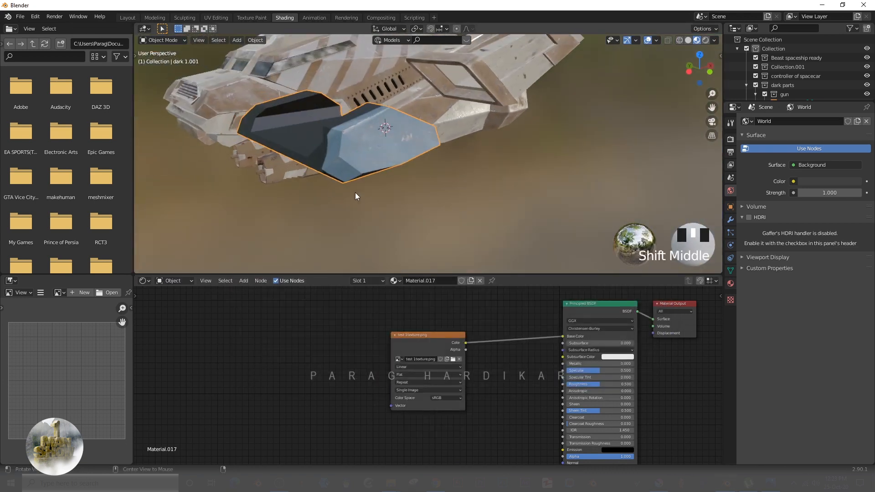
pyautogui.scroll(2, 356, 193)
pyautogui.moveTo(337, 152); pyautogui.dragTo(486, 171, button='middle')
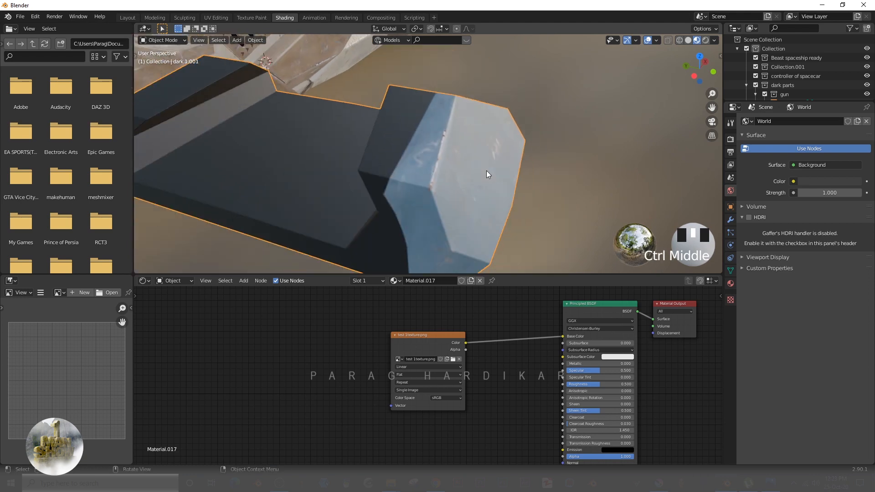
pyautogui.scroll(-4, 486, 171)
pyautogui.scroll(5, 486, 170)
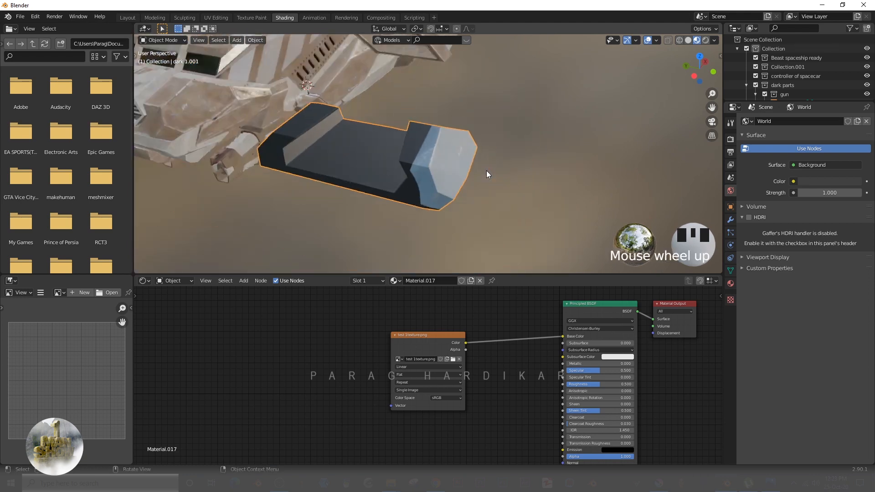
pyautogui.moveTo(486, 170); pyautogui.dragTo(428, 173, button='middle')
pyautogui.scroll(-4, 375, 154)
pyautogui.scroll(2, 427, 171)
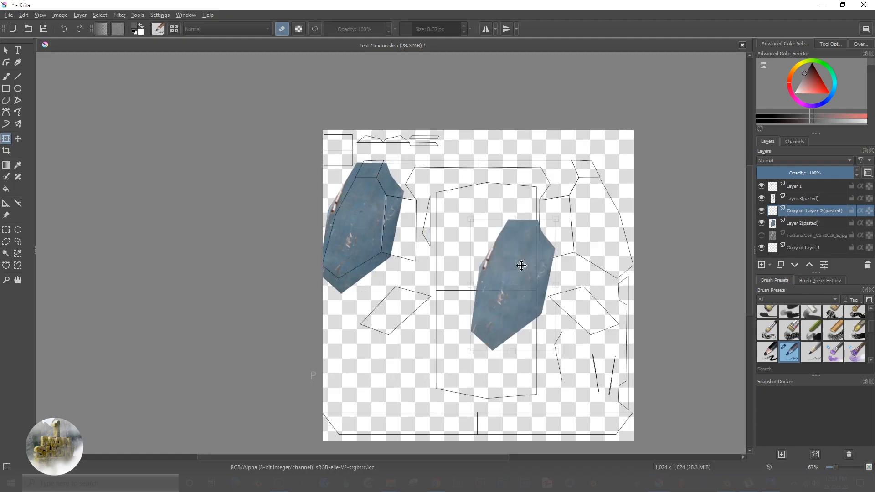
# Switch to Krita and cover the top band of UV islands with a rotated copy and a mirrored copy of the blue panel.
pyautogui.moveTo(474, 246); pyautogui.dragTo(537, 181)
pyautogui.hotkey('ctrl', 'j')
pyautogui.click(438, 187)
pyautogui.rightClick(539, 180)
pyautogui.click(566, 248)
pyautogui.moveTo(617, 251)
pyautogui.mouseDown()
pyautogui.moveTo(627, 237)
pyautogui.moveTo(619, 247)
pyautogui.mouseUp()
pyautogui.moveTo(576, 198); pyautogui.dragTo(602, 360)
pyautogui.press('Return')
# Duplicate the mirrored blue panel and rotate the copy to cover the right-hand wing island, applying the transform.
pyautogui.hotkey('ctrl', 'j')
pyautogui.click(573, 195)
pyautogui.moveTo(563, 274); pyautogui.dragTo(606, 235)
pyautogui.moveTo(649, 325); pyautogui.dragTo(644, 312)
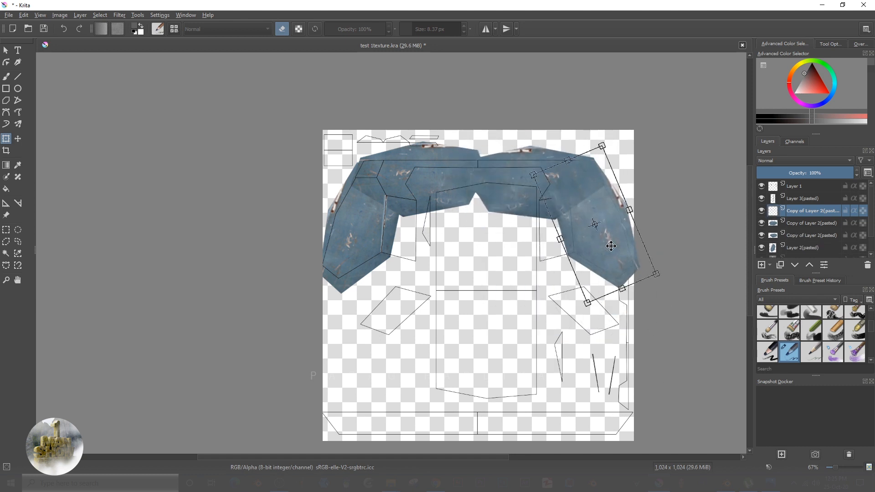
pyautogui.press('Return')
# Duplicate the Layer 3 (pasted) trim strip and align the rotated copies along the left wing island's other edges.
pyautogui.click(767, 201)
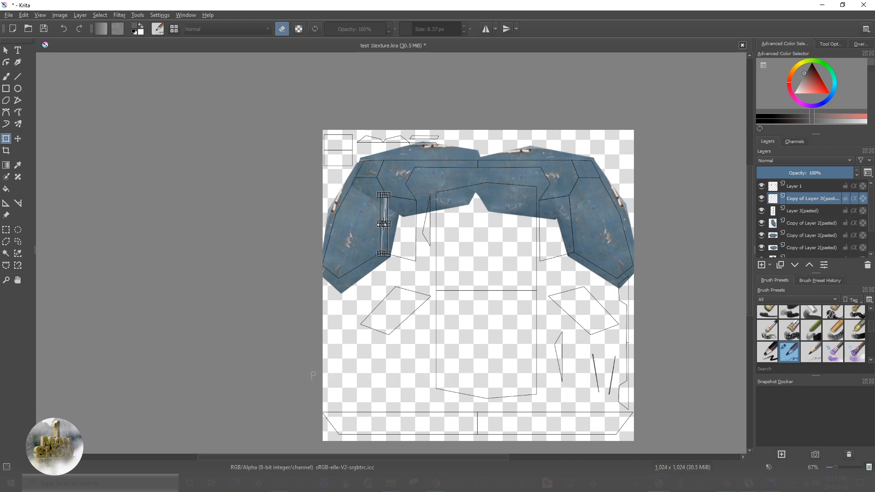
pyautogui.scroll(3, 384, 254)
pyautogui.moveTo(340, 228); pyautogui.dragTo(246, 266)
pyautogui.moveTo(330, 248); pyautogui.dragTo(284, 350)
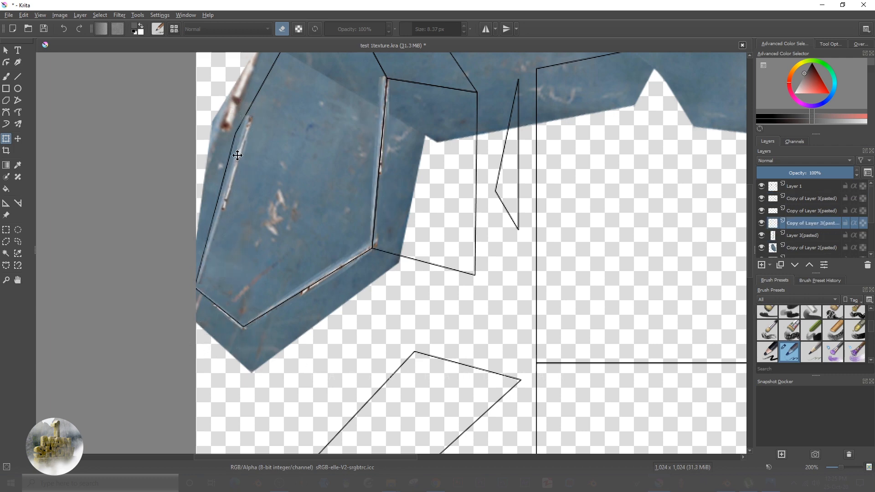
pyautogui.scroll(-1, 292, 205)
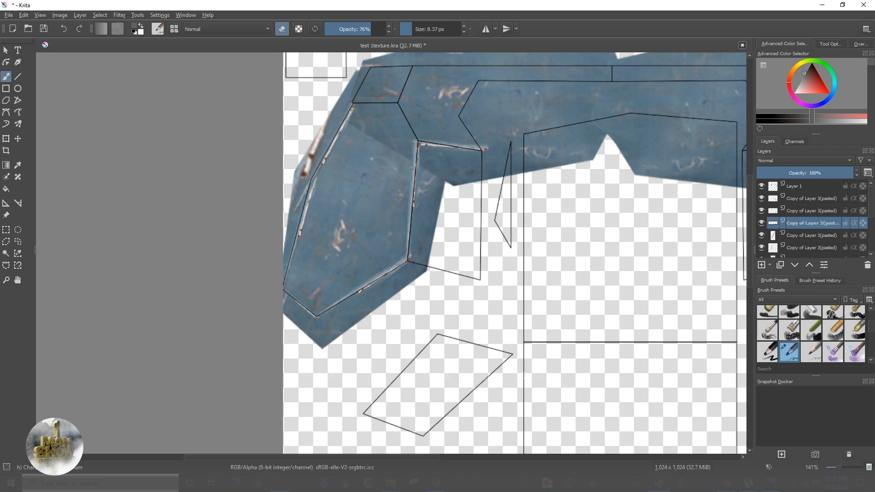
pyautogui.hotkey('ctrl', 't')
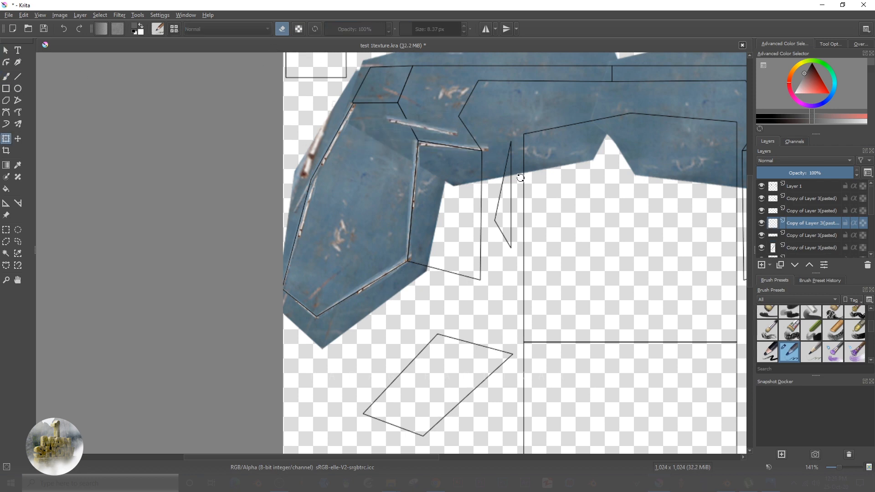
# Hide the UV outlines on Layer 1 and save the texture as a PNG image over test 1texture.png.
pyautogui.click(761, 186)
pyautogui.scroll(-2, 462, 264)
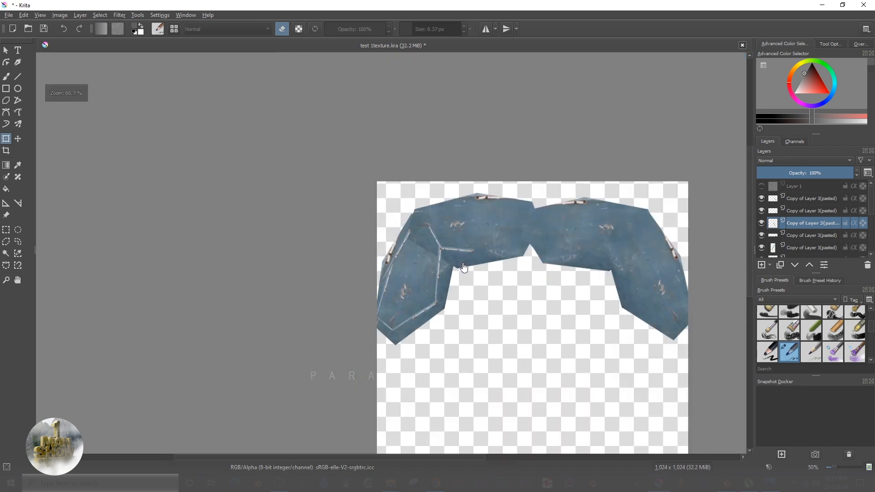
pyautogui.moveTo(437, 238); pyautogui.dragTo(359, 161, button='middle')
pyautogui.click(9, 15)
pyautogui.click(27, 68)
pyautogui.click(183, 222)
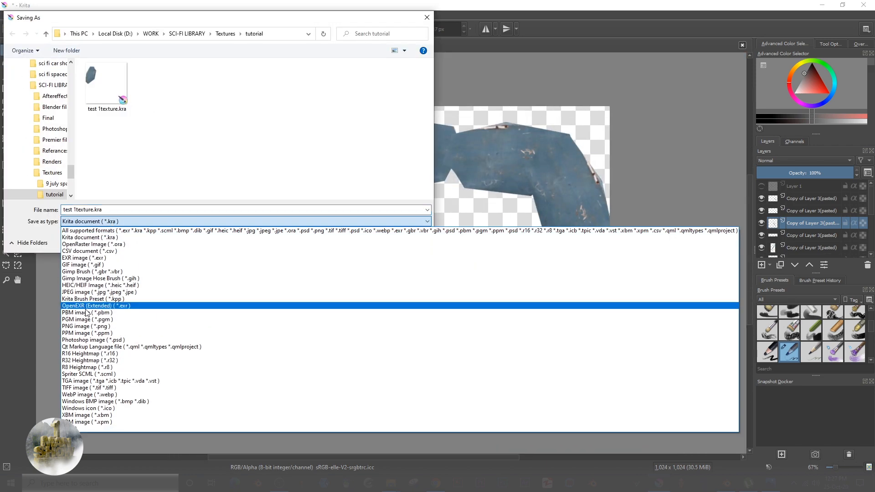
pyautogui.click(137, 304)
pyautogui.click(361, 241)
pyautogui.click(451, 242)
pyautogui.click(556, 383)
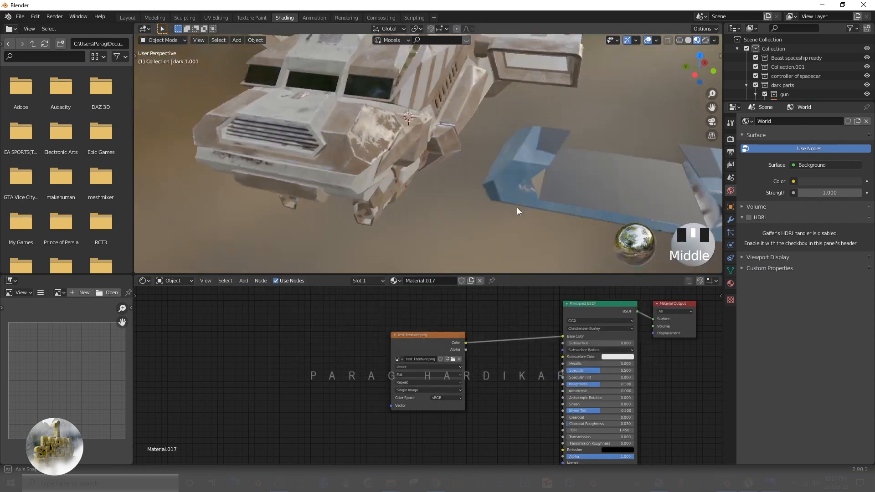
# In Blender, insert a Hue Saturation Value node between the wing's image texture and Base Color, and set its Hue to 1.
pyautogui.moveTo(517, 207); pyautogui.dragTo(423, 163, button='middle')
pyautogui.scroll(2, 427, 165)
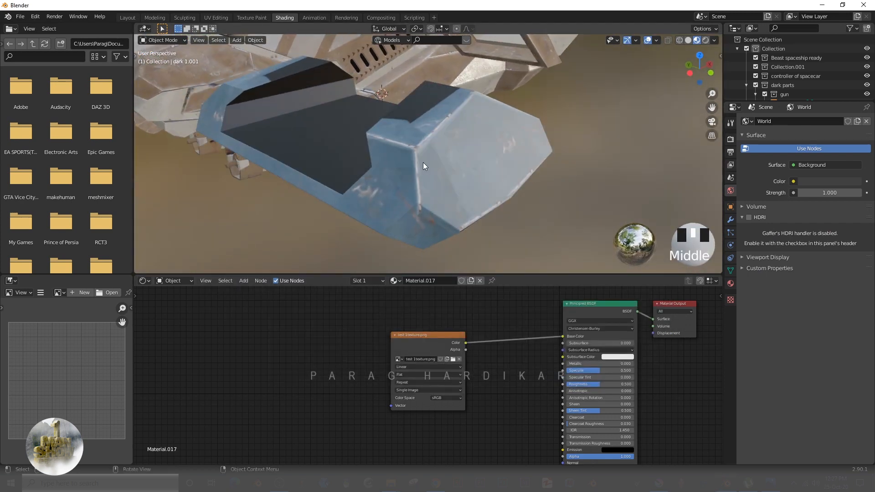
pyautogui.scroll(-2, 423, 163)
pyautogui.moveTo(451, 379); pyautogui.dragTo(304, 377)
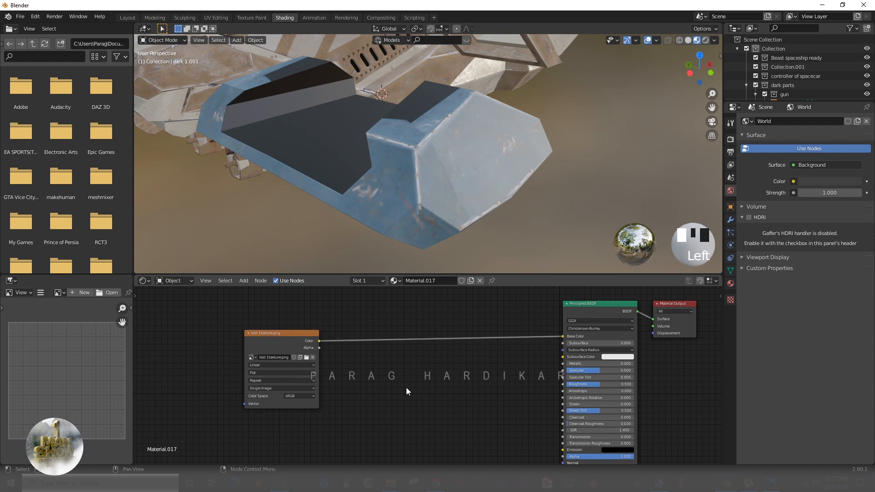
pyautogui.hotkey('shift', 'a')
pyautogui.click(370, 366)
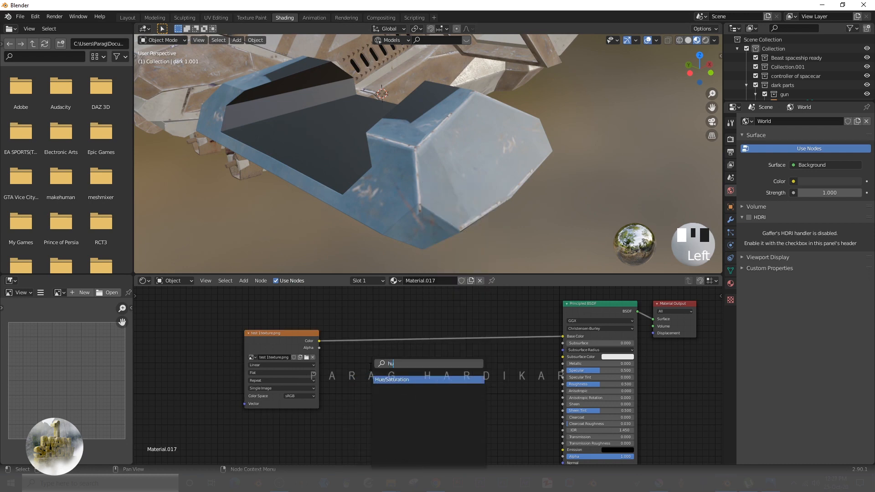
pyautogui.click(391, 379)
pyautogui.click(441, 345)
pyautogui.scroll(4, 485, 361)
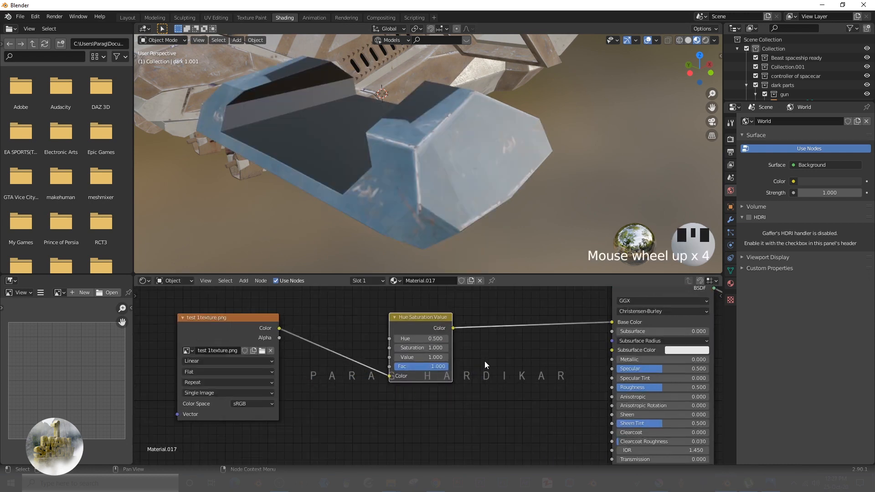
pyautogui.keyDown('ctrl'); pyautogui.moveTo(516, 383); pyautogui.dragTo(459, 356, button='middle'); pyautogui.keyUp('ctrl')
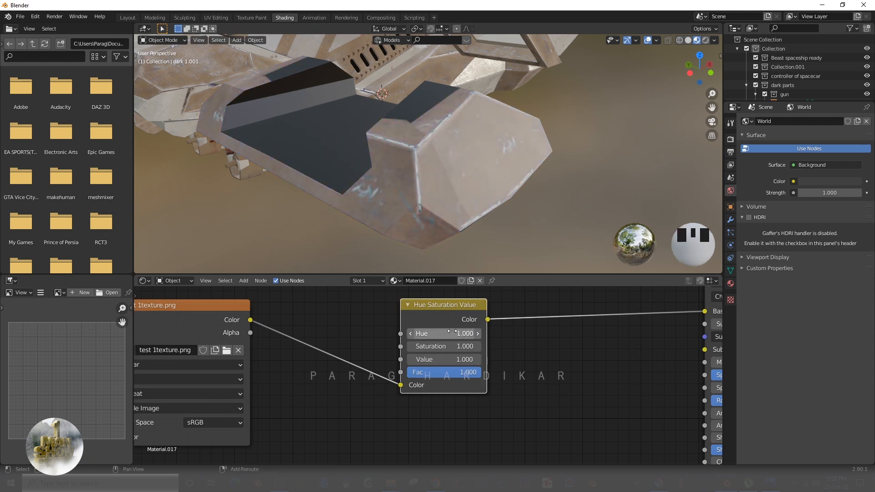
# Try a Saturation of 1.290 and a Value of 0.710 on the Hue Saturation Value node, and reset both to 1.
pyautogui.scroll(-3, 356, 162)
pyautogui.moveTo(355, 162); pyautogui.dragTo(425, 182, button='middle')
pyautogui.scroll(2, 412, 174)
pyautogui.scroll(-2, 444, 177)
pyautogui.scroll(1, 425, 180)
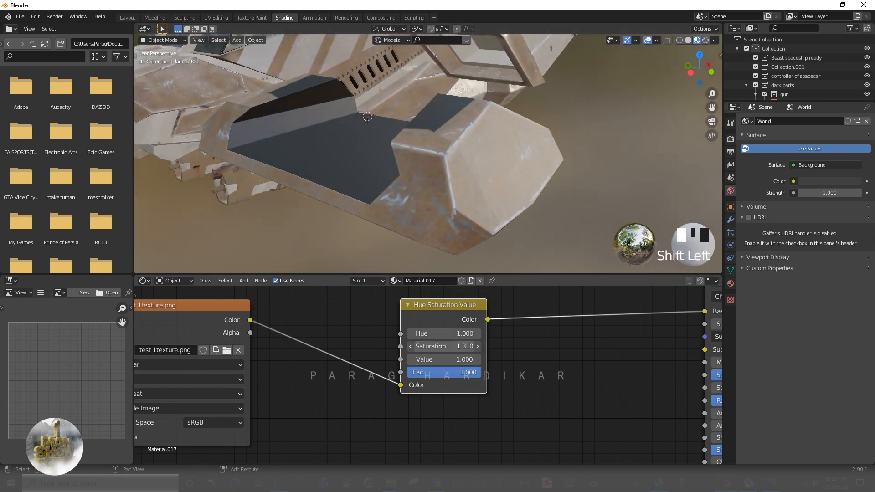
pyautogui.keyDown('shift'); pyautogui.moveTo(444, 346); pyautogui.dragTo(435, 346); pyautogui.keyUp('shift')
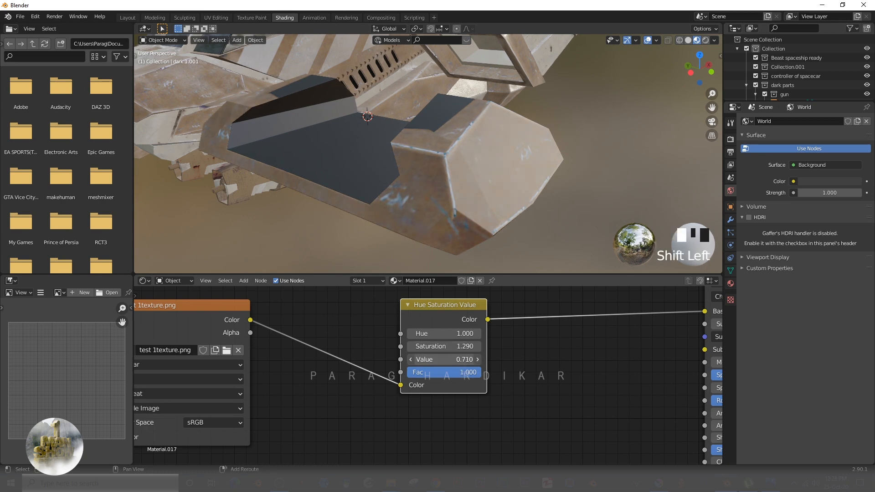
pyautogui.moveTo(444, 359)
pyautogui.keyDown('shift'); pyautogui.mouseDown()
pyautogui.moveTo(437, 359)
pyautogui.moveTo(456, 356)
pyautogui.mouseUp(); pyautogui.keyUp('shift')
pyautogui.write('1')
pyautogui.press('Return')
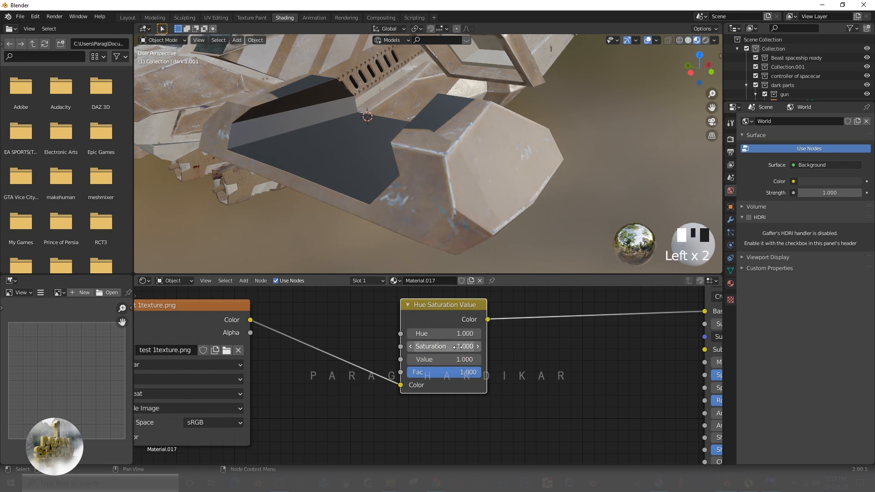
# Compare the recoloured wing with the rest of the spaceship, both from a distance and close up.
pyautogui.scroll(-5, 284, 172)
pyautogui.moveTo(326, 174); pyautogui.dragTo(311, 170, button='middle')
pyautogui.click(319, 206)
pyautogui.scroll(-6, 387, 361)
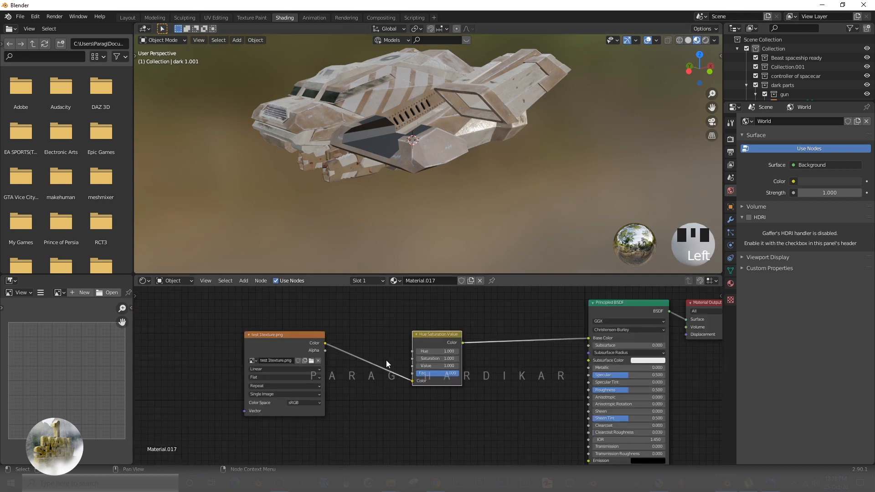
pyautogui.scroll(-3, 387, 364)
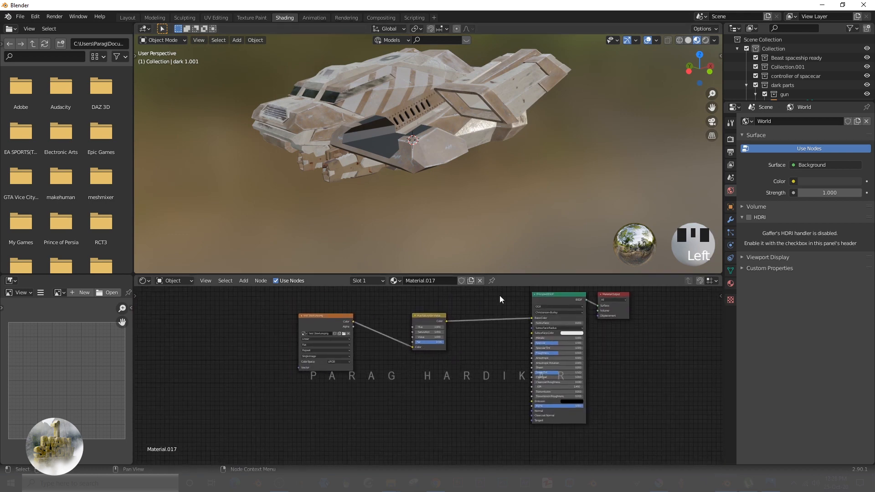
pyautogui.scroll(3, 440, 206)
pyautogui.moveTo(441, 206)
pyautogui.mouseDown(button='middle')
pyautogui.moveTo(518, 201)
pyautogui.moveTo(427, 195)
pyautogui.mouseUp(button='middle')
pyautogui.scroll(3, 428, 196)
pyautogui.keyDown('shift'); pyautogui.moveTo(359, 214); pyautogui.dragTo(410, 200, button='middle'); pyautogui.keyUp('shift')
pyautogui.scroll(-1, 457, 199)
pyautogui.scroll(1, 423, 211)
pyautogui.click(463, 165)
pyautogui.scroll(-2, 455, 198)
pyautogui.scroll(2, 424, 203)
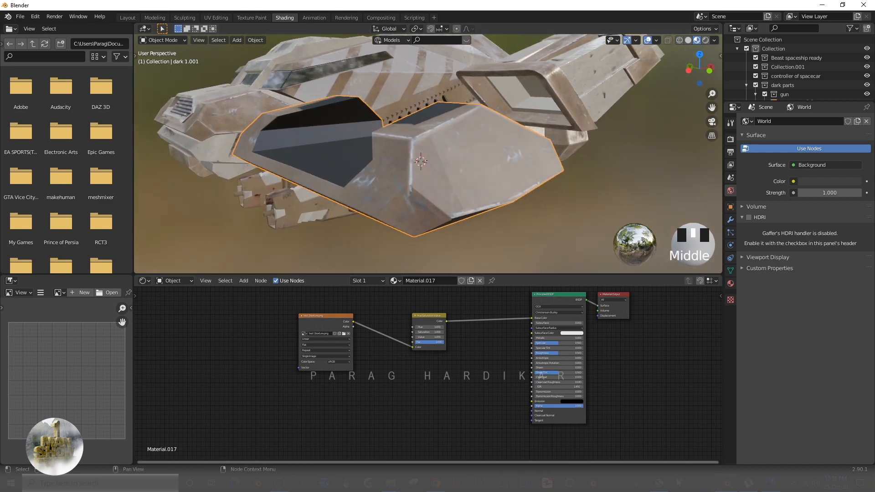
# In Krita, fill a narrow light grey diagonal strip across the leftmost wing piece on the topmost pasted layer.
pyautogui.moveTo(660, 483)
pyautogui.click(660, 444)
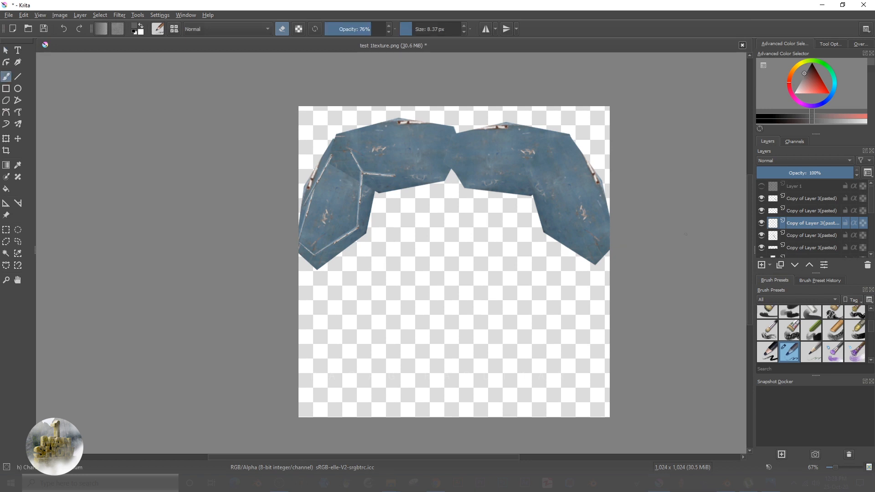
pyautogui.moveTo(800, 223); pyautogui.dragTo(801, 195)
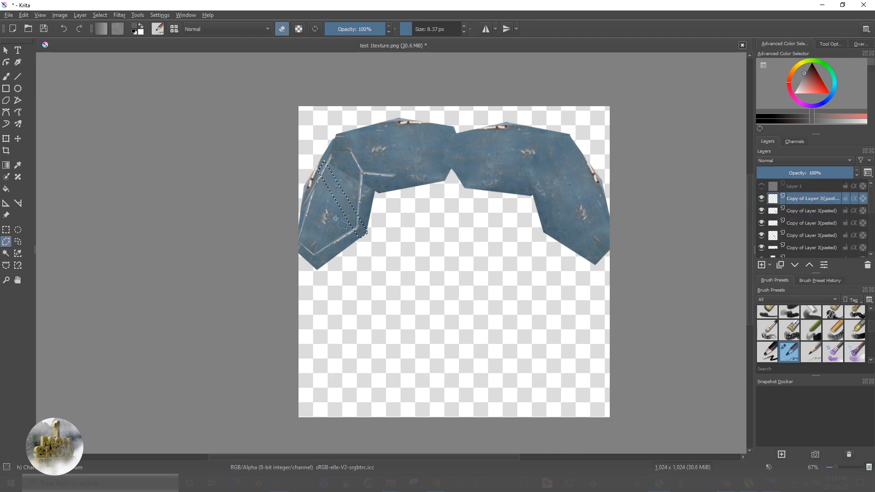
pyautogui.click(798, 85)
pyautogui.press('e')
pyautogui.click(6, 51)
pyautogui.rightClick(329, 213)
pyautogui.click(258, 244)
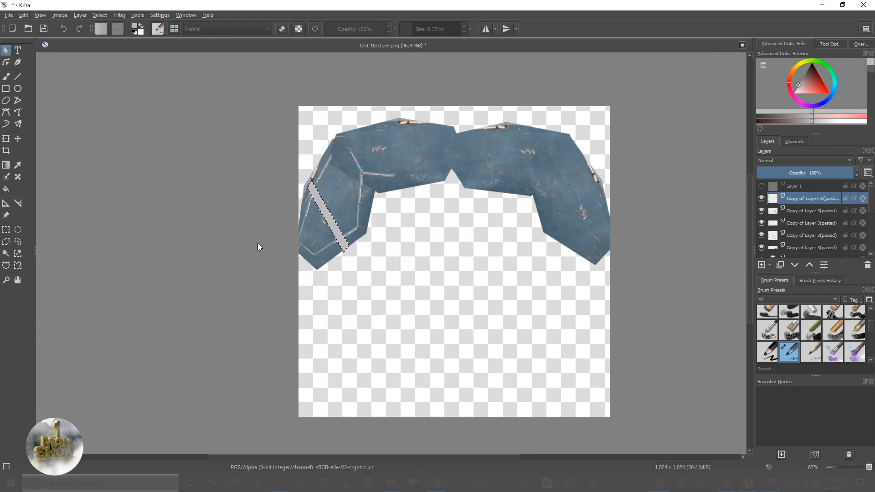
# Set the strip layer's blending mode to Screen and its opacity to 40%.
pyautogui.rightClick(814, 204)
pyautogui.click(809, 210)
pyautogui.click(761, 198)
pyautogui.click(762, 199)
pyautogui.click(771, 160)
pyautogui.click(767, 255)
pyautogui.moveTo(791, 173); pyautogui.dragTo(795, 173)
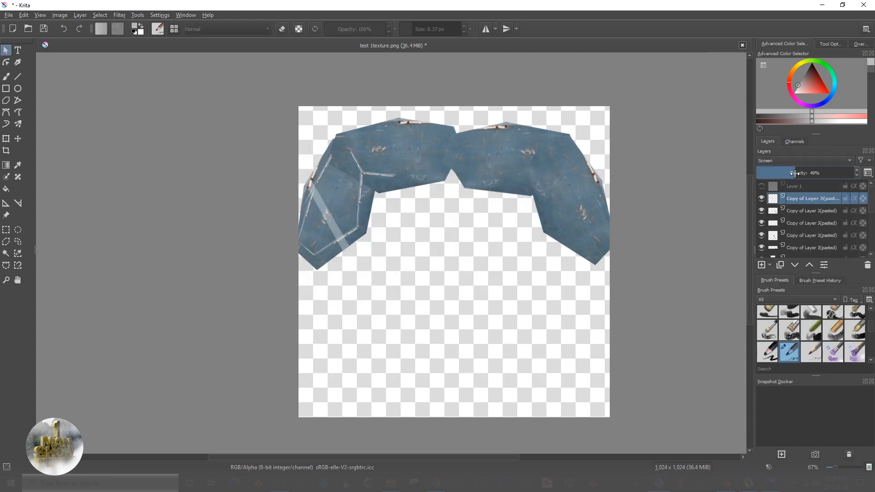
# Save the texture with the strip as a PNG image over test 1texture.png, keeping the default export options.
pyautogui.click(5, 15)
pyautogui.click(26, 67)
pyautogui.click(354, 240)
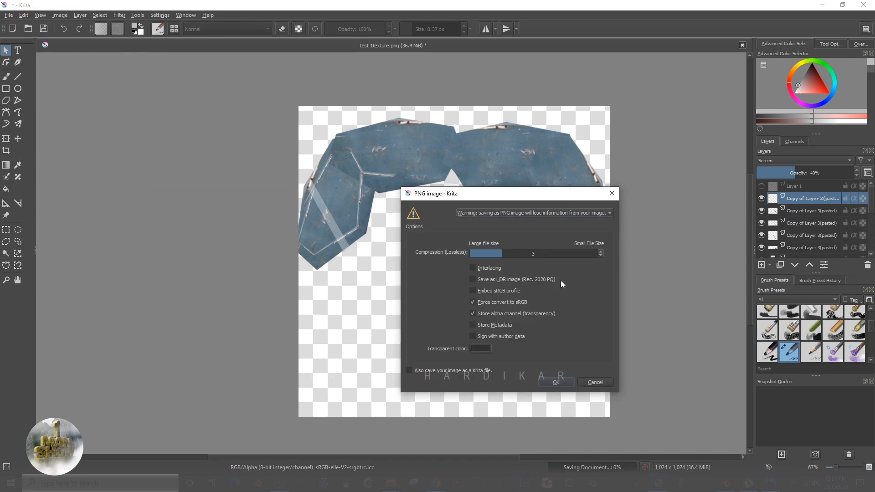
pyautogui.click(553, 382)
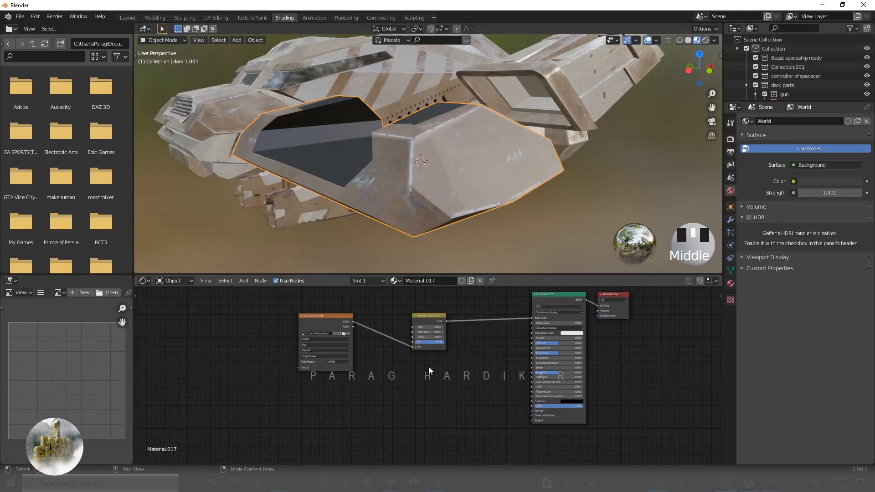
# In Blender, load the updated test 1texture.png into the wing's Image Texture node.
pyautogui.scroll(4, 429, 366)
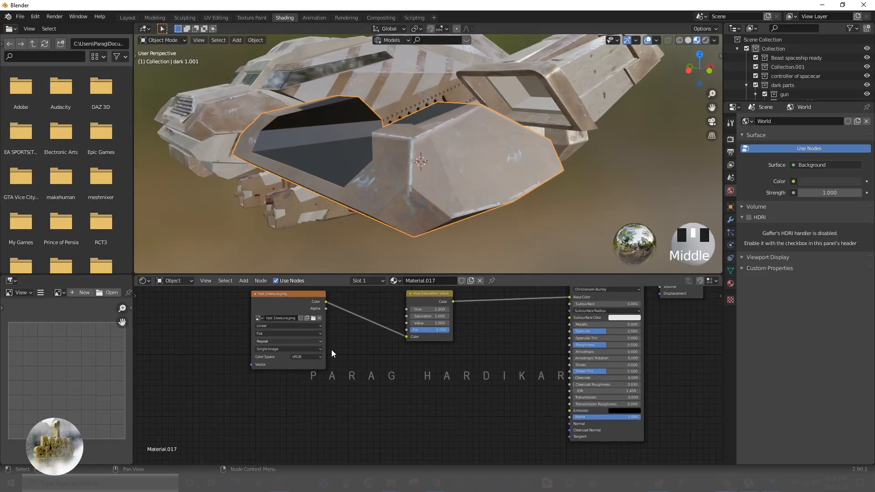
pyautogui.moveTo(332, 349); pyautogui.dragTo(428, 395, button='middle')
pyautogui.scroll(5, 460, 399)
pyautogui.click(386, 358)
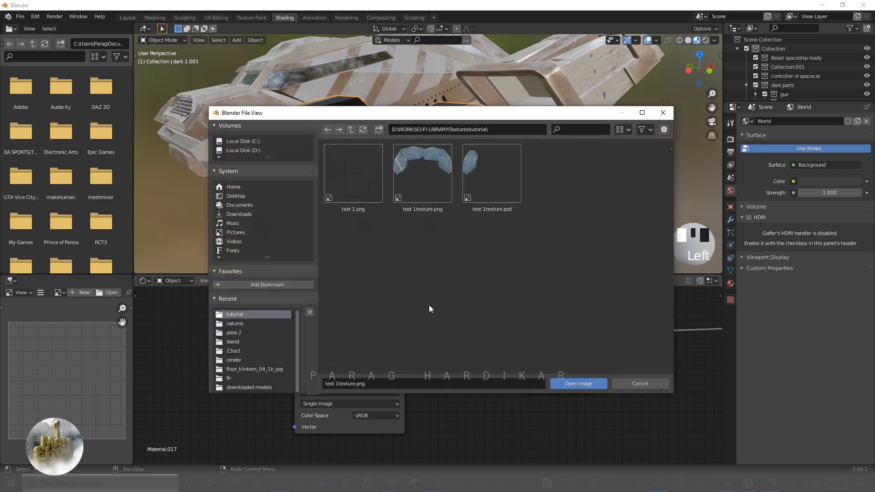
pyautogui.doubleClick(423, 159)
# Examine the new light stripe on the wing from several angles and distances.
pyautogui.scroll(3, 447, 190)
pyautogui.moveTo(450, 190); pyautogui.dragTo(428, 178, button='middle')
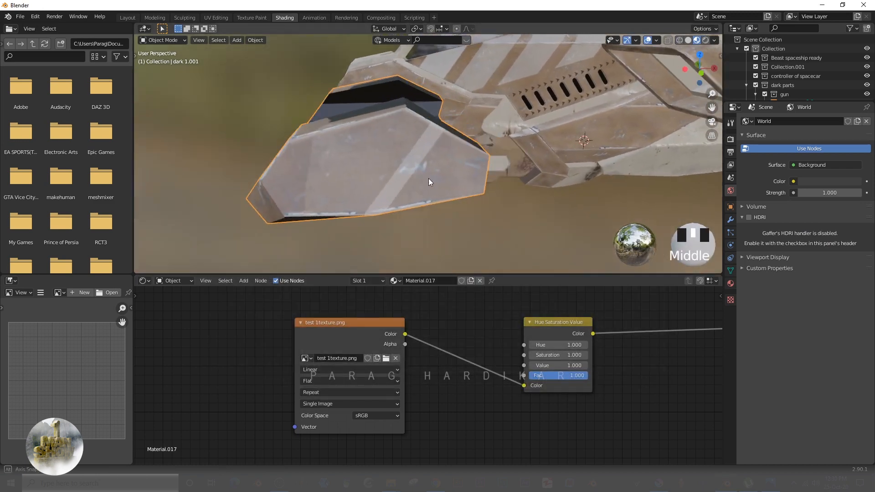
pyautogui.scroll(2, 390, 168)
pyautogui.scroll(-2, 306, 211)
pyautogui.moveTo(306, 212); pyautogui.dragTo(399, 126, button='middle')
pyautogui.scroll(2, 382, 187)
pyautogui.scroll(1, 516, 187)
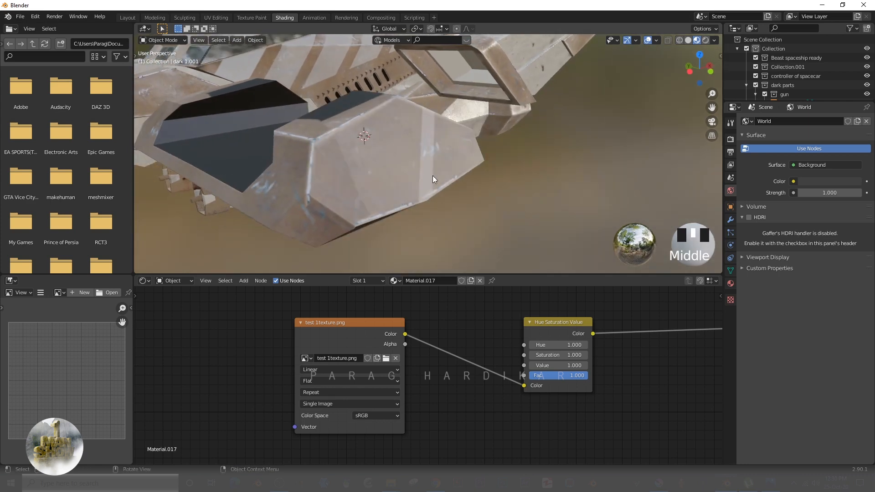
pyautogui.scroll(-2, 433, 176)
# Move the image texture node aside, add a ColorRamp node below Hue Saturation Value, and duplicate it underneath.
pyautogui.scroll(-3, 408, 301)
pyautogui.moveTo(369, 311); pyautogui.dragTo(310, 305)
pyautogui.hotkey('shift', 'a')
pyautogui.click(432, 367)
pyautogui.write('ramp')
pyautogui.press('Return')
pyautogui.click(396, 354)
pyautogui.hotkey('shift', 'd')
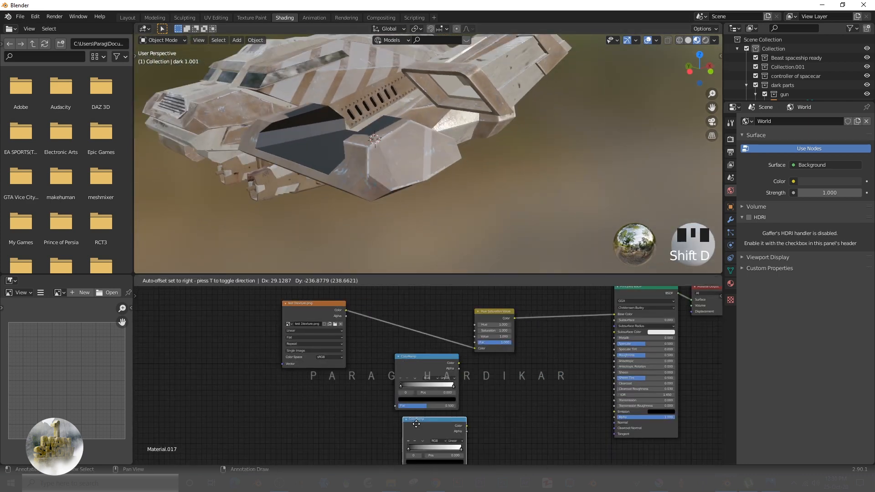
pyautogui.click(394, 417)
# Add a Bump node beside the ColorRamps and duplicate a third ColorRamp below the other two.
pyautogui.scroll(-4, 375, 329)
pyautogui.hotkey('shift', 'a')
pyautogui.write('bu')
pyautogui.click(397, 402)
pyautogui.moveTo(396, 402); pyautogui.dragTo(403, 366, button='middle')
pyautogui.hotkey('shift', 'd')
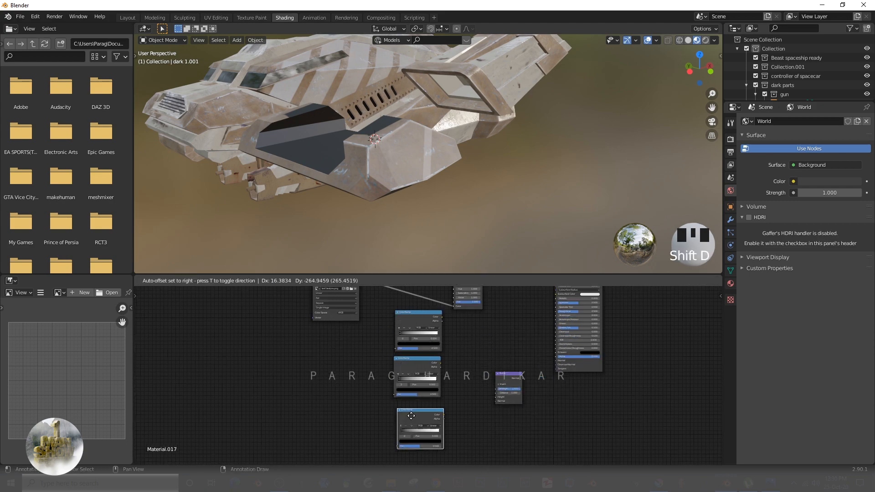
pyautogui.click(404, 409)
# Link the image's Color to the three ColorRamps and feed them into Specular, Roughness and, through the Bump node's Height, Normal.
pyautogui.moveTo(330, 318); pyautogui.dragTo(226, 344)
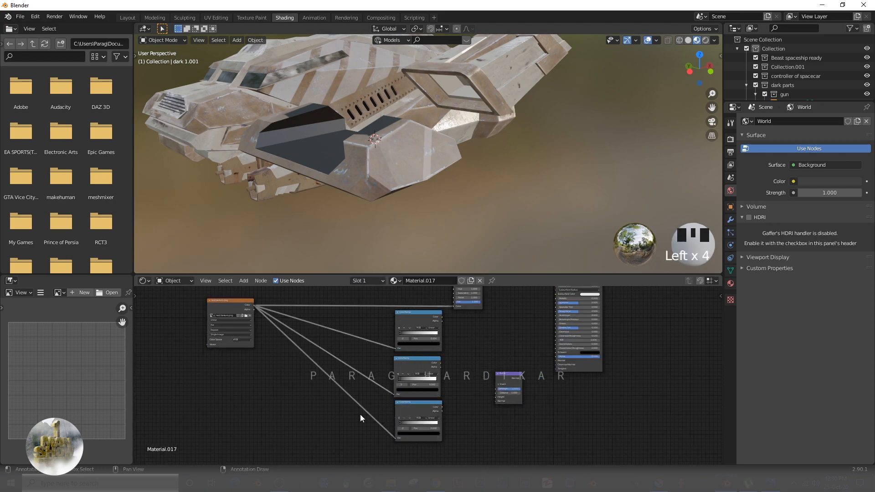
pyautogui.hotkey('ctrl', 'space')
pyautogui.scroll(2, 332, 383)
pyautogui.moveTo(458, 373); pyautogui.dragTo(570, 358)
pyautogui.moveTo(680, 287); pyautogui.dragTo(679, 286)
pyautogui.scroll(-1, 424, 309)
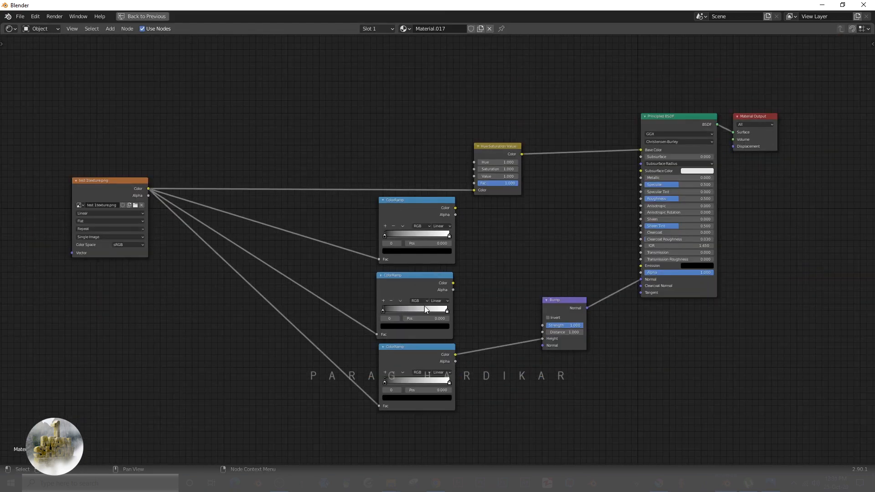
pyautogui.scroll(-1, 494, 262)
pyautogui.hotkey('ctrl', 'space')
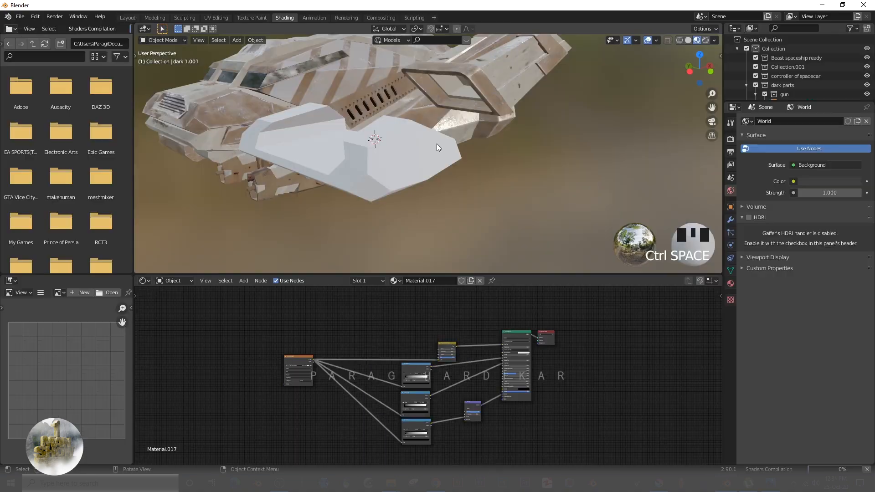
# Lower the Bump node's Strength to 0.058.
pyautogui.scroll(5, 440, 379)
pyautogui.moveTo(474, 415); pyautogui.dragTo(372, 415)
pyautogui.moveTo(465, 221); pyautogui.dragTo(478, 213, button='middle')
# Set the dark stop of the Roughness ColorRamp to a grey with a value of 0.271.
pyautogui.scroll(-5, 406, 342)
pyautogui.moveTo(403, 339); pyautogui.dragTo(573, 362, button='middle')
pyautogui.scroll(8, 419, 402)
pyautogui.click(420, 402)
pyautogui.click(492, 439)
pyautogui.moveTo(552, 323); pyautogui.dragTo(551, 300)
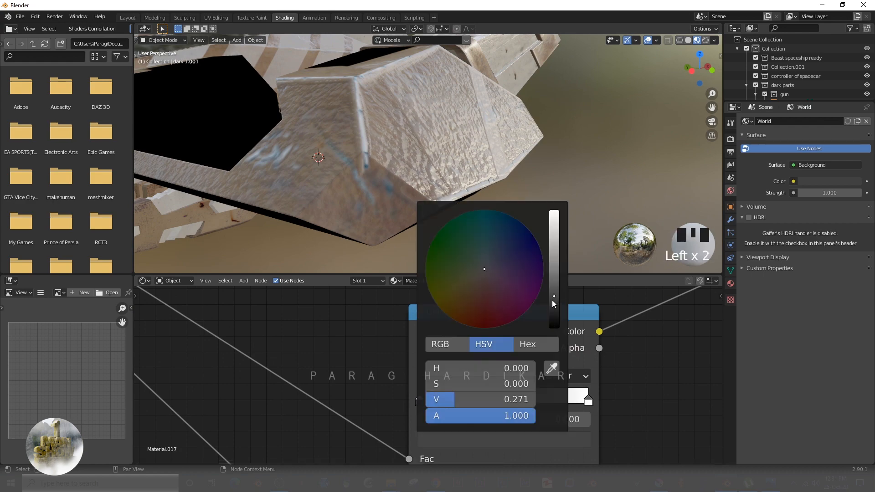
pyautogui.moveTo(588, 401)
pyautogui.mouseDown()
pyautogui.moveTo(525, 398)
pyautogui.moveTo(589, 396)
pyautogui.mouseUp()
# Preview the Specular ColorRamp on the wing, move its black and white stops inward, and restore the Principled BSDF output.
pyautogui.scroll(-7, 547, 395)
pyautogui.moveTo(519, 305); pyautogui.dragTo(406, 406, button='middle')
pyautogui.keyDown('ctrl'); pyautogui.keyDown('shift'); pyautogui.click(406, 374); pyautogui.keyUp('shift'); pyautogui.keyUp('ctrl')
pyautogui.scroll(5, 296, 402)
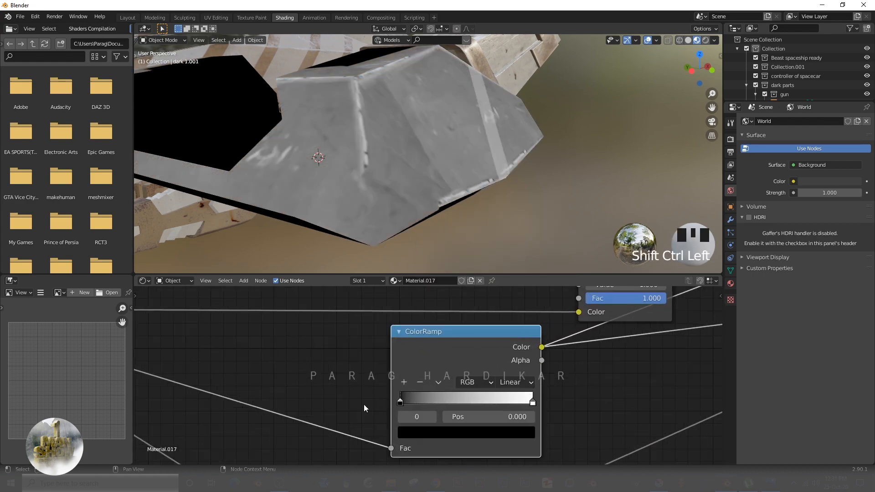
pyautogui.moveTo(400, 402); pyautogui.dragTo(418, 401)
pyautogui.moveTo(525, 404); pyautogui.dragTo(489, 406)
pyautogui.scroll(-7, 497, 397)
pyautogui.moveTo(570, 353); pyautogui.dragTo(392, 385, button='middle')
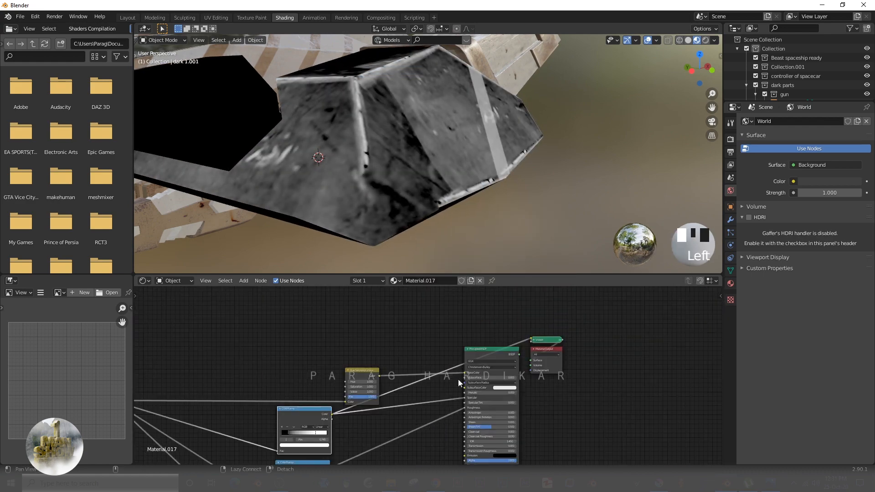
pyautogui.keyDown('ctrl'); pyautogui.keyDown('shift'); pyautogui.click(476, 378); pyautogui.keyUp('shift'); pyautogui.keyUp('ctrl')
# Lighten the dark stop of the Roughness ColorRamp to a mid grey.
pyautogui.scroll(5, 392, 378)
pyautogui.moveTo(456, 437); pyautogui.dragTo(451, 291, button='middle')
pyautogui.scroll(4, 401, 360)
pyautogui.scroll(3, 420, 196)
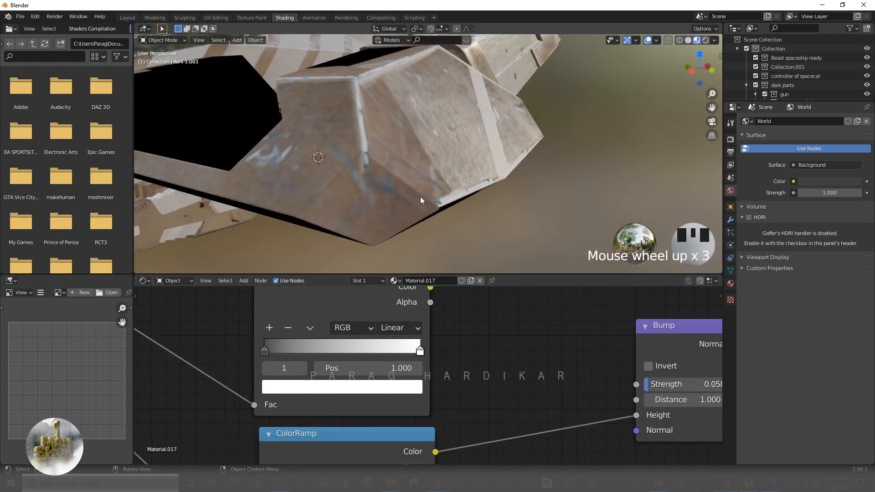
pyautogui.scroll(-3, 387, 195)
pyautogui.scroll(2, 387, 195)
pyautogui.scroll(-3, 459, 404)
pyautogui.scroll(-2, 512, 318)
pyautogui.scroll(6, 371, 307)
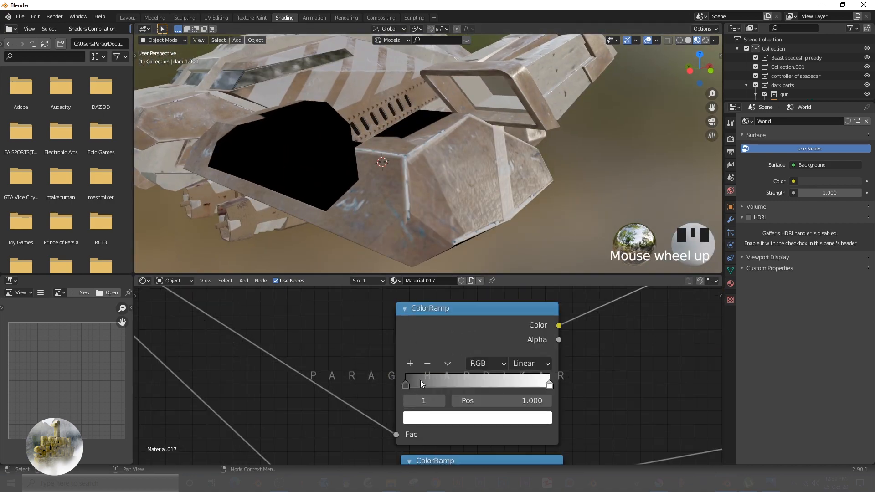
pyautogui.click(406, 385)
pyautogui.click(456, 418)
pyautogui.moveTo(520, 281); pyautogui.dragTo(519, 262)
# Check the wing's surface shine against the rest of the spaceship, including in a maximized viewport.
pyautogui.moveTo(537, 234); pyautogui.dragTo(510, 184, button='middle')
pyautogui.scroll(-3, 403, 184)
pyautogui.keyDown('ctrl'); pyautogui.moveTo(404, 185); pyautogui.dragTo(447, 188, button='middle'); pyautogui.keyUp('ctrl')
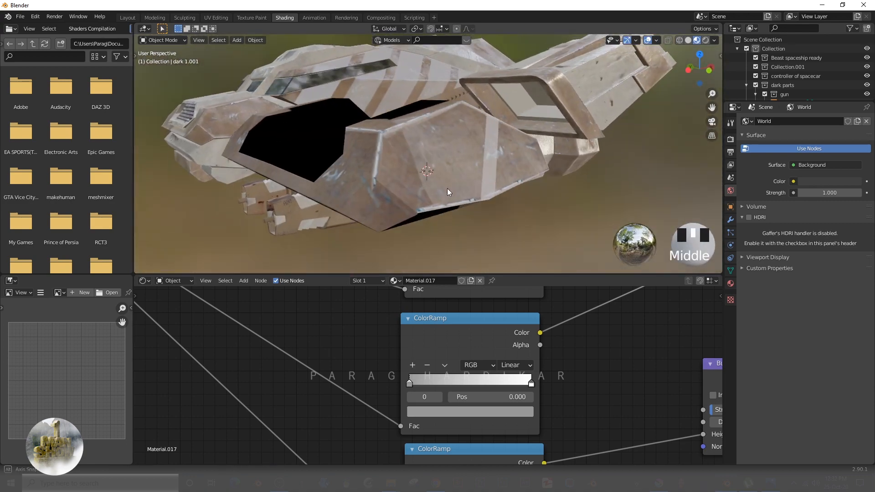
pyautogui.hotkey('ctrl', 'space')
pyautogui.scroll(2, 440, 267)
pyautogui.keyDown('ctrl'); pyautogui.moveTo(441, 267); pyautogui.dragTo(420, 302, button='middle'); pyautogui.keyUp('ctrl')
pyautogui.hotkey('ctrl', 'space')
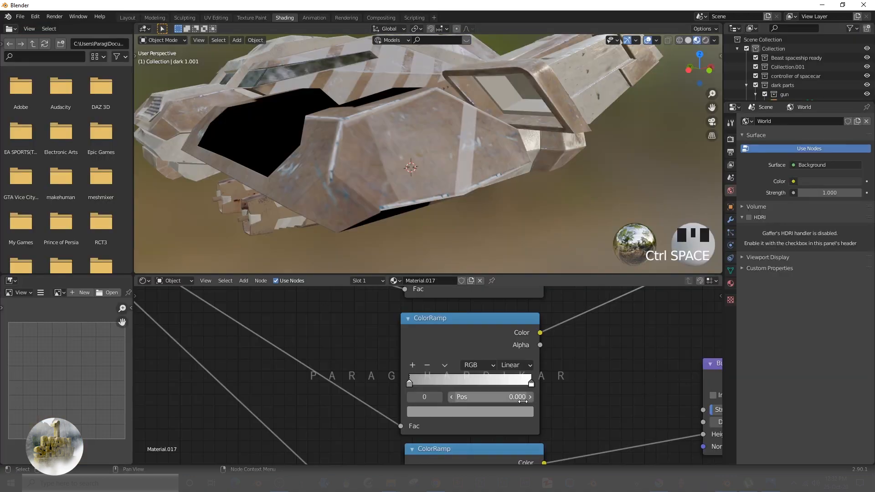
# Shift the dark stop of the Roughness ColorRamp to position 0.132.
pyautogui.scroll(2, 428, 376)
pyautogui.moveTo(400, 387); pyautogui.dragTo(400, 387)
pyautogui.moveTo(401, 196)
pyautogui.mouseDown(button='middle')
pyautogui.moveTo(444, 199)
pyautogui.moveTo(458, 180)
pyautogui.mouseUp(button='middle')
pyautogui.moveTo(579, 389)
pyautogui.mouseDown()
pyautogui.moveTo(571, 389)
pyautogui.moveTo(582, 388)
pyautogui.mouseUp()
pyautogui.moveTo(400, 388); pyautogui.dragTo(423, 387)
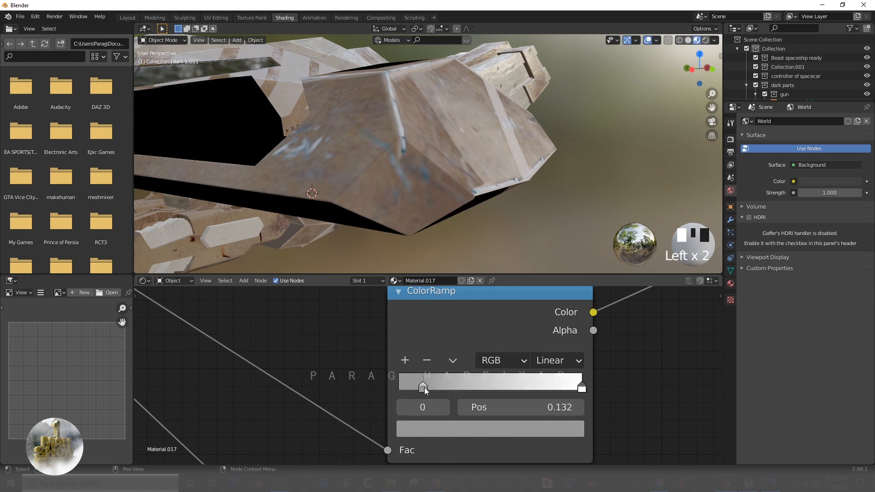
# Return the Specular ColorRamp's white stop to the end of the ramp and set its black stop to position 0.159.
pyautogui.scroll(-5, 558, 328)
pyautogui.moveTo(560, 301); pyautogui.dragTo(552, 407, button='middle')
pyautogui.moveTo(484, 403); pyautogui.dragTo(513, 402)
pyautogui.moveTo(421, 403); pyautogui.dragTo(407, 410)
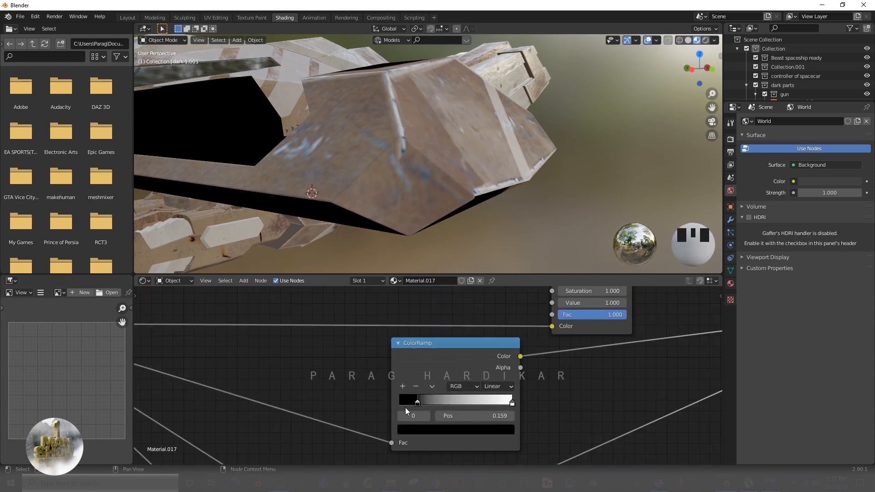
pyautogui.moveTo(392, 237)
pyautogui.mouseDown(button='middle')
pyautogui.moveTo(356, 205)
pyautogui.moveTo(420, 168)
pyautogui.mouseUp(button='middle')
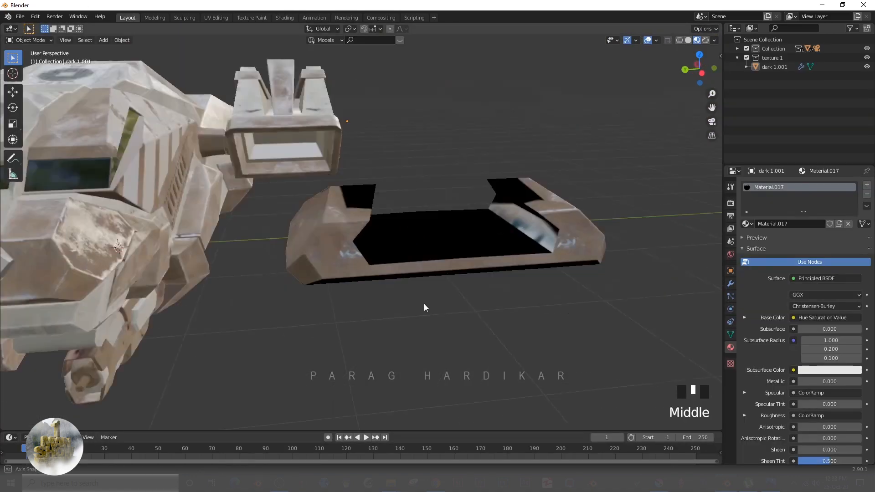
# Isolate the finished wing object dark 1 and examine its edge wear and scratch texture up close.
pyautogui.scroll(-10, 261, 282)
pyautogui.scroll(5, 387, 312)
pyautogui.moveTo(261, 282); pyautogui.dragTo(378, 305, button='middle')
pyautogui.click(386, 312)
pyautogui.press('/')
pyautogui.scroll(2, 362, 299)
pyautogui.moveTo(441, 319); pyautogui.dragTo(269, 309, button='middle')
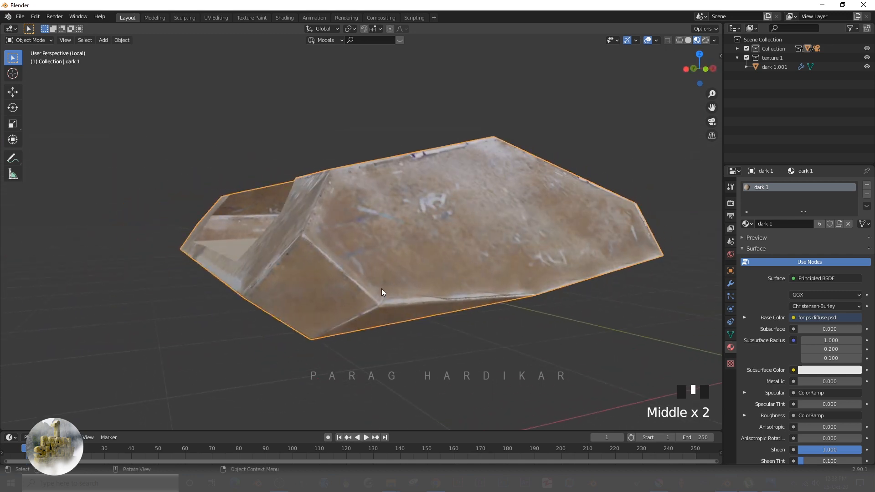
pyautogui.keyDown('shift'); pyautogui.moveTo(382, 289); pyautogui.dragTo(480, 139, button='middle'); pyautogui.keyUp('shift')
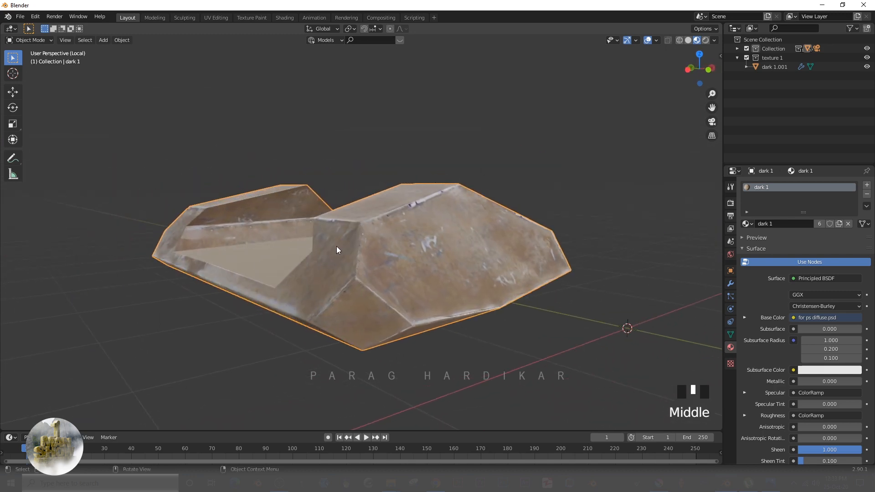
pyautogui.scroll(3, 359, 311)
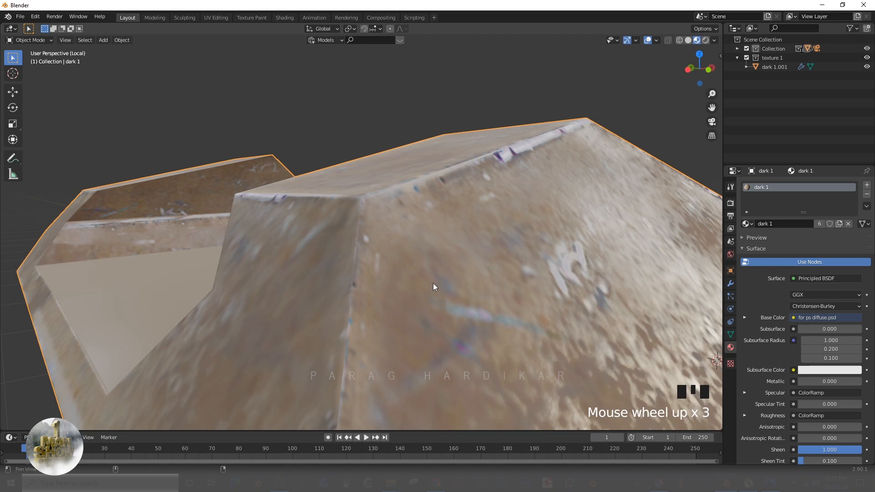
pyautogui.keyDown('shift'); pyautogui.moveTo(433, 284); pyautogui.dragTo(479, 268, button='middle'); pyautogui.keyUp('shift')
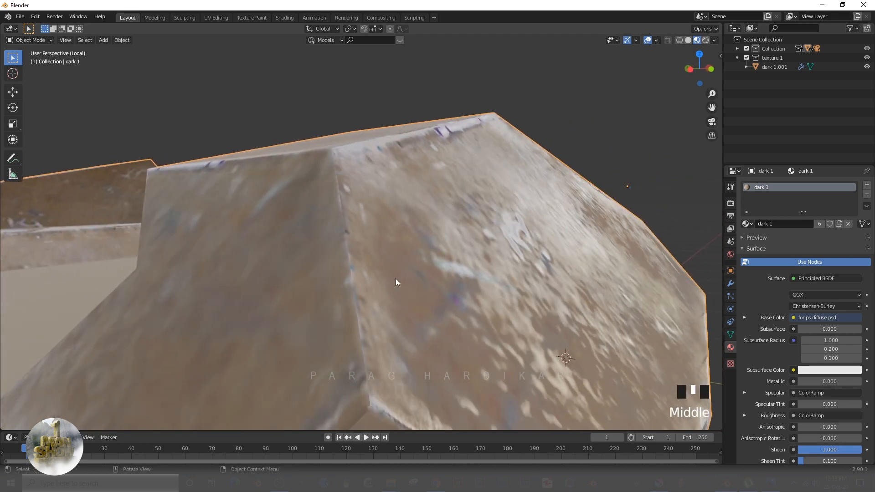
pyautogui.scroll(-10, 396, 279)
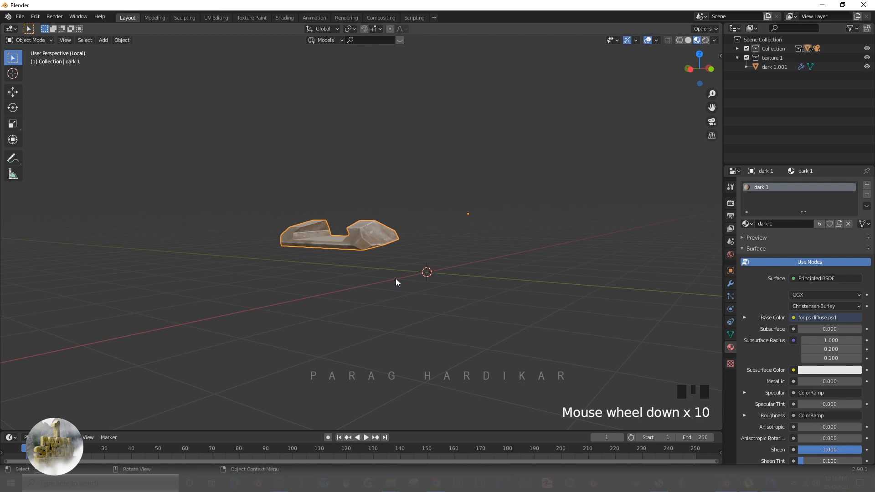
# Bring back the whole spaceship and select the light 3 hull panel with the vent grille.
pyautogui.press('KP_Divide')
pyautogui.scroll(-6, 396, 278)
pyautogui.click(420, 330)
pyautogui.keyDown('shift'); pyautogui.moveTo(420, 331); pyautogui.dragTo(393, 405, button='middle'); pyautogui.keyUp('shift')
pyautogui.scroll(7, 349, 367)
pyautogui.scroll(2, 335, 280)
pyautogui.moveTo(335, 281); pyautogui.dragTo(415, 277, button='middle')
pyautogui.click(416, 277)
pyautogui.scroll(-4, 406, 291)
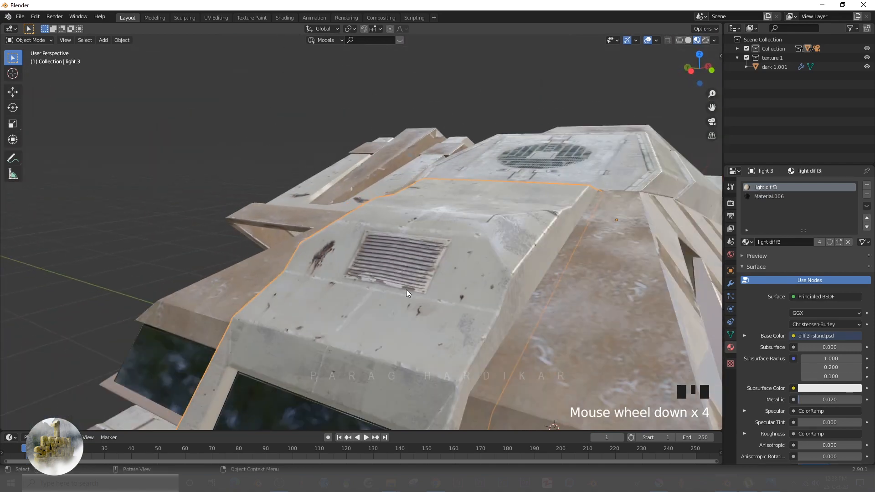
# Isolate the light 3 panel and examine its vent grille, rust marks and panel lines up close.
pyautogui.press('KP_Divide')
pyautogui.scroll(3, 374, 236)
pyautogui.scroll(-3, 346, 241)
pyautogui.keyDown('shift'); pyautogui.moveTo(346, 241); pyautogui.dragTo(421, 310, button='middle'); pyautogui.keyUp('shift')
pyautogui.scroll(3, 330, 289)
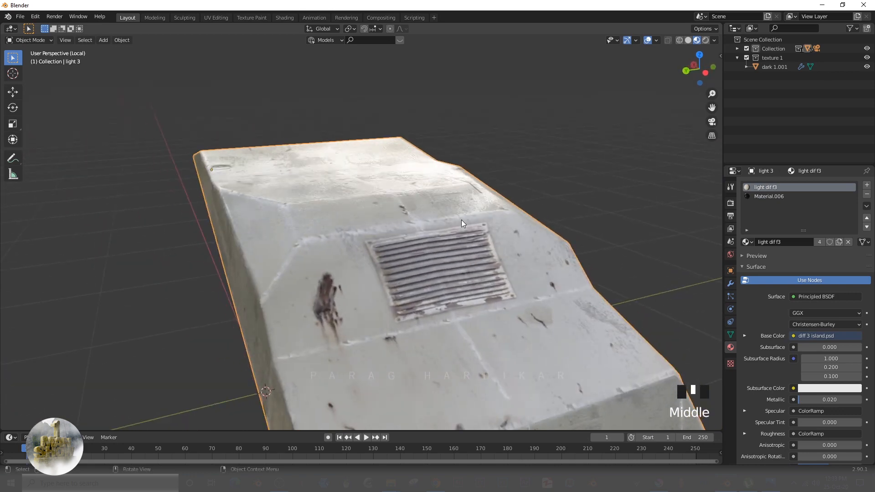
pyautogui.moveTo(461, 220); pyautogui.dragTo(483, 406, button='middle')
pyautogui.scroll(2, 454, 346)
pyautogui.moveTo(454, 345); pyautogui.dragTo(618, 367, button='middle')
pyautogui.moveTo(444, 351); pyautogui.dragTo(387, 293, button='middle')
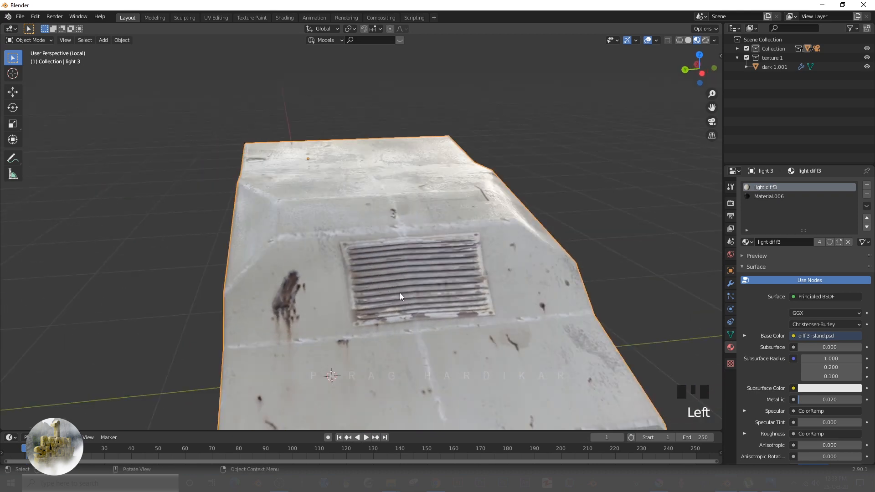
# Check the light 3 panel's mesh in Edit Mode, leave the isolated view, and select the dark 1.001 wing.
pyautogui.press('Tab')
pyautogui.moveTo(375, 296); pyautogui.dragTo(345, 255, button='middle')
pyautogui.press('Tab')
pyautogui.press('/')
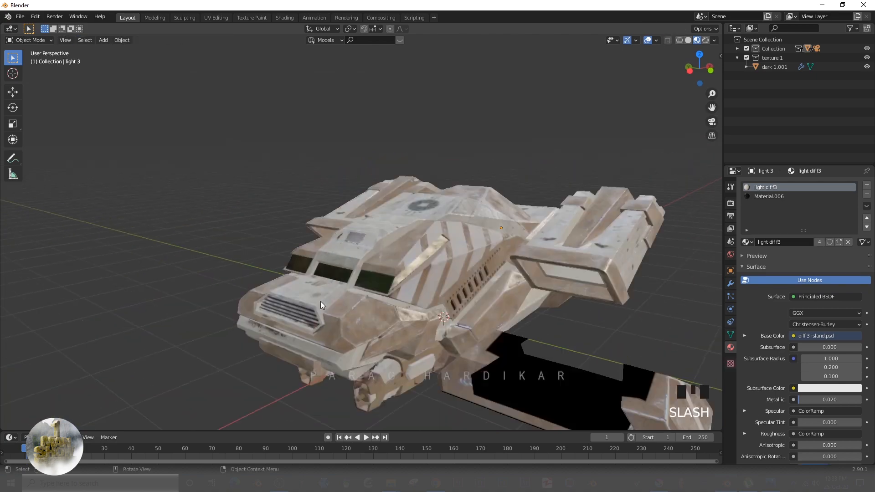
pyautogui.moveTo(321, 302)
pyautogui.mouseDown(button='middle')
pyautogui.moveTo(425, 280)
pyautogui.moveTo(427, 267)
pyautogui.moveTo(457, 299)
pyautogui.moveTo(419, 282)
pyautogui.mouseUp(button='middle')
pyautogui.click(457, 299)
pyautogui.scroll(1, 458, 299)
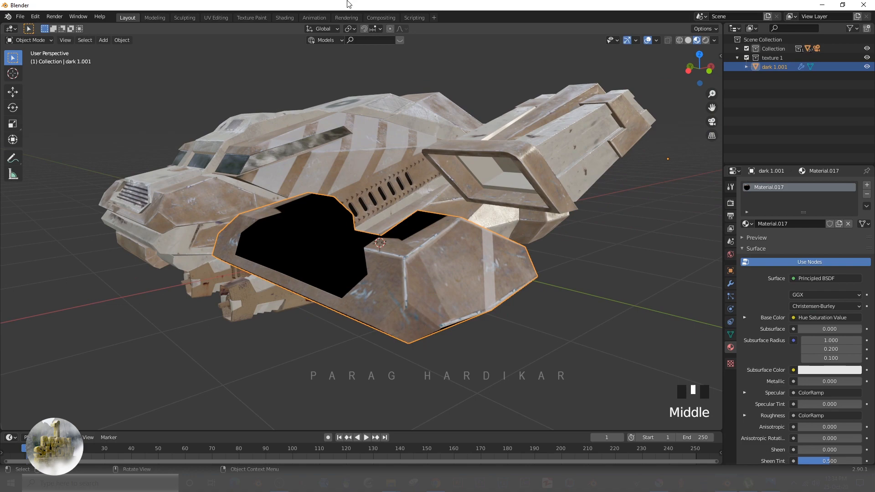
# Switch to the Texture Paint workspace and isolate the dark 1.001 wing for painting on test 1texture.png.
pyautogui.click(252, 18)
pyautogui.scroll(2, 202, 249)
pyautogui.keyDown('shift'); pyautogui.moveTo(615, 305); pyautogui.dragTo(547, 273, button='middle'); pyautogui.keyUp('shift')
pyautogui.keyDown('ctrl'); pyautogui.moveTo(547, 273); pyautogui.dragTo(523, 300, button='middle'); pyautogui.keyUp('ctrl')
pyautogui.press('KP_Divide')
pyautogui.scroll(2, 598, 298)
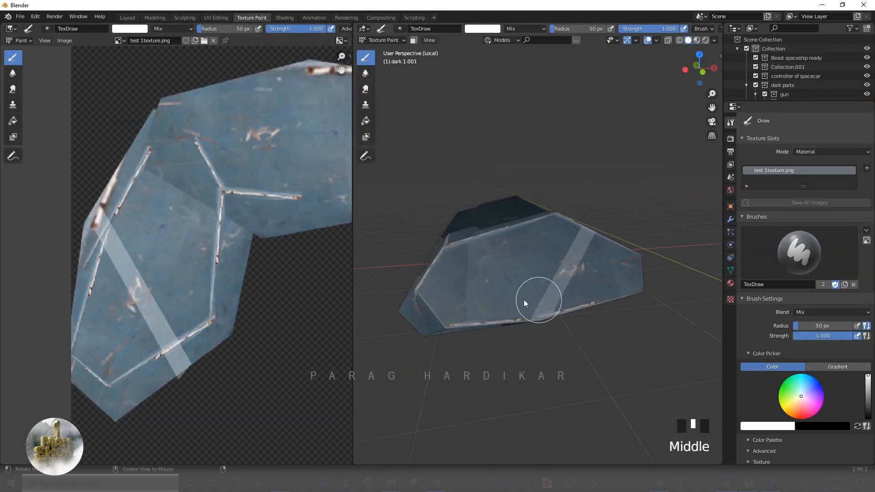
pyautogui.scroll(-4, 183, 269)
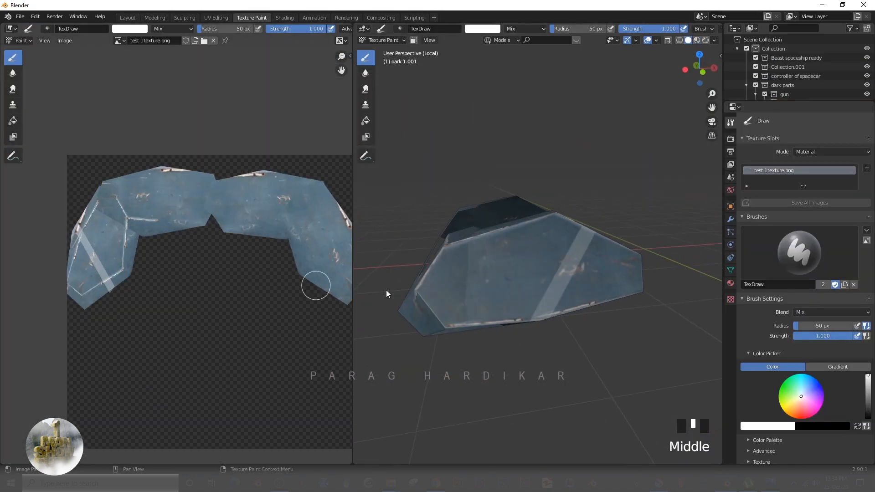
# Create a brush texture and load the square vent grille image metal_objects_2263_2769_Small.jpg from D:\TEXTURE LIBRARY\for camera projection.
pyautogui.click(731, 300)
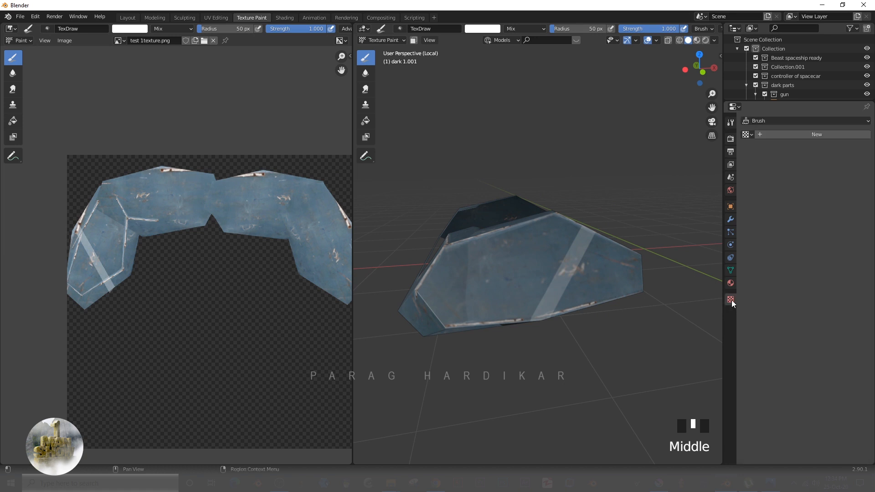
pyautogui.doubleClick(769, 136)
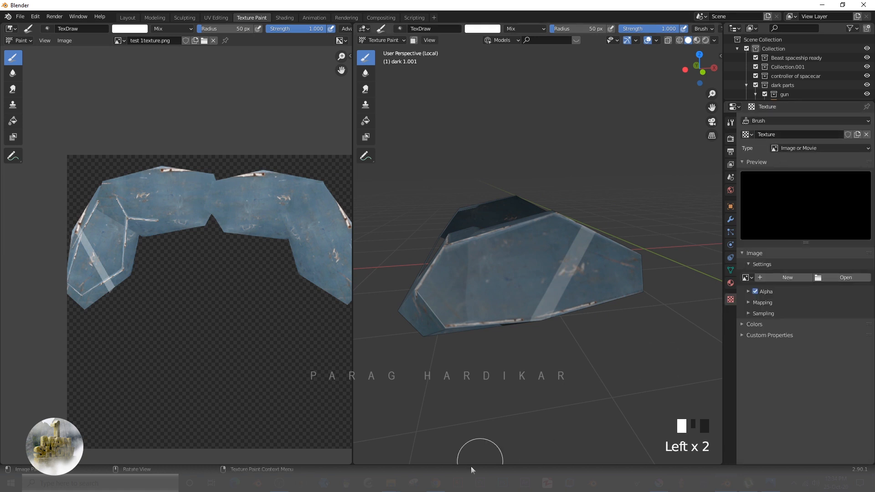
pyautogui.moveTo(390, 483)
pyautogui.click(367, 462)
pyautogui.click(330, 31)
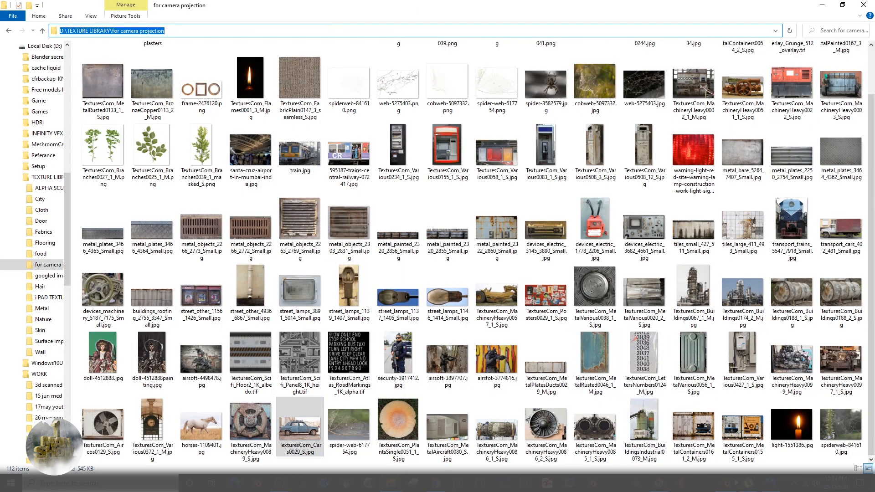
pyautogui.click(728, 483)
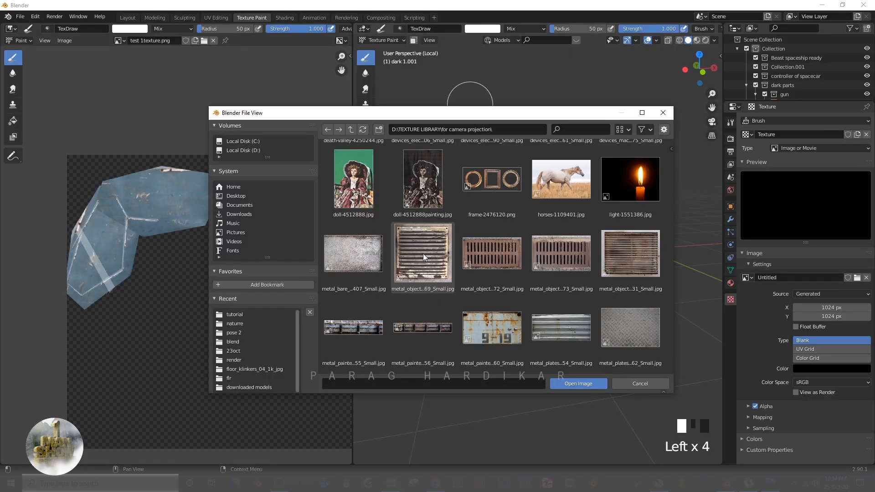
pyautogui.doubleClick(423, 253)
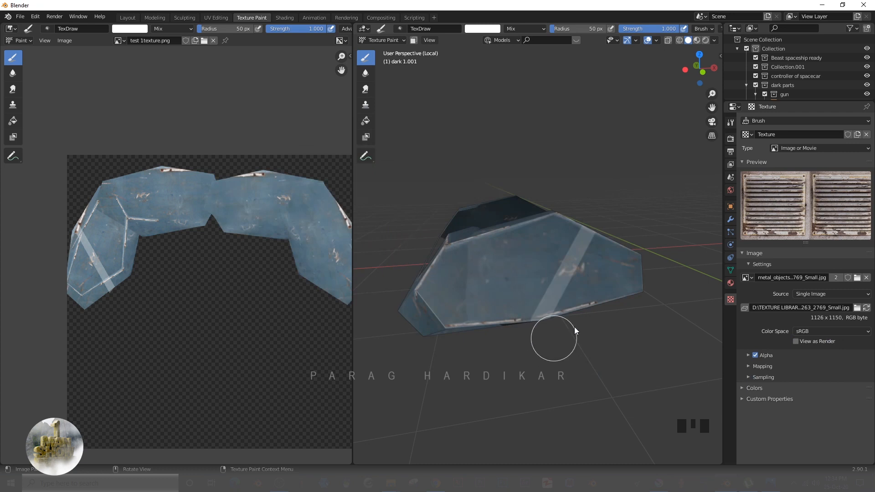
# Set the TexDraw brush's vent grille texture to Stencil mapping.
pyautogui.scroll(2, 515, 308)
pyautogui.moveTo(515, 308); pyautogui.dragTo(485, 318, button='middle')
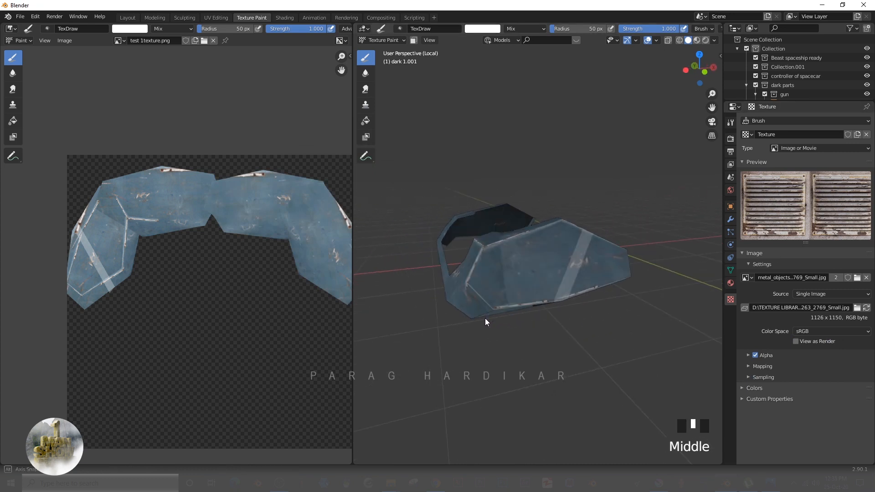
pyautogui.click(731, 124)
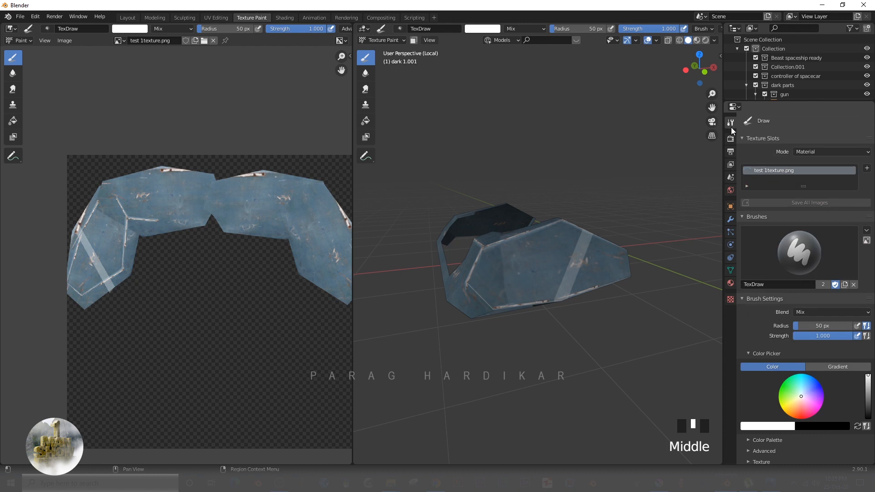
pyautogui.scroll(-2, 774, 242)
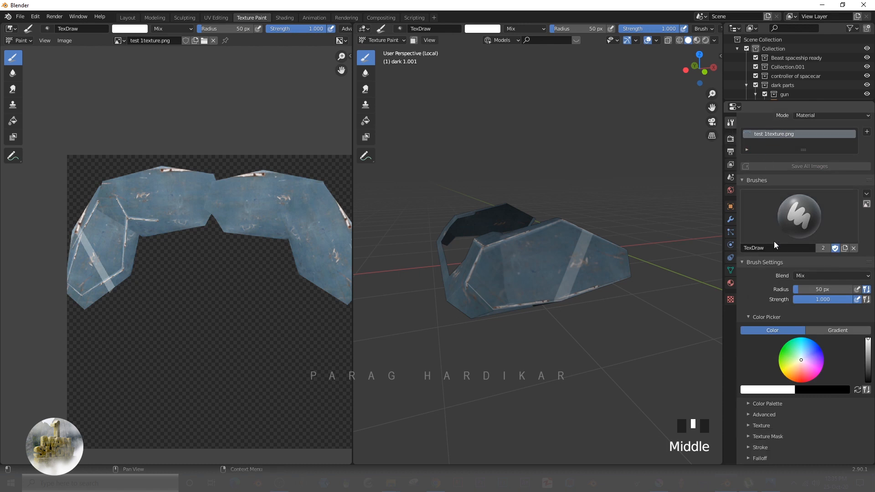
pyautogui.scroll(-3, 778, 299)
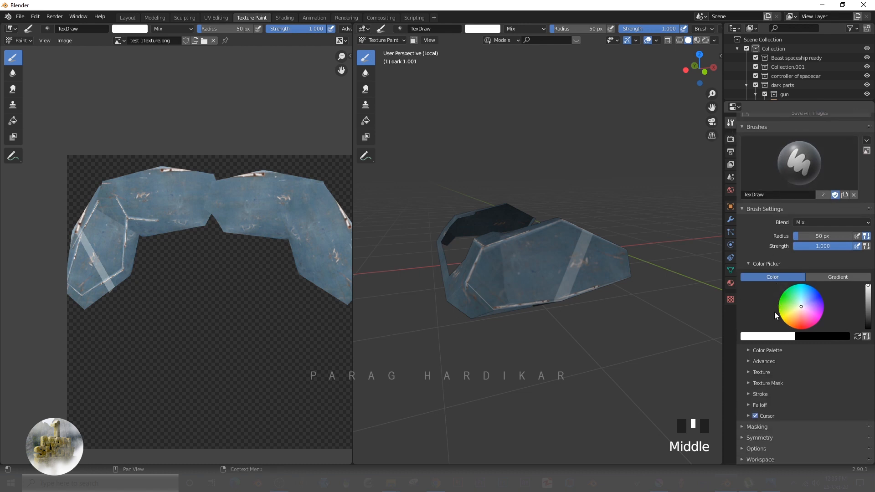
pyautogui.click(751, 372)
pyautogui.scroll(-5, 799, 409)
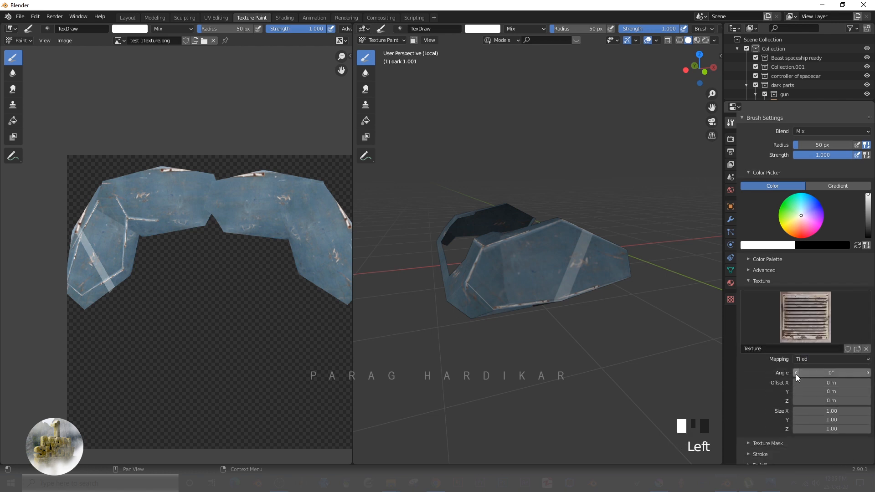
pyautogui.click(805, 358)
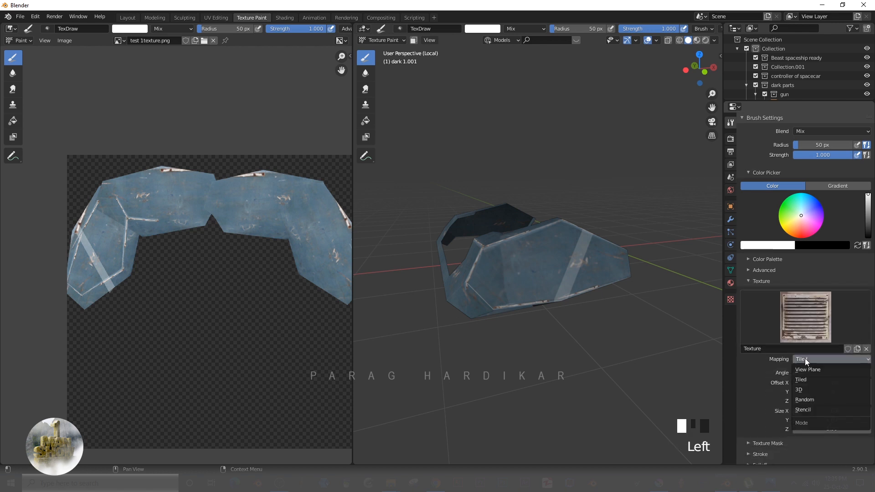
pyautogui.click(806, 410)
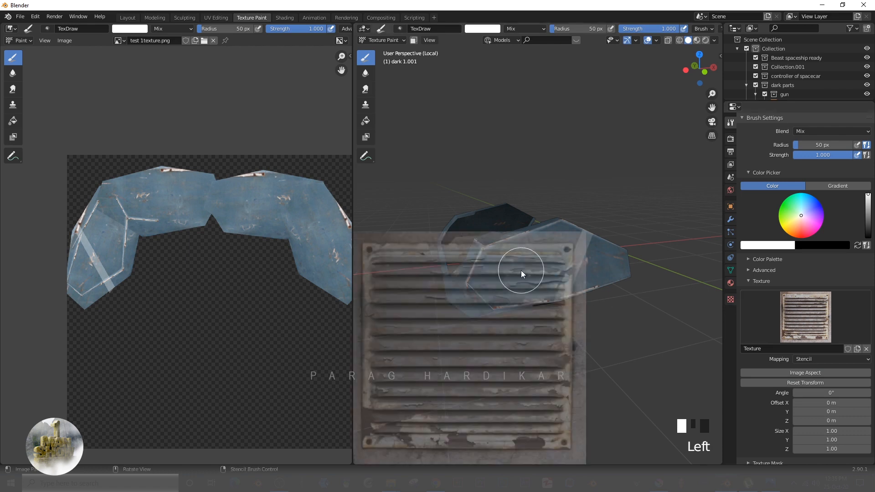
# Check the test 1texture.png image node of the wing material in the Shading workspace, and return to Texture Paint.
pyautogui.click(284, 18)
pyautogui.scroll(-5, 330, 357)
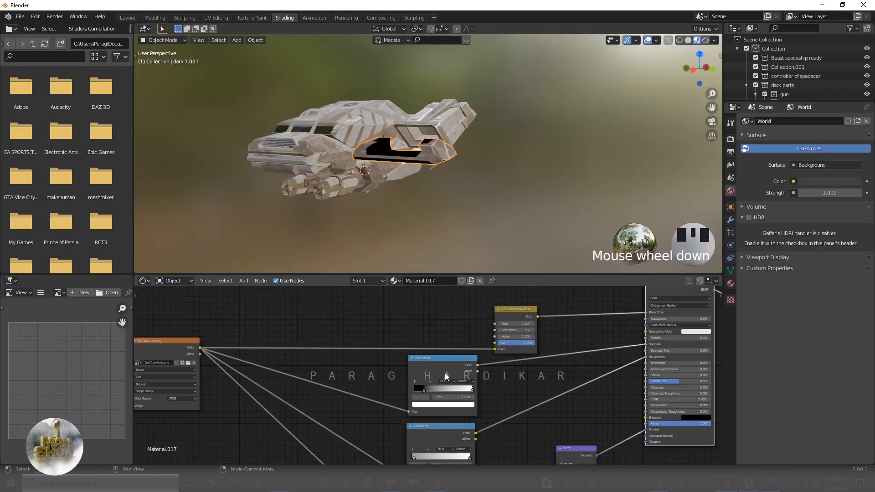
pyautogui.click(470, 357)
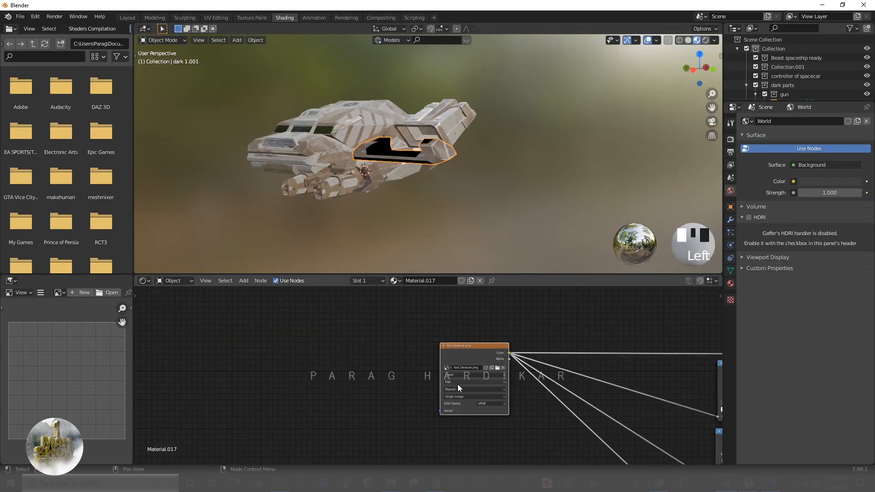
pyautogui.click(469, 357)
pyautogui.click(252, 17)
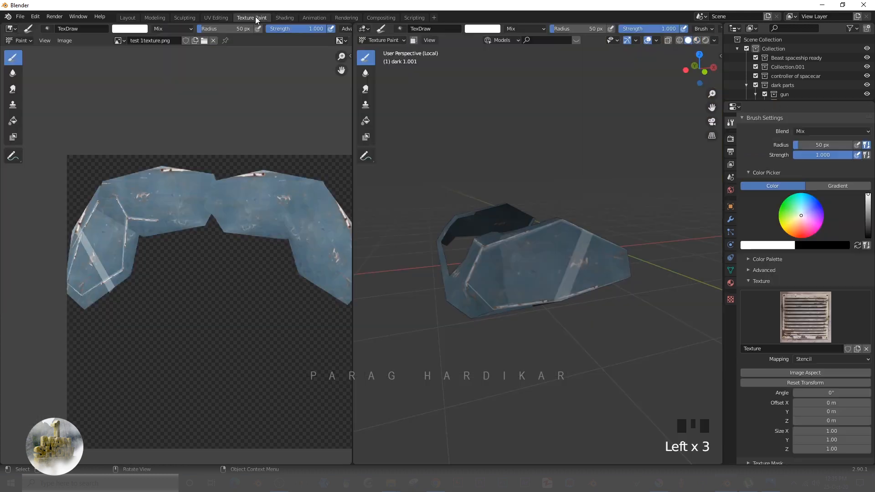
# Shrink the vent grille stencil, rotate it to 20.3° and place it on the wing's side panel beside the light stripe.
pyautogui.scroll(2, 522, 315)
pyautogui.moveTo(523, 329); pyautogui.dragTo(576, 331, button='middle')
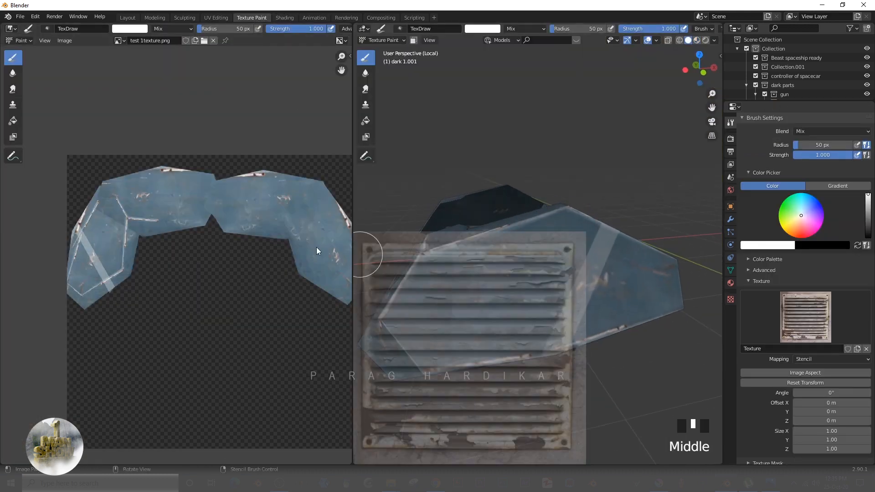
pyautogui.moveTo(524, 316); pyautogui.dragTo(516, 367, button='middle')
pyautogui.scroll(2, 515, 321)
pyautogui.keyDown('shift'); pyautogui.moveTo(516, 318); pyautogui.dragTo(546, 369, button='middle'); pyautogui.keyUp('shift')
pyautogui.keyDown('ctrl'); pyautogui.moveTo(546, 369); pyautogui.dragTo(495, 305, button='right'); pyautogui.keyUp('ctrl')
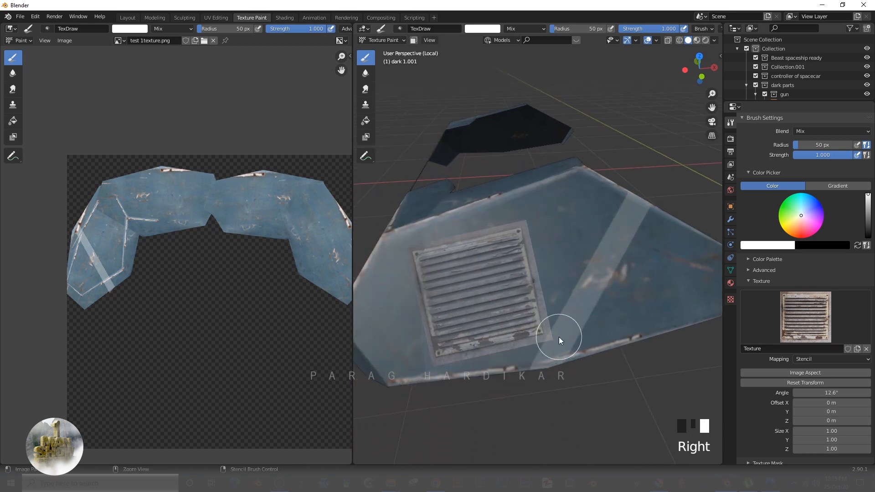
pyautogui.keyDown('ctrl'); pyautogui.moveTo(559, 337); pyautogui.dragTo(549, 349, button='right'); pyautogui.keyUp('ctrl')
pyautogui.moveTo(523, 318); pyautogui.dragTo(513, 325, button='right')
pyautogui.keyDown('ctrl'); pyautogui.moveTo(533, 364); pyautogui.dragTo(557, 293, button='right'); pyautogui.keyUp('ctrl')
pyautogui.keyDown('ctrl'); pyautogui.moveTo(573, 320); pyautogui.dragTo(578, 314, button='right'); pyautogui.keyUp('ctrl')
pyautogui.keyDown('shift'); pyautogui.moveTo(624, 343); pyautogui.dragTo(500, 254, button='right'); pyautogui.keyUp('shift')
# Paint the vent grille through the stencil onto the wing's side panel.
pyautogui.moveTo(488, 247)
pyautogui.mouseDown()
pyautogui.moveTo(475, 262)
pyautogui.moveTo(469, 251)
pyautogui.moveTo(512, 277)
pyautogui.mouseUp()
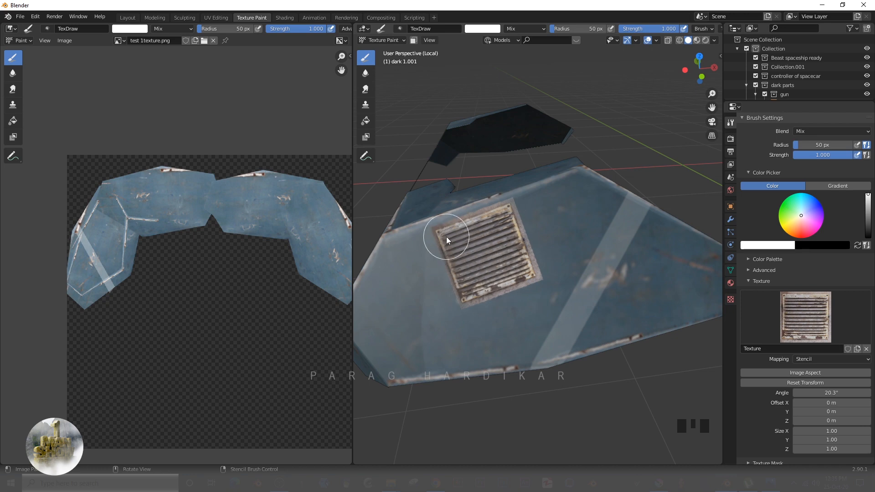
pyautogui.moveTo(446, 236)
pyautogui.mouseDown()
pyautogui.moveTo(492, 220)
pyautogui.moveTo(512, 233)
pyautogui.moveTo(459, 229)
pyautogui.moveTo(451, 238)
pyautogui.mouseUp()
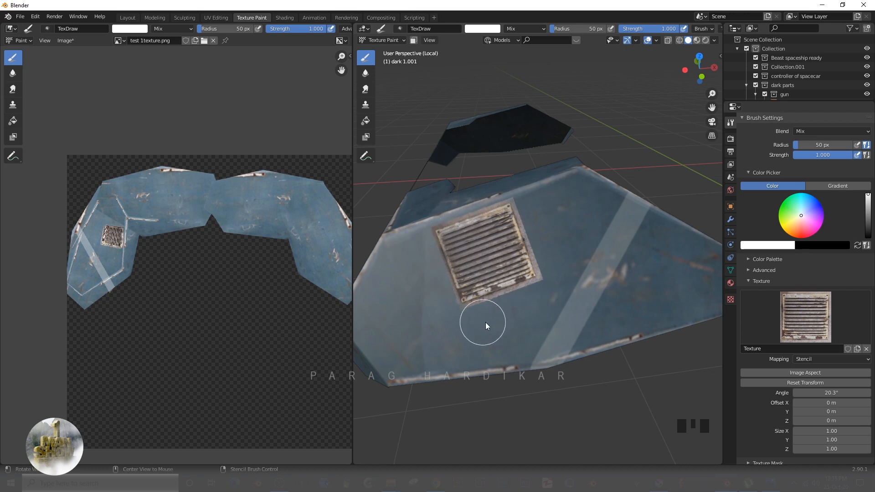
pyautogui.moveTo(485, 321); pyautogui.dragTo(529, 318, button='middle')
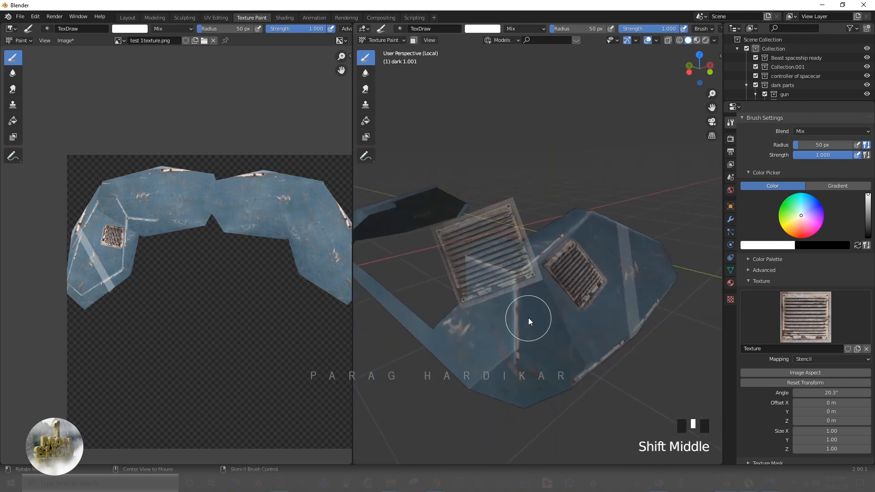
# Examine the painted vent grille on the whole spaceship in the Layout and Shading workspaces.
pyautogui.scroll(-4, 502, 362)
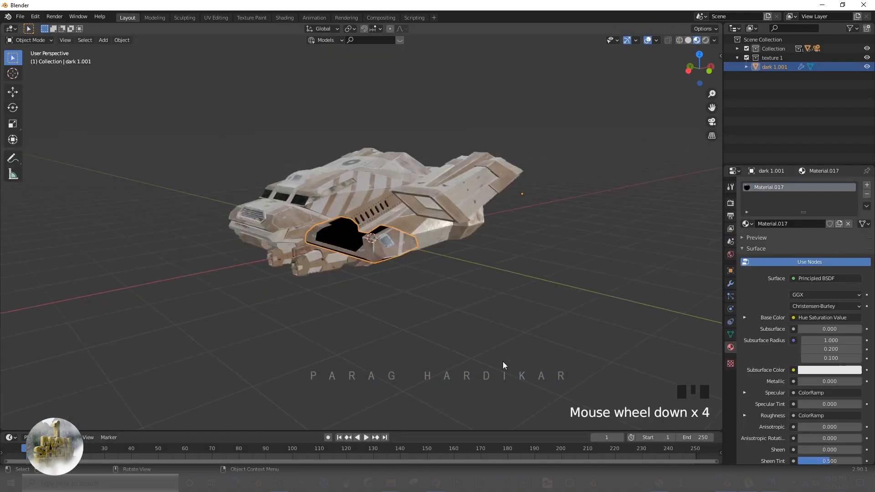
pyautogui.moveTo(502, 362); pyautogui.dragTo(387, 345, button='middle')
pyautogui.scroll(-5, 393, 327)
pyautogui.scroll(5, 450, 346)
pyautogui.click(449, 345)
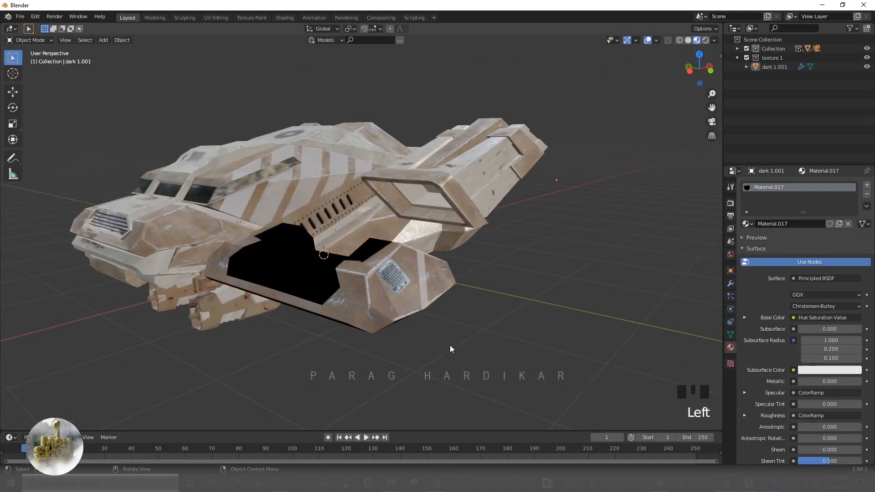
pyautogui.moveTo(450, 345); pyautogui.dragTo(459, 314, button='middle')
pyautogui.scroll(-2, 458, 313)
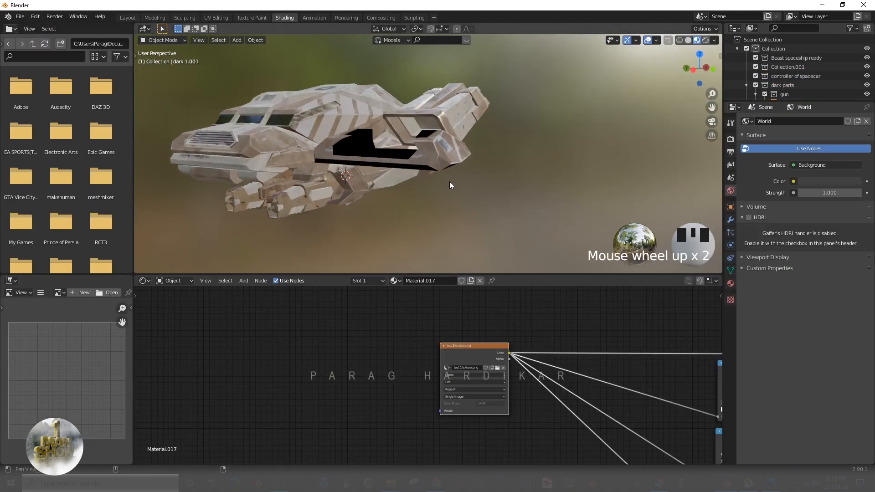
pyautogui.scroll(2, 449, 181)
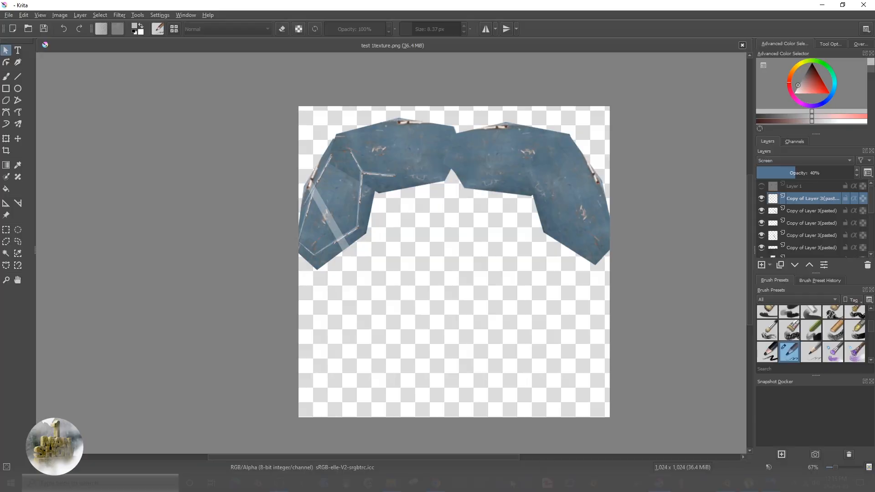
# Switch to Krita, insert the vent grille image as a layer, and scale, rotate and place it on the UV texture's left-hand panel.
pyautogui.rightClick(347, 211)
pyautogui.click(378, 214)
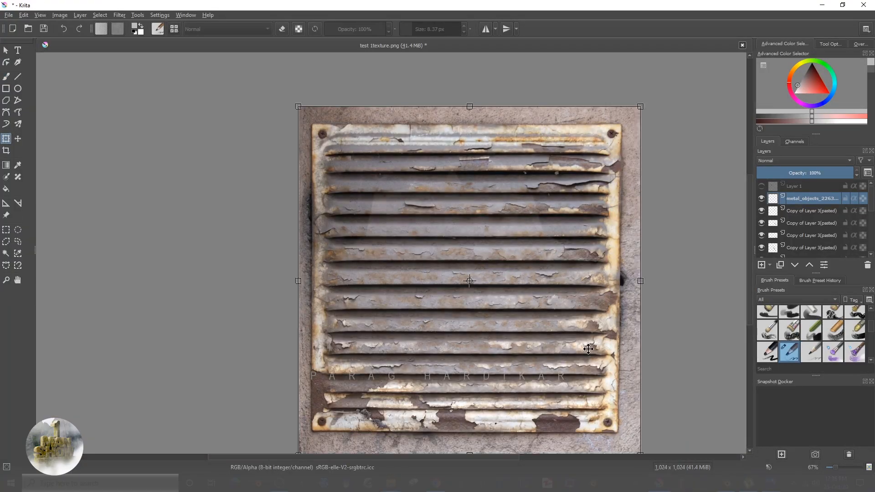
pyautogui.moveTo(640, 106); pyautogui.dragTo(394, 358)
pyautogui.moveTo(356, 406); pyautogui.dragTo(355, 253)
pyautogui.moveTo(395, 304); pyautogui.dragTo(336, 261)
pyautogui.moveTo(322, 228); pyautogui.dragTo(343, 186)
pyautogui.moveTo(394, 202); pyautogui.dragTo(394, 209)
pyautogui.press('Return')
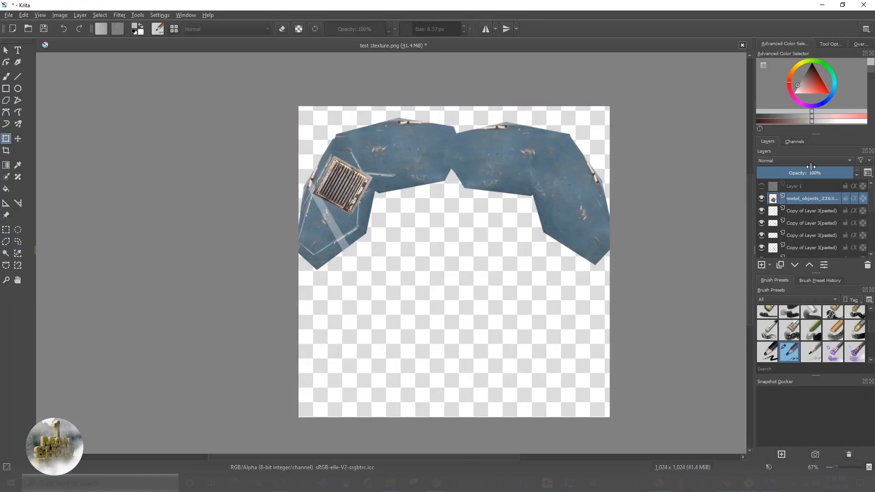
# Set the vent grille layer's opacity to 59%.
pyautogui.moveTo(810, 166)
pyautogui.mouseDown()
pyautogui.moveTo(771, 172)
pyautogui.moveTo(814, 173)
pyautogui.mouseUp()
pyautogui.rightClick(800, 199)
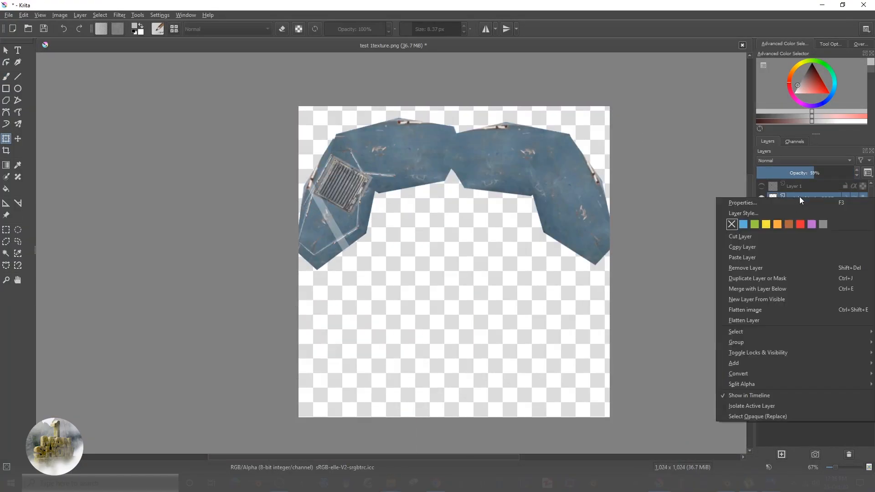
pyautogui.click(800, 197)
pyautogui.click(159, 16)
pyautogui.moveTo(124, 15)
pyautogui.moveTo(143, 66)
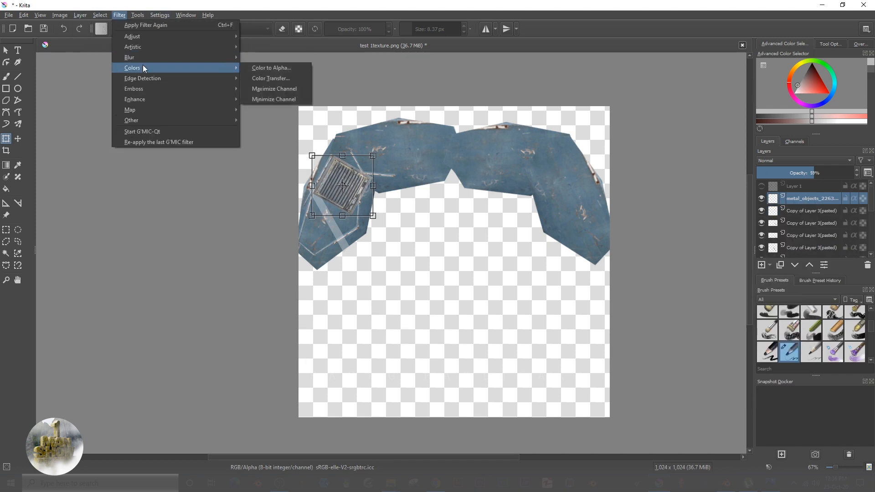
pyautogui.click(812, 167)
pyautogui.click(794, 141)
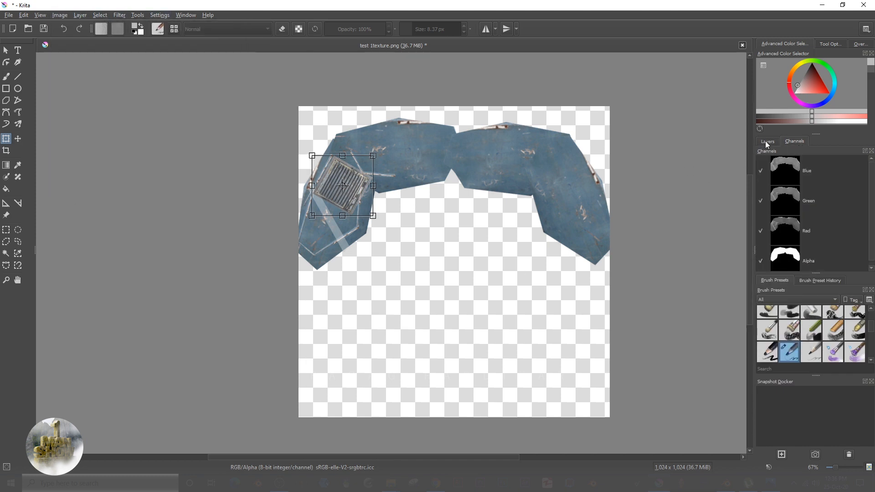
pyautogui.click(765, 141)
pyautogui.press('Return')
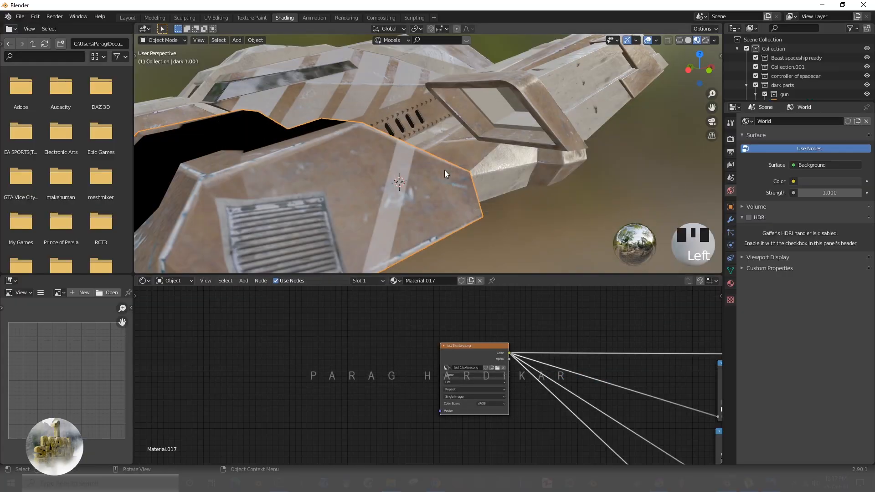
# Switch to Blender and examine how the Krita-made vent grille looks on the wing, up close and against the hull.
pyautogui.scroll(-2, 370, 176)
pyautogui.keyDown('shift'); pyautogui.moveTo(370, 176); pyautogui.dragTo(420, 178, button='middle'); pyautogui.keyUp('shift')
pyautogui.scroll(3, 417, 173)
pyautogui.scroll(2, 390, 182)
pyautogui.scroll(1, 381, 187)
pyautogui.scroll(1, 442, 176)
pyautogui.scroll(-4, 415, 176)
pyautogui.scroll(2, 390, 167)
pyautogui.scroll(4, 420, 177)
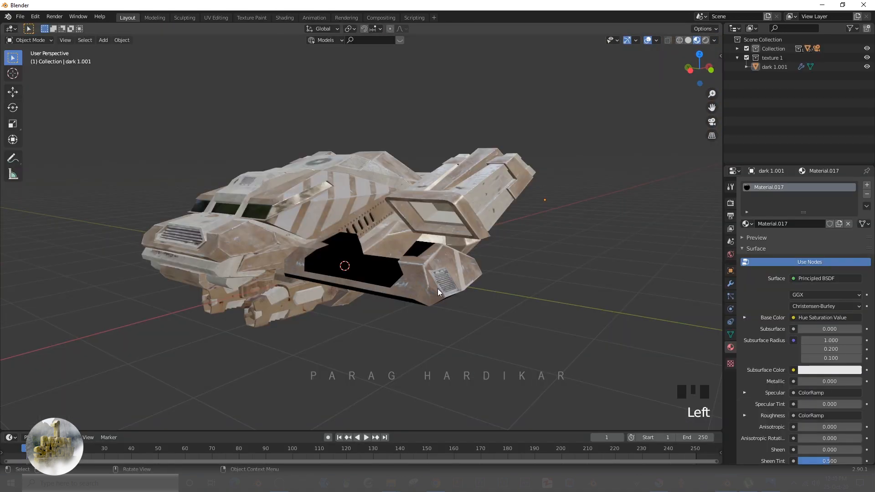
# Select the dark 1.001 wing, check all its faces in Edit Mode, and return to Object Mode.
pyautogui.scroll(1, 437, 289)
pyautogui.moveTo(437, 289)
pyautogui.keyDown('shift'); pyautogui.mouseDown(button='middle')
pyautogui.moveTo(527, 310)
pyautogui.moveTo(384, 307)
pyautogui.moveTo(427, 307)
pyautogui.mouseUp(button='middle'); pyautogui.keyUp('shift')
pyautogui.click(424, 307)
pyautogui.press('Tab')
pyautogui.press('a')
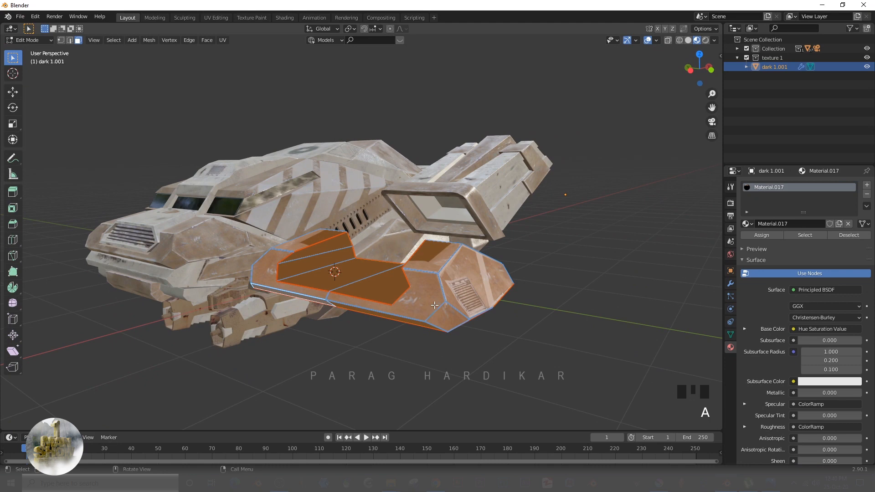
pyautogui.rightClick(435, 305)
pyautogui.press('Tab')
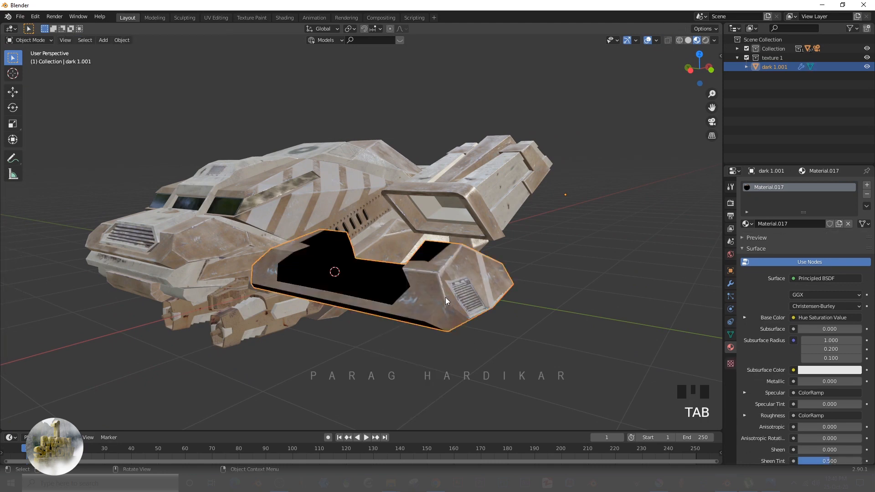
# Replace the wing's existing material with a new one named "texture paint".
pyautogui.click(446, 300)
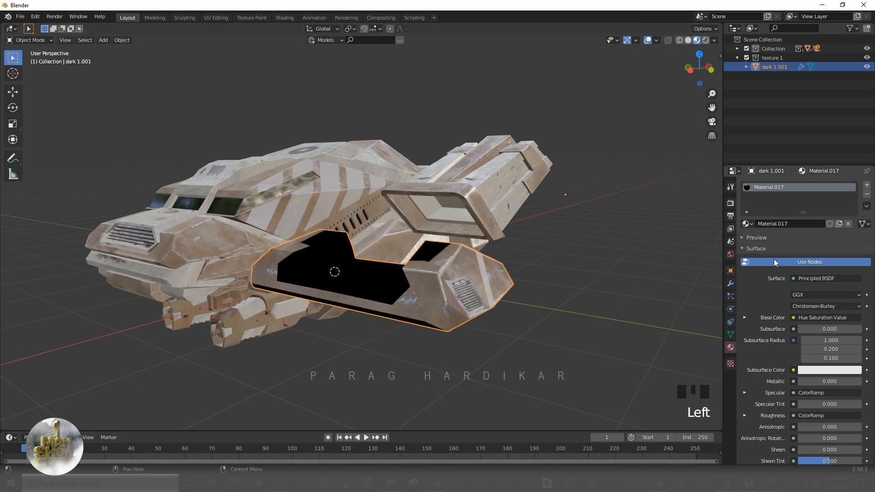
pyautogui.click(867, 194)
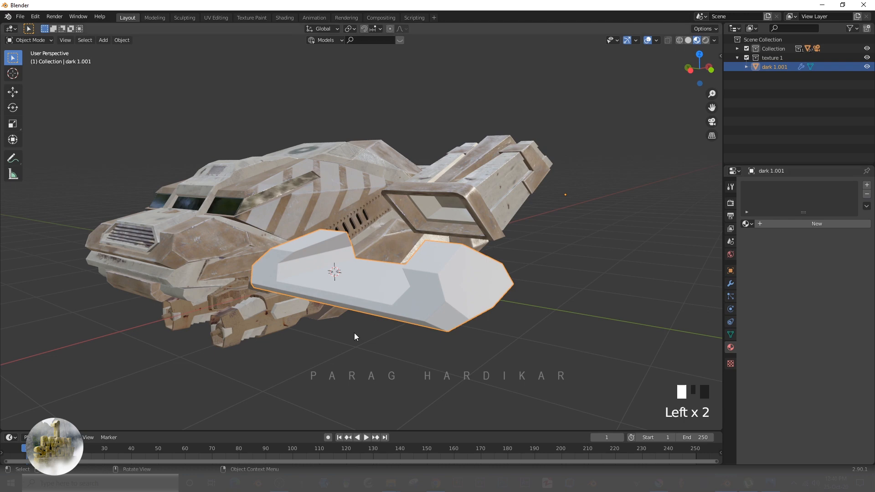
pyautogui.click(798, 223)
pyautogui.write('texture paint')
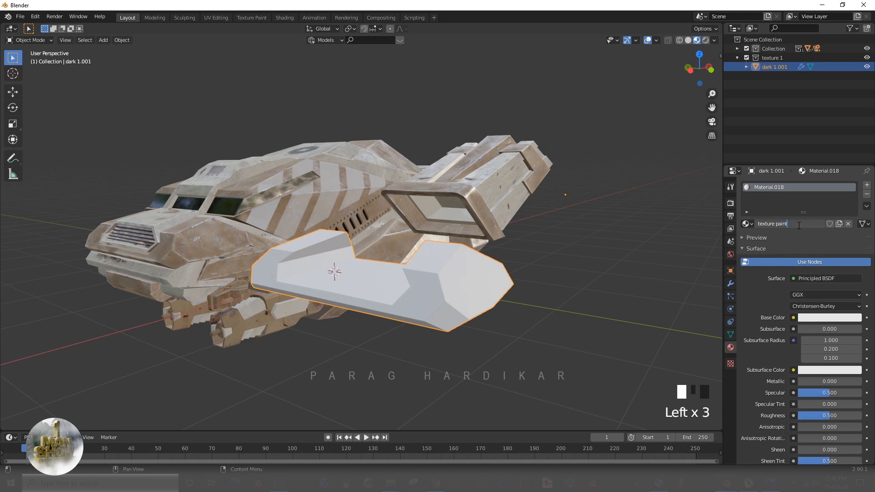
pyautogui.press('Return')
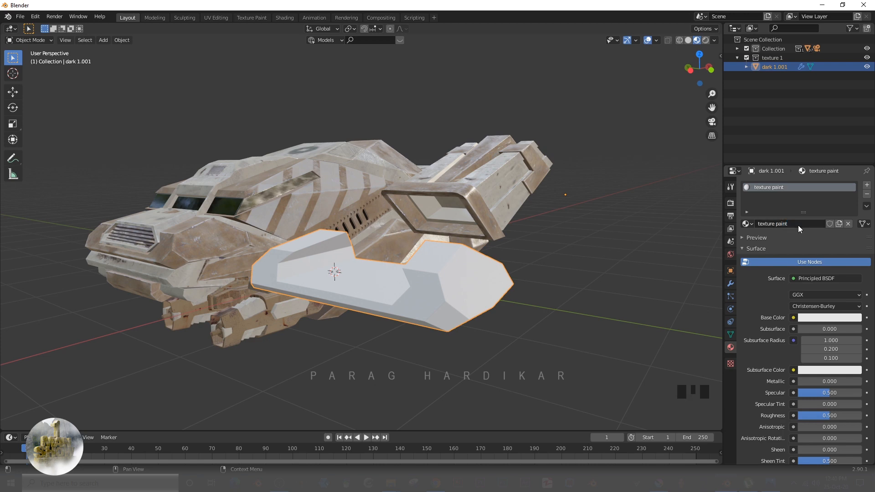
# In the Shading workspace, add an Image Texture node and connect its Color output to the Principled BSDF's Base Color.
pyautogui.click(285, 18)
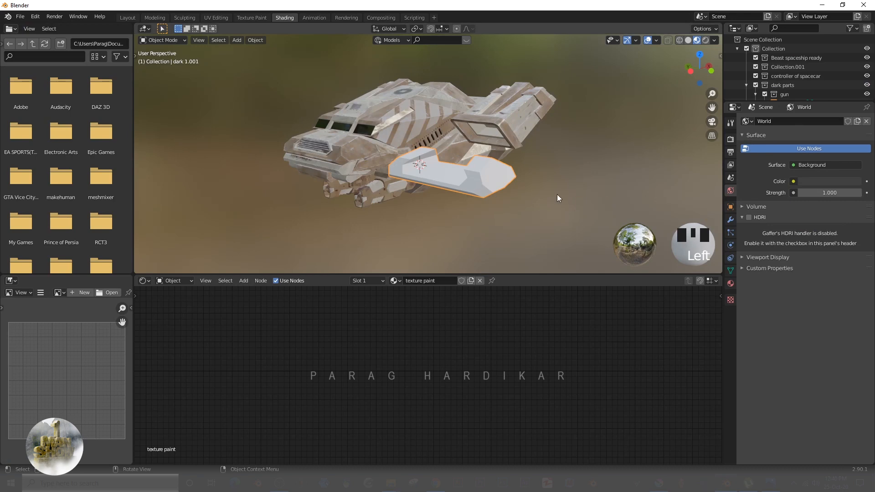
pyautogui.scroll(3, 557, 194)
pyautogui.keyDown('shift'); pyautogui.moveTo(557, 194); pyautogui.dragTo(519, 177, button='middle'); pyautogui.keyUp('shift')
pyautogui.scroll(-4, 409, 344)
pyautogui.scroll(3, 409, 343)
pyautogui.keyDown('shift'); pyautogui.moveTo(409, 344); pyautogui.dragTo(313, 365, button='middle'); pyautogui.keyUp('shift')
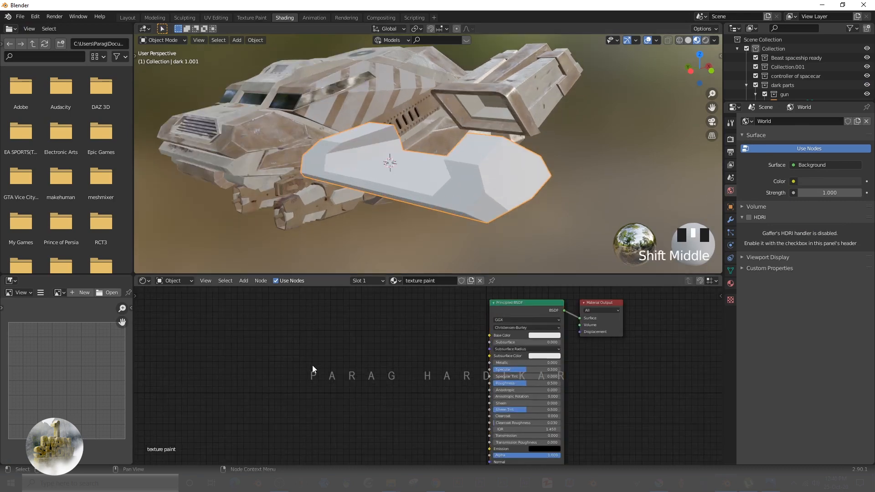
pyautogui.hotkey('shift', 'a')
pyautogui.write('image')
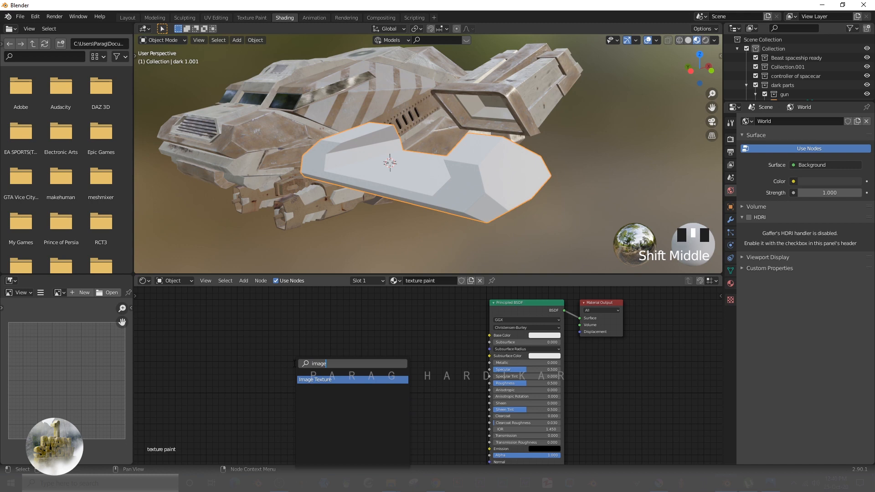
pyautogui.press('Return')
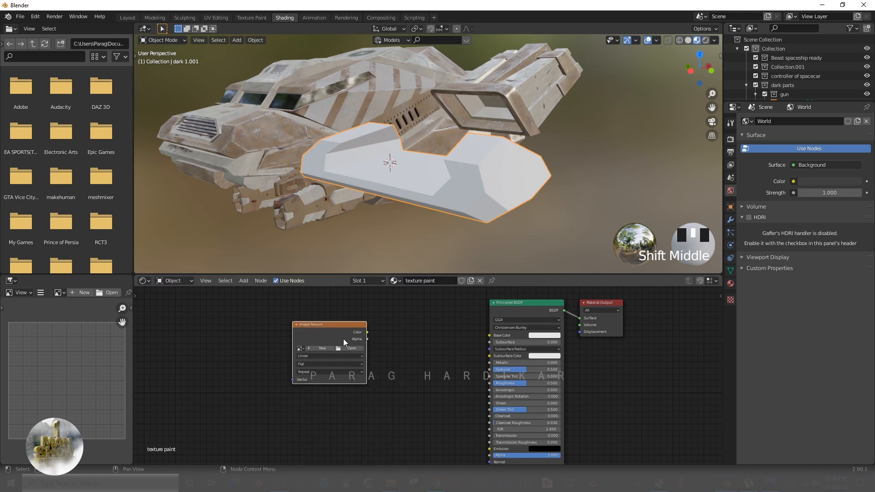
pyautogui.moveTo(367, 333); pyautogui.dragTo(490, 336)
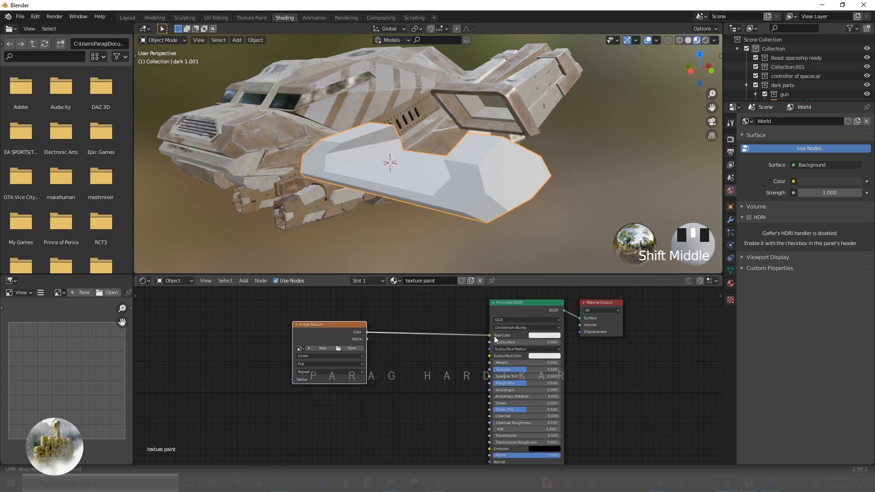
# Start a new image for the Image Texture node and name it texture paint test.
pyautogui.click(320, 349)
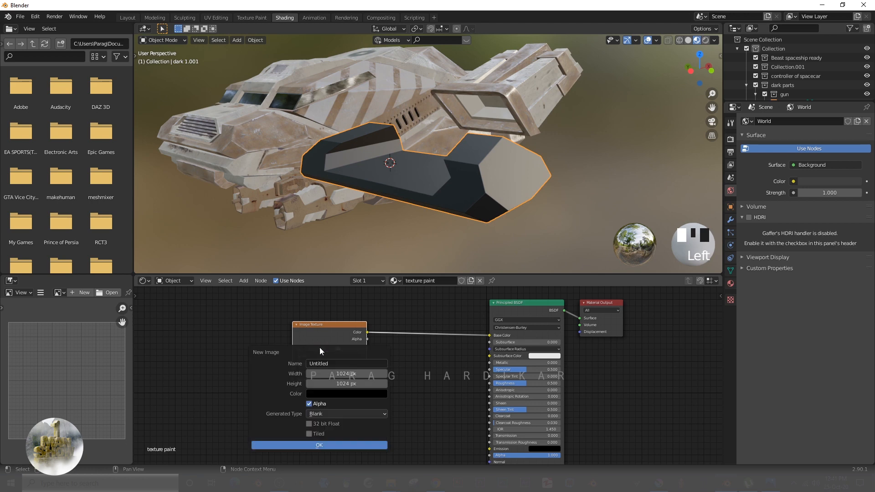
pyautogui.click(346, 362)
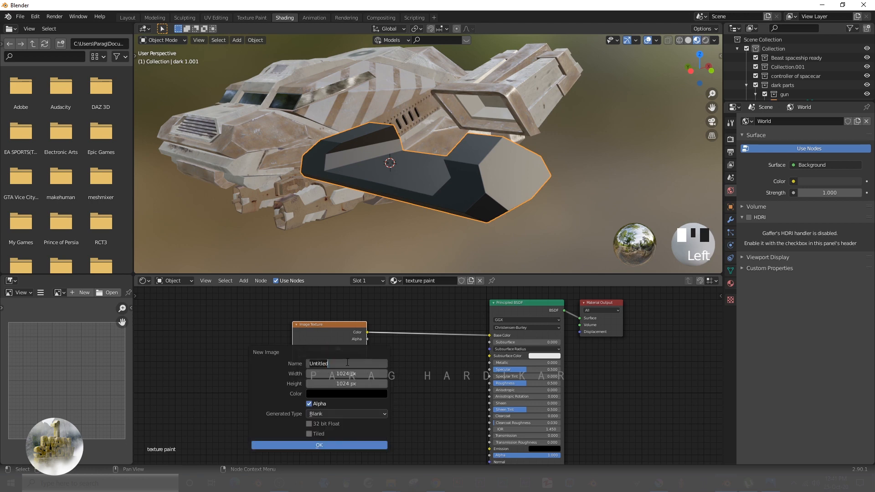
pyautogui.write('texture paint test')
pyautogui.press('Return')
# Give the new image a dusty pink-brown colour of H 0.020, S 0.215, V 0.591, create it and deselect the object.
pyautogui.click(335, 394)
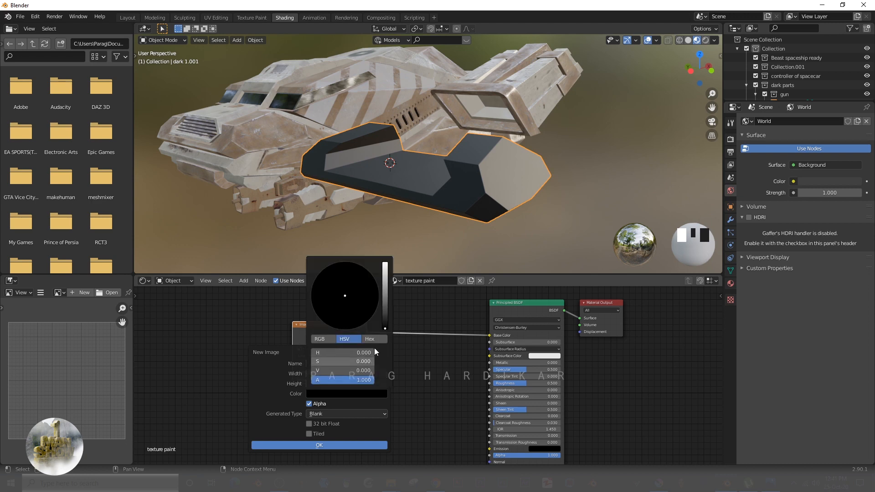
pyautogui.click(330, 395)
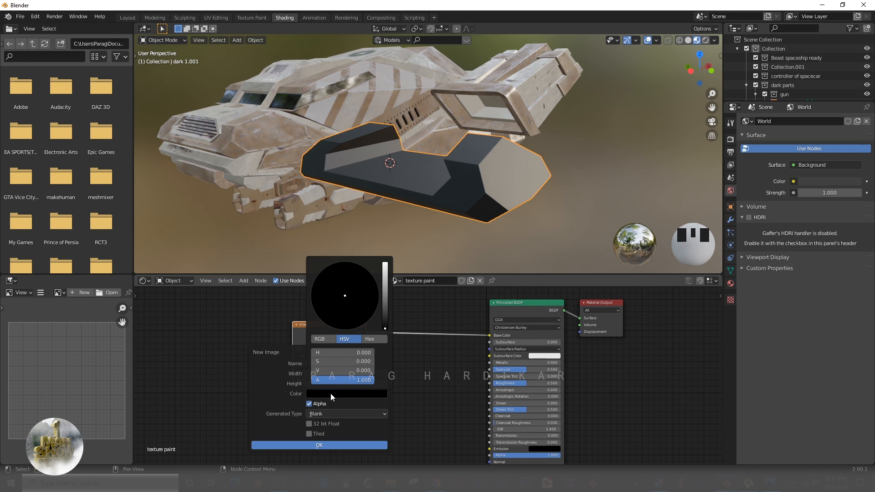
pyautogui.click(386, 304)
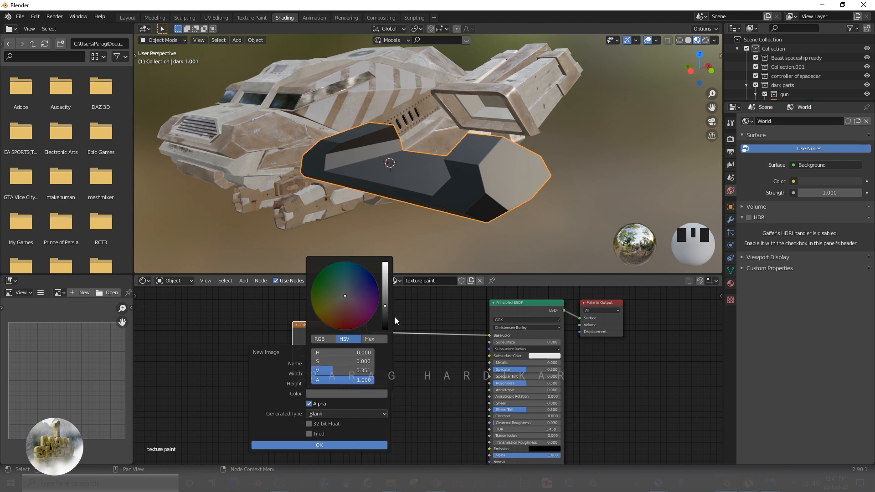
pyautogui.moveTo(386, 302); pyautogui.dragTo(386, 290)
pyautogui.click(344, 303)
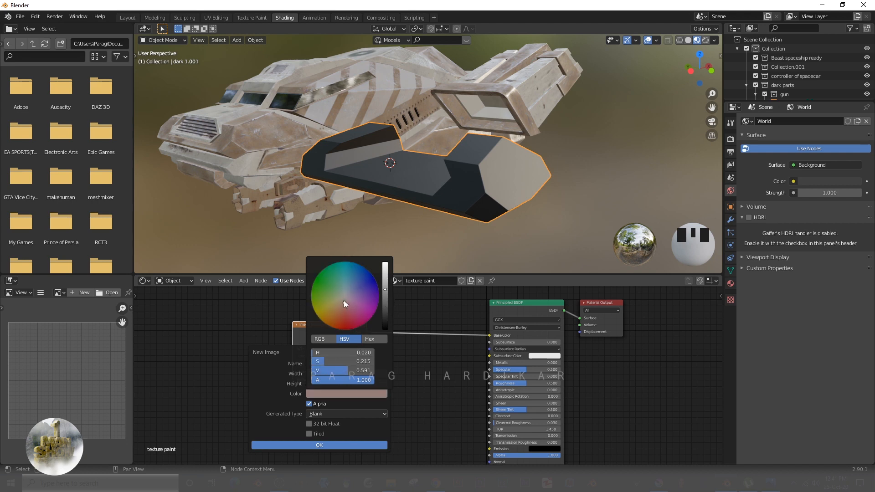
pyautogui.click(314, 445)
pyautogui.hotkey('alt', 'a')
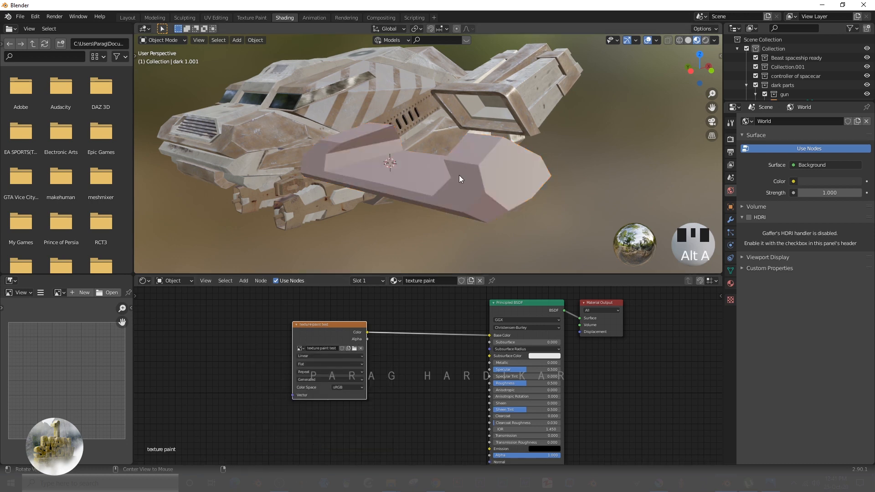
# Move the Image Texture node farther away from the Principled BSDF node and select it.
pyautogui.moveTo(327, 337); pyautogui.dragTo(267, 326)
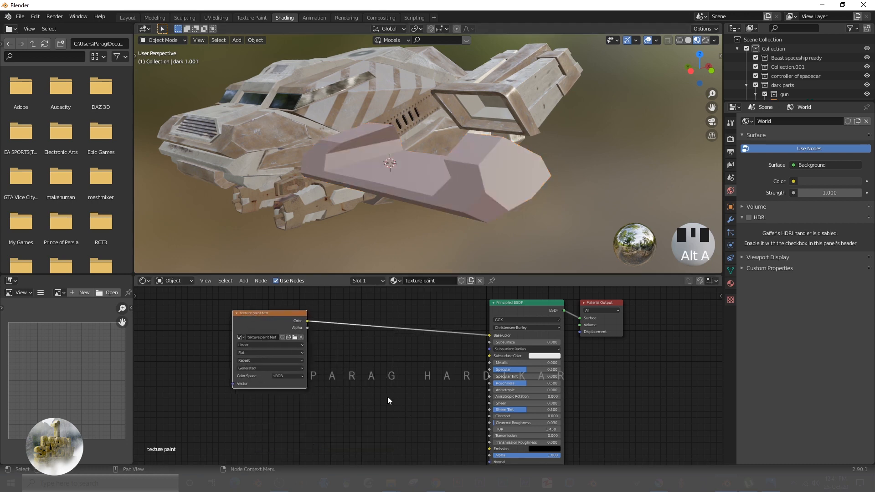
pyautogui.hotkey('alt', 'a')
pyautogui.scroll(-2, 367, 385)
pyautogui.moveTo(366, 384); pyautogui.dragTo(484, 392, button='middle')
pyautogui.scroll(3, 460, 366)
pyautogui.click(400, 326)
pyautogui.click(400, 326)
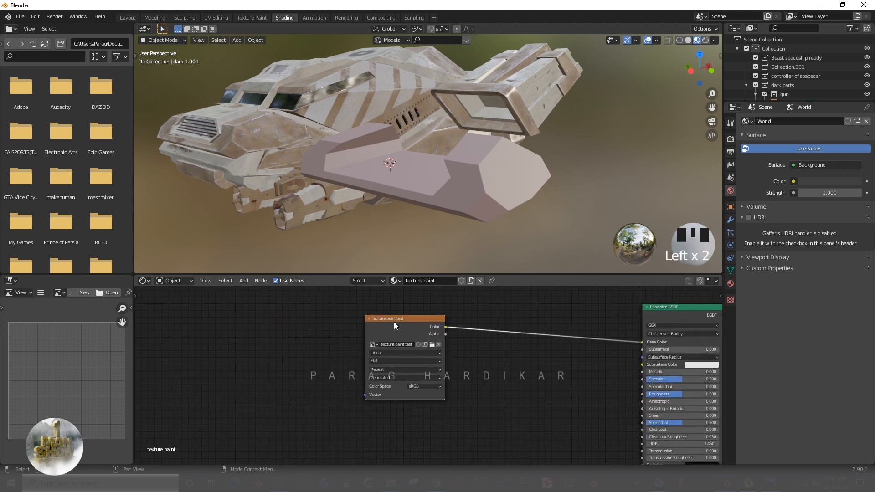
pyautogui.click(394, 325)
pyautogui.click(401, 327)
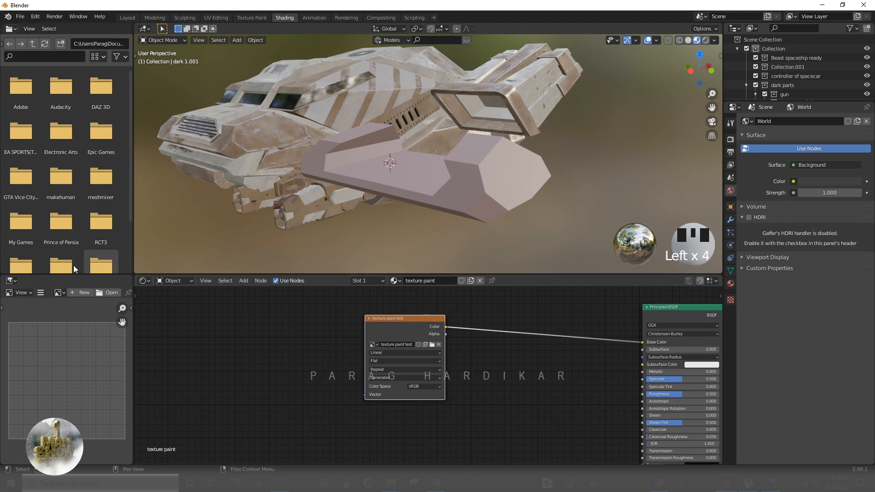
# Display the texture paint test image in the image editor, finding it by searching for "texture".
pyautogui.click(62, 292)
pyautogui.click(84, 405)
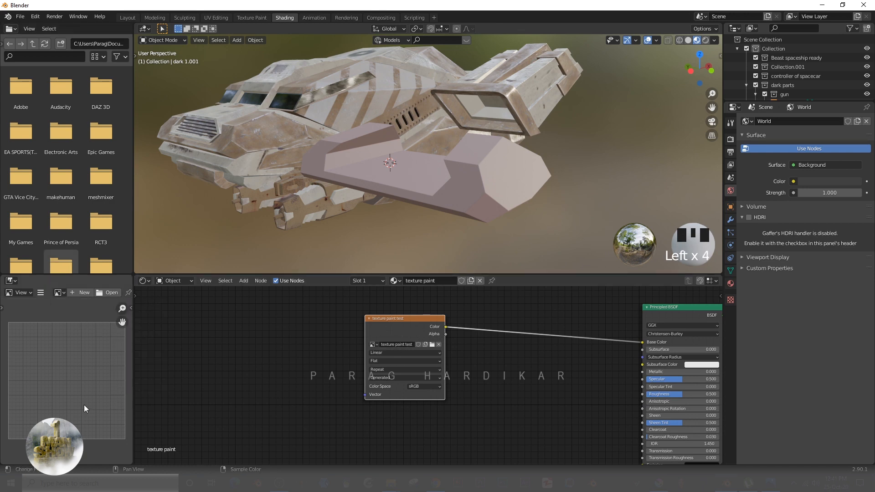
pyautogui.click(58, 293)
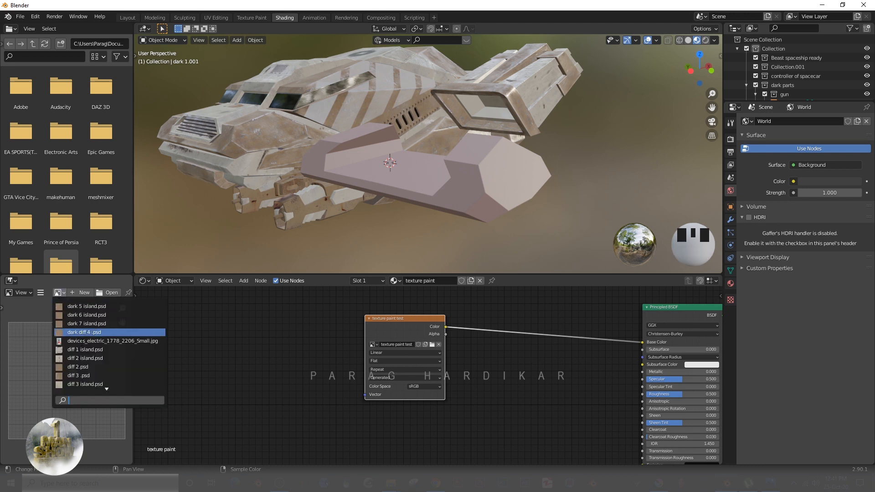
pyautogui.write('text')
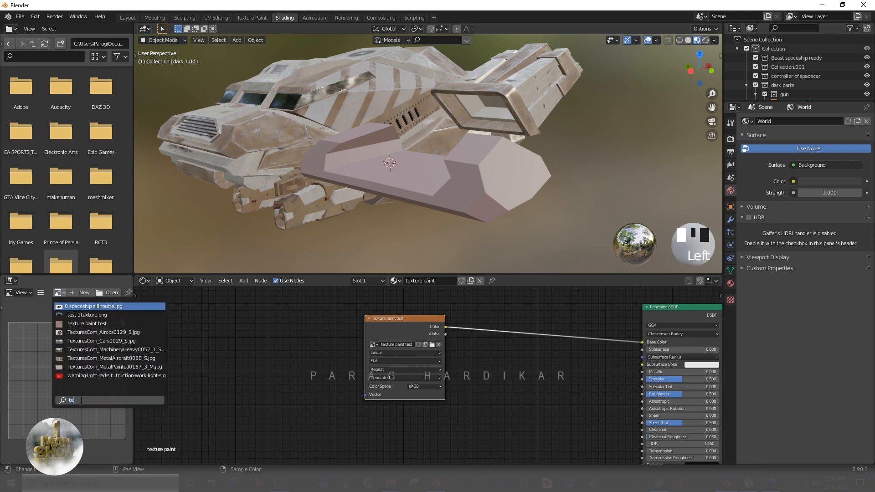
pyautogui.doubleClick(81, 400)
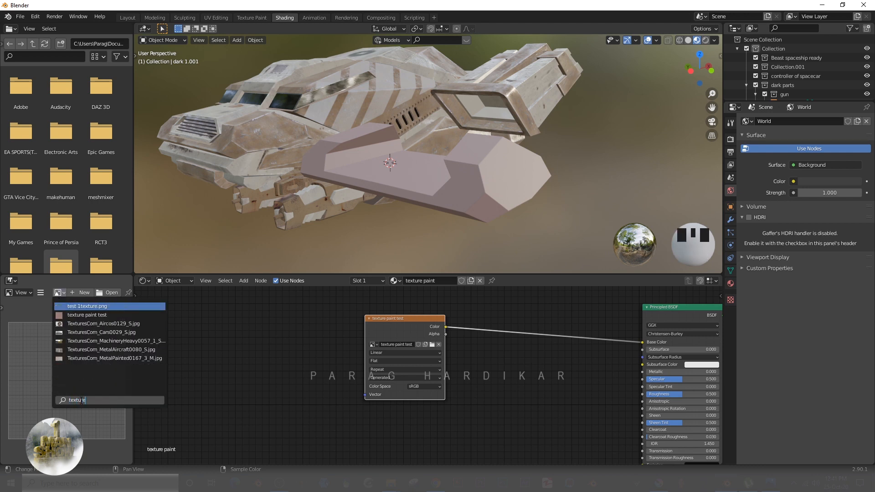
pyautogui.click(73, 315)
# Maximize the image editor with the whole texture paint test image in view.
pyautogui.scroll(3, 72, 343)
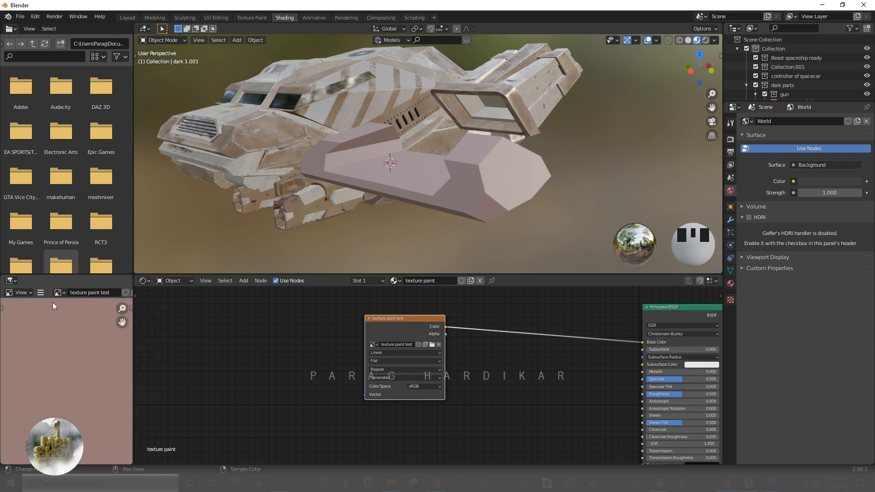
pyautogui.scroll(-2, 53, 293)
pyautogui.scroll(-6, 64, 343)
pyautogui.scroll(2, 63, 344)
pyautogui.hotkey('ctrl', 'alt', 'space')
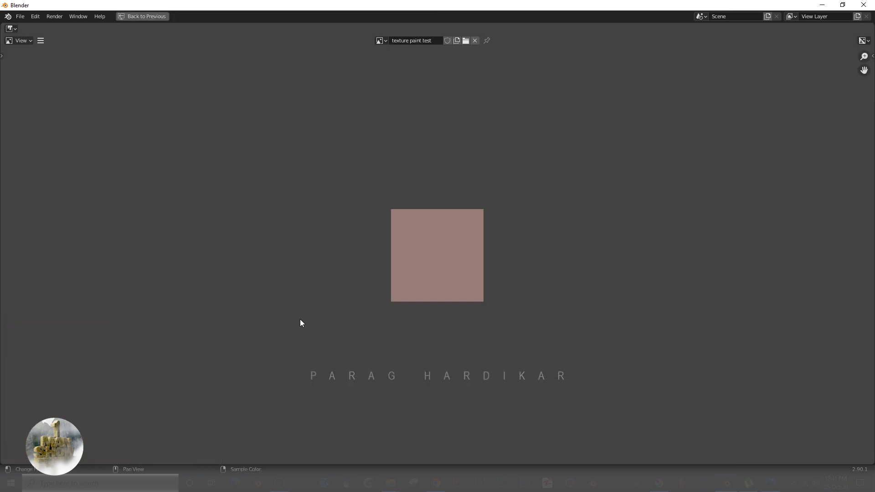
pyautogui.scroll(5, 300, 318)
# Save the project as texture paint test.blend in the recent tutorial folder.
pyautogui.click(19, 17)
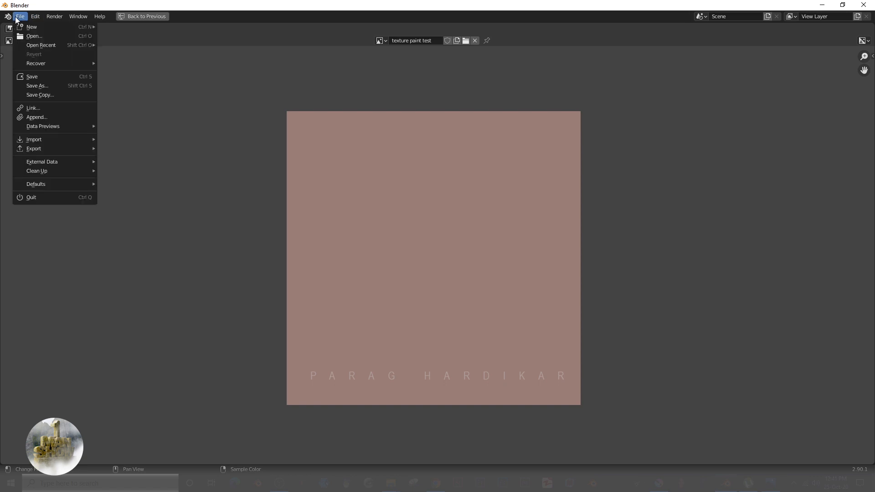
pyautogui.click(36, 86)
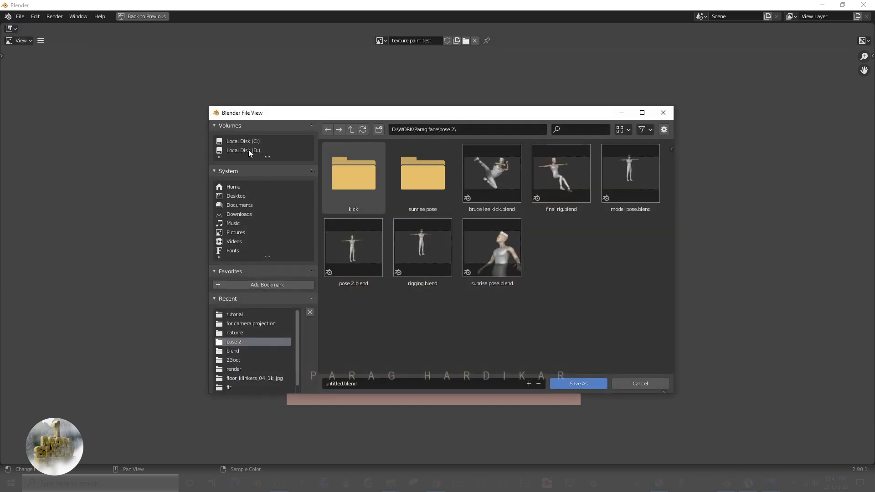
pyautogui.click(236, 314)
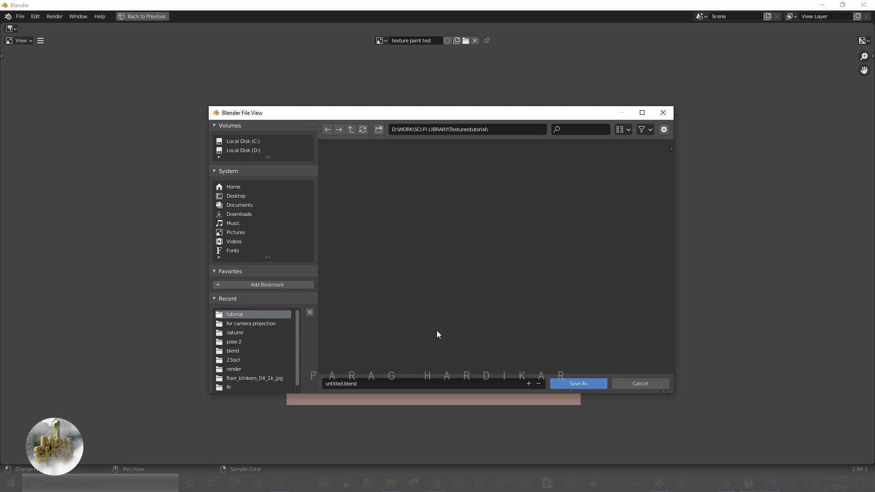
pyautogui.click(374, 383)
pyautogui.write('t')
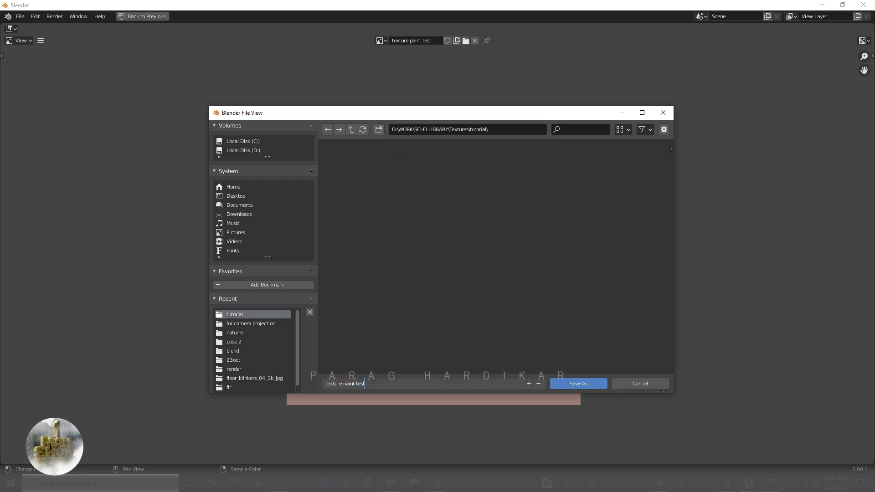
pyautogui.write('exture paint test')
pyautogui.click(576, 384)
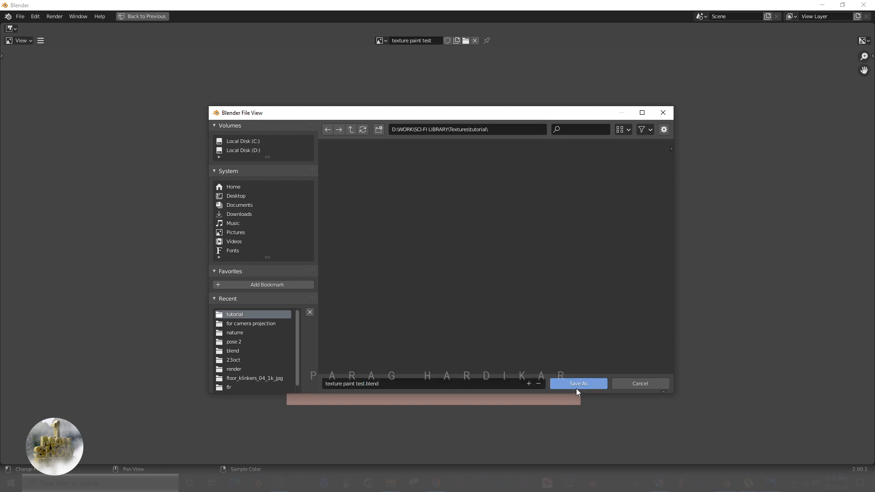
pyautogui.click(576, 385)
# Switch to File Explorer, check the tutorial folder for the image file, and return to Blender.
pyautogui.moveTo(391, 483)
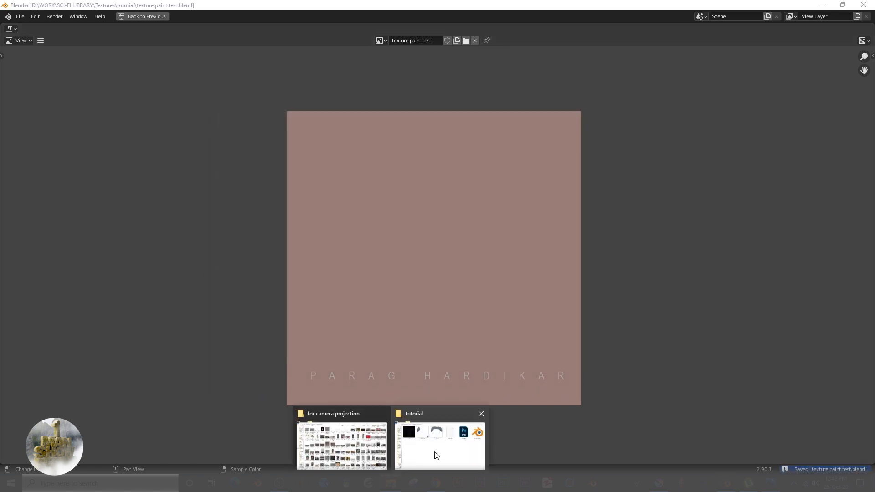
pyautogui.click(434, 454)
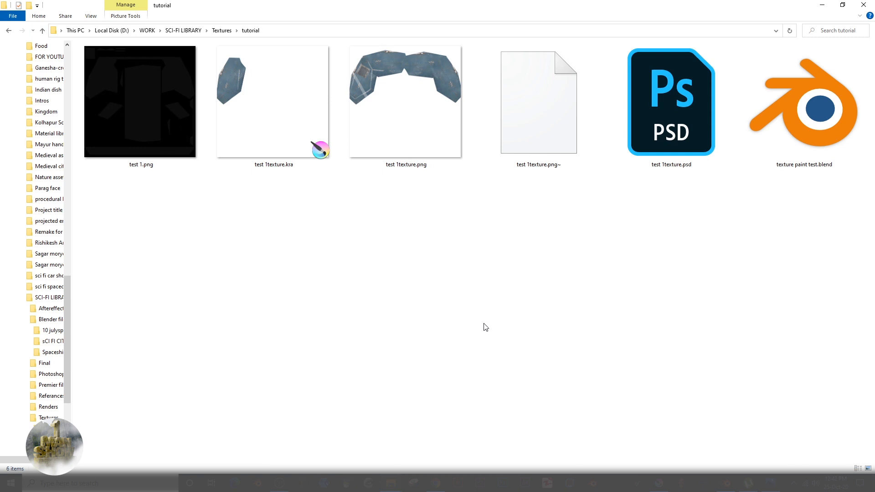
pyautogui.click(543, 121)
pyautogui.click(596, 345)
pyautogui.click(727, 483)
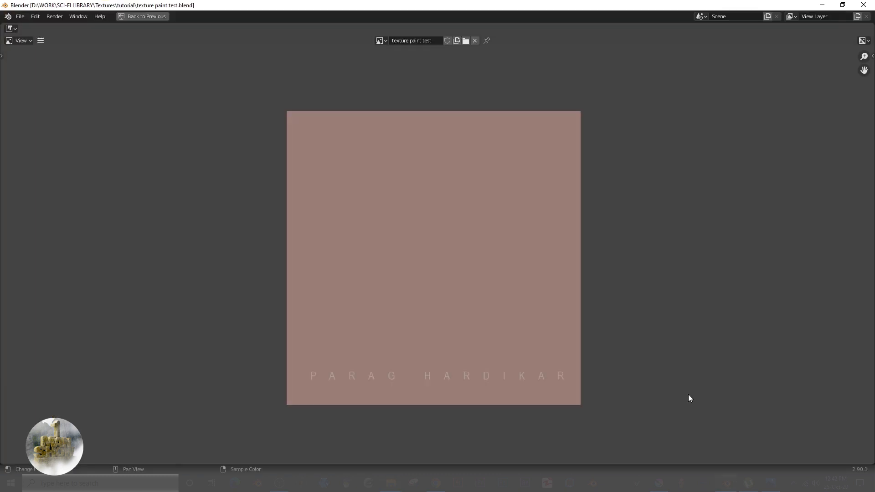
# Save the image as texture paint test.png in the tutorial folder.
pyautogui.click(40, 41)
pyautogui.moveTo(60, 61)
pyautogui.click(137, 131)
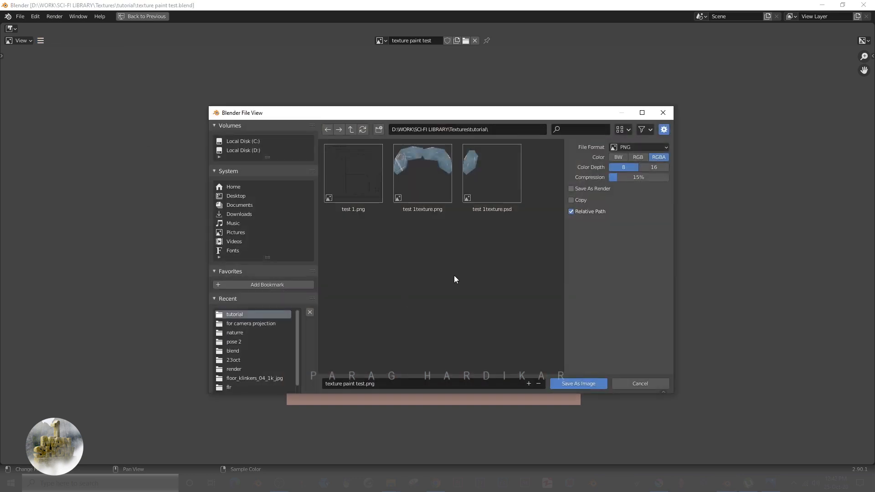
pyautogui.click(602, 386)
# Switch to File Explorer, select texture paint test.png in the tutorial folder to check it, and return to Blender.
pyautogui.click(415, 483)
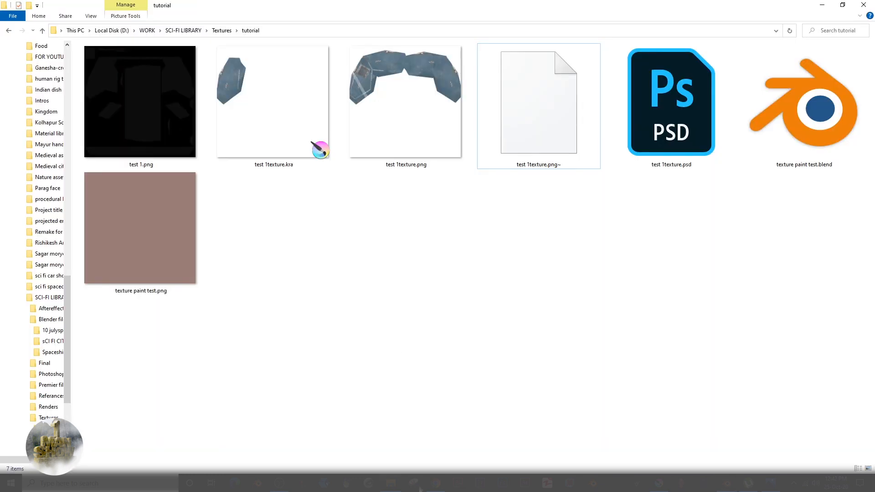
pyautogui.click(199, 250)
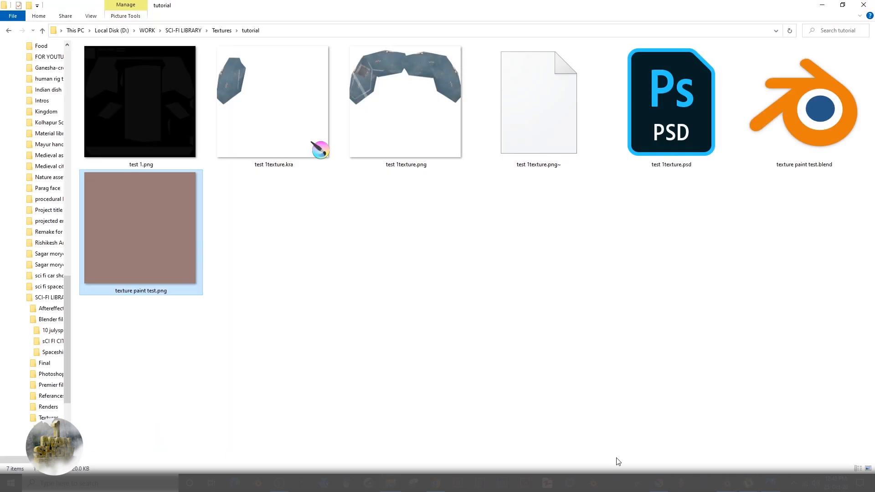
pyautogui.hotkey('alt', 'Tab')
# Restore the multi-editor layout and switch to the Texture Paint workspace with the side hull part selected.
pyautogui.hotkey('ctrl', 'space')
pyautogui.scroll(2, 447, 173)
pyautogui.moveTo(470, 173); pyautogui.dragTo(249, 56, button='middle')
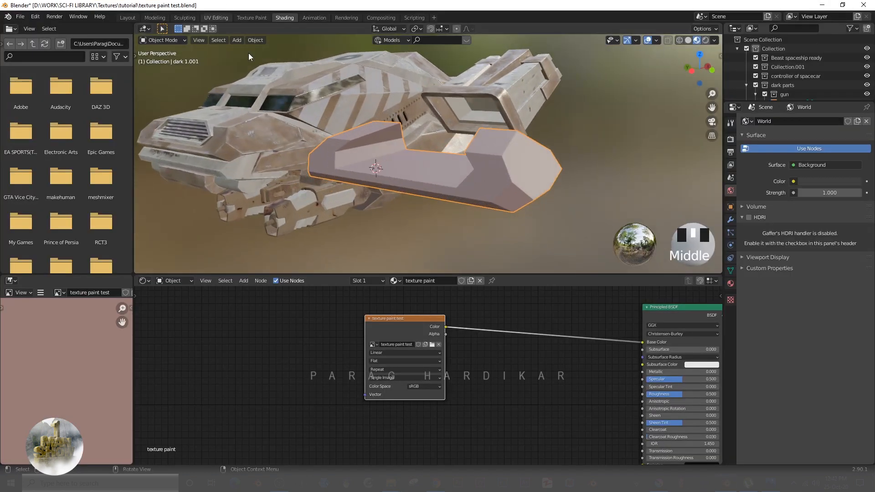
pyautogui.click(252, 18)
# Replace the brush texture's image with TexturesCom_Cars0029_S.jpg from D:\TEXTURE LIBRARY\for camera projection.
pyautogui.scroll(2, 537, 312)
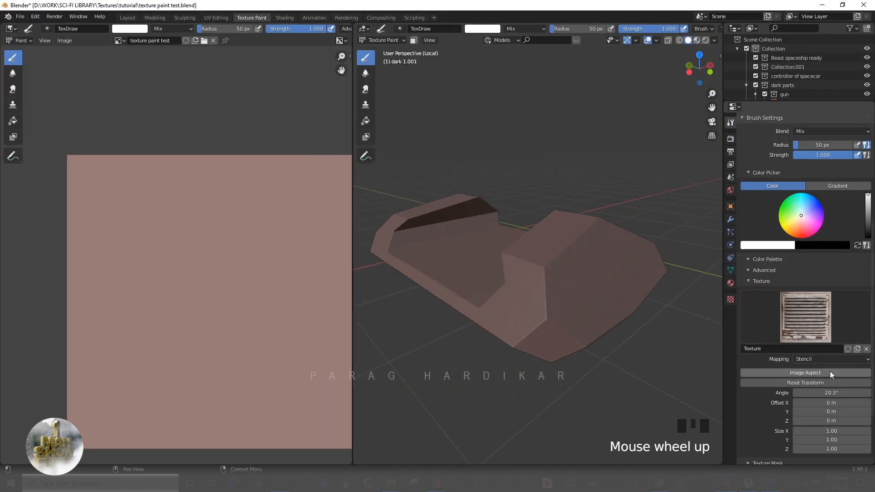
pyautogui.click(731, 300)
pyautogui.click(867, 277)
pyautogui.click(843, 276)
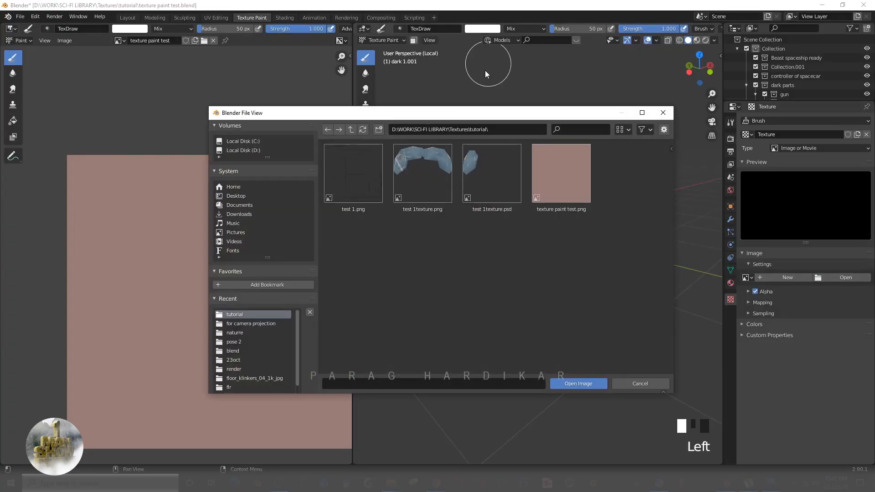
pyautogui.hotkey('ctrl', 'a')
pyautogui.write('D:\\TEXTURE LIBRARY\\for camera projection')
pyautogui.press('Return')
pyautogui.scroll(-10, 538, 254)
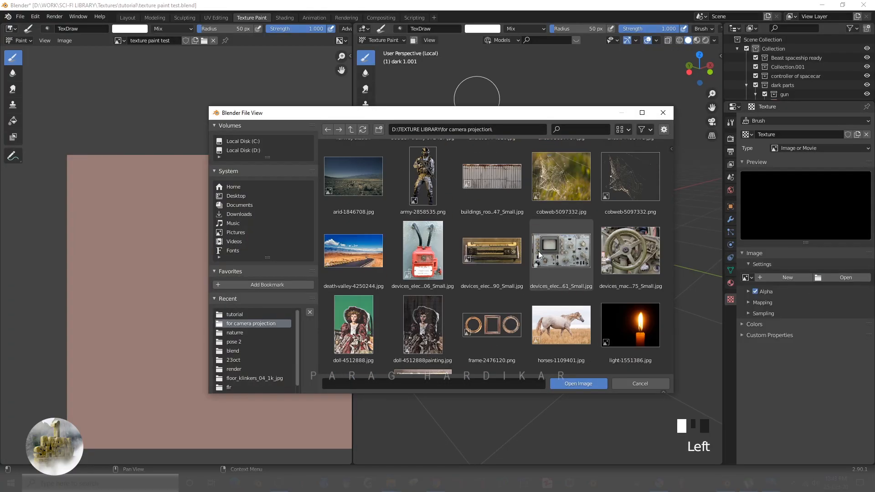
pyautogui.scroll(-8, 537, 288)
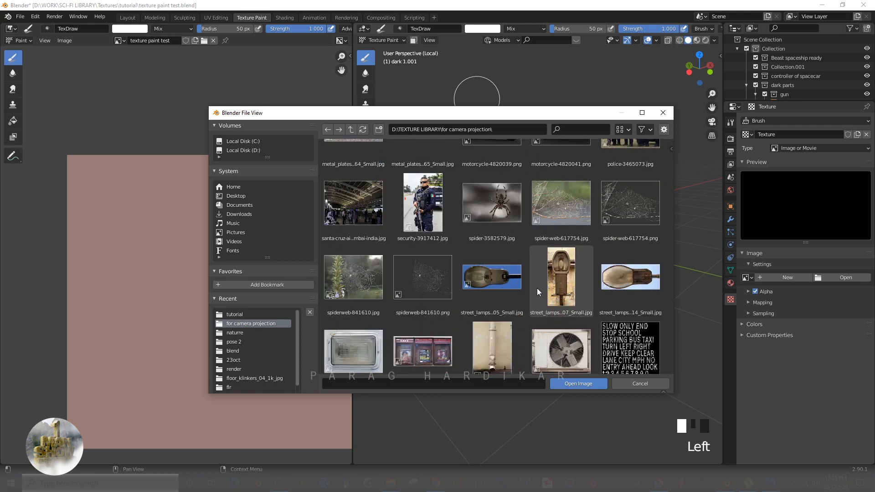
pyautogui.doubleClick(632, 269)
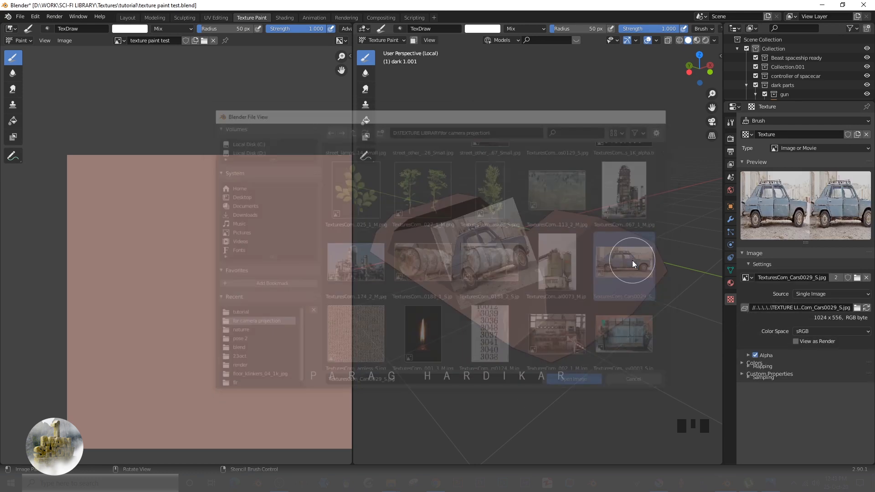
# In the brush's texture settings, keep the mapping on Stencil and match the stencil to the image aspect.
pyautogui.click(731, 123)
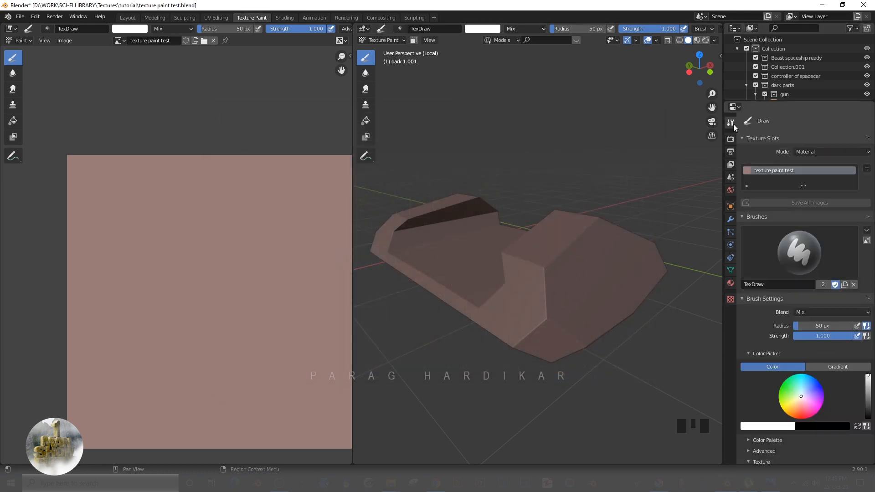
pyautogui.scroll(-11, 802, 329)
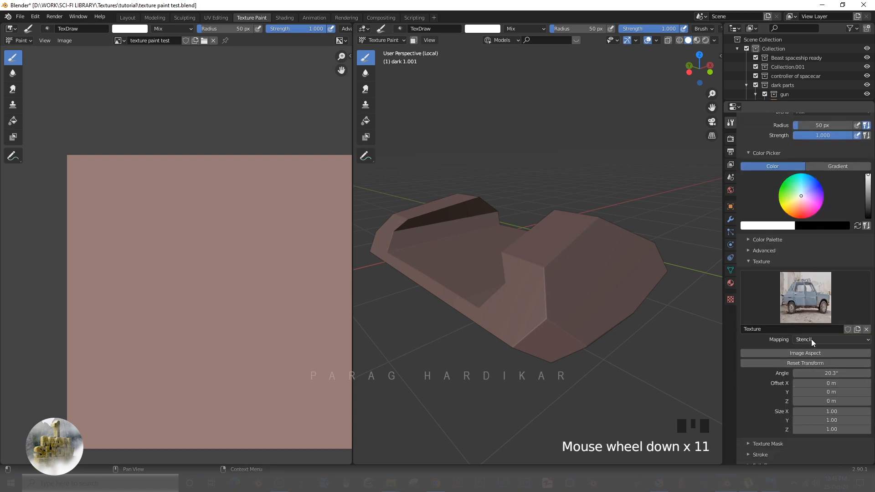
pyautogui.click(811, 339)
pyautogui.click(812, 339)
pyautogui.click(804, 355)
pyautogui.click(803, 355)
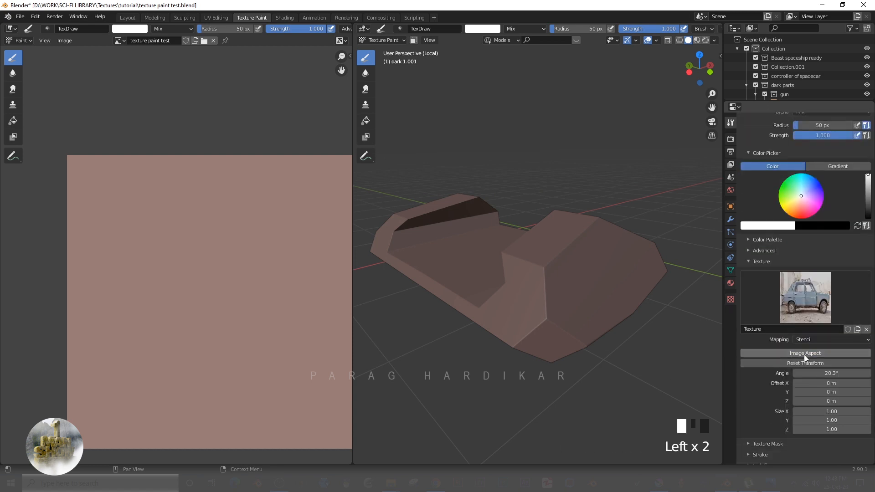
# Position, scale and rotate the stencil to about 15° so the blue car door covers the end block's large side face.
pyautogui.scroll(1, 551, 296)
pyautogui.moveTo(551, 296); pyautogui.dragTo(508, 250, button='middle')
pyautogui.keyDown('shift'); pyautogui.moveTo(508, 249); pyautogui.dragTo(568, 322, button='right'); pyautogui.keyUp('shift')
pyautogui.keyDown('shift'); pyautogui.moveTo(534, 280); pyautogui.dragTo(554, 278, button='middle'); pyautogui.keyUp('shift')
pyautogui.keyDown('shift'); pyautogui.moveTo(554, 278); pyautogui.dragTo(627, 337, button='right'); pyautogui.keyUp('shift')
pyautogui.keyDown('ctrl'); pyautogui.moveTo(587, 224); pyautogui.dragTo(592, 273, button='middle'); pyautogui.keyUp('ctrl')
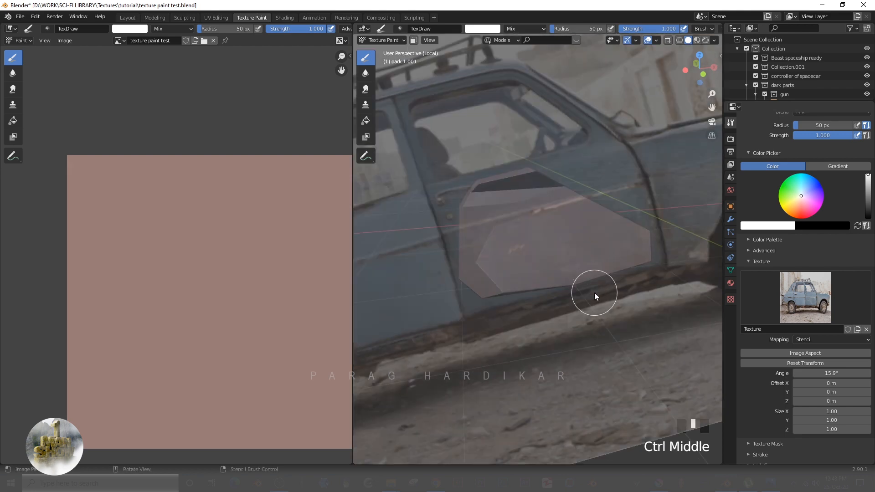
pyautogui.moveTo(594, 293); pyautogui.dragTo(626, 319, button='right')
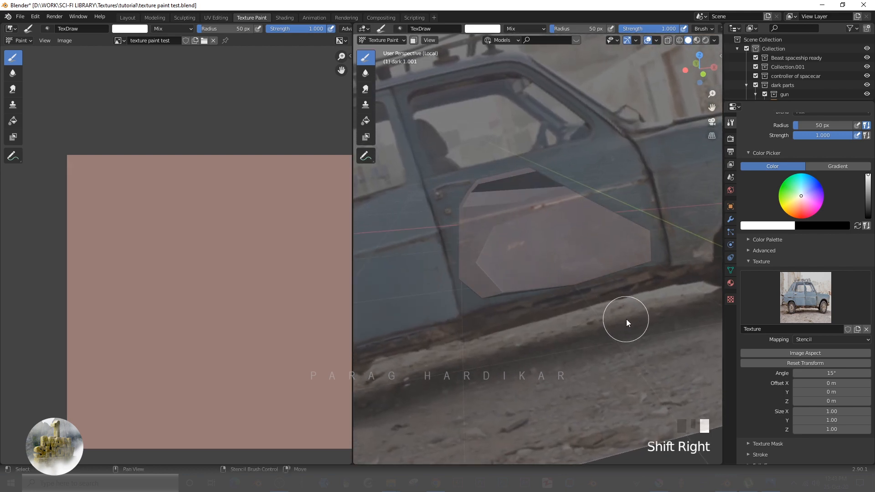
# Paint the car door's blue metal onto the end block's large side face and save the texture image.
pyautogui.hotkey('shift', 'f')
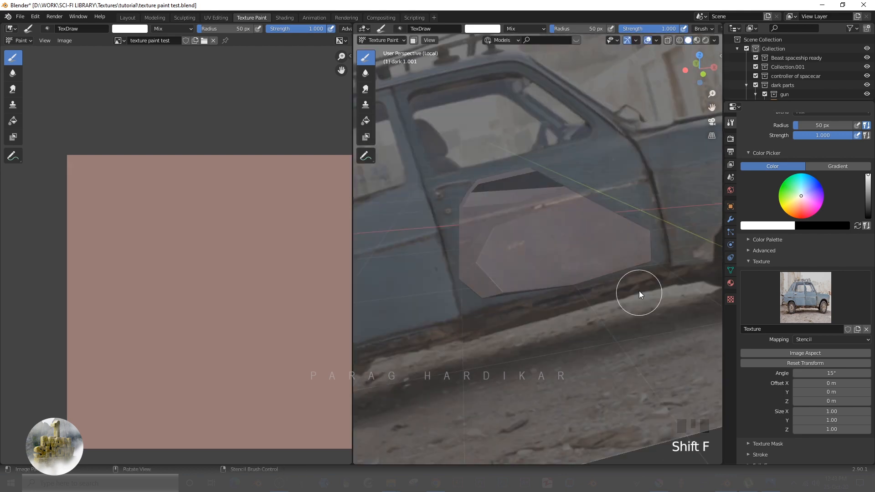
pyautogui.moveTo(588, 239); pyautogui.dragTo(527, 231)
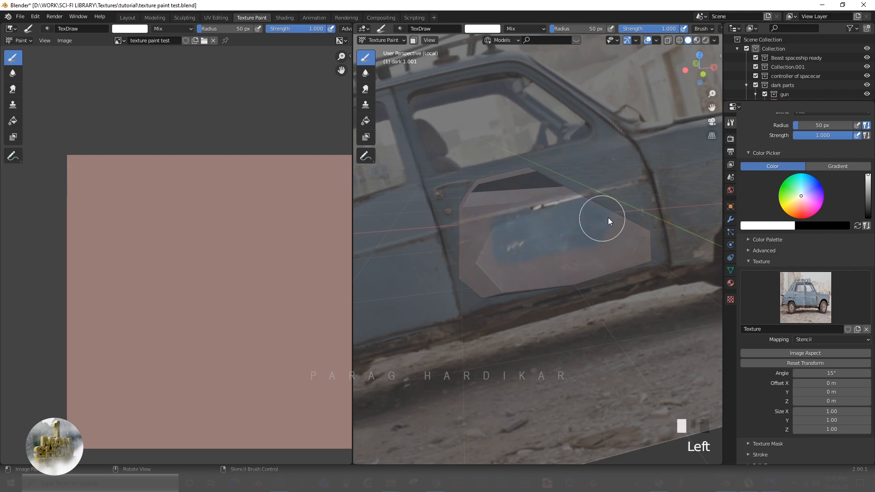
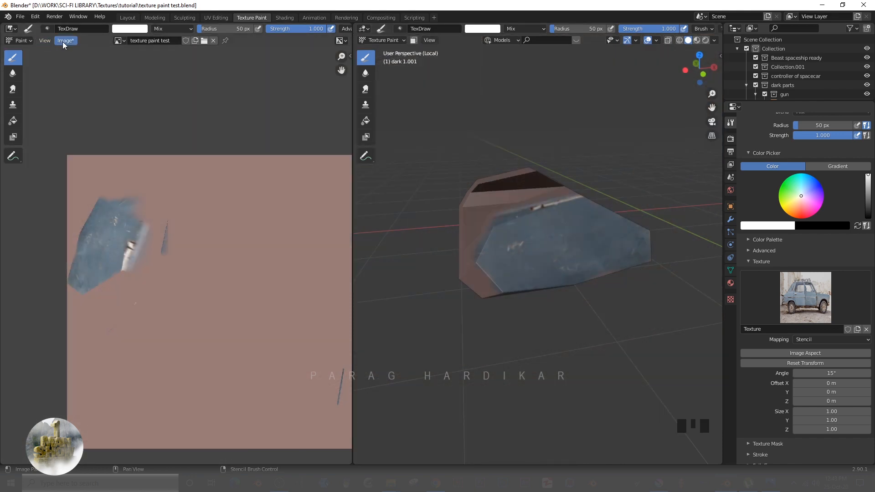
pyautogui.click(64, 44)
pyautogui.click(70, 115)
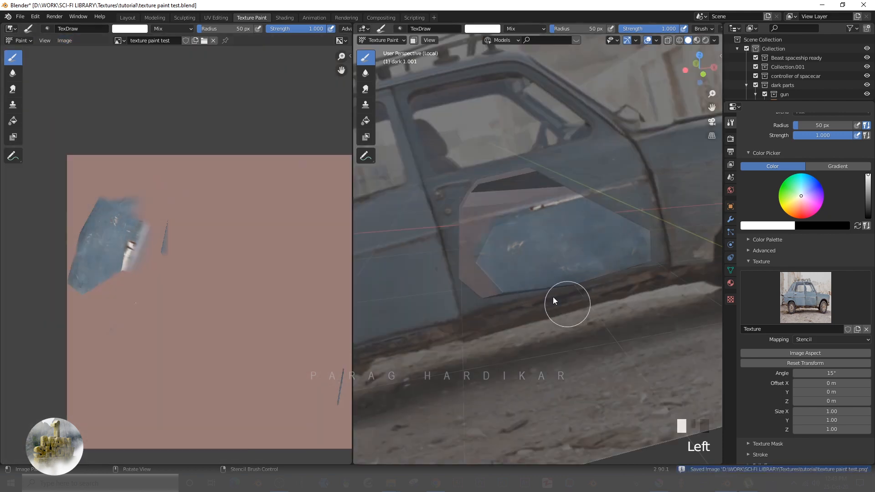
# Rotate the stencil to about 358° and paint the car door onto the faces adjoining the painted side.
pyautogui.moveTo(553, 296)
pyautogui.mouseDown(button='middle')
pyautogui.moveTo(580, 295)
pyautogui.moveTo(623, 263)
pyautogui.moveTo(537, 296)
pyautogui.moveTo(565, 296)
pyautogui.mouseUp(button='middle')
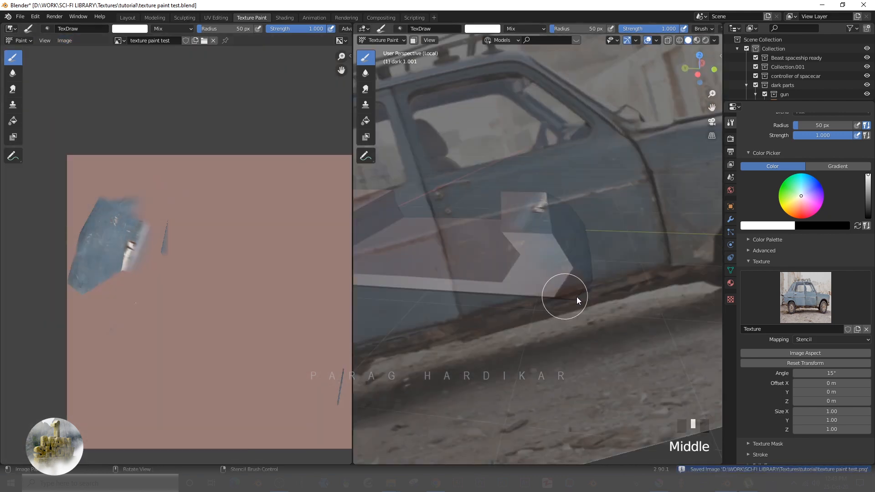
pyautogui.keyDown('ctrl'); pyautogui.moveTo(565, 296); pyautogui.dragTo(546, 267, button='right'); pyautogui.keyUp('ctrl')
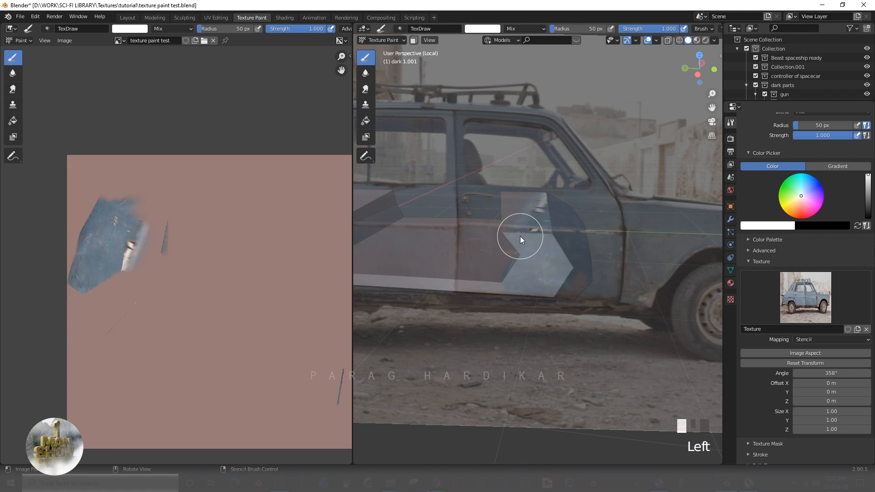
pyautogui.moveTo(575, 301); pyautogui.dragTo(554, 288)
pyautogui.moveTo(578, 283)
pyautogui.mouseDown(button='middle')
pyautogui.moveTo(539, 301)
pyautogui.moveTo(516, 288)
pyautogui.moveTo(526, 275)
pyautogui.mouseUp(button='middle')
pyautogui.moveTo(526, 275); pyautogui.dragTo(515, 231, button='right')
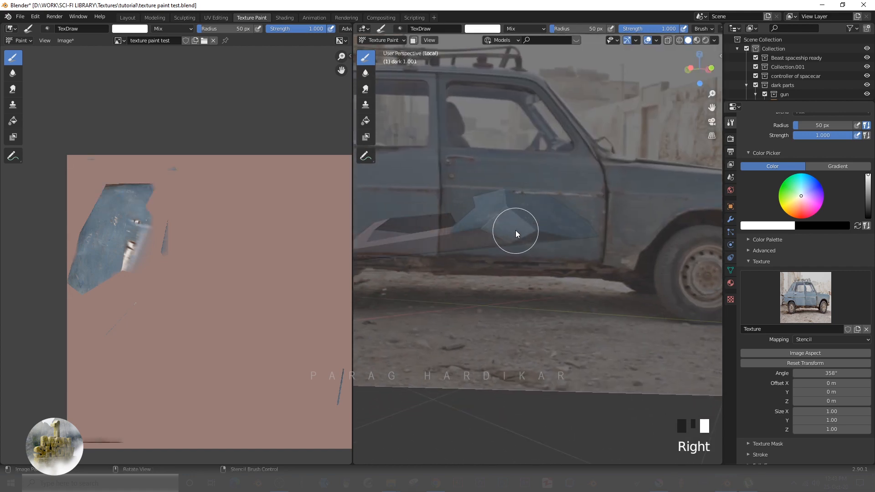
# Maximize the 3D viewport, realign the stencil, and paint the door texture onto the end block's upper faces.
pyautogui.moveTo(521, 227); pyautogui.dragTo(532, 278, button='middle')
pyautogui.keyDown('ctrl'); pyautogui.moveTo(561, 299); pyautogui.dragTo(560, 368, button='right'); pyautogui.keyUp('ctrl')
pyautogui.hotkey('ctrl', 'space')
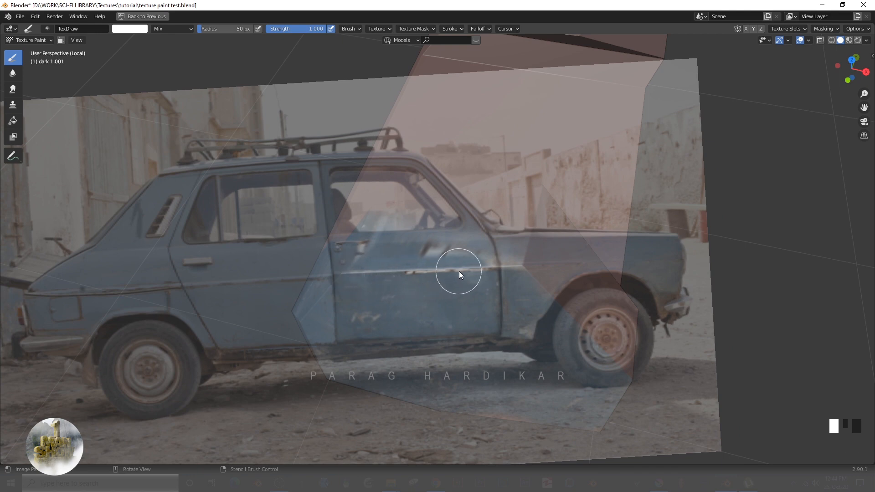
pyautogui.moveTo(458, 272)
pyautogui.mouseDown(button='right')
pyautogui.moveTo(494, 286)
pyautogui.moveTo(463, 260)
pyautogui.mouseUp(button='right')
pyautogui.moveTo(442, 267); pyautogui.dragTo(478, 333, button='middle')
pyautogui.moveTo(477, 332); pyautogui.dragTo(563, 381, button='right')
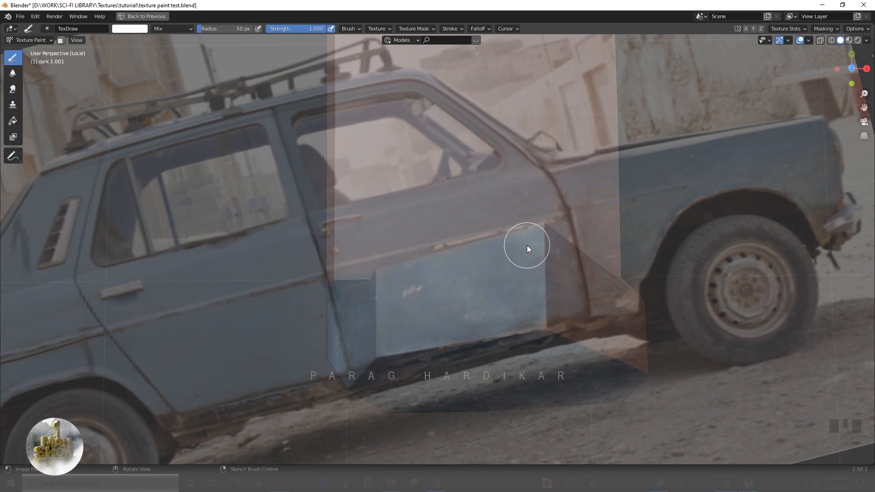
# Realign the stencil from several viewing angles and cover the end block's remaining outer faces with blue metal.
pyautogui.moveTo(477, 335)
pyautogui.mouseDown(button='middle')
pyautogui.moveTo(506, 318)
pyautogui.moveTo(482, 291)
pyautogui.moveTo(489, 267)
pyautogui.moveTo(525, 280)
pyautogui.mouseUp(button='middle')
pyautogui.keyDown('ctrl'); pyautogui.moveTo(603, 314); pyautogui.dragTo(315, 360, button='right'); pyautogui.keyUp('ctrl')
pyautogui.moveTo(357, 259); pyautogui.dragTo(519, 246, button='right')
pyautogui.keyDown('ctrl'); pyautogui.moveTo(590, 319); pyautogui.dragTo(552, 395, button='right'); pyautogui.keyUp('ctrl')
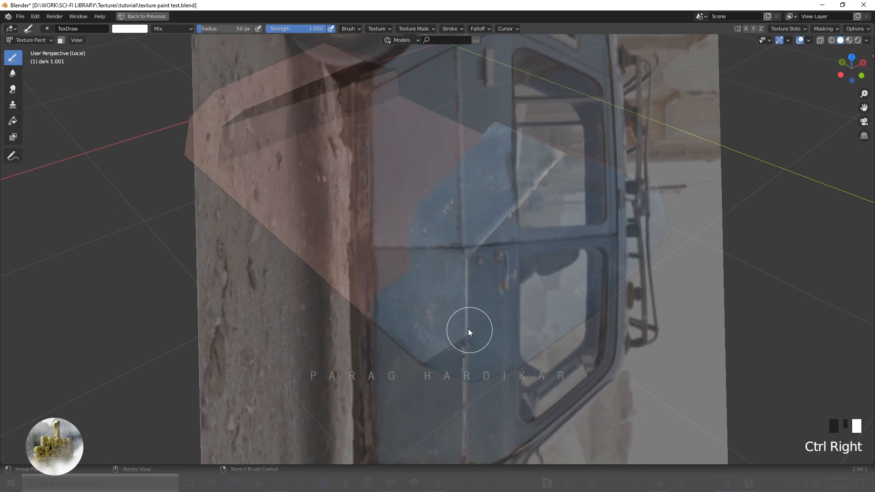
pyautogui.moveTo(470, 329)
pyautogui.mouseDown(button='middle')
pyautogui.moveTo(479, 333)
pyautogui.moveTo(466, 336)
pyautogui.mouseUp(button='middle')
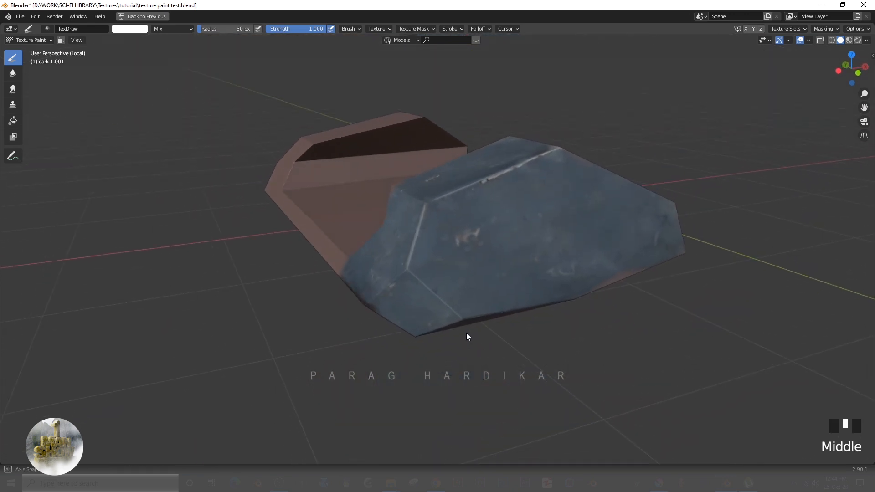
pyautogui.moveTo(466, 335)
pyautogui.keyDown('ctrl'); pyautogui.mouseDown(button='right')
pyautogui.moveTo(532, 368)
pyautogui.moveTo(563, 364)
pyautogui.moveTo(518, 330)
pyautogui.moveTo(542, 381)
pyautogui.moveTo(559, 352)
pyautogui.moveTo(551, 371)
pyautogui.moveTo(562, 390)
pyautogui.moveTo(455, 324)
pyautogui.mouseUp(button='right'); pyautogui.keyUp('ctrl')
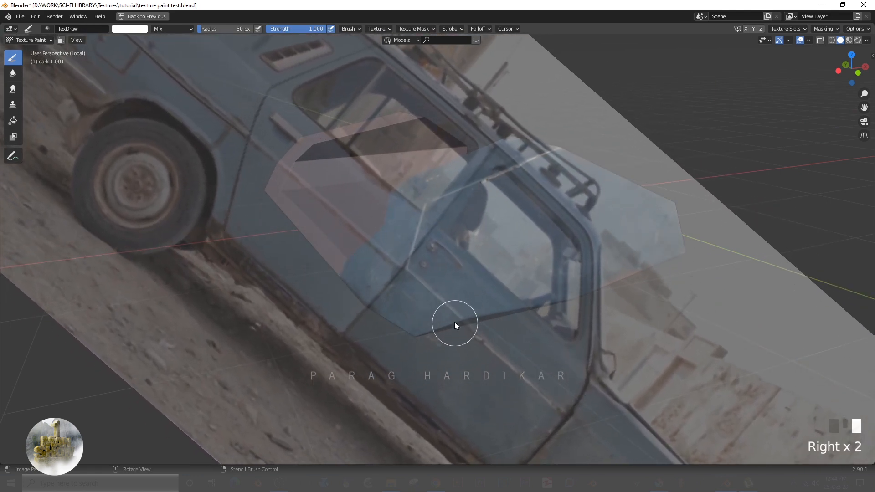
pyautogui.moveTo(417, 279)
pyautogui.mouseDown(button='middle')
pyautogui.moveTo(475, 342)
pyautogui.moveTo(461, 328)
pyautogui.moveTo(435, 336)
pyautogui.moveTo(437, 349)
pyautogui.moveTo(520, 364)
pyautogui.moveTo(535, 311)
pyautogui.moveTo(524, 289)
pyautogui.moveTo(537, 377)
pyautogui.mouseUp(button='middle')
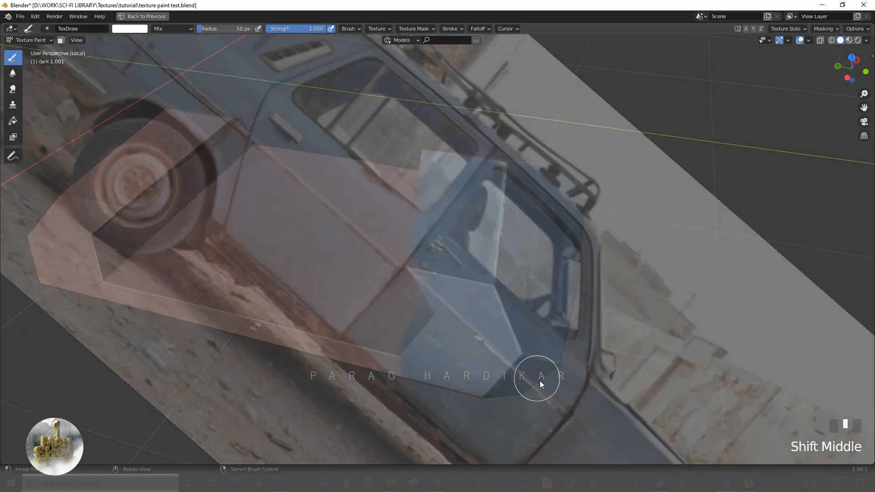
pyautogui.moveTo(537, 377)
pyautogui.keyDown('ctrl'); pyautogui.mouseDown(button='right')
pyautogui.moveTo(591, 299)
pyautogui.moveTo(554, 318)
pyautogui.moveTo(564, 341)
pyautogui.mouseUp(button='right'); pyautogui.keyUp('ctrl')
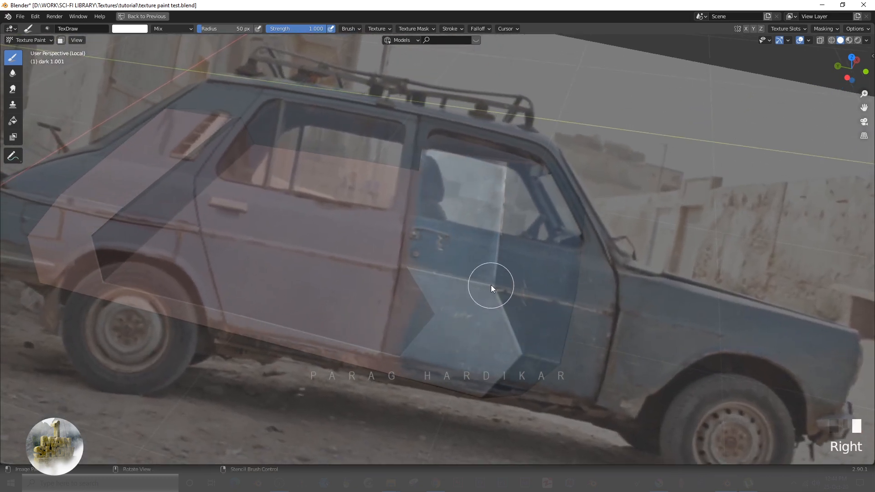
# Rotate and align the stencil over the end block's bare vertical end face and paint it with the car door.
pyautogui.moveTo(417, 267)
pyautogui.mouseDown(button='middle')
pyautogui.moveTo(478, 357)
pyautogui.moveTo(541, 378)
pyautogui.moveTo(366, 343)
pyautogui.moveTo(302, 359)
pyautogui.mouseUp(button='middle')
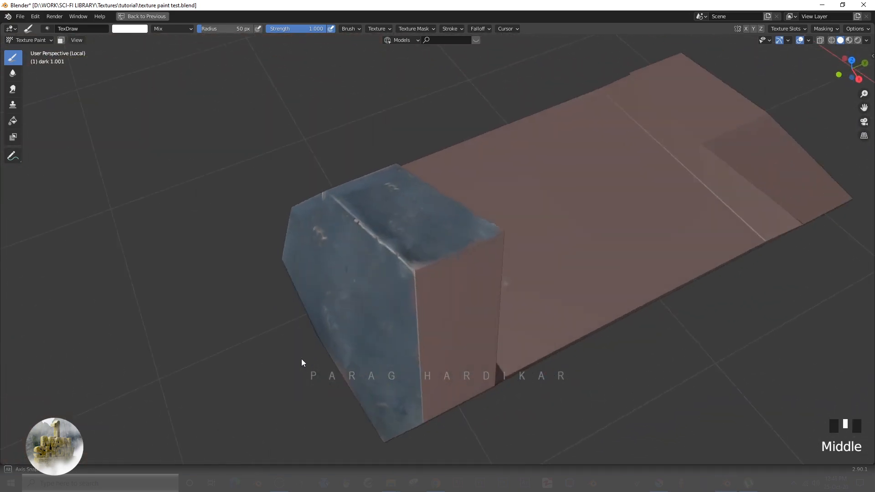
pyautogui.moveTo(332, 300)
pyautogui.keyDown('ctrl'); pyautogui.mouseDown(button='right')
pyautogui.moveTo(490, 350)
pyautogui.moveTo(590, 318)
pyautogui.moveTo(500, 367)
pyautogui.moveTo(512, 361)
pyautogui.moveTo(505, 345)
pyautogui.mouseUp(button='right'); pyautogui.keyUp('ctrl')
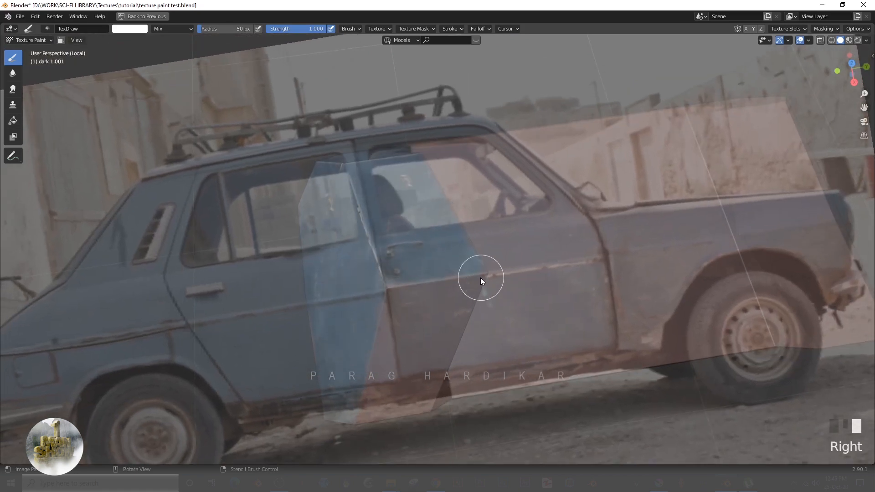
pyautogui.moveTo(420, 340); pyautogui.dragTo(448, 321, button='middle')
pyautogui.keyDown('ctrl'); pyautogui.moveTo(448, 320); pyautogui.dragTo(484, 365, button='right'); pyautogui.keyUp('ctrl')
pyautogui.moveTo(484, 366); pyautogui.dragTo(463, 347, button='middle')
pyautogui.keyDown('ctrl'); pyautogui.moveTo(463, 347); pyautogui.dragTo(502, 396, button='right'); pyautogui.keyUp('ctrl')
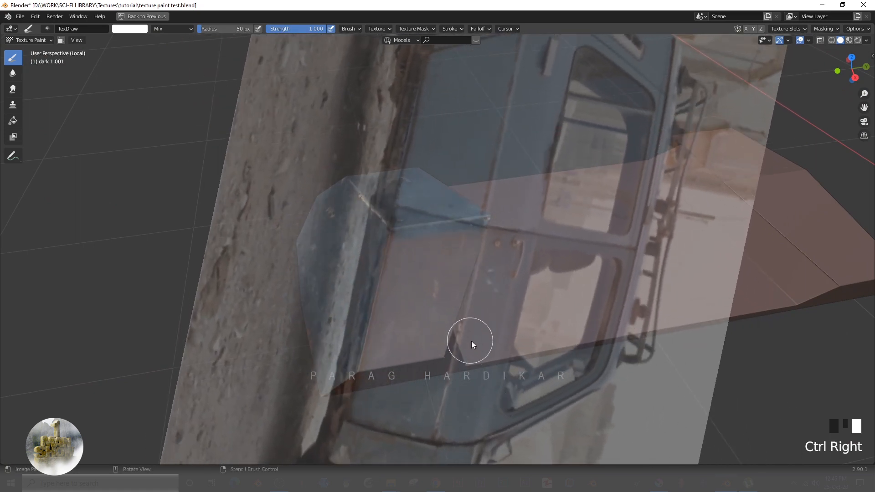
pyautogui.keyDown('ctrl'); pyautogui.moveTo(471, 341); pyautogui.dragTo(484, 269, button='right'); pyautogui.keyUp('ctrl')
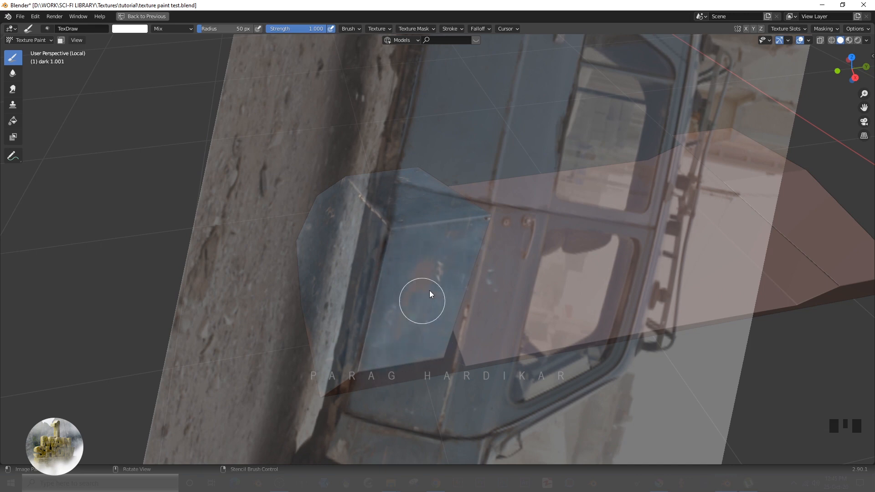
# Move the stencil over the long lower edge connecting the two blocks and paint blue car metal along it.
pyautogui.moveTo(400, 322); pyautogui.dragTo(565, 310, button='middle')
pyautogui.keyDown('shift'); pyautogui.moveTo(428, 315); pyautogui.dragTo(524, 374, button='middle'); pyautogui.keyUp('shift')
pyautogui.keyDown('ctrl'); pyautogui.moveTo(523, 374); pyautogui.dragTo(588, 219, button='right'); pyautogui.keyUp('ctrl')
pyautogui.moveTo(588, 218); pyautogui.dragTo(565, 313, button='right')
pyautogui.moveTo(513, 350); pyautogui.dragTo(393, 346, button='right')
pyautogui.moveTo(437, 314)
pyautogui.mouseDown()
pyautogui.moveTo(349, 311)
pyautogui.moveTo(328, 321)
pyautogui.mouseUp()
pyautogui.keyDown('shift'); pyautogui.moveTo(322, 358); pyautogui.dragTo(477, 357, button='middle'); pyautogui.keyUp('shift')
pyautogui.moveTo(447, 327)
pyautogui.mouseDown(button='right')
pyautogui.moveTo(486, 329)
pyautogui.moveTo(491, 315)
pyautogui.mouseUp(button='right')
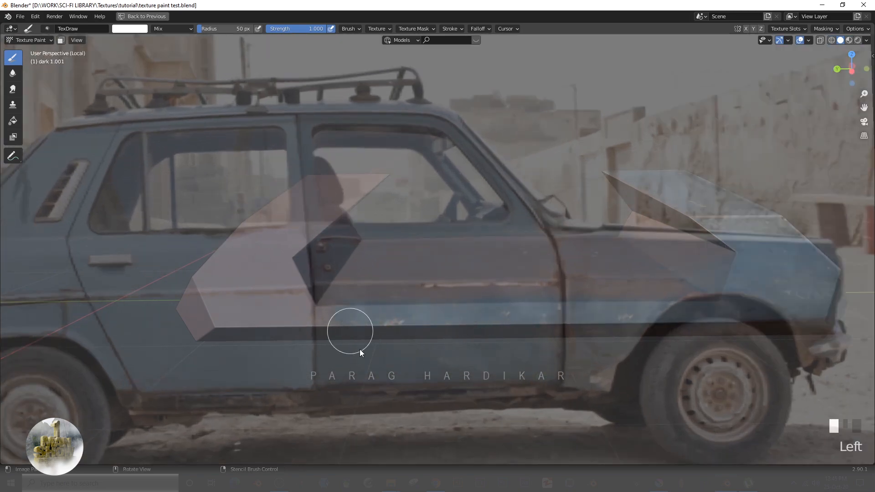
# Rotate the stencil over the opposite end block and start painting its faces with the car door's blue metal.
pyautogui.moveTo(360, 349); pyautogui.dragTo(431, 346, button='middle')
pyautogui.moveTo(431, 346); pyautogui.dragTo(521, 360, button='right')
pyautogui.keyDown('shift'); pyautogui.moveTo(510, 335); pyautogui.dragTo(504, 318, button='middle'); pyautogui.keyUp('shift')
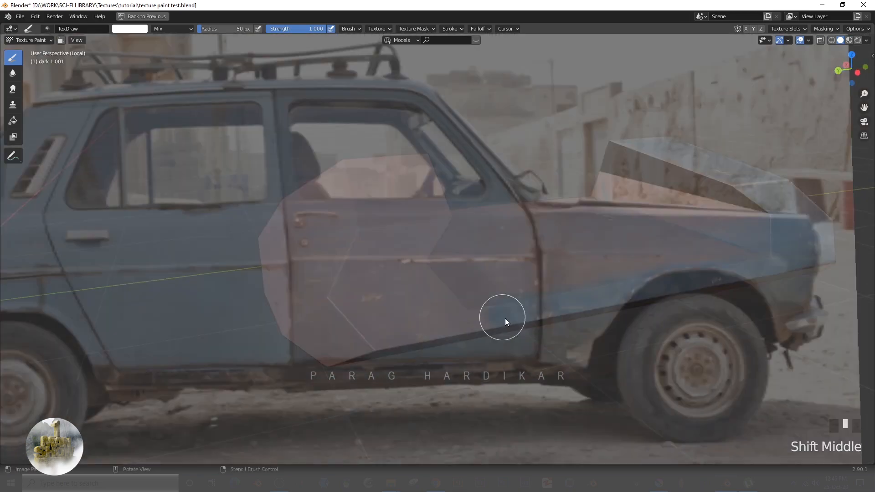
pyautogui.keyDown('ctrl'); pyautogui.moveTo(504, 319); pyautogui.dragTo(347, 296, button='right'); pyautogui.keyUp('ctrl')
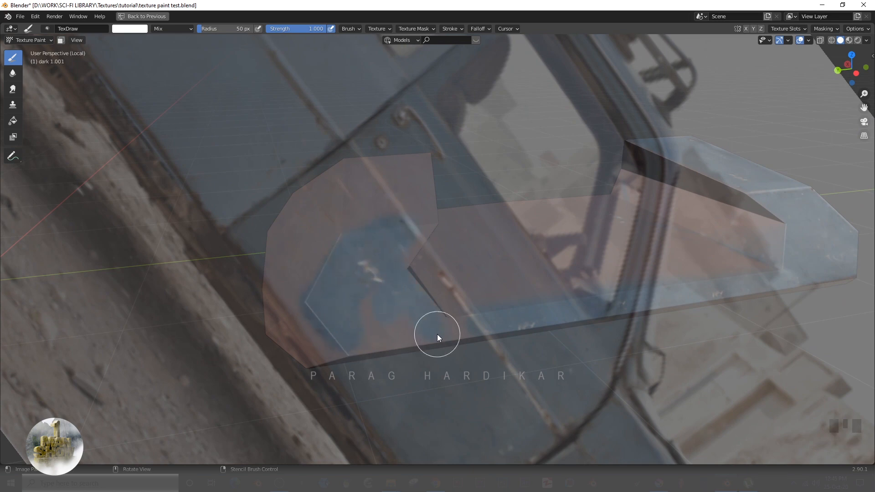
pyautogui.moveTo(394, 328); pyautogui.dragTo(409, 358, button='middle')
pyautogui.moveTo(409, 357); pyautogui.dragTo(427, 287)
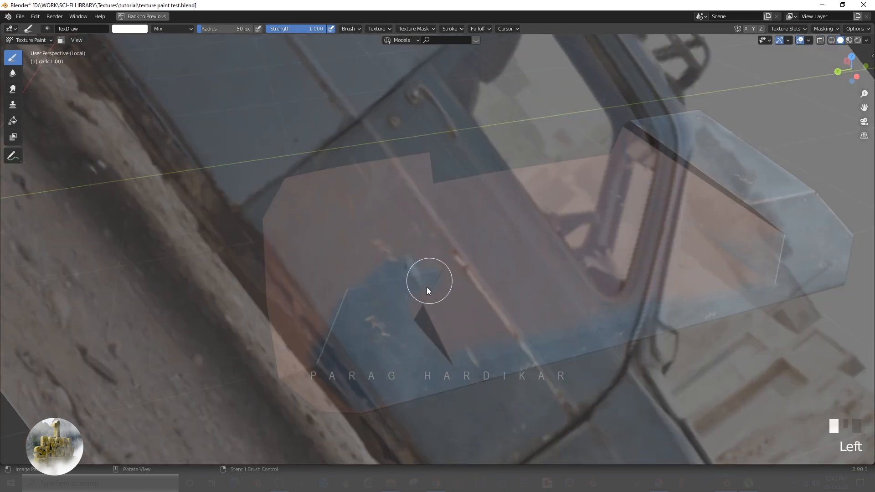
# Finish painting the opposite end block with the realigned stencil and restore the multi-editor layout.
pyautogui.moveTo(427, 287); pyautogui.dragTo(490, 373, button='middle')
pyautogui.moveTo(490, 374)
pyautogui.keyDown('ctrl'); pyautogui.mouseDown(button='right')
pyautogui.moveTo(470, 390)
pyautogui.moveTo(586, 400)
pyautogui.moveTo(650, 424)
pyautogui.moveTo(430, 337)
pyautogui.mouseUp(button='right'); pyautogui.keyUp('ctrl')
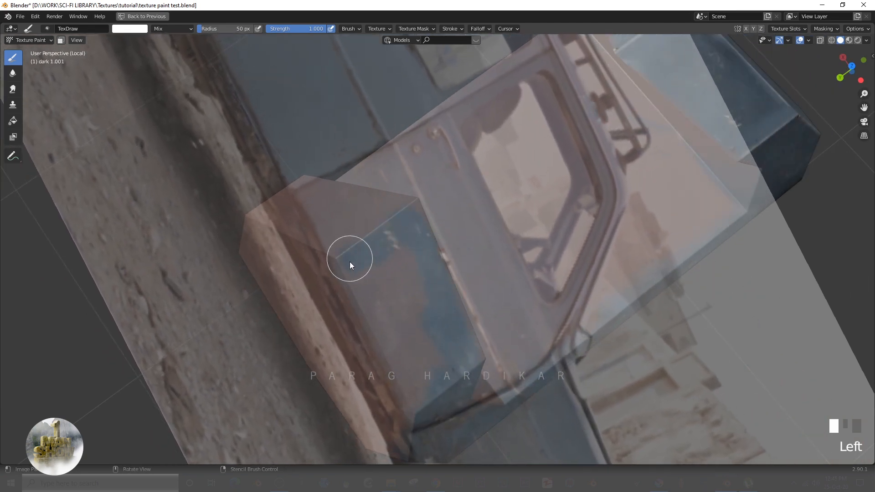
pyautogui.moveTo(417, 316); pyautogui.dragTo(150, 3, button='middle')
pyautogui.hotkey('ctrl', 'space')
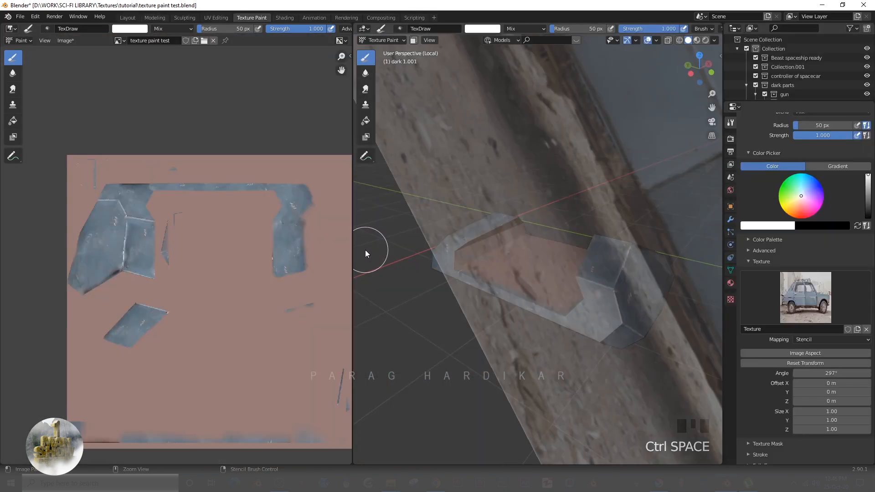
# Save the painted image over texture paint test.png in the tutorial folder.
pyautogui.click(65, 40)
pyautogui.click(71, 122)
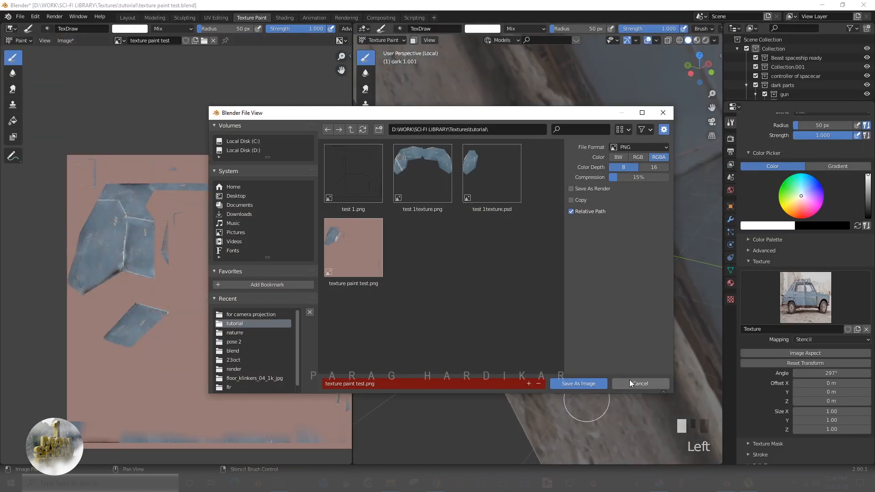
pyautogui.click(576, 380)
pyautogui.click(65, 40)
# Switch to the Shading workspace and inspect the painted part on the spaceship along with its material nodes.
pyautogui.click(286, 17)
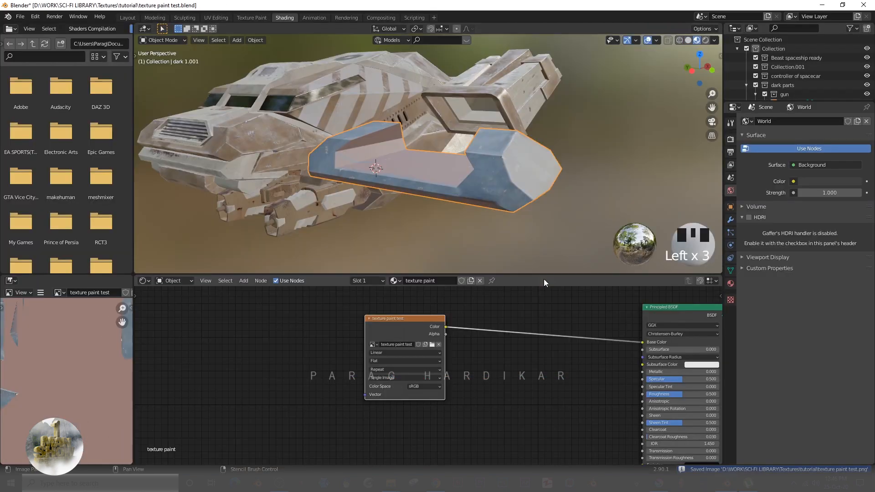
pyautogui.scroll(-5, 474, 219)
pyautogui.click(452, 210)
pyautogui.scroll(6, 450, 210)
pyautogui.moveTo(450, 207); pyautogui.dragTo(428, 219, button='middle')
pyautogui.click(428, 220)
pyautogui.scroll(-2, 476, 378)
pyautogui.moveTo(477, 379); pyautogui.dragTo(432, 380, button='middle')
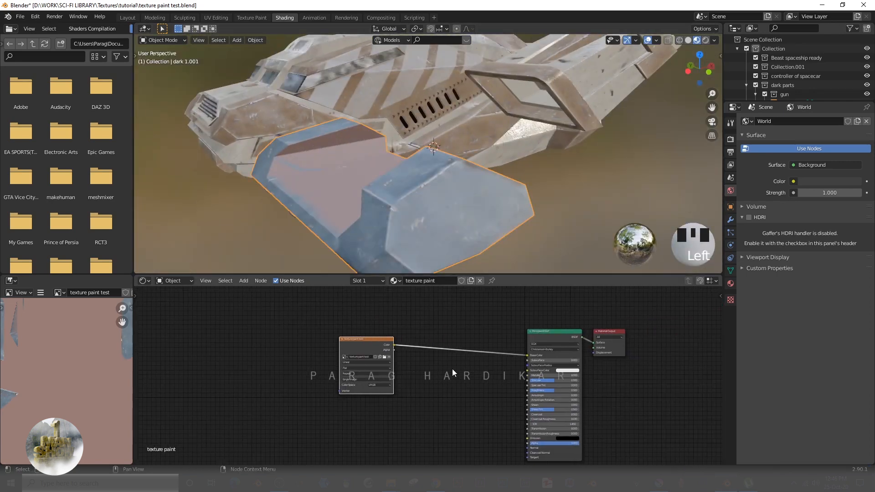
# Insert a Hue Saturation node between the texture paint test image's color and the Principled BSDF base color.
pyautogui.scroll(2, 450, 375)
pyautogui.click(446, 390)
pyautogui.hotkey('shift', 'a')
pyautogui.click(414, 367)
pyautogui.write('hue')
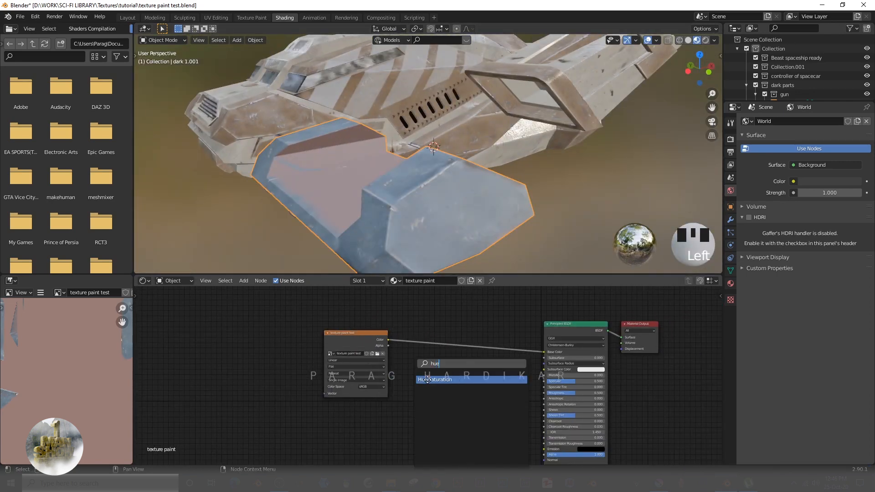
pyautogui.click(428, 379)
pyautogui.click(437, 349)
# Set the Hue Saturation Value node's Hue to 0.980 and Saturation to 1.100.
pyautogui.scroll(6, 448, 370)
pyautogui.keyDown('shift'); pyautogui.moveTo(458, 329); pyautogui.dragTo(437, 329); pyautogui.keyUp('shift')
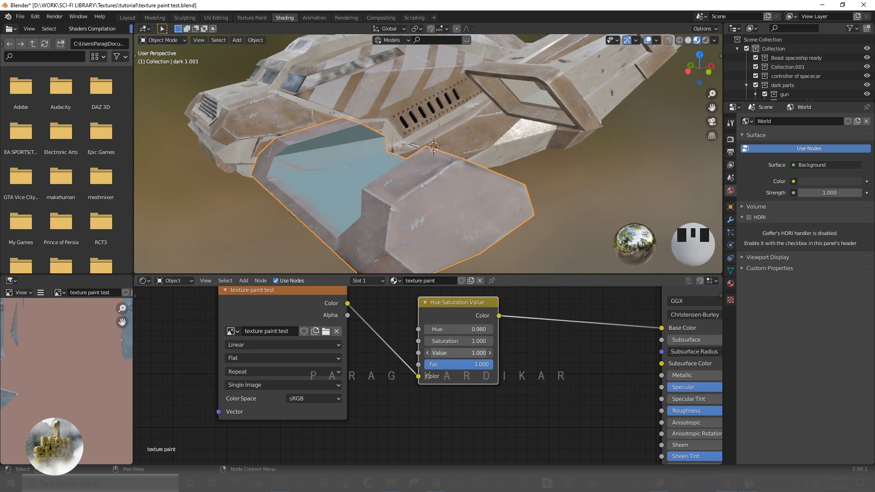
pyautogui.keyDown('shift'); pyautogui.moveTo(458, 352); pyautogui.dragTo(479, 353); pyautogui.keyUp('shift')
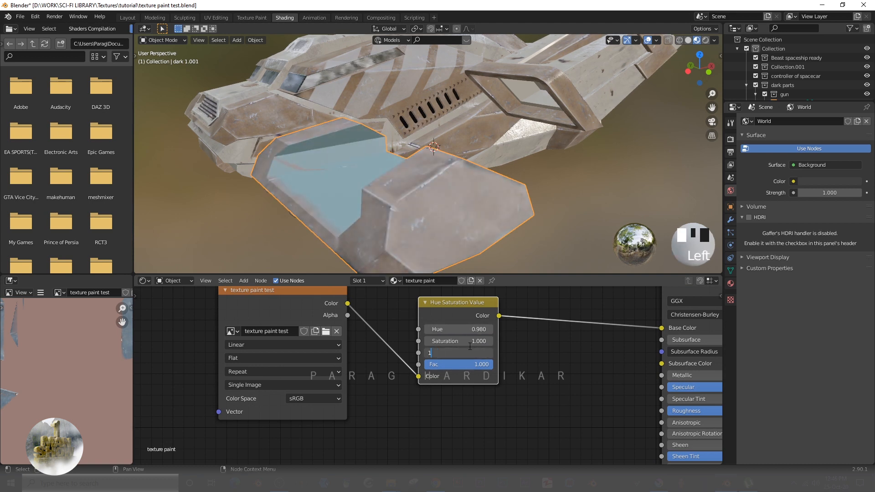
pyautogui.click(491, 343)
pyautogui.scroll(-2, 458, 192)
pyautogui.scroll(1, 468, 256)
pyautogui.scroll(1, 484, 319)
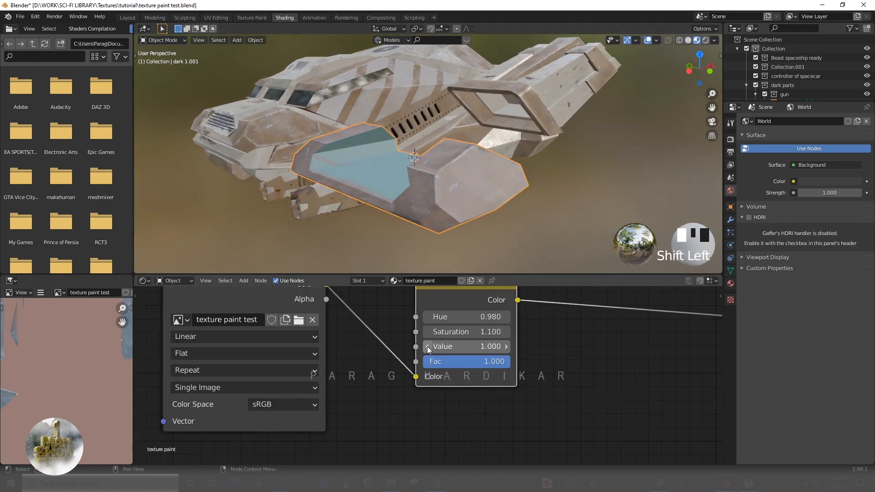
# Insert an RGB Curves node before the Base Color, lower the curve's middle, and move its black point to about X 0.068.
pyautogui.scroll(-2, 485, 423)
pyautogui.click(472, 367)
pyautogui.write('curv')
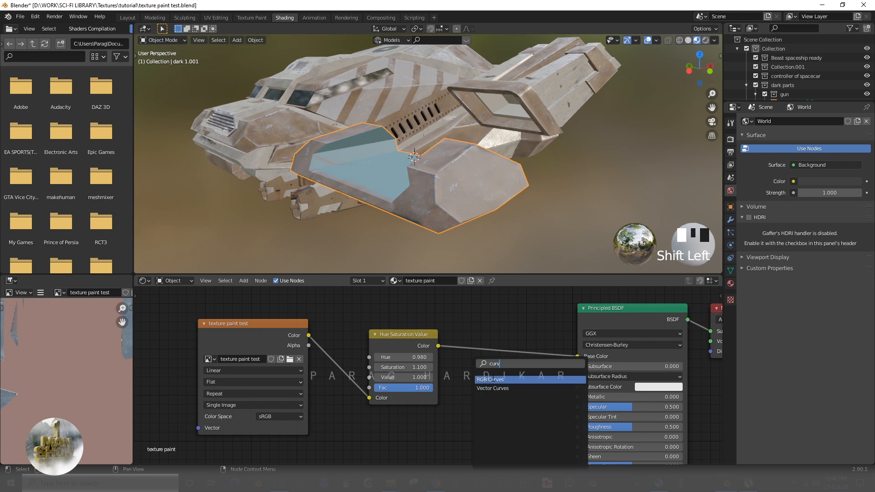
pyautogui.press('Return')
pyautogui.scroll(3, 564, 406)
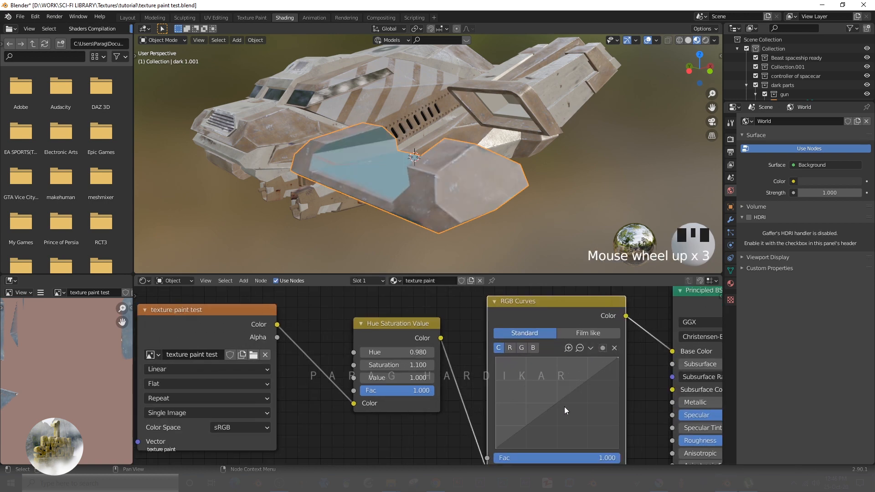
pyautogui.moveTo(559, 406)
pyautogui.mouseDown()
pyautogui.moveTo(569, 420)
pyautogui.moveTo(562, 411)
pyautogui.mouseUp()
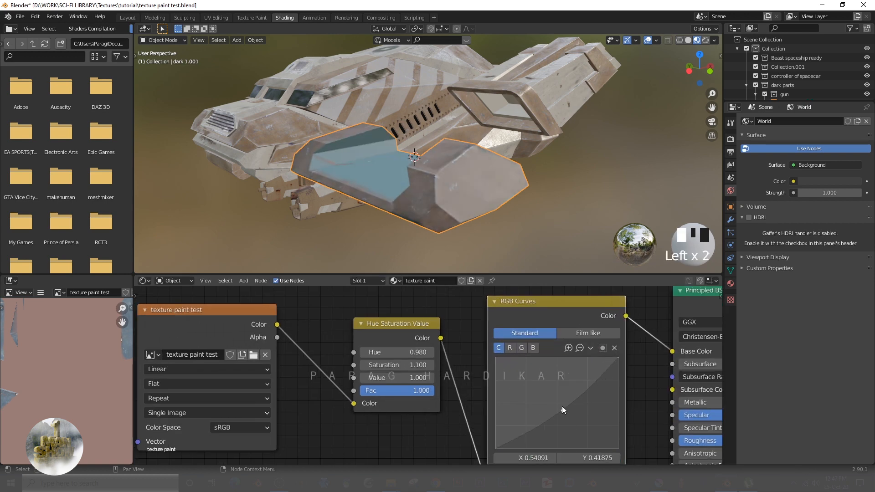
pyautogui.moveTo(563, 410); pyautogui.dragTo(546, 379, button='middle')
pyautogui.scroll(-2, 527, 201)
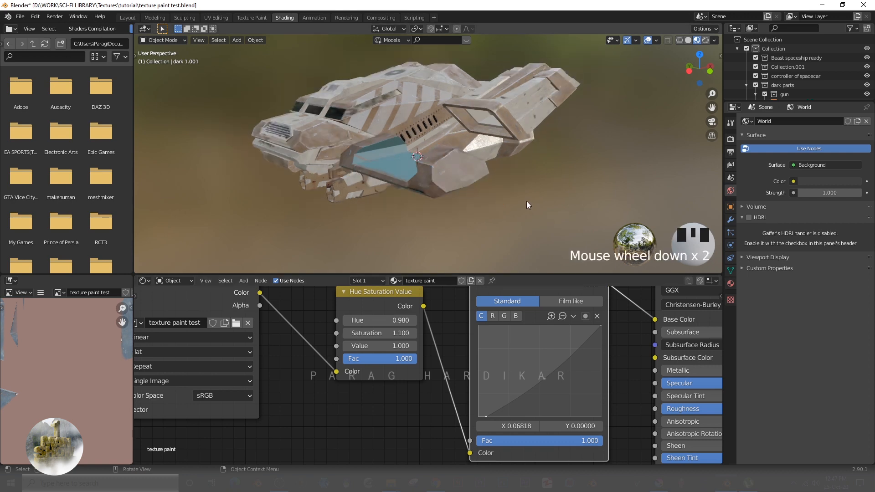
# Raise the Hue Saturation Value node's Saturation to 1.200 and Value to 1.300.
pyautogui.moveTo(526, 201); pyautogui.dragTo(497, 196, button='middle')
pyautogui.click(415, 347)
pyautogui.click(414, 348)
pyautogui.click(414, 347)
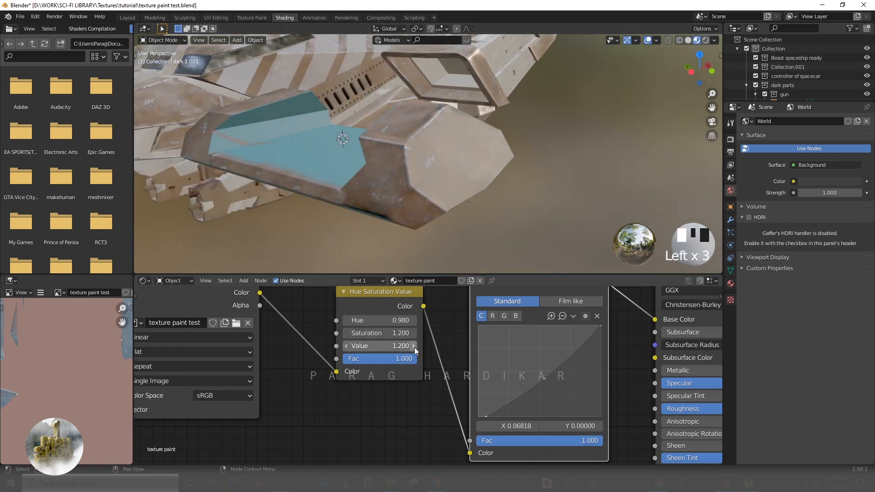
pyautogui.scroll(-3, 488, 207)
pyautogui.scroll(2, 487, 206)
pyautogui.click(451, 176)
# Spread the nodes apart and add a ColorRamp between the image texture's color and the Principled BSDF Specular input.
pyautogui.scroll(-6, 414, 387)
pyautogui.moveTo(310, 320); pyautogui.dragTo(335, 327)
pyautogui.moveTo(236, 305); pyautogui.dragTo(494, 374)
pyautogui.moveTo(483, 387); pyautogui.dragTo(408, 384)
pyautogui.scroll(-1, 460, 412)
pyautogui.click(467, 419)
pyautogui.scroll(3, 492, 414)
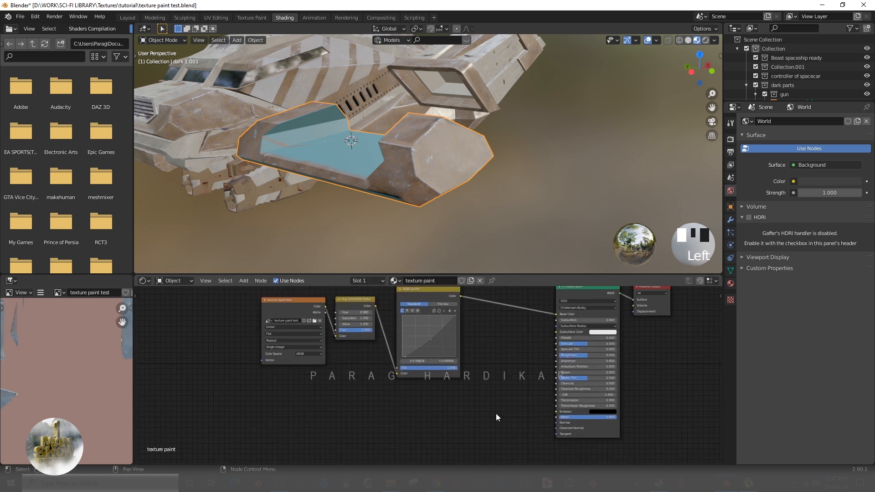
pyautogui.hotkey('shift', 'a')
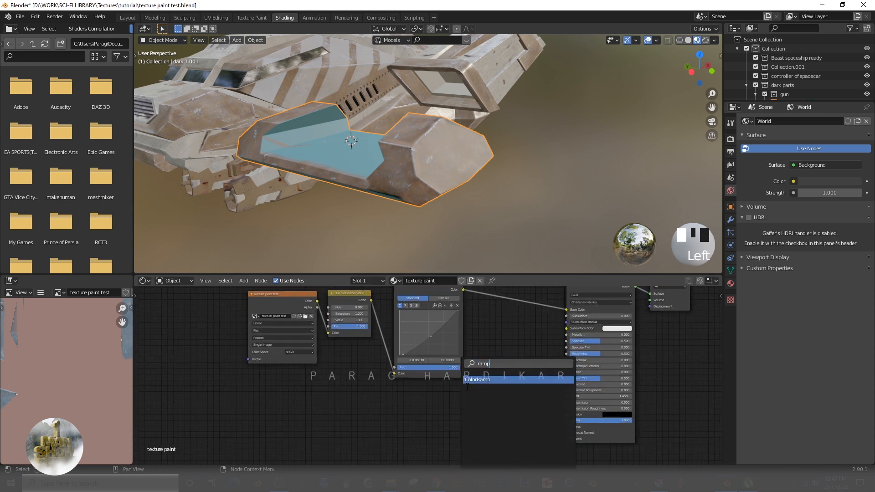
pyautogui.press('Return')
pyautogui.scroll(3, 447, 414)
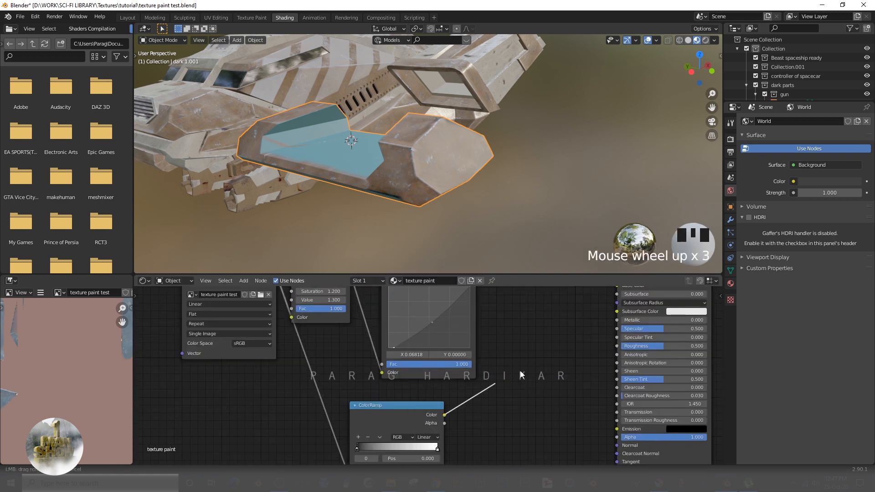
# Move the specular ColorRamp's dark stop to position 0.100 while previewing the ramp's output on the end block.
pyautogui.click(480, 176)
pyautogui.moveTo(480, 176); pyautogui.dragTo(488, 180, button='middle')
pyautogui.scroll(3, 489, 180)
pyautogui.keyDown('shift'); pyautogui.moveTo(537, 142); pyautogui.dragTo(485, 172, button='middle'); pyautogui.keyUp('shift')
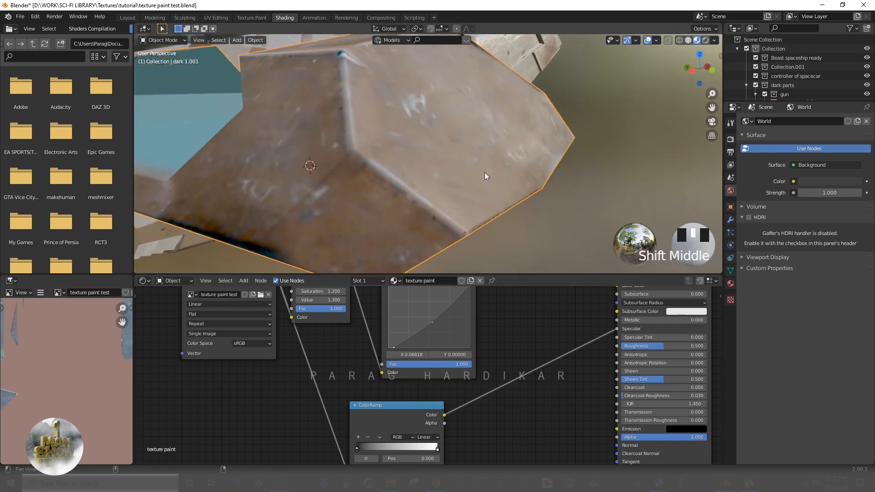
pyautogui.keyDown('ctrl'); pyautogui.keyDown('shift'); pyautogui.click(391, 414); pyautogui.keyUp('shift'); pyautogui.keyUp('ctrl')
pyautogui.moveTo(359, 446); pyautogui.dragTo(367, 448)
pyautogui.scroll(-4, 621, 334)
pyautogui.keyDown('ctrl'); pyautogui.keyDown('shift'); pyautogui.click(585, 419); pyautogui.keyUp('shift'); pyautogui.keyUp('ctrl')
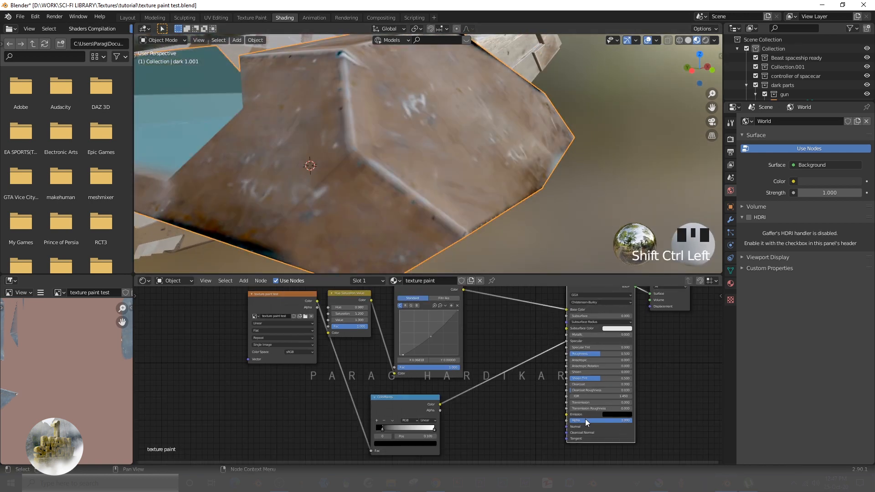
pyautogui.moveTo(511, 196); pyautogui.dragTo(527, 203, button='middle')
pyautogui.scroll(-2, 485, 363)
# Duplicate the ColorRamp below the first one and set its dark stop to grey at position 0.000.
pyautogui.hotkey('shift', 'd')
pyautogui.click(421, 398)
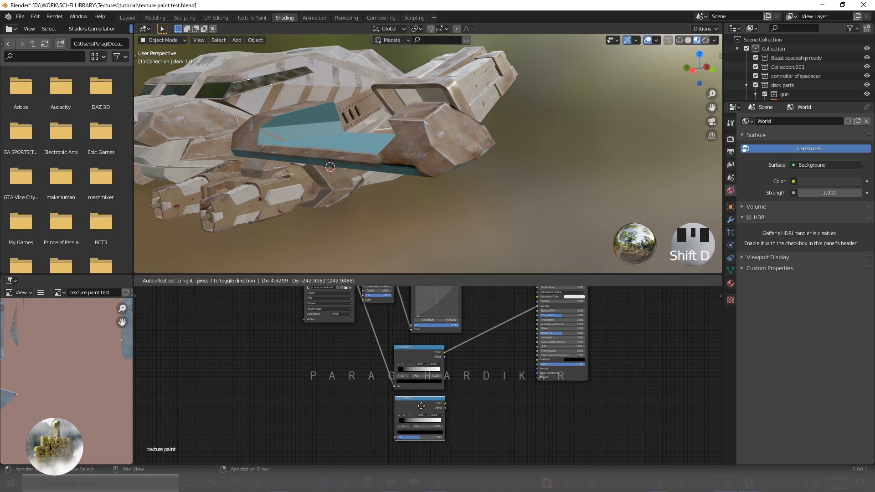
pyautogui.scroll(3, 426, 383)
pyautogui.click(470, 328)
pyautogui.click(348, 408)
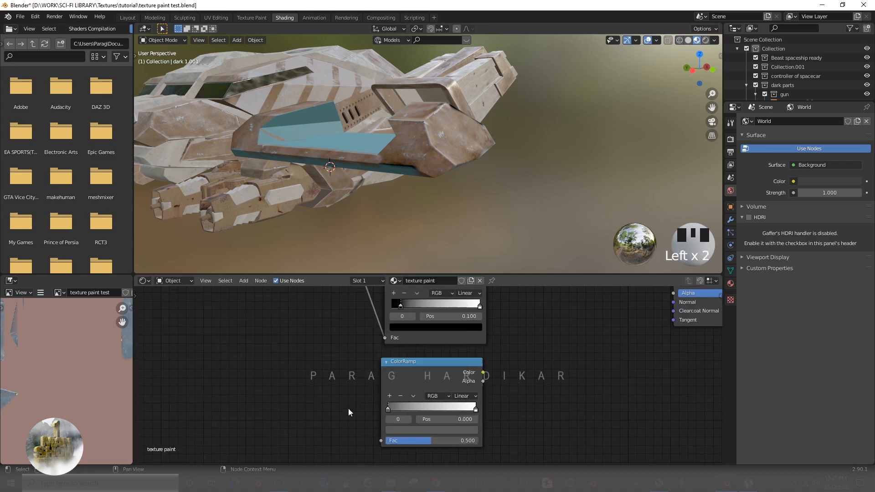
# Connect the image texture's color through the duplicated ColorRamp to the Principled BSDF Roughness input.
pyautogui.scroll(-3, 407, 360)
pyautogui.hotkey('ctrl', 'space')
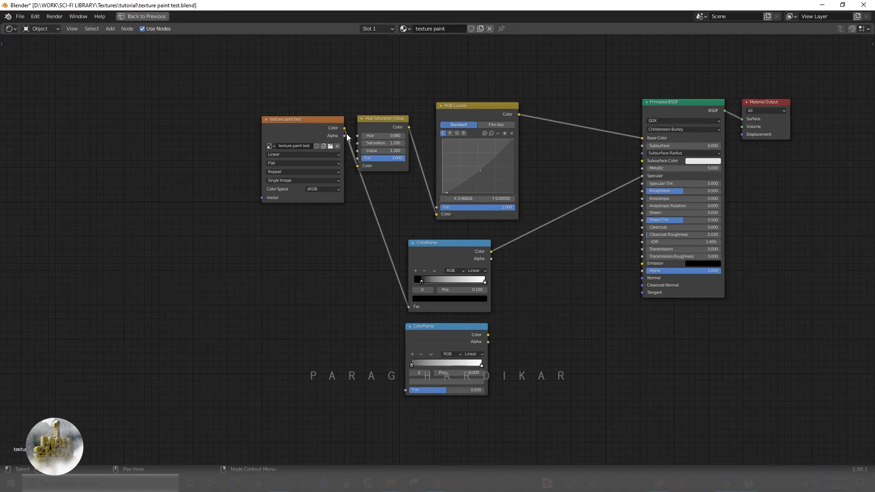
pyautogui.moveTo(345, 128); pyautogui.dragTo(385, 390)
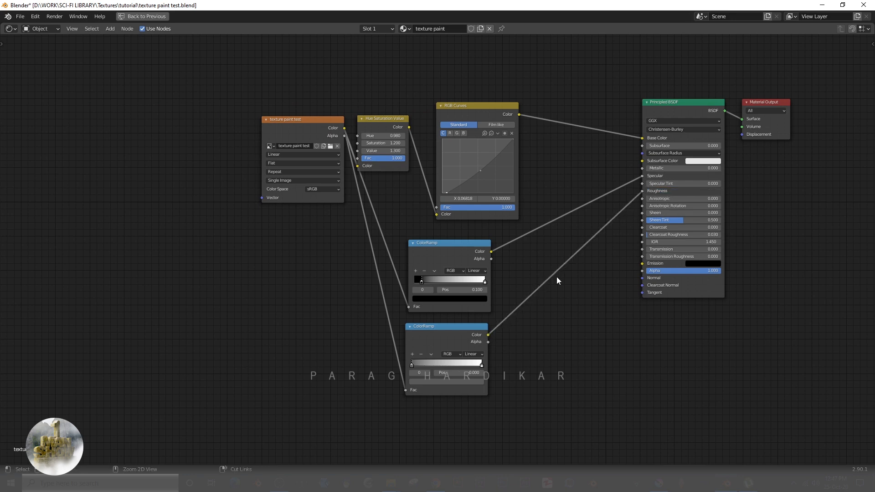
pyautogui.hotkey('ctrl', 'space')
# Move the roughness ColorRamp's grey stop to about 0.141 and its white stop to about 0.895.
pyautogui.scroll(2, 466, 136)
pyautogui.moveTo(466, 136)
pyautogui.keyDown('shift'); pyautogui.mouseDown(button='middle')
pyautogui.moveTo(439, 167)
pyautogui.moveTo(460, 256)
pyautogui.mouseUp(button='middle'); pyautogui.keyUp('shift')
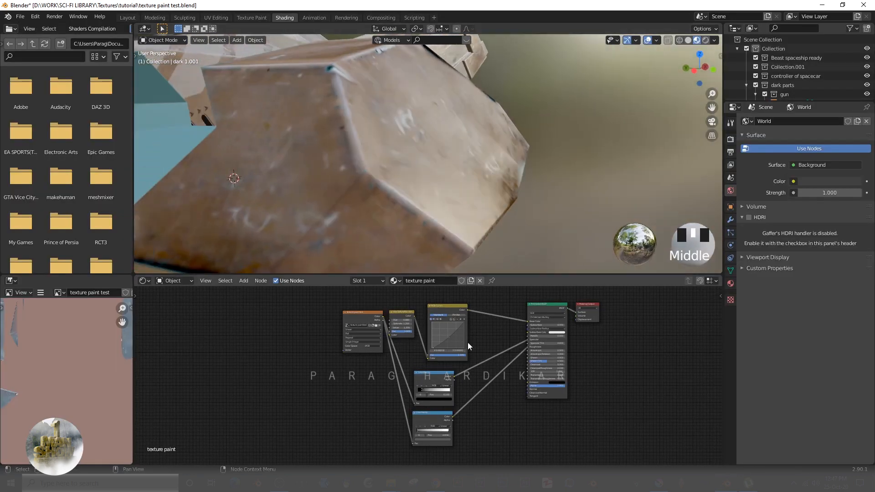
pyautogui.scroll(4, 467, 343)
pyautogui.moveTo(444, 427)
pyautogui.mouseDown()
pyautogui.moveTo(467, 428)
pyautogui.moveTo(456, 429)
pyautogui.mouseUp()
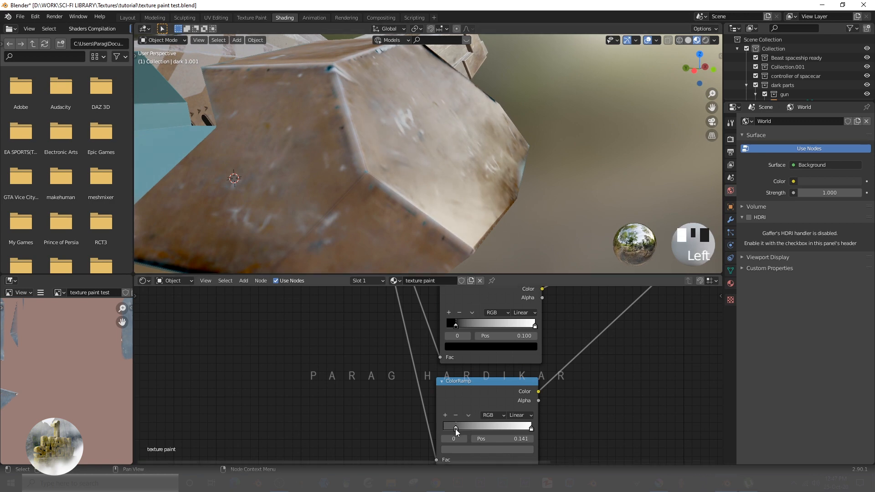
pyautogui.moveTo(531, 429); pyautogui.dragTo(510, 430)
# Set the Principled BSDF Metallic value to 0.009 and check the end block's surface in an enlarged view.
pyautogui.scroll(-5, 627, 388)
pyautogui.keyDown('alt'); pyautogui.moveTo(628, 387); pyautogui.dragTo(529, 401); pyautogui.keyUp('alt')
pyautogui.scroll(7, 517, 342)
pyautogui.keyDown('alt'); pyautogui.moveTo(517, 342); pyautogui.dragTo(408, 383); pyautogui.keyUp('alt')
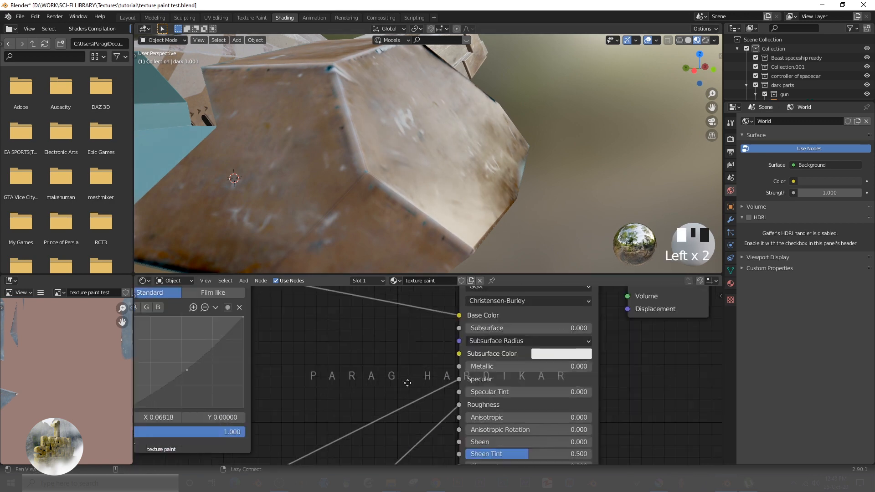
pyautogui.scroll(2, 461, 378)
pyautogui.moveTo(483, 361)
pyautogui.mouseDown()
pyautogui.moveTo(666, 360)
pyautogui.moveTo(473, 360)
pyautogui.mouseUp()
pyautogui.scroll(3, 481, 193)
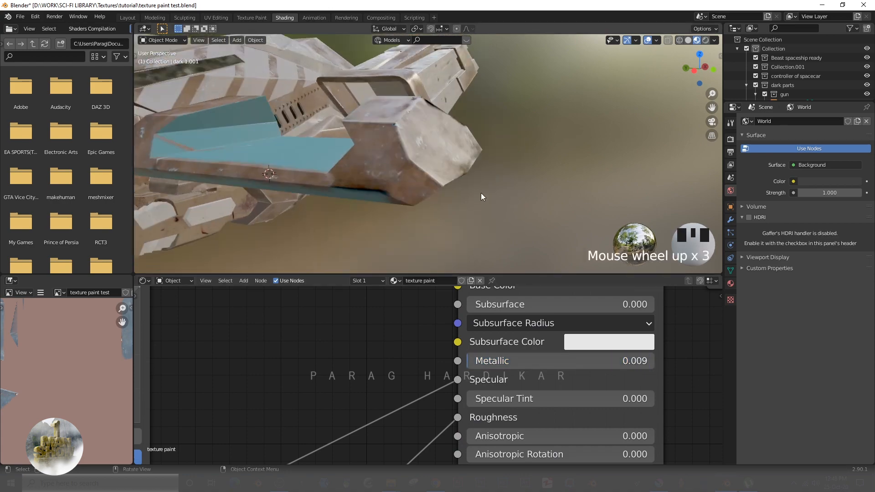
pyautogui.moveTo(481, 193); pyautogui.dragTo(481, 182, button='middle')
pyautogui.hotkey('ctrl', 'space')
pyautogui.scroll(-2, 435, 262)
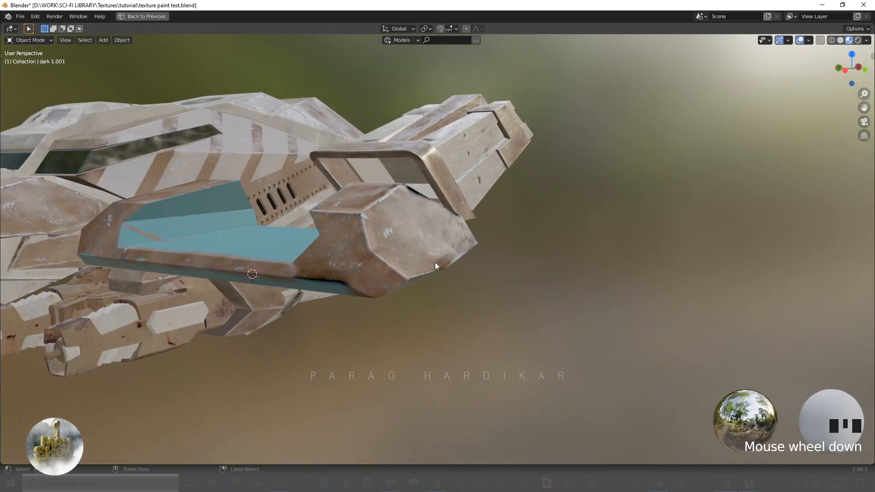
pyautogui.hotkey('ctrl', 'space')
pyautogui.scroll(4, 409, 190)
pyautogui.moveTo(447, 195); pyautogui.dragTo(453, 190, button='middle')
# Add a Bump node beside the Principled BSDF's Normal input.
pyautogui.scroll(-7, 464, 323)
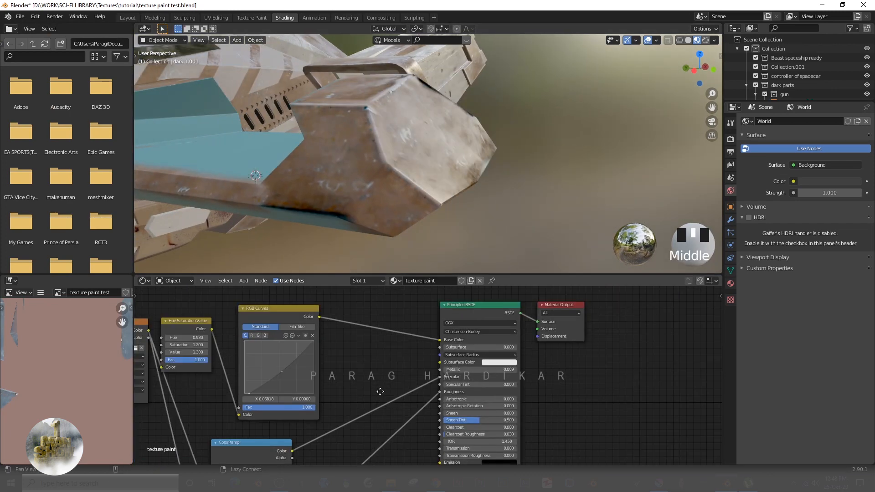
pyautogui.hotkey('shift', 'a')
pyautogui.write('bump')
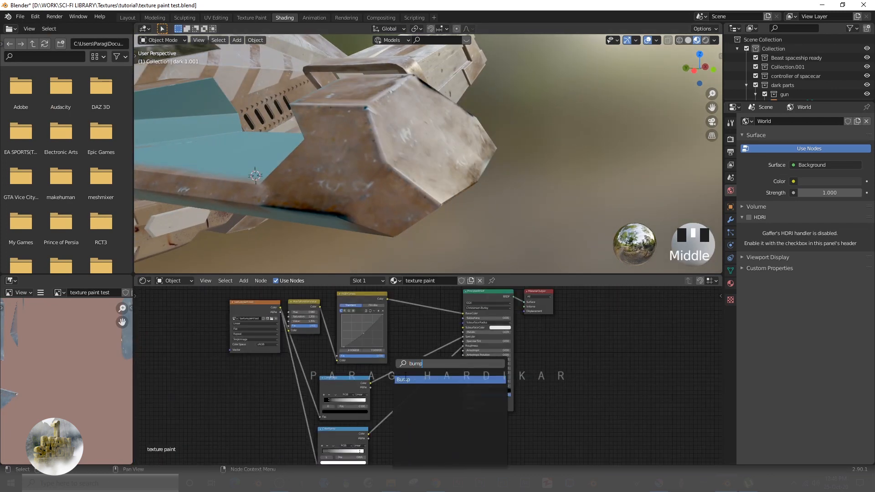
pyautogui.click(406, 379)
pyautogui.click(430, 403)
# Add a third ColorRamp for the bump and move the image texture node farther away to make room.
pyautogui.scroll(-3, 281, 428)
pyautogui.write('ra')
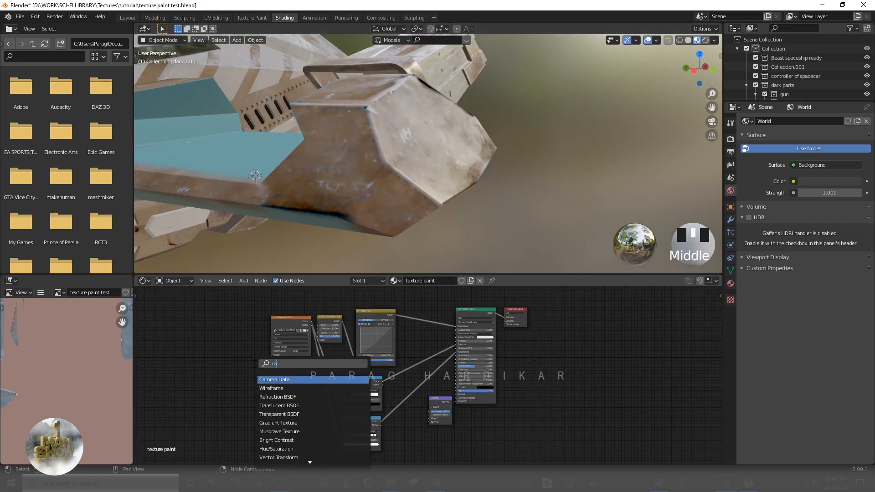
pyautogui.click(268, 380)
pyautogui.click(293, 423)
pyautogui.moveTo(284, 317); pyautogui.dragTo(197, 330)
# Link the image texture's color through the third ColorRamp to the Bump Height, and the Bump Normal to the Principled BSDF.
pyautogui.hotkey('ctrl', 'space')
pyautogui.scroll(-4, 196, 209)
pyautogui.moveTo(53, 164); pyautogui.dragTo(249, 201, button='middle')
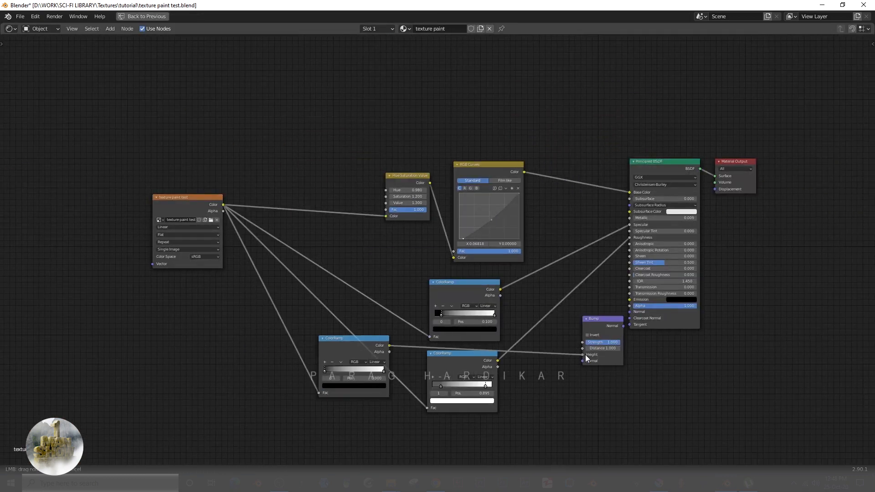
pyautogui.hotkey('ctrl', 'space')
# Set the Bump node's Strength to 0.070.
pyautogui.scroll(4, 471, 322)
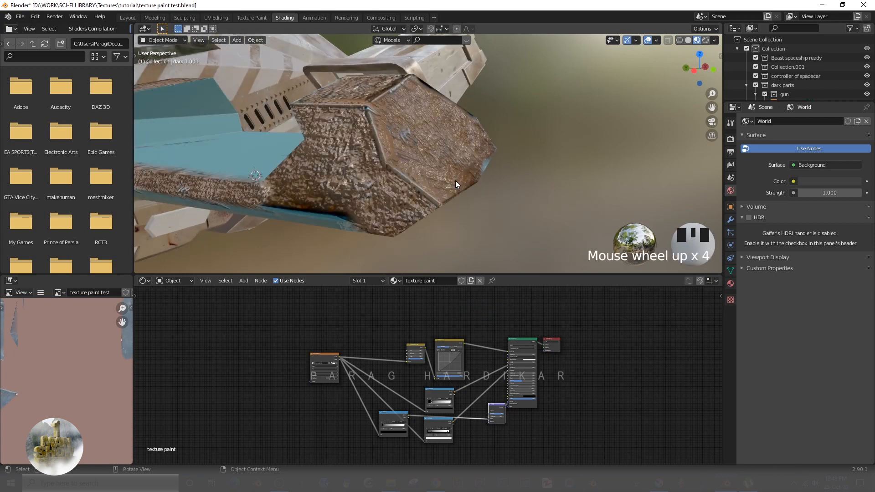
pyautogui.click(468, 322)
pyautogui.write('.07')
pyautogui.press('Return')
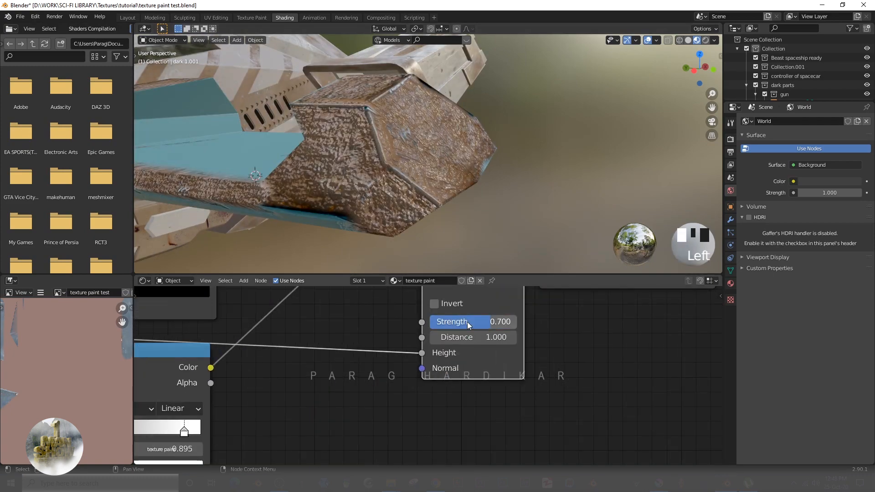
pyautogui.click(475, 319)
pyautogui.write('.07')
pyautogui.press('Return')
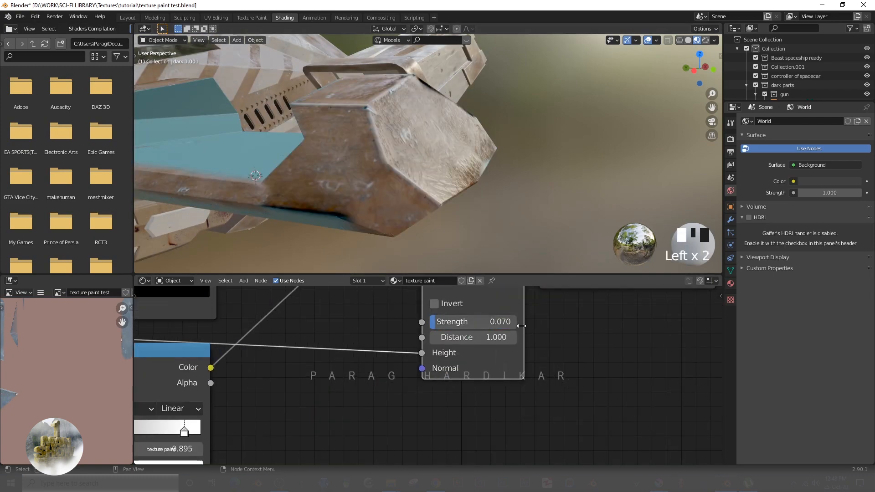
# Lower the Bump node's Strength to 0.012 while checking the end block's surface up close.
pyautogui.scroll(2, 522, 324)
pyautogui.scroll(3, 524, 151)
pyautogui.keyDown('shift'); pyautogui.moveTo(526, 141); pyautogui.dragTo(480, 174, button='middle'); pyautogui.keyUp('shift')
pyautogui.moveTo(478, 315); pyautogui.dragTo(472, 315)
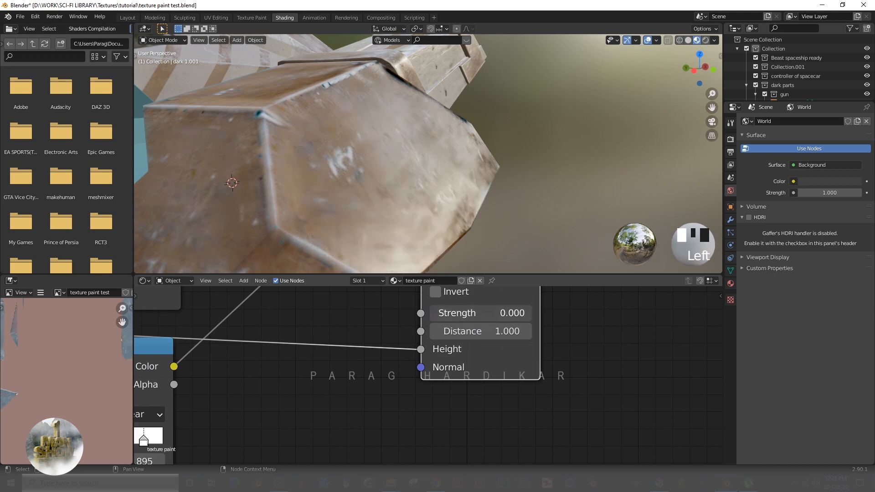
pyautogui.scroll(-6, 457, 185)
pyautogui.scroll(3, 479, 193)
pyautogui.scroll(-4, 456, 180)
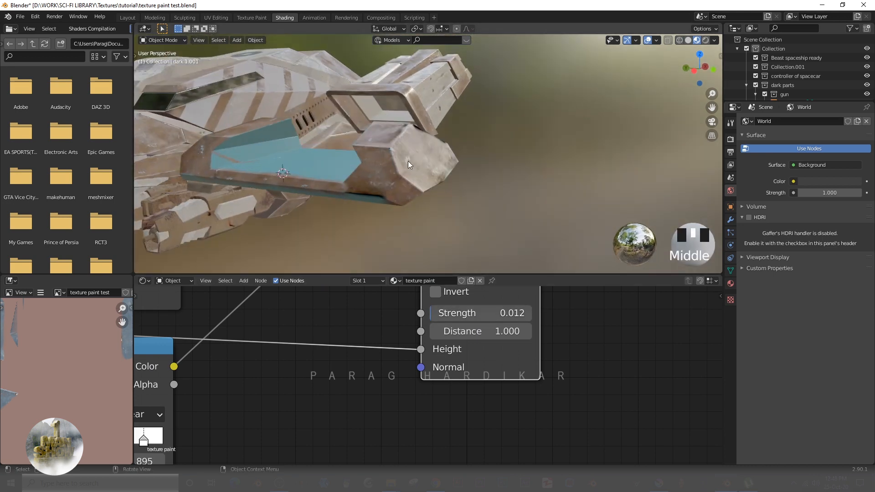
# Reset the Principled BSDF Metallic value to 0.000 and select the painted part.
pyautogui.scroll(-6, 497, 337)
pyautogui.moveTo(496, 319); pyautogui.dragTo(497, 455, button='middle')
pyautogui.click(435, 165)
pyautogui.keyDown('shift'); pyautogui.moveTo(478, 168); pyautogui.dragTo(466, 239, button='middle'); pyautogui.keyUp('shift')
pyautogui.moveTo(529, 314); pyautogui.dragTo(488, 383, button='middle')
pyautogui.keyDown('shift'); pyautogui.moveTo(478, 205); pyautogui.dragTo(477, 177, button='middle'); pyautogui.keyUp('shift')
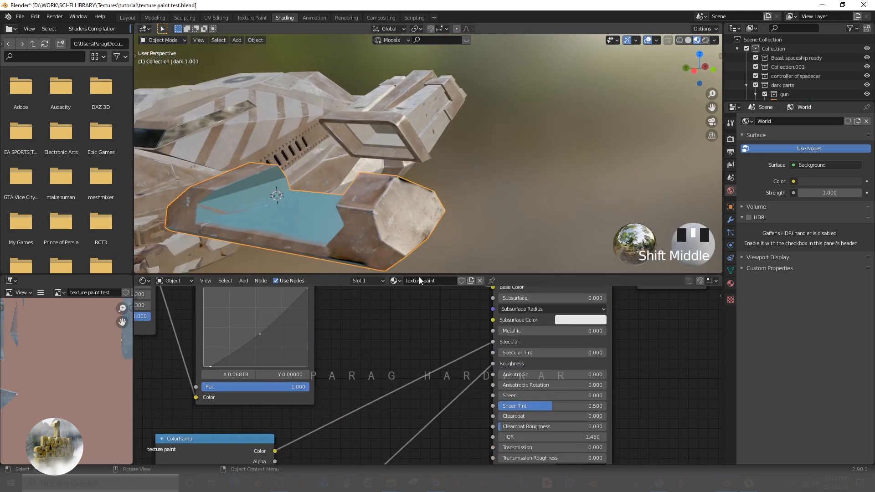
# Move the roughness ColorRamp's white stop close to the ramp's end and its grey stop to 0.050.
pyautogui.moveTo(314, 460); pyautogui.dragTo(515, 301, button='middle')
pyautogui.scroll(2, 441, 386)
pyautogui.moveTo(513, 388); pyautogui.dragTo(525, 388)
pyautogui.scroll(2, 469, 200)
pyautogui.moveTo(469, 201); pyautogui.dragTo(478, 182, button='middle')
pyautogui.moveTo(393, 389); pyautogui.dragTo(380, 389)
pyautogui.scroll(-6, 355, 376)
# Set the specular ColorRamp's dark stop to position 0.145 and compare the part with the rest of the spaceship.
pyautogui.moveTo(326, 360); pyautogui.dragTo(394, 410, button='middle')
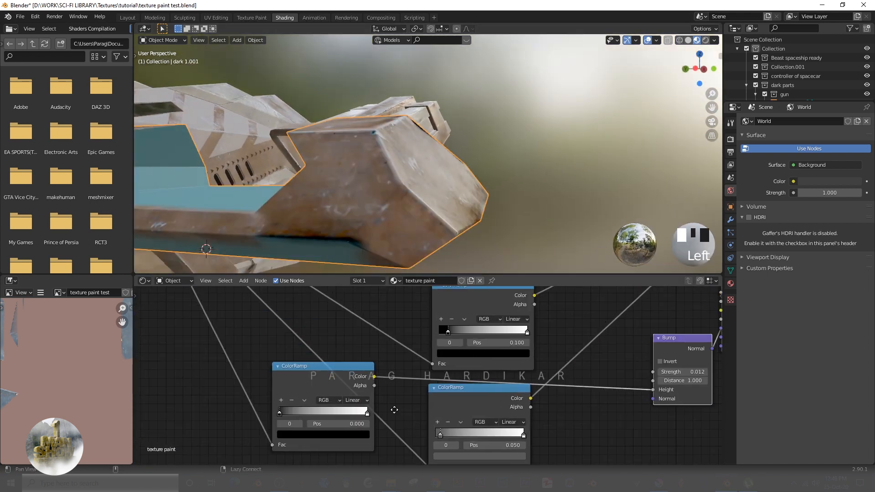
pyautogui.scroll(5, 479, 333)
pyautogui.moveTo(478, 332); pyautogui.dragTo(428, 363, button='middle')
pyautogui.moveTo(503, 363); pyautogui.dragTo(526, 354)
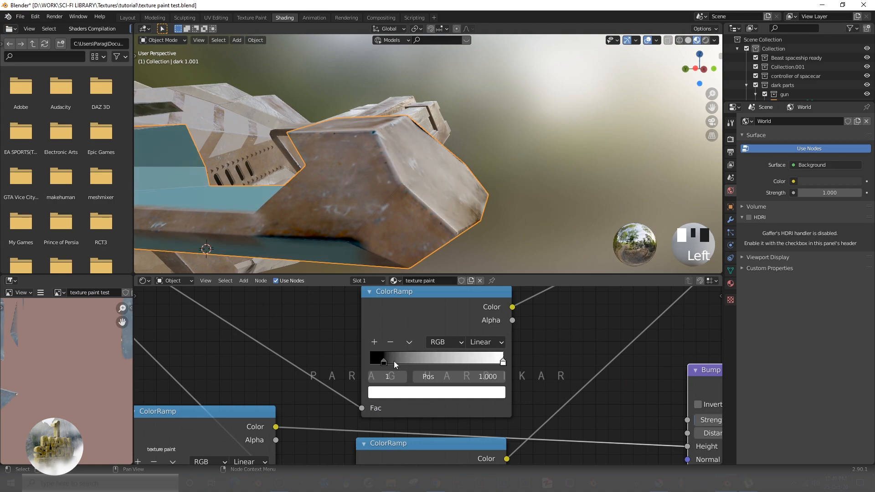
pyautogui.moveTo(385, 362); pyautogui.dragTo(391, 362)
pyautogui.click(561, 168)
pyautogui.moveTo(558, 171); pyautogui.dragTo(437, 200, button='middle')
pyautogui.scroll(-5, 492, 201)
pyautogui.keyDown('shift'); pyautogui.moveTo(501, 200); pyautogui.dragTo(525, 197, button='middle'); pyautogui.keyUp('shift')
pyautogui.scroll(4, 554, 197)
pyautogui.scroll(4, 526, 196)
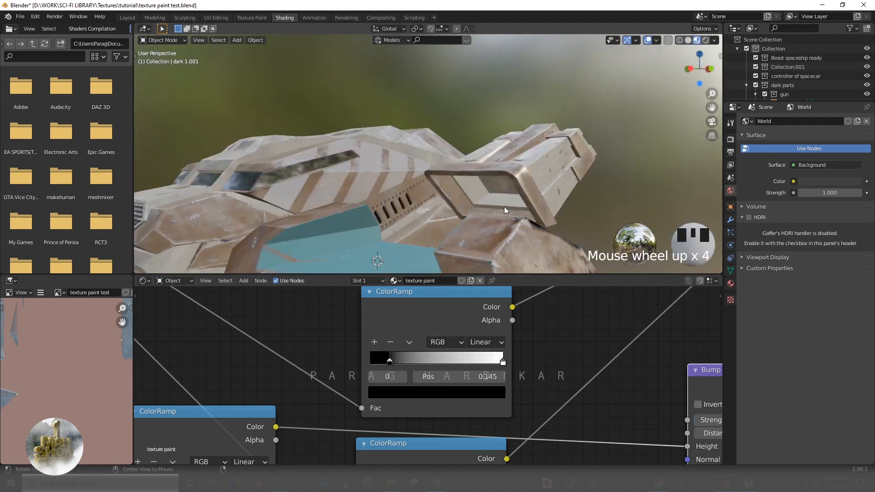
# Inspect the painted part against the rest of the spaceship in the Layout workspace, toggling its isolated view.
pyautogui.click(128, 17)
pyautogui.moveTo(387, 319)
pyautogui.mouseDown(button='middle')
pyautogui.moveTo(361, 333)
pyautogui.moveTo(354, 321)
pyautogui.mouseUp(button='middle')
pyautogui.scroll(-5, 356, 327)
pyautogui.scroll(4, 392, 283)
pyautogui.moveTo(524, 216); pyautogui.dragTo(459, 207, button='middle')
pyautogui.click(459, 207)
pyautogui.keyDown('shift'); pyautogui.moveTo(499, 244); pyautogui.dragTo(410, 314, button='middle'); pyautogui.keyUp('shift')
pyautogui.press('/')
pyautogui.press('/')
pyautogui.click(410, 314)
pyautogui.moveTo(501, 306); pyautogui.dragTo(389, 339, button='middle')
pyautogui.scroll(-1, 378, 344)
pyautogui.scroll(2, 387, 340)
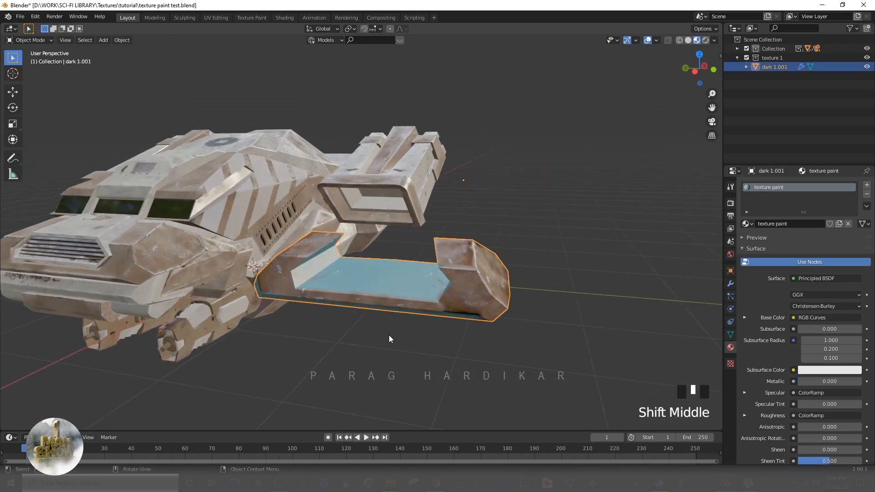
# Replace the part's texture paint material with a new material named "default textures".
pyautogui.click(867, 194)
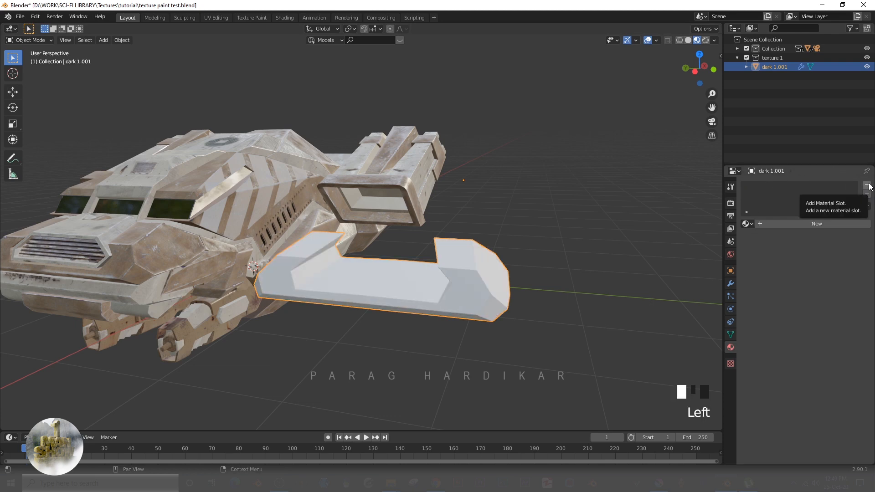
pyautogui.click(808, 223)
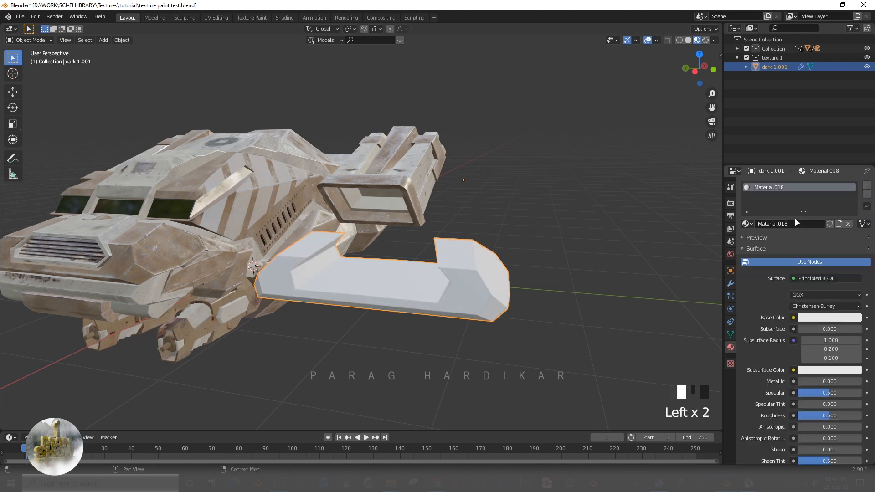
pyautogui.click(794, 222)
pyautogui.write('default textures')
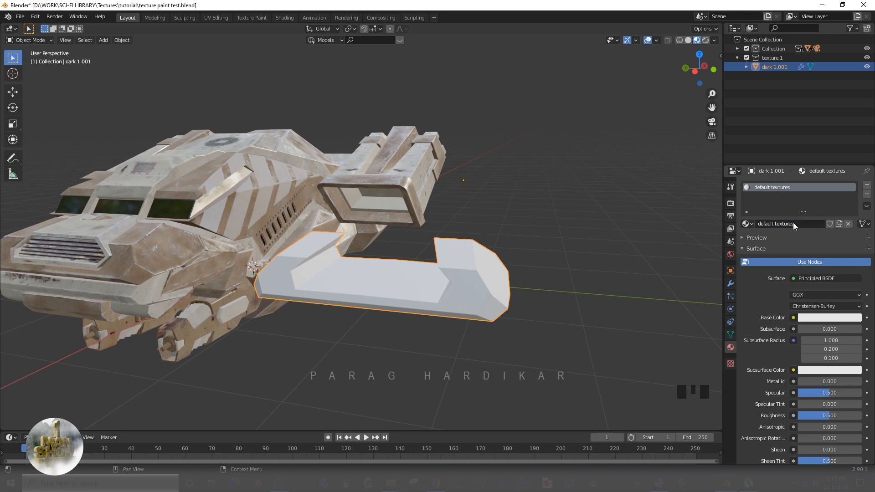
pyautogui.press('Return')
# Go to the Shading workspace and bring the part and the new material's Principled BSDF node into close view.
pyautogui.click(284, 17)
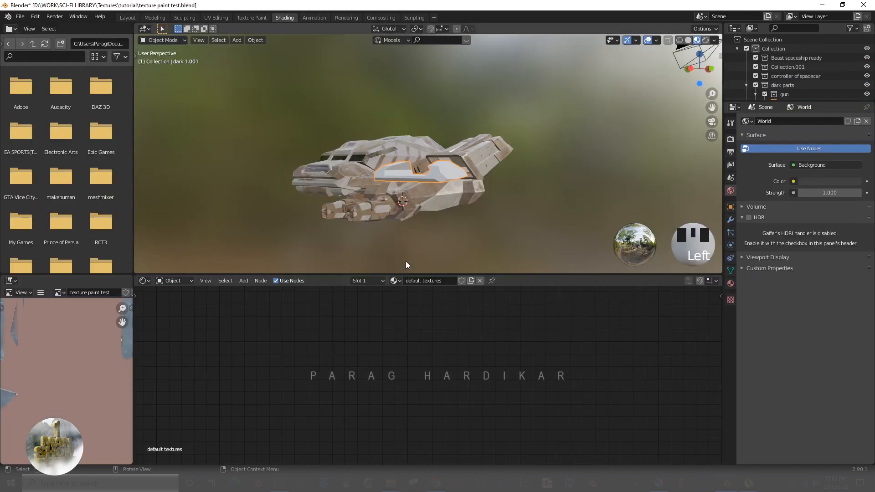
pyautogui.scroll(-6, 427, 338)
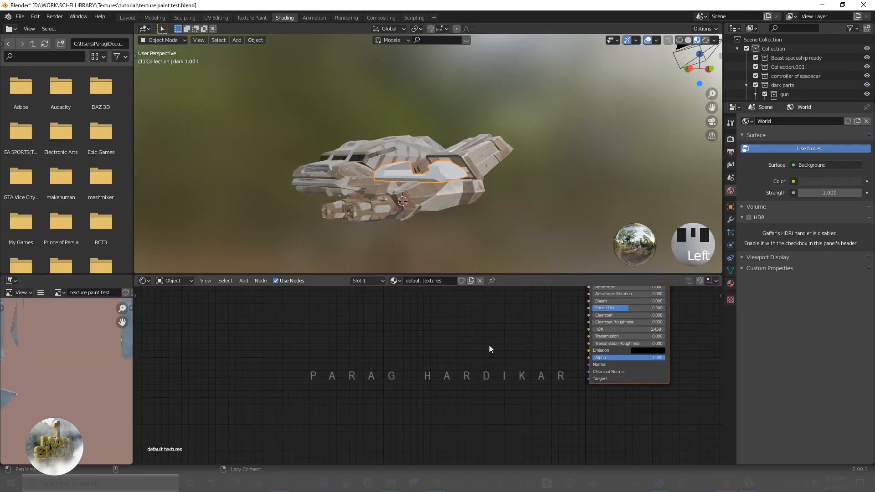
pyautogui.keyDown('alt'); pyautogui.moveTo(489, 345); pyautogui.dragTo(411, 395); pyautogui.keyUp('alt')
pyautogui.keyDown('alt'); pyautogui.moveTo(451, 340); pyautogui.dragTo(346, 417); pyautogui.keyUp('alt')
pyautogui.scroll(3, 346, 417)
pyautogui.keyDown('alt'); pyautogui.moveTo(387, 355); pyautogui.dragTo(393, 420); pyautogui.keyUp('alt')
pyautogui.scroll(-2, 393, 421)
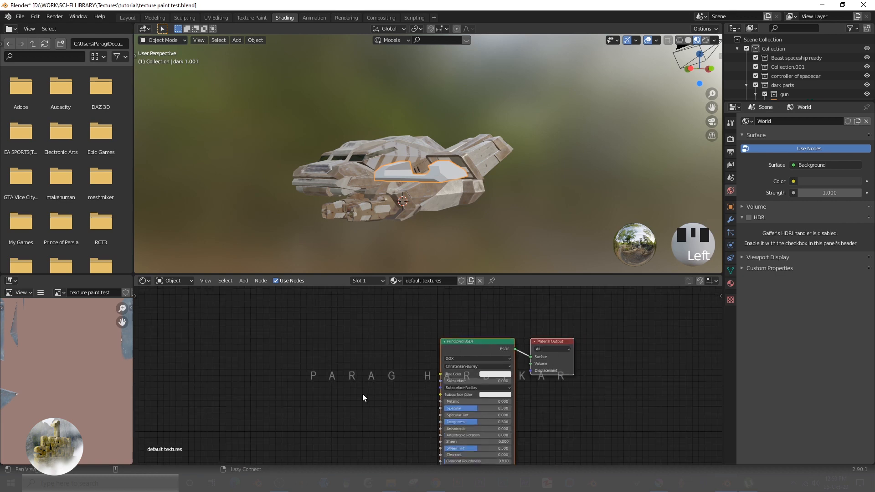
pyautogui.keyDown('alt'); pyautogui.moveTo(362, 394); pyautogui.dragTo(450, 359); pyautogui.keyUp('alt')
pyautogui.press('`')
pyautogui.click(505, 201)
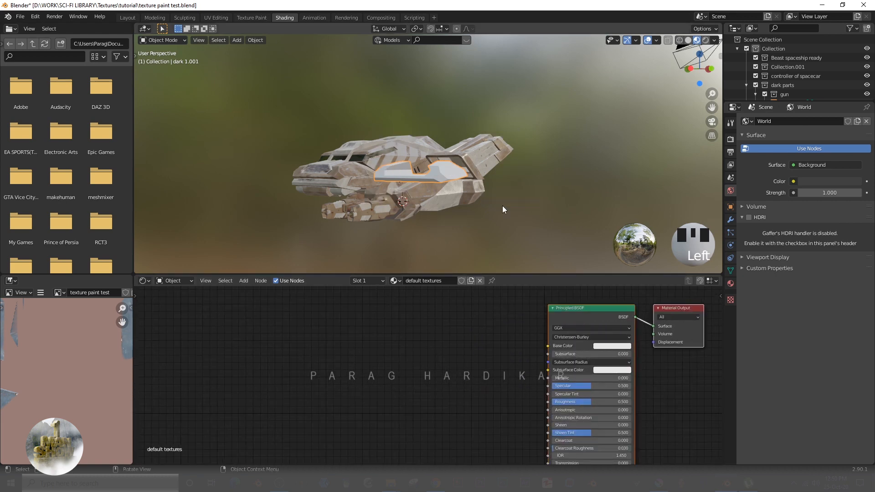
pyautogui.moveTo(502, 206); pyautogui.dragTo(487, 196, button='middle')
pyautogui.scroll(4, 513, 188)
pyautogui.scroll(-1, 461, 207)
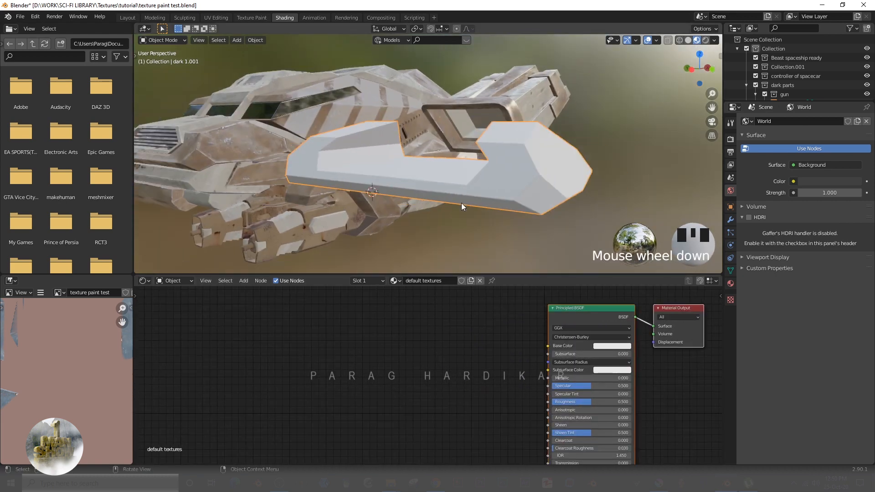
# Add a Noise Texture node in the free space before the Principled BSDF.
pyautogui.click(389, 365)
pyautogui.hotkey('shift', 'a')
pyautogui.click(346, 364)
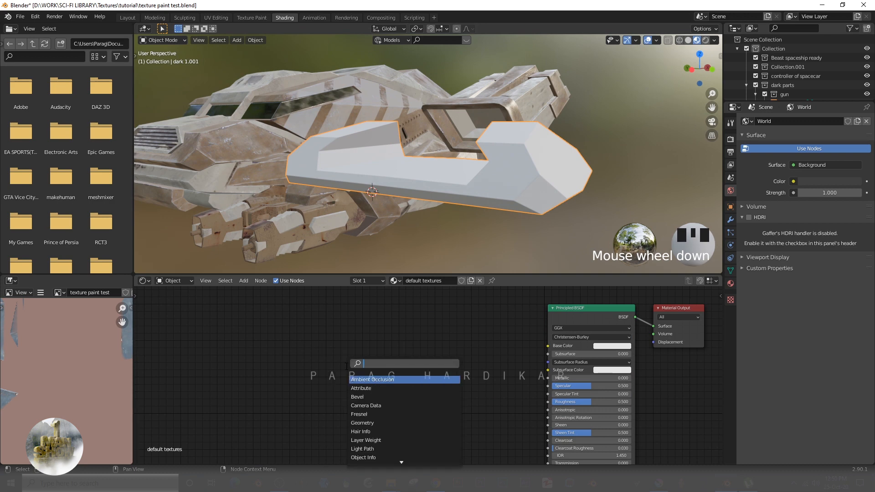
pyautogui.write('noise')
pyautogui.press('Return')
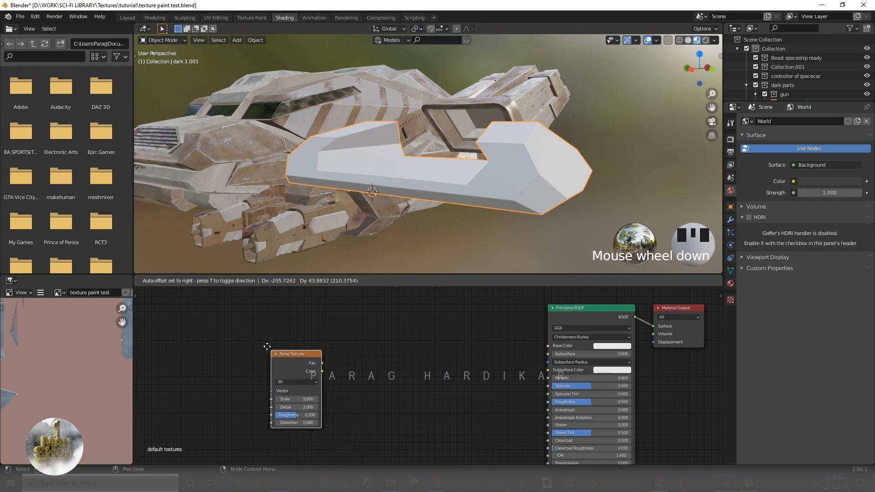
# Add a ColorRamp node between the Noise Texture and the Principled BSDF, and enlarge the node editor area.
pyautogui.hotkey('shift', 'a')
pyautogui.click(348, 368)
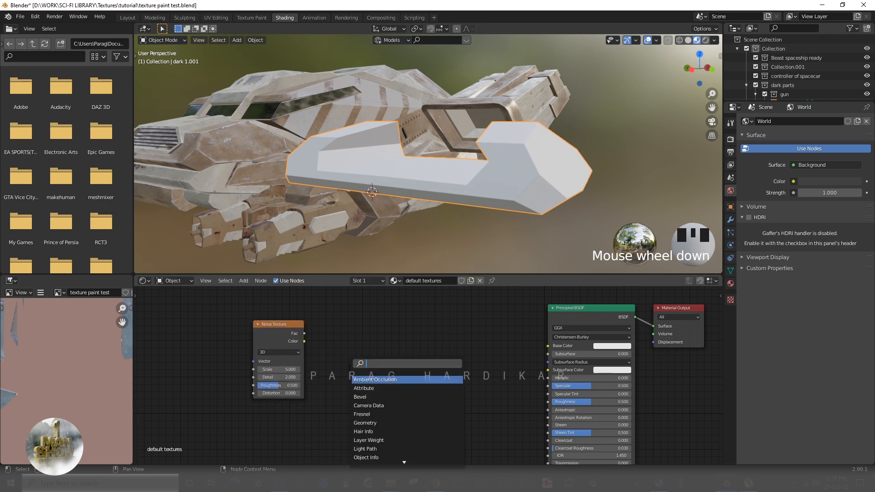
pyautogui.write('ramp')
pyautogui.press('Return')
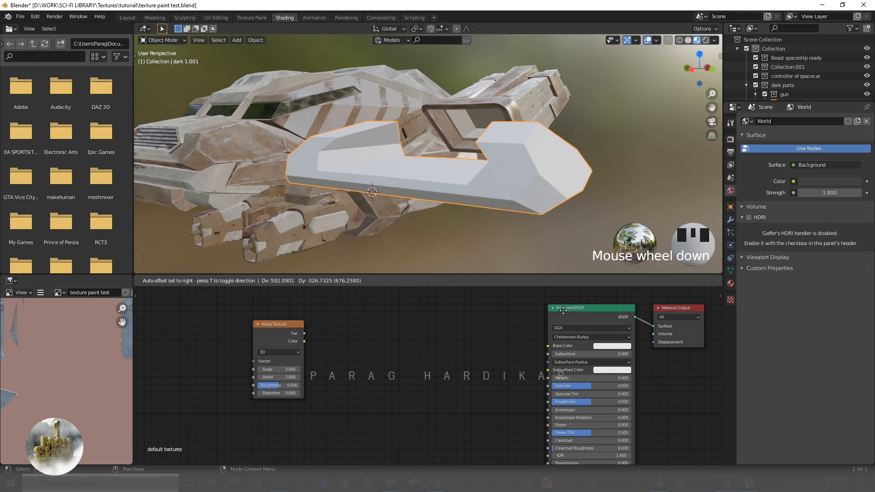
pyautogui.scroll(-5, 428, 378)
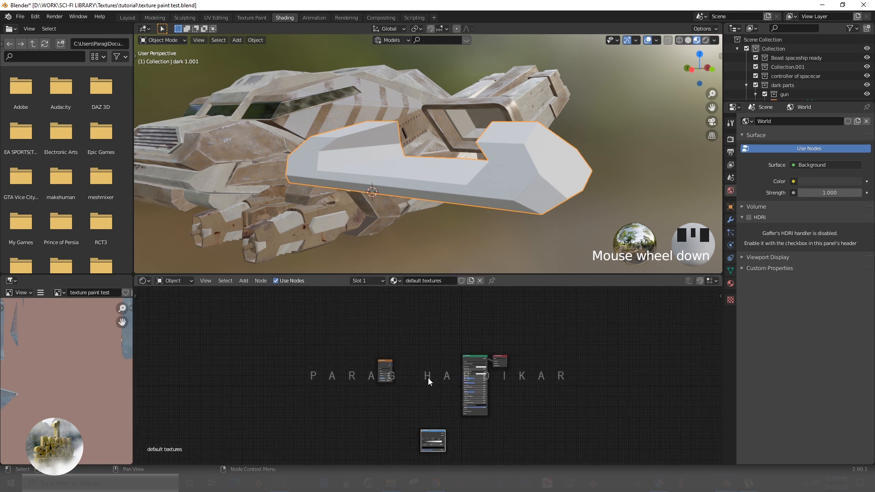
pyautogui.scroll(5, 429, 363)
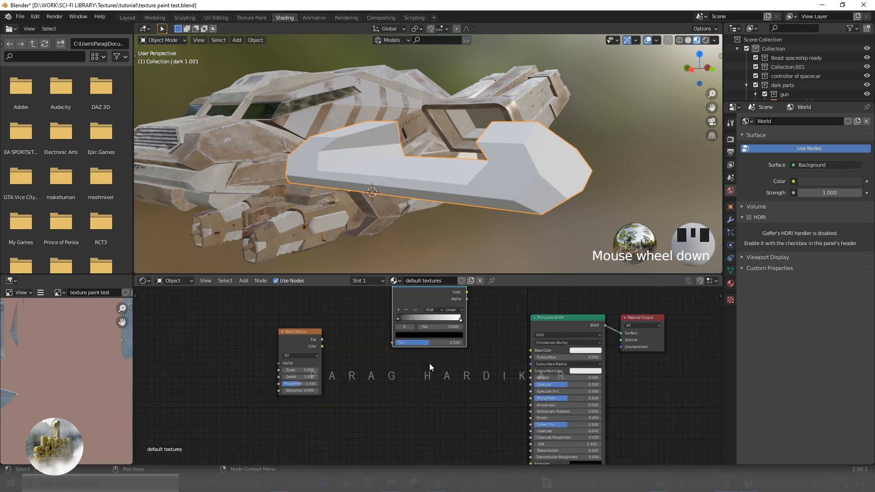
pyautogui.click(425, 354)
pyautogui.scroll(2, 425, 355)
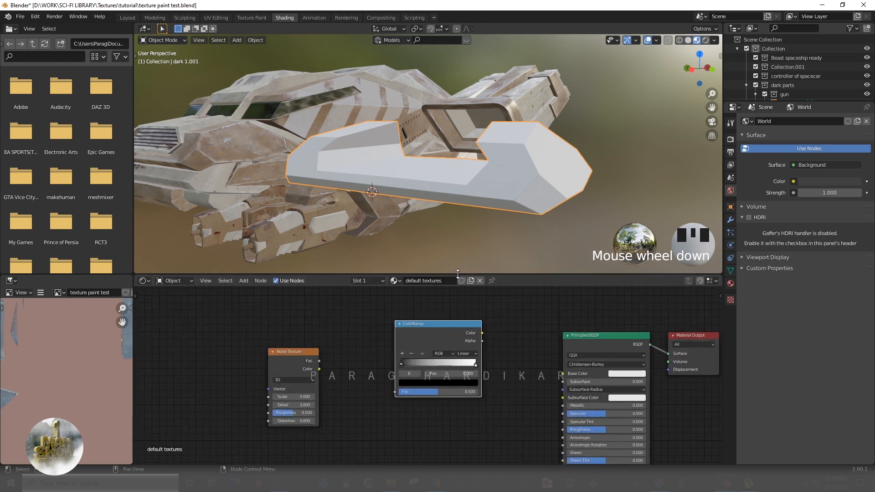
pyautogui.moveTo(456, 274); pyautogui.dragTo(453, 223)
pyautogui.scroll(2, 485, 168)
pyautogui.moveTo(485, 168); pyautogui.dragTo(484, 159, button='middle')
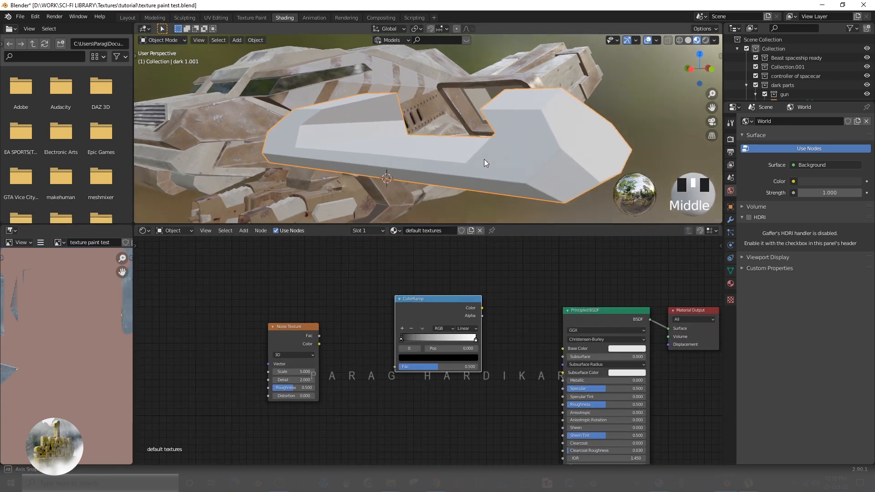
pyautogui.scroll(-1, 511, 398)
pyautogui.moveTo(510, 398); pyautogui.dragTo(484, 366, button='middle')
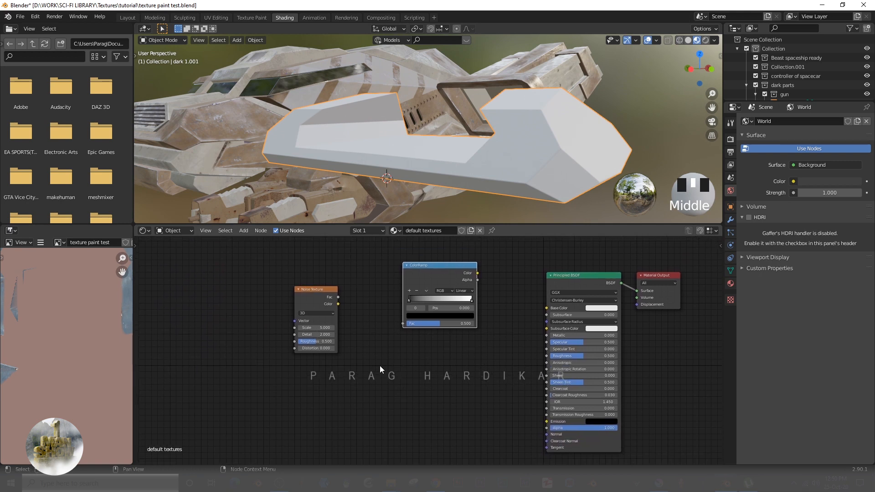
pyautogui.moveTo(423, 282); pyautogui.dragTo(413, 324)
pyautogui.scroll(2, 417, 337)
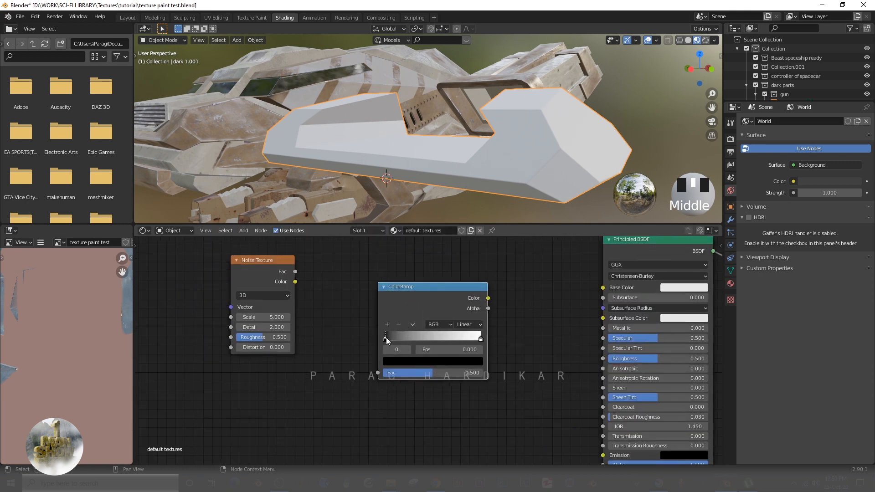
# Color the ramp's first stop dark brown and its last stop light tan by sampling the spaceship's hull.
pyautogui.click(394, 363)
pyautogui.click(461, 319)
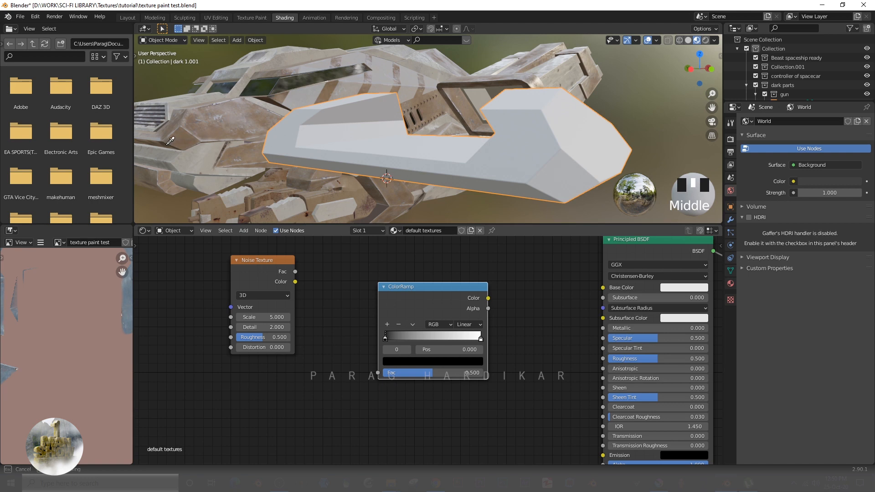
pyautogui.click(464, 363)
pyautogui.click(460, 320)
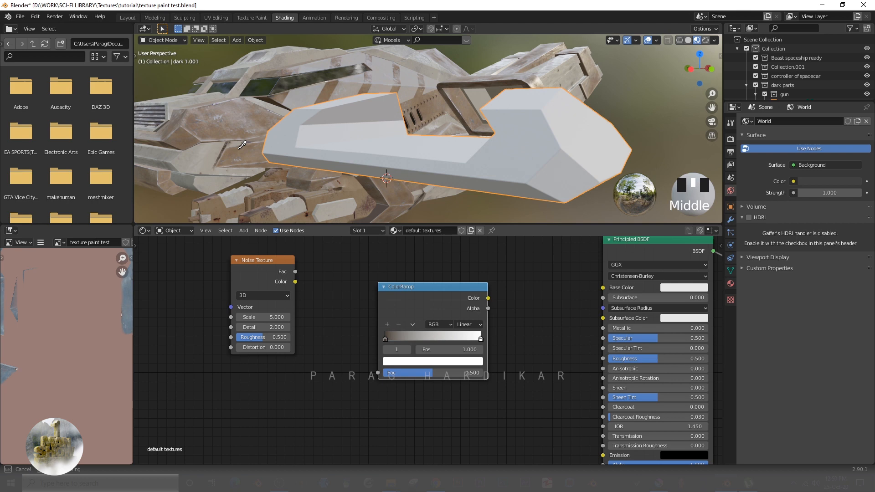
pyautogui.click(216, 128)
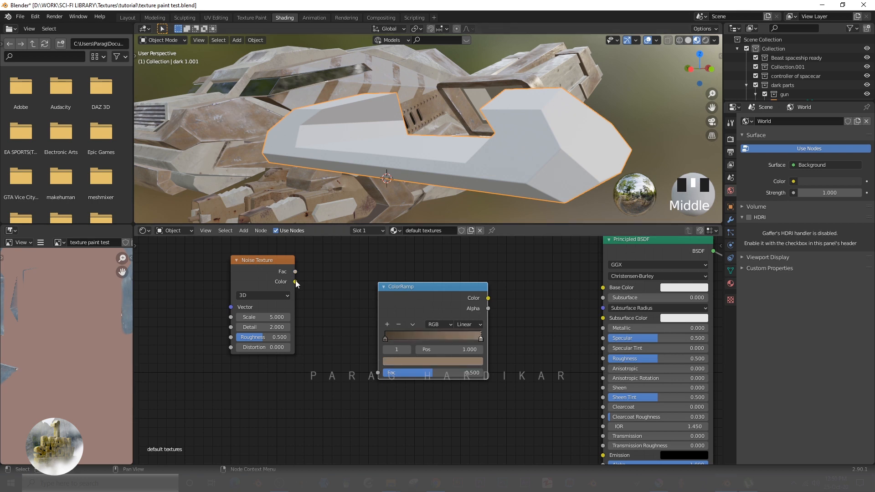
# Connect the Noise Texture's Color to the ColorRamp's Fac and the ramp's Color to the Principled BSDF's Base Color.
pyautogui.moveTo(296, 283); pyautogui.dragTo(325, 328)
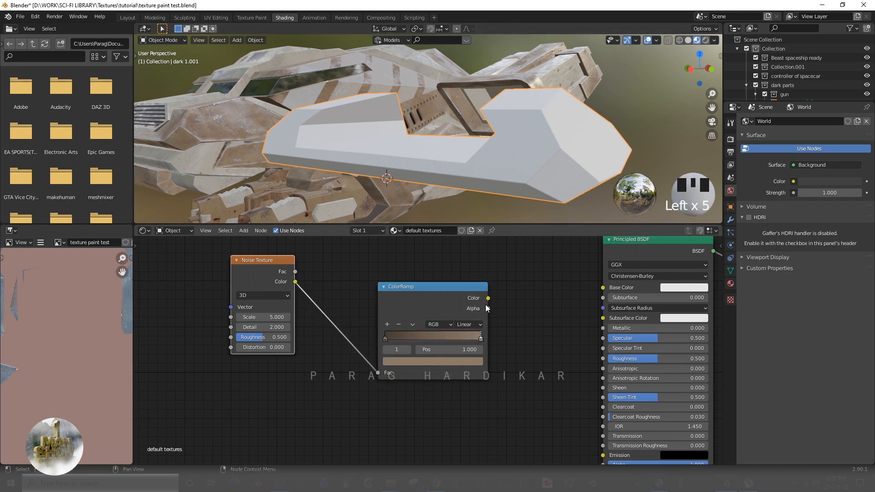
pyautogui.moveTo(488, 298); pyautogui.dragTo(494, 298)
pyautogui.moveTo(608, 289); pyautogui.dragTo(606, 289)
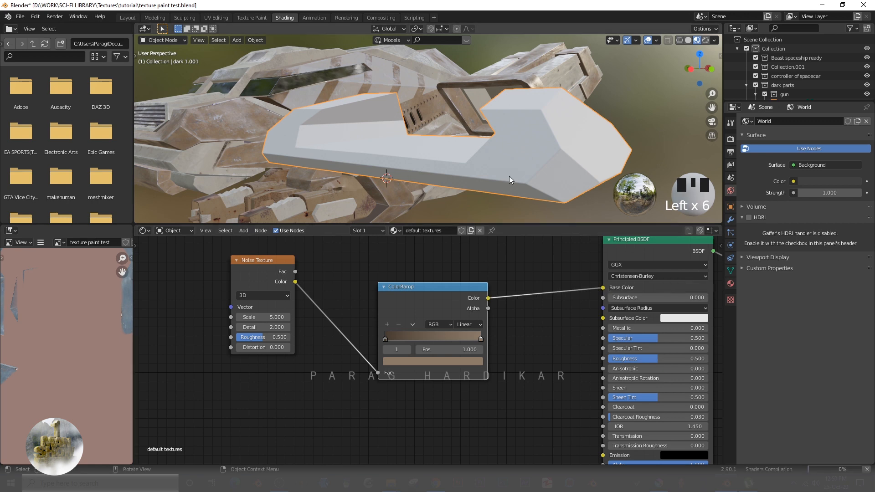
pyautogui.scroll(-4, 515, 169)
pyautogui.scroll(-2, 557, 346)
pyautogui.scroll(4, 489, 155)
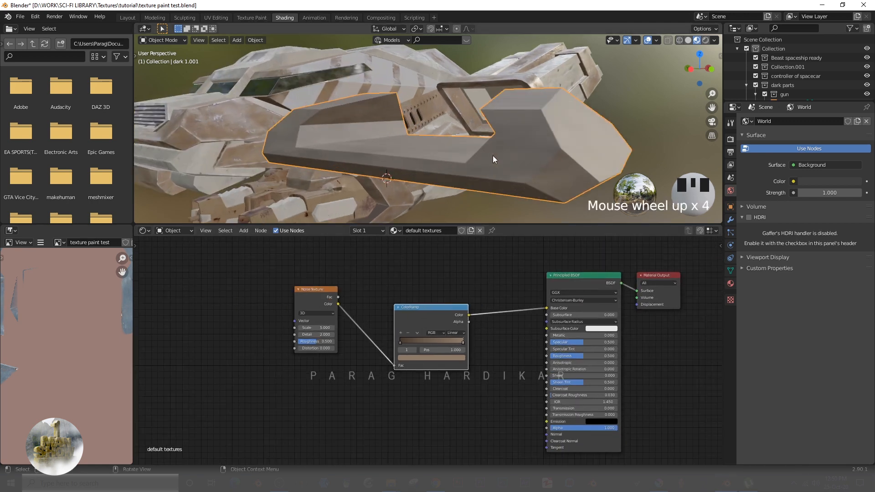
# Move the ramp's dark stop to position 0.314 and set the Noise Texture Scale to 15.
pyautogui.scroll(4, 420, 341)
pyautogui.moveTo(366, 335); pyautogui.dragTo(369, 335)
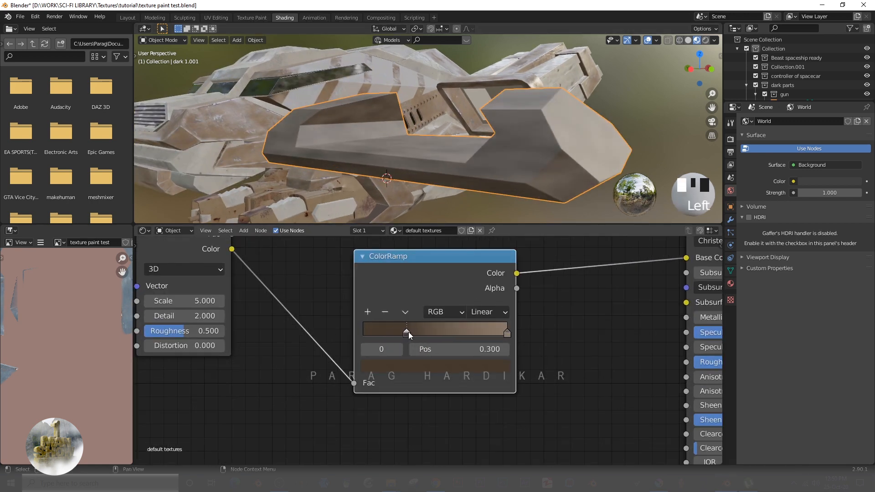
pyautogui.click(186, 301)
pyautogui.write('50')
pyautogui.press('Return')
pyautogui.click(185, 302)
pyautogui.write('15')
pyautogui.press('Return')
pyautogui.scroll(-2, 365, 169)
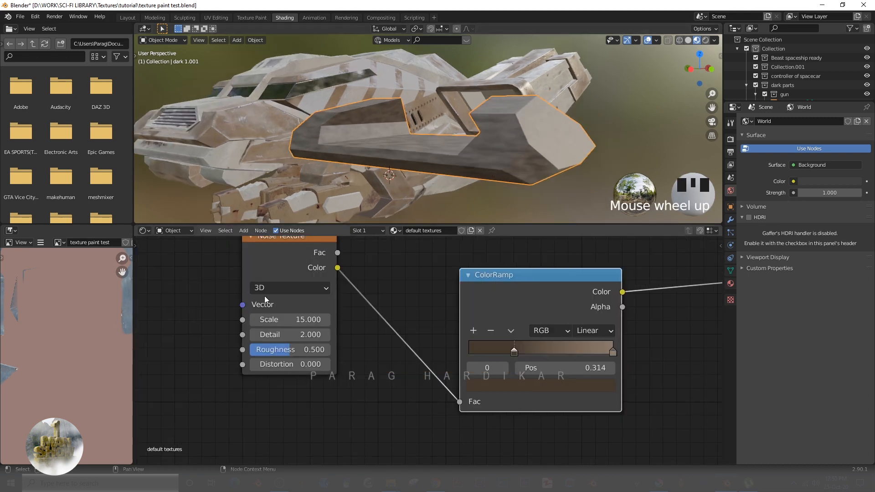
# Add Texture Coordinate and Mapping nodes feeding the Noise Texture's Vector input.
pyautogui.hotkey('ctrl', 't')
pyautogui.moveTo(214, 325); pyautogui.dragTo(246, 320)
pyautogui.moveTo(410, 175); pyautogui.dragTo(542, 185, button='middle')
pyautogui.scroll(6, 428, 350)
# Set the Noise Texture's Scale to 18.9, Detail to 16 and Roughness to 1.000.
pyautogui.moveTo(403, 359); pyautogui.dragTo(426, 358)
pyautogui.scroll(-4, 429, 351)
pyautogui.scroll(-3, 456, 146)
pyautogui.scroll(3, 368, 371)
pyautogui.moveTo(368, 372); pyautogui.dragTo(410, 372)
pyautogui.scroll(4, 429, 146)
pyautogui.moveTo(428, 146); pyautogui.dragTo(439, 146, button='middle')
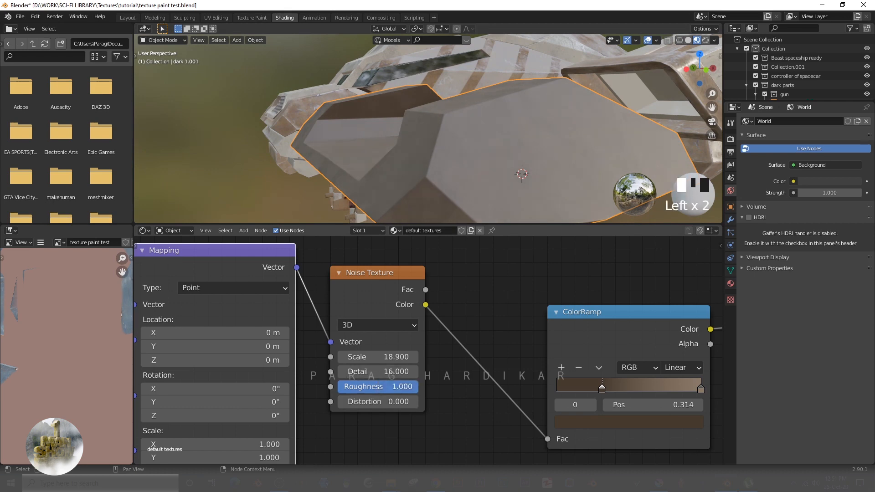
# Set the Noise Texture's Roughness to 0.608 and Distortion to 0.400, then deselect the part to check its surface.
pyautogui.moveTo(417, 387); pyautogui.dragTo(387, 386)
pyautogui.scroll(-4, 401, 151)
pyautogui.keyDown('shift'); pyautogui.moveTo(410, 149); pyautogui.dragTo(379, 160, button='middle'); pyautogui.keyUp('shift')
pyautogui.moveTo(387, 402)
pyautogui.mouseDown()
pyautogui.moveTo(401, 402)
pyautogui.moveTo(393, 401)
pyautogui.mouseUp()
pyautogui.moveTo(412, 182); pyautogui.dragTo(411, 141, button='middle')
pyautogui.hotkey('alt', 'a')
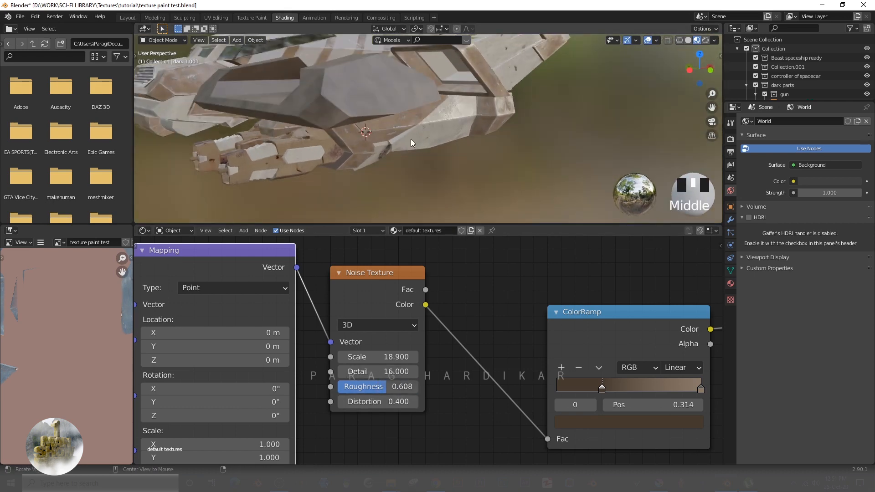
# Add a middle stop to the ColorRamp at position 0.677 and give it a more saturated brown.
pyautogui.moveTo(607, 360); pyautogui.dragTo(351, 349, button='middle')
pyautogui.scroll(-1, 364, 360)
pyautogui.moveTo(361, 373); pyautogui.dragTo(376, 373)
pyautogui.click(322, 354)
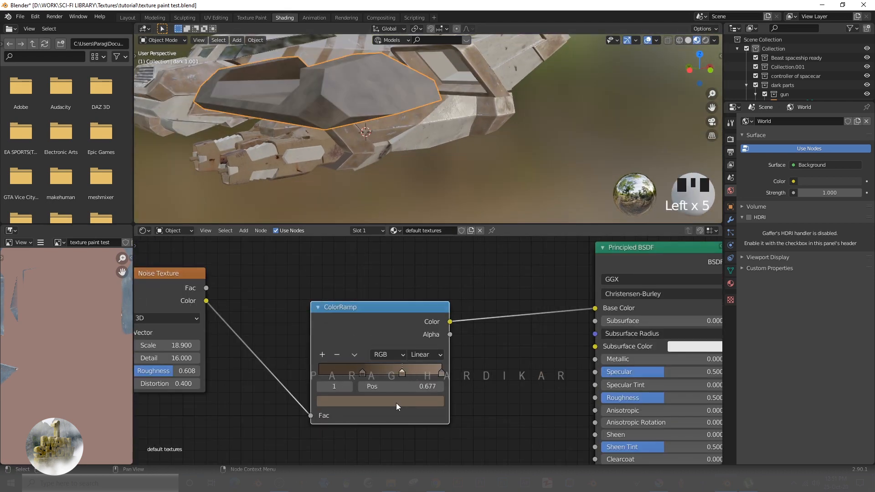
pyautogui.click(383, 401)
pyautogui.moveTo(350, 362); pyautogui.dragTo(369, 363)
pyautogui.moveTo(438, 137); pyautogui.dragTo(464, 141, button='middle')
pyautogui.scroll(-5, 455, 350)
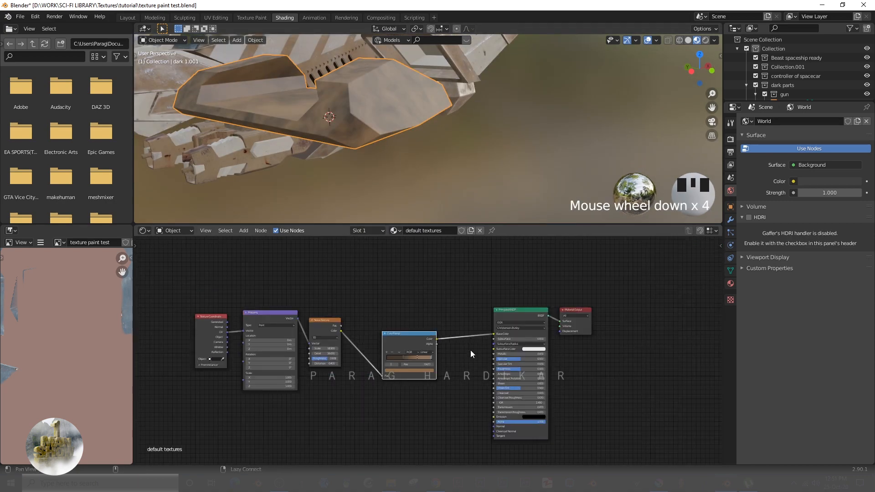
# Place the Principled BSDF right beside the ColorRamp and move the Material Output farther away, leaving free space between them.
pyautogui.scroll(2, 478, 392)
pyautogui.moveTo(373, 106); pyautogui.dragTo(456, 155, button='middle')
pyautogui.moveTo(611, 328); pyautogui.dragTo(563, 382, button='middle')
pyautogui.moveTo(571, 305); pyautogui.dragTo(648, 270)
pyautogui.scroll(-1, 569, 347)
pyautogui.moveTo(439, 350); pyautogui.dragTo(398, 366)
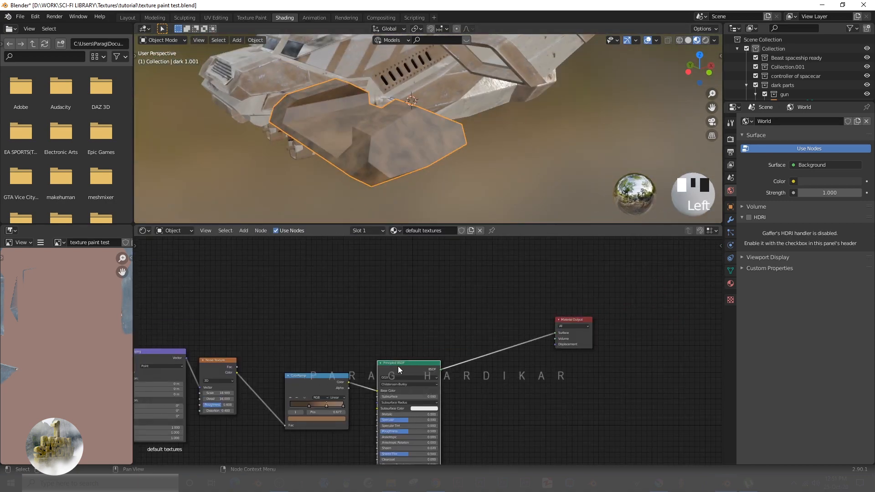
pyautogui.scroll(-1, 397, 366)
pyautogui.moveTo(392, 169); pyautogui.dragTo(401, 180, button='middle')
pyautogui.scroll(4, 401, 181)
pyautogui.moveTo(543, 328); pyautogui.dragTo(575, 310)
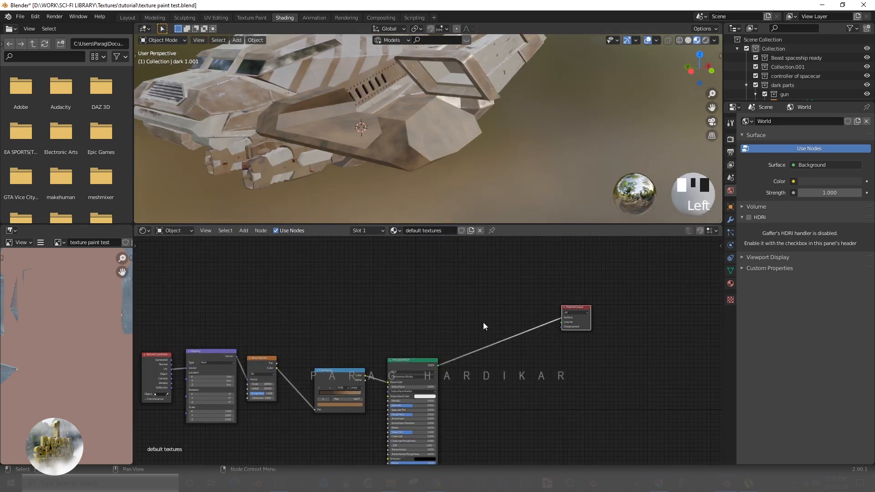
# Duplicate the Principled BSDF node and place the copy above the original.
pyautogui.scroll(4, 428, 350)
pyautogui.moveTo(441, 340); pyautogui.dragTo(445, 394, button='middle')
pyautogui.scroll(-2, 413, 410)
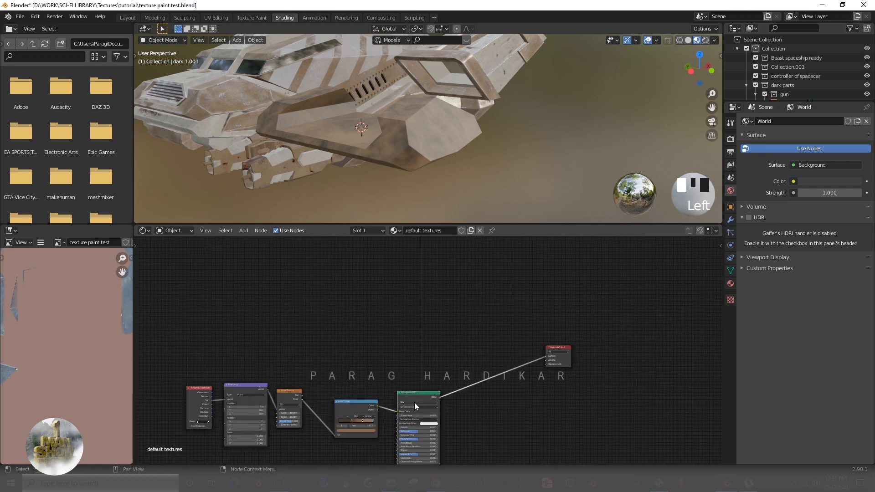
pyautogui.hotkey('shift', 'd')
pyautogui.click(417, 280)
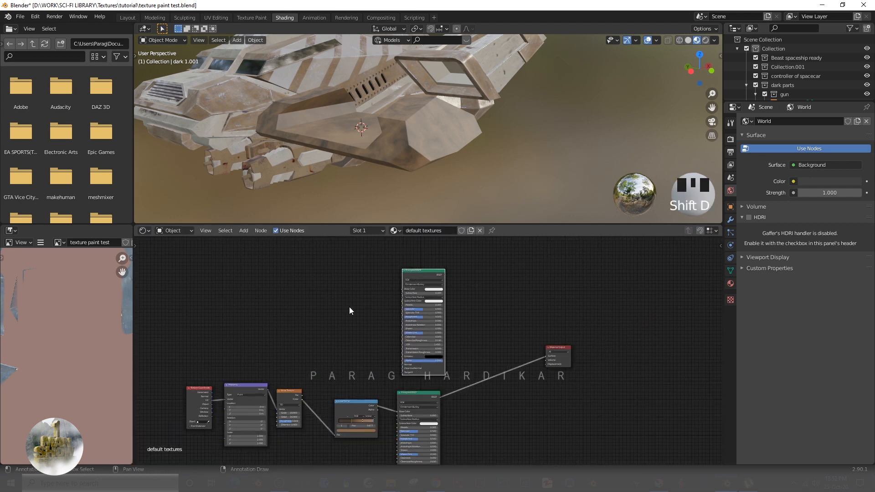
# Add a Mix Shader node on the link between the lower Principled BSDF and the Material Output.
pyautogui.scroll(2, 349, 307)
pyautogui.moveTo(349, 307); pyautogui.dragTo(340, 323, button='middle')
pyautogui.click(533, 313)
pyautogui.hotkey('shift', 'a')
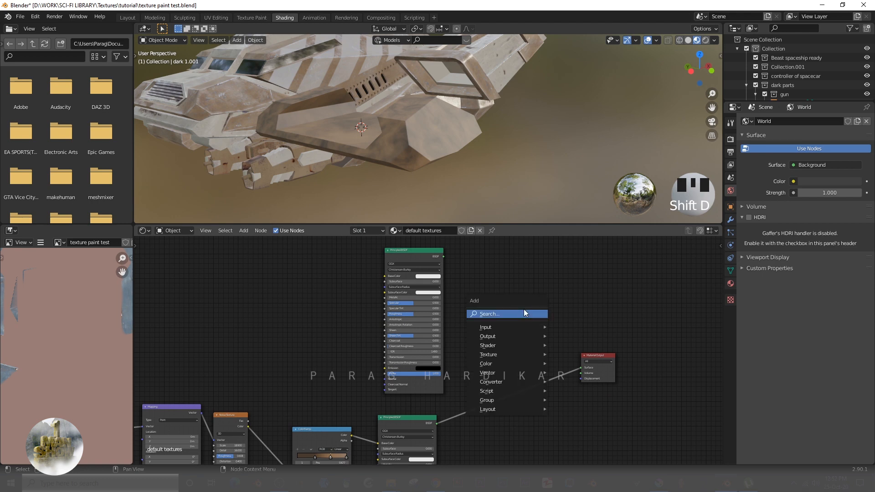
pyautogui.click(524, 309)
pyautogui.write('mix')
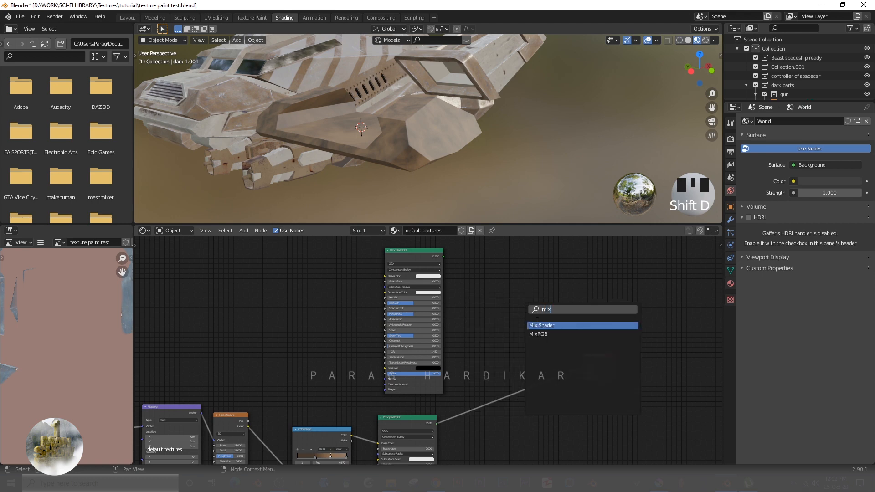
pyautogui.click(539, 325)
pyautogui.click(501, 352)
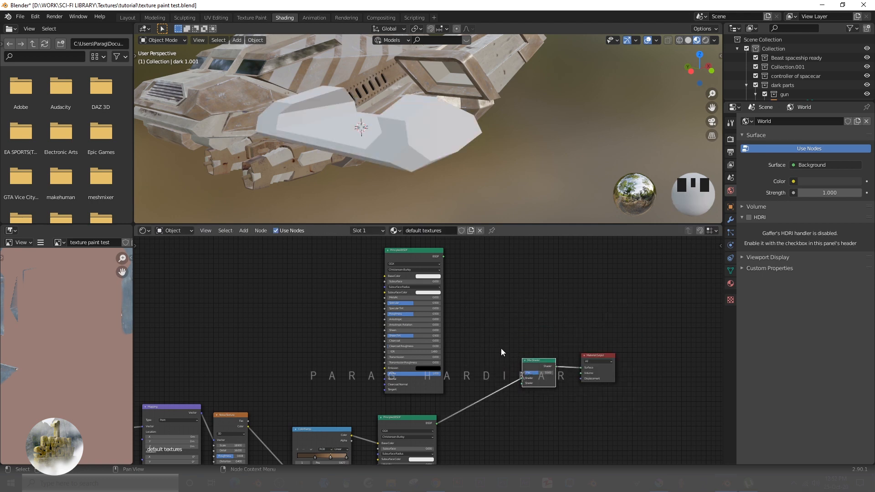
# Connect the duplicated Principled BSDF to the Mix Shader's second shader input and preview it directly through the Material Output.
pyautogui.moveTo(443, 256)
pyautogui.mouseDown()
pyautogui.moveTo(501, 371)
pyautogui.moveTo(523, 383)
pyautogui.mouseUp()
pyautogui.scroll(2, 523, 384)
pyautogui.moveTo(463, 348); pyautogui.dragTo(514, 385, button='middle')
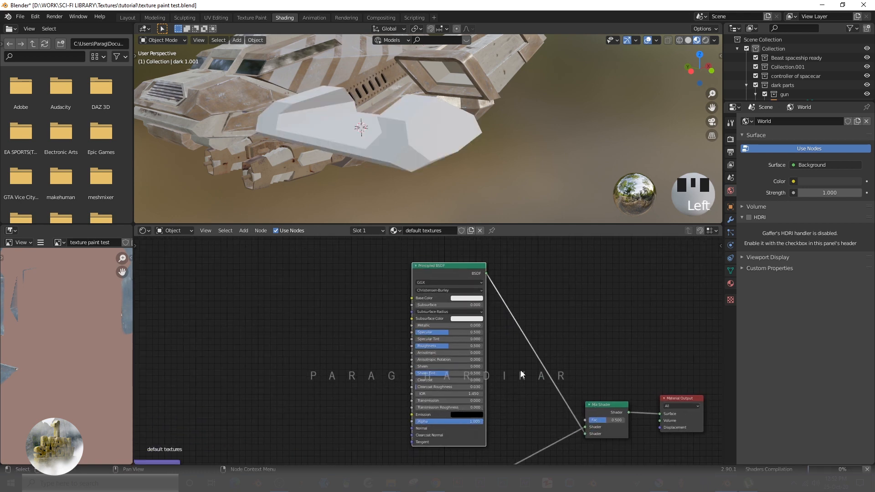
pyautogui.keyDown('shift'); pyautogui.moveTo(535, 417); pyautogui.dragTo(531, 393, button='middle'); pyautogui.keyUp('shift')
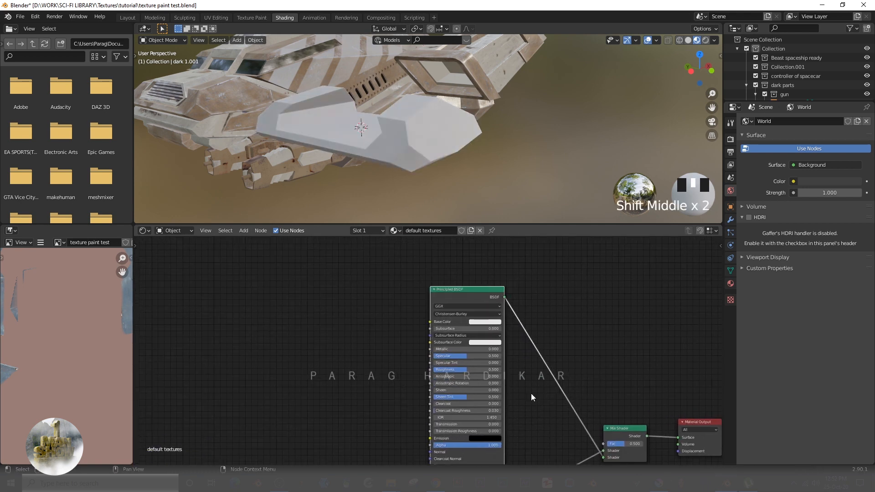
pyautogui.keyDown('ctrl'); pyautogui.keyDown('shift'); pyautogui.click(466, 296); pyautogui.keyUp('shift'); pyautogui.keyUp('ctrl')
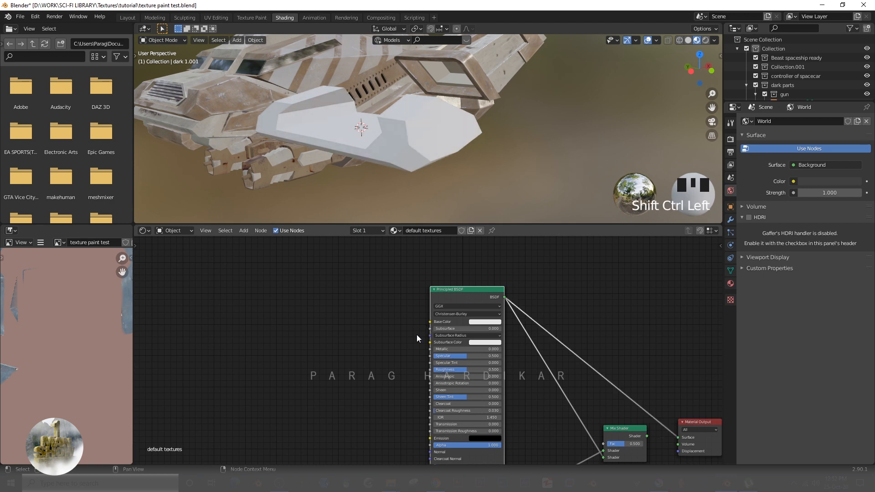
# Set the duplicated Principled BSDF's Metallic to 0.814 and darken its Base Color to a mid grey.
pyautogui.scroll(3, 403, 143)
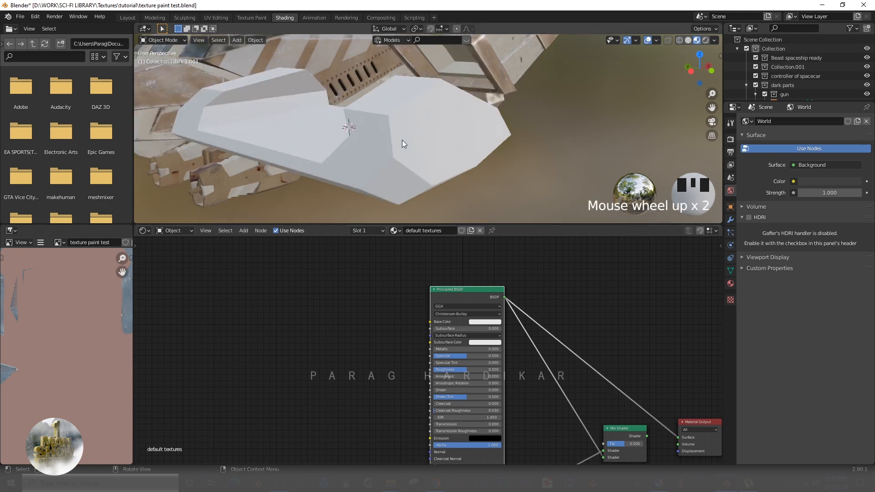
pyautogui.scroll(3, 478, 347)
pyautogui.moveTo(479, 347); pyautogui.dragTo(575, 347)
pyautogui.click(522, 299)
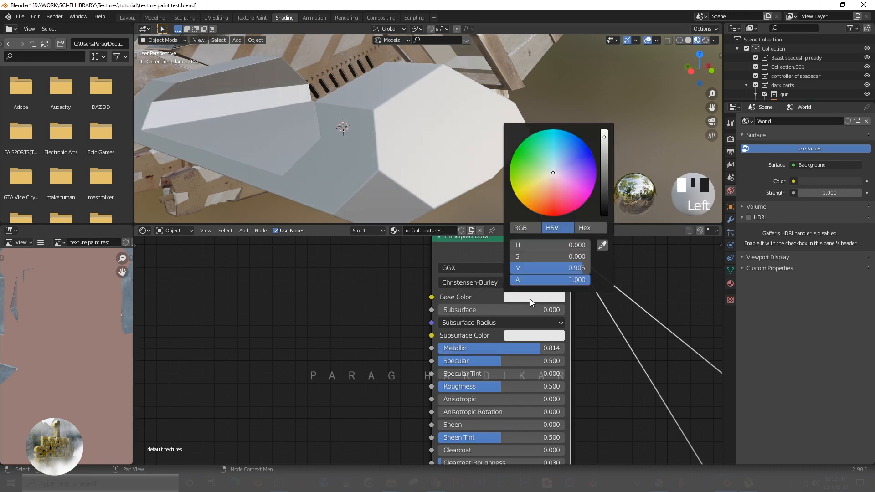
pyautogui.moveTo(606, 158)
pyautogui.mouseDown()
pyautogui.moveTo(605, 170)
pyautogui.moveTo(605, 160)
pyautogui.mouseUp()
pyautogui.keyDown('alt'); pyautogui.moveTo(368, 399); pyautogui.dragTo(434, 363); pyautogui.keyUp('alt')
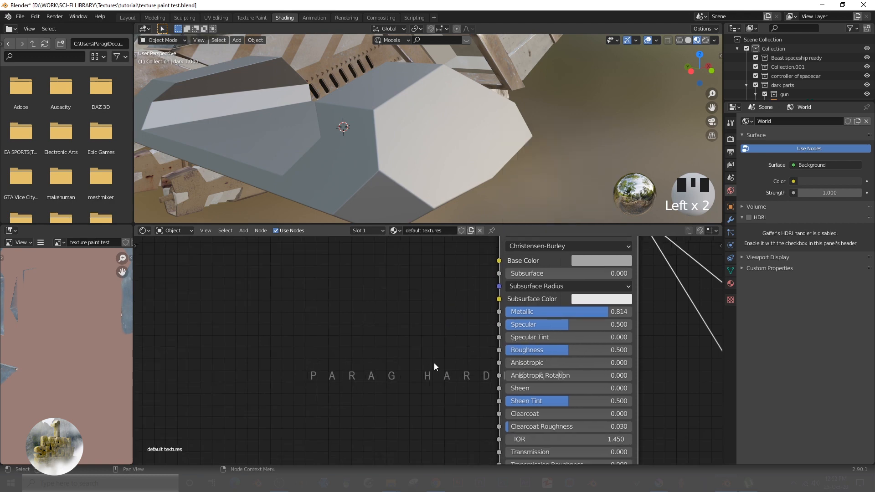
# Add a Noise Texture beside the duplicated Principled BSDF and connect its Color to the shader's Normal input.
pyautogui.scroll(-5, 434, 363)
pyautogui.keyDown('alt'); pyautogui.moveTo(417, 403); pyautogui.dragTo(425, 389); pyautogui.keyUp('alt')
pyautogui.scroll(-4, 389, 361)
pyautogui.scroll(3, 415, 379)
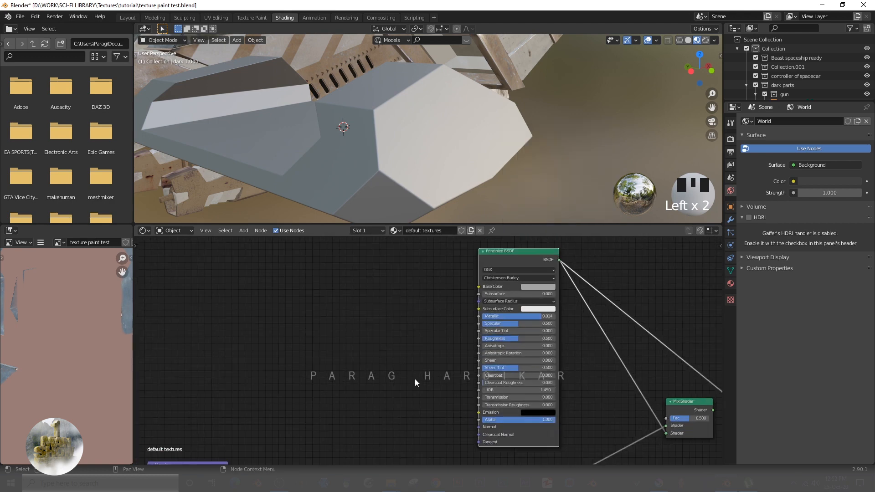
pyautogui.click(365, 374)
pyautogui.hotkey('shift', 'a')
pyautogui.click(332, 365)
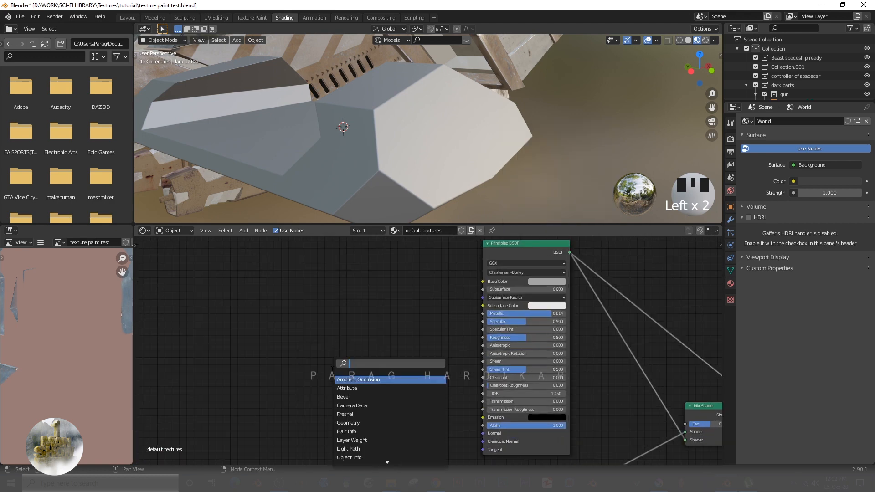
pyautogui.write('noi')
pyautogui.press('Return')
pyautogui.click(407, 392)
pyautogui.moveTo(383, 391); pyautogui.dragTo(483, 434)
# Move the new Noise Texture farther from the shader and insert a Bump node on the link between them.
pyautogui.moveTo(346, 392); pyautogui.dragTo(242, 369)
pyautogui.hotkey('shift', 'a')
pyautogui.click(368, 352)
pyautogui.write('bum')
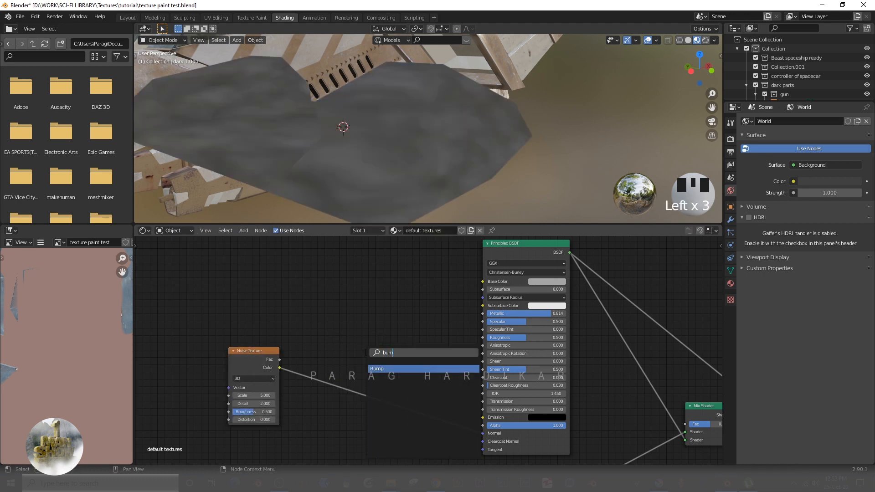
pyautogui.press('Return')
pyautogui.click(366, 374)
# Insert a ColorRamp node on the link between the new Noise Texture and the Bump node.
pyautogui.hotkey('shift', 'a')
pyautogui.click(305, 320)
pyautogui.write('col')
pyautogui.press('Return')
pyautogui.click(287, 368)
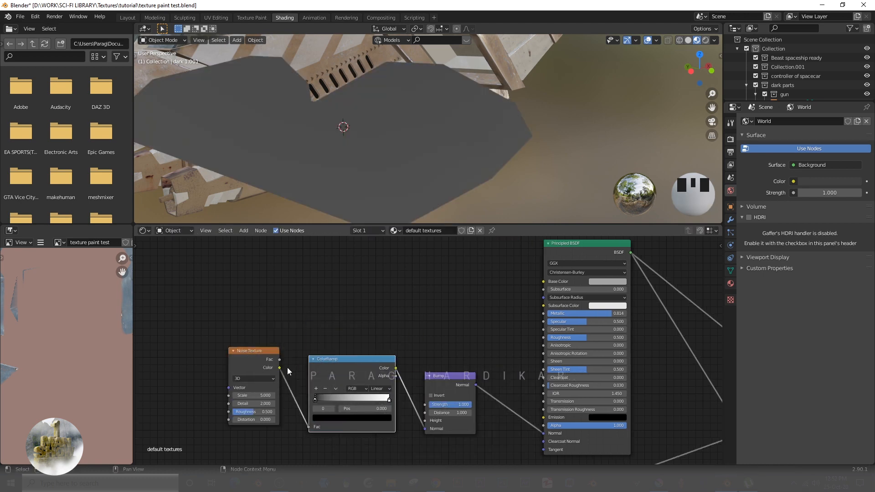
# Connect the ColorRamp's Color to the Bump's Height and cut its link to the Bump's Normal input.
pyautogui.moveTo(425, 423); pyautogui.dragTo(425, 420)
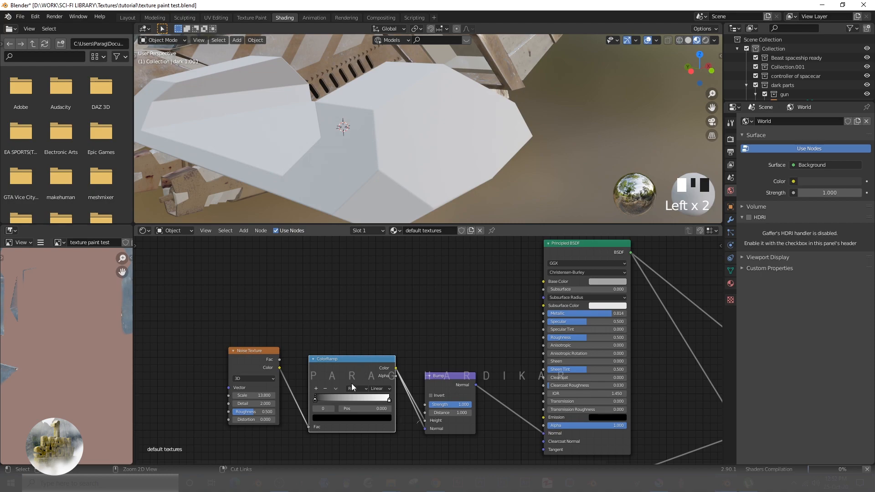
pyautogui.keyDown('ctrl'); pyautogui.moveTo(413, 423); pyautogui.dragTo(423, 420, button='right'); pyautogui.keyUp('ctrl')
pyautogui.moveTo(396, 351); pyautogui.dragTo(382, 379, button='middle')
# Set the Scale of the Noise Texture driving the bump to 765 for a very fine grain.
pyautogui.click(594, 310)
pyautogui.scroll(1, 406, 141)
pyautogui.moveTo(405, 142)
pyautogui.keyDown('shift'); pyautogui.mouseDown(button='middle')
pyautogui.moveTo(410, 175)
pyautogui.moveTo(410, 137)
pyautogui.mouseUp(button='middle'); pyautogui.keyUp('shift')
pyautogui.scroll(9, 247, 407)
pyautogui.click(250, 443)
pyautogui.write('700')
pyautogui.press('Return')
pyautogui.keyDown('shift'); pyautogui.moveTo(410, 136); pyautogui.dragTo(424, 196, button='middle'); pyautogui.keyUp('shift')
# Set the upper Principled BSDF's Roughness to 0.073, Specular to 0.427 and Metallic to 1.000.
pyautogui.moveTo(571, 321); pyautogui.dragTo(228, 350, button='middle')
pyautogui.moveTo(560, 352); pyautogui.dragTo(493, 352)
pyautogui.moveTo(561, 320)
pyautogui.mouseDown()
pyautogui.moveTo(498, 319)
pyautogui.moveTo(550, 319)
pyautogui.mouseUp()
pyautogui.moveTo(560, 303); pyautogui.dragTo(597, 304)
pyautogui.scroll(-6, 437, 296)
pyautogui.scroll(1, 486, 106)
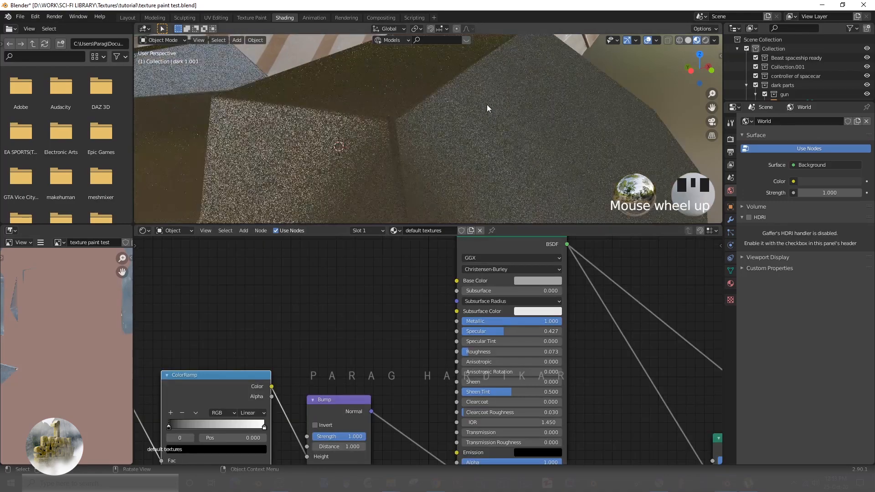
pyautogui.scroll(2, 486, 106)
pyautogui.keyDown('shift'); pyautogui.moveTo(487, 106); pyautogui.dragTo(499, 105, button='middle'); pyautogui.keyUp('shift')
pyautogui.scroll(2, 319, 406)
# Connect the bump chain's ColorRamp Color output to the upper Principled BSDF's Base Color as well.
pyautogui.moveTo(317, 413); pyautogui.dragTo(409, 373, button='middle')
pyautogui.scroll(-4, 433, 342)
pyautogui.moveTo(455, 314); pyautogui.dragTo(467, 376, button='middle')
pyautogui.moveTo(386, 411); pyautogui.dragTo(546, 319)
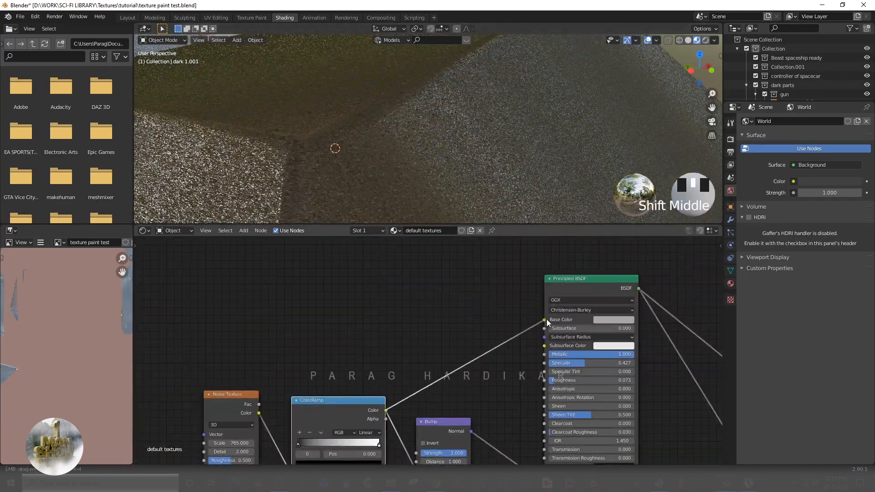
pyautogui.scroll(1, 405, 152)
pyautogui.scroll(-3, 405, 153)
# Reconnect the Mix Shader's output to the Material Output's Surface and check the blended result on the part.
pyautogui.moveTo(679, 432); pyautogui.dragTo(477, 366, button='middle')
pyautogui.scroll(-3, 477, 366)
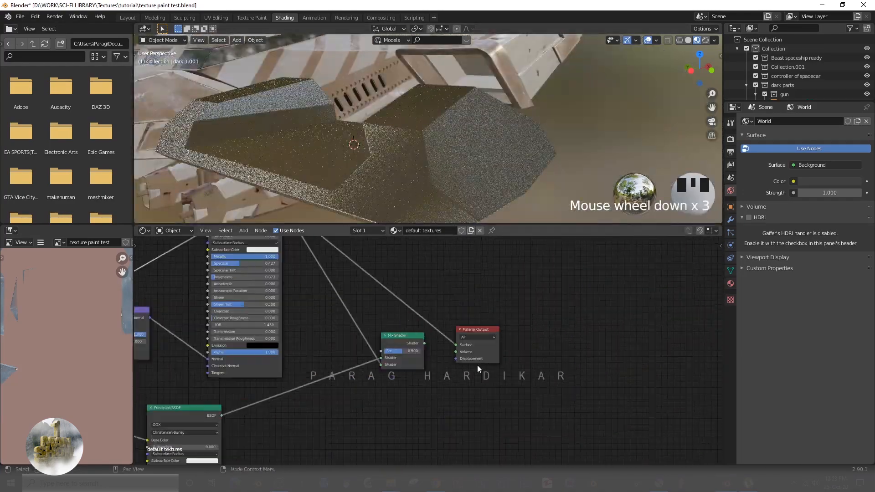
pyautogui.moveTo(424, 343); pyautogui.dragTo(507, 359)
pyautogui.scroll(3, 447, 95)
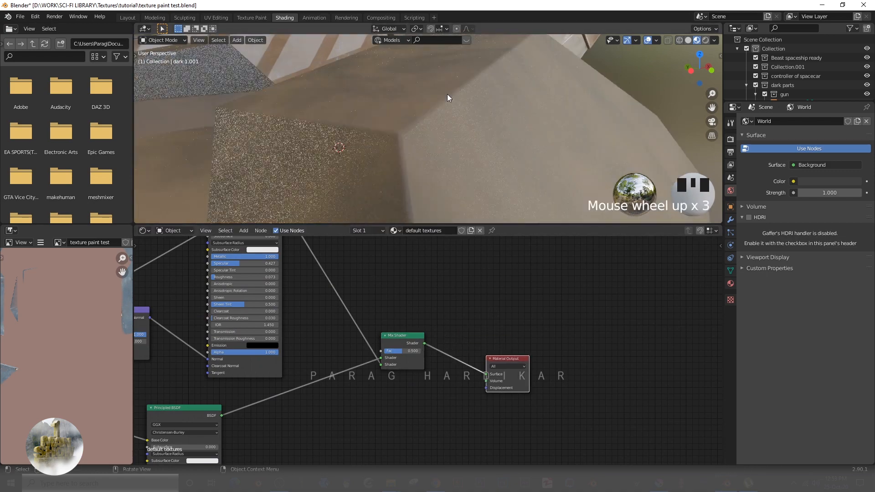
pyautogui.moveTo(447, 94); pyautogui.dragTo(433, 151, button='middle')
pyautogui.scroll(2, 413, 350)
# Move the Mix Shader and Material Output farther away from the Principled shaders to free up space.
pyautogui.moveTo(401, 326); pyautogui.dragTo(443, 332)
pyautogui.moveTo(561, 373); pyautogui.dragTo(639, 377)
pyautogui.moveTo(443, 331); pyautogui.dragTo(522, 360)
pyautogui.scroll(-2, 413, 350)
pyautogui.click(334, 355)
# Add an Image Texture node and create a new white 1024 × 1024 px image named "sctratches" in it.
pyautogui.moveTo(418, 265); pyautogui.dragTo(493, 321, button='middle')
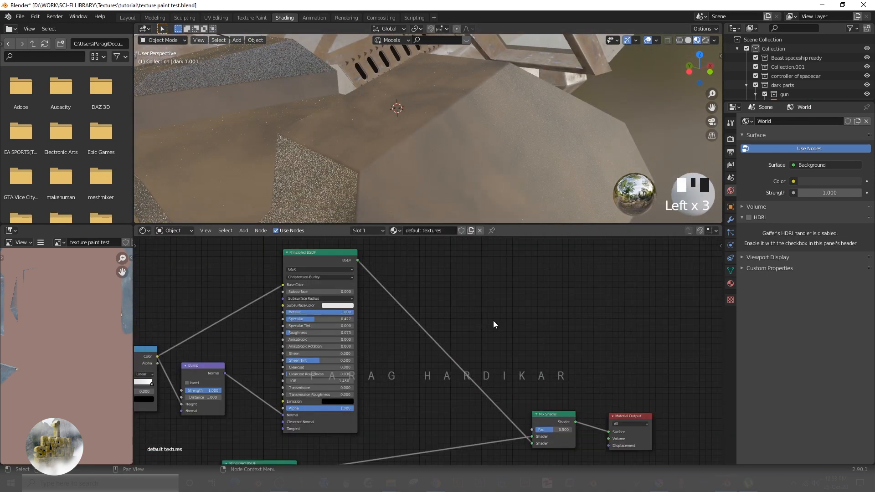
pyautogui.scroll(-1, 501, 319)
pyautogui.hotkey('shift', 'a')
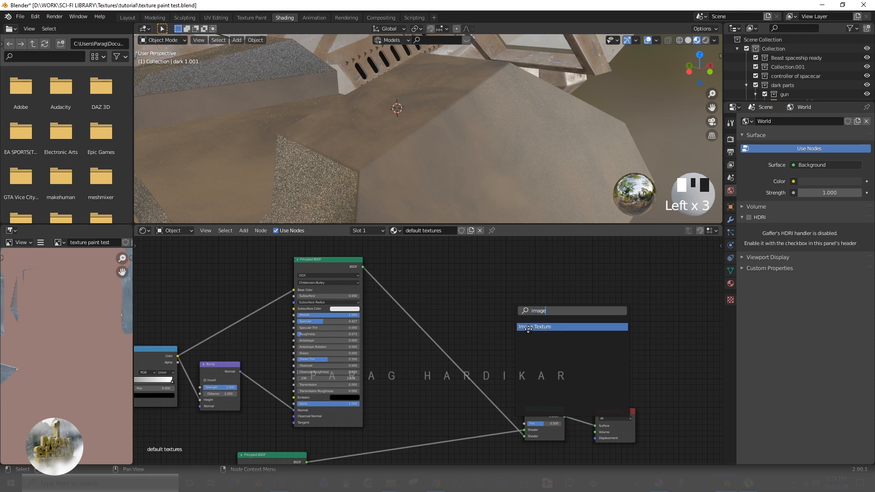
pyautogui.click(528, 327)
pyautogui.click(468, 302)
pyautogui.click(473, 305)
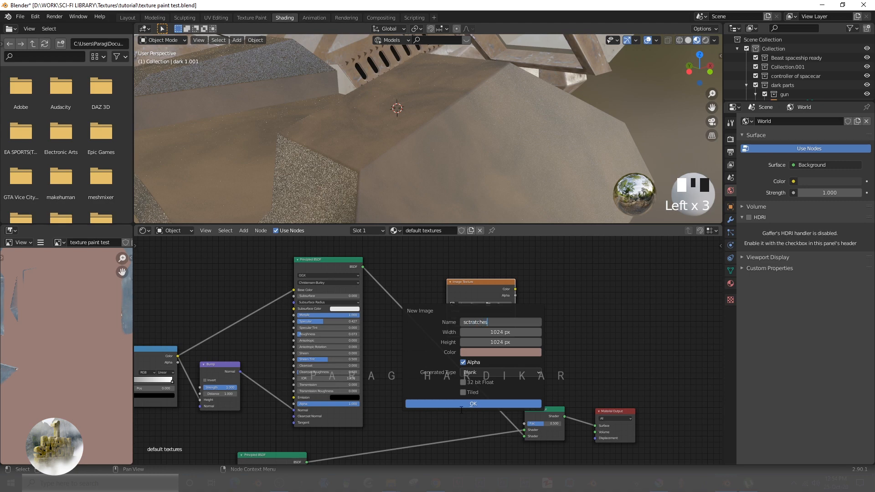
pyautogui.click(500, 352)
pyautogui.click(466, 404)
# Display the sctratches image in the image editor and save it to disk as an image file.
pyautogui.scroll(-1, 450, 340)
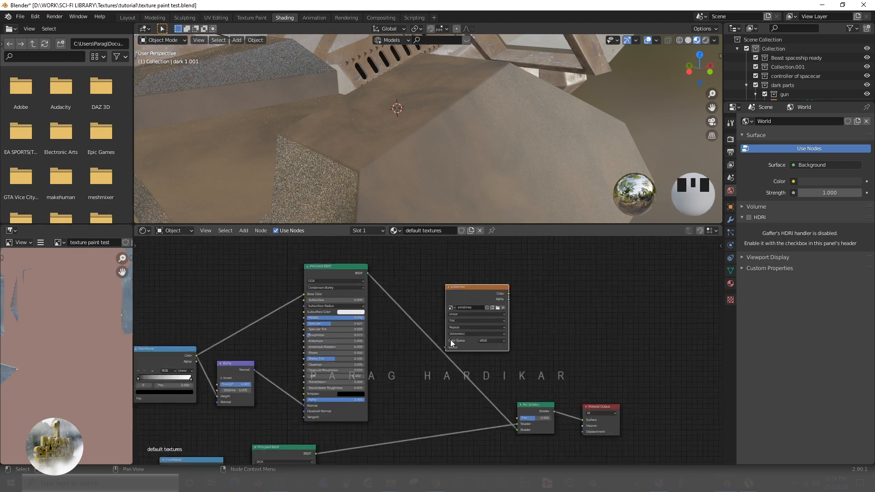
pyautogui.scroll(1, 450, 340)
pyautogui.click(60, 243)
pyautogui.click(89, 253)
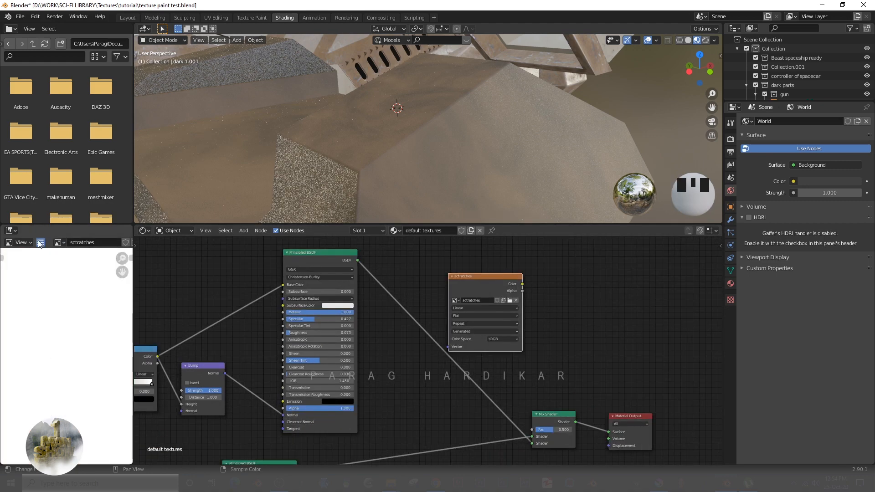
pyautogui.hotkey('ctrl', 'space')
pyautogui.click(40, 38)
pyautogui.moveTo(77, 59)
pyautogui.click(144, 132)
pyautogui.click(570, 383)
pyautogui.hotkey('ctrl', 'space')
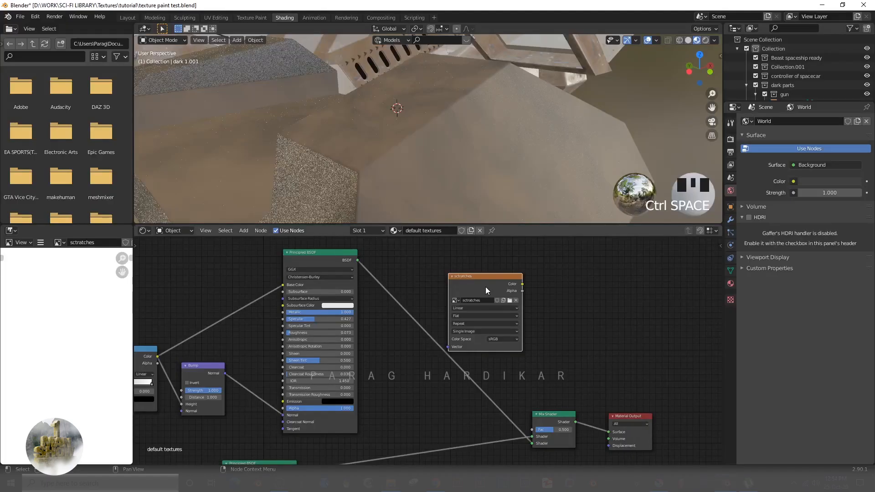
# Move the Material Output aside and connect the sctratches image's Color to the Mix Shader's Fac.
pyautogui.moveTo(631, 416); pyautogui.dragTo(676, 370)
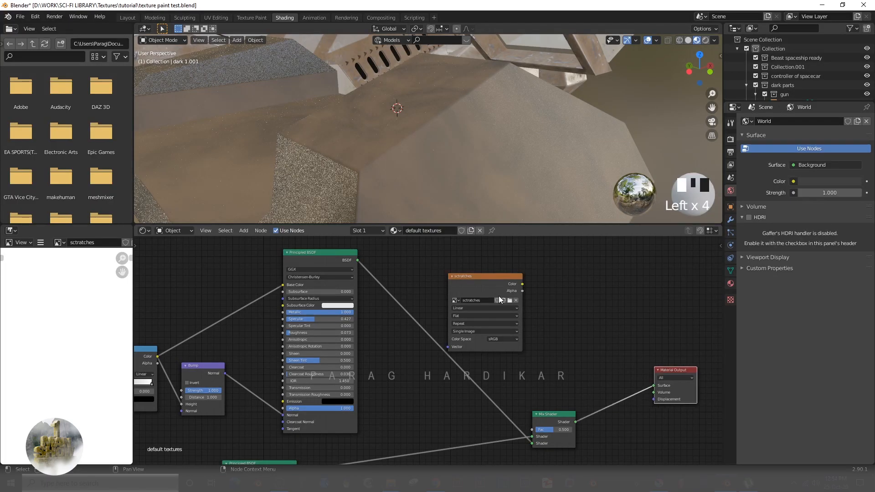
pyautogui.moveTo(479, 276)
pyautogui.mouseDown()
pyautogui.moveTo(394, 351)
pyautogui.moveTo(532, 430)
pyautogui.mouseUp()
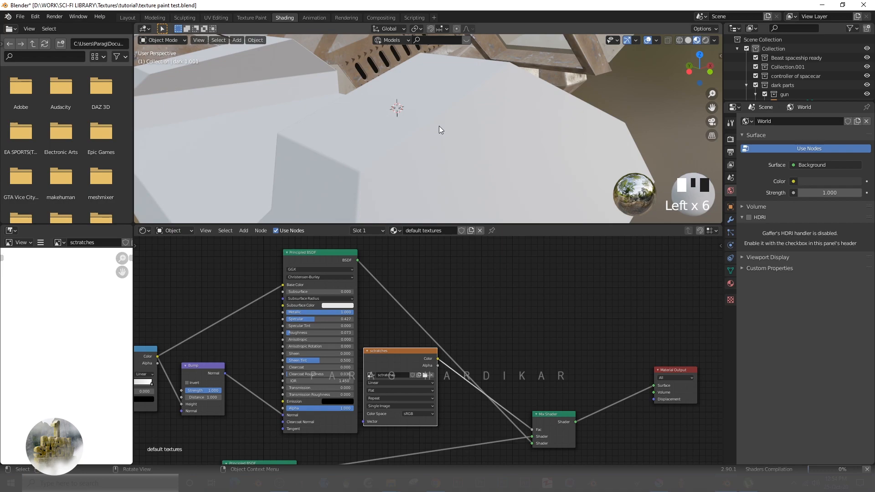
# Examine the part's surface and the node chains of both Principled shaders feeding the Mix Shader.
pyautogui.scroll(4, 439, 126)
pyautogui.moveTo(411, 146); pyautogui.dragTo(432, 141, button='middle')
pyautogui.scroll(-4, 427, 346)
pyautogui.moveTo(349, 433); pyautogui.dragTo(462, 363, button='middle')
pyautogui.scroll(3, 462, 362)
pyautogui.click(418, 347)
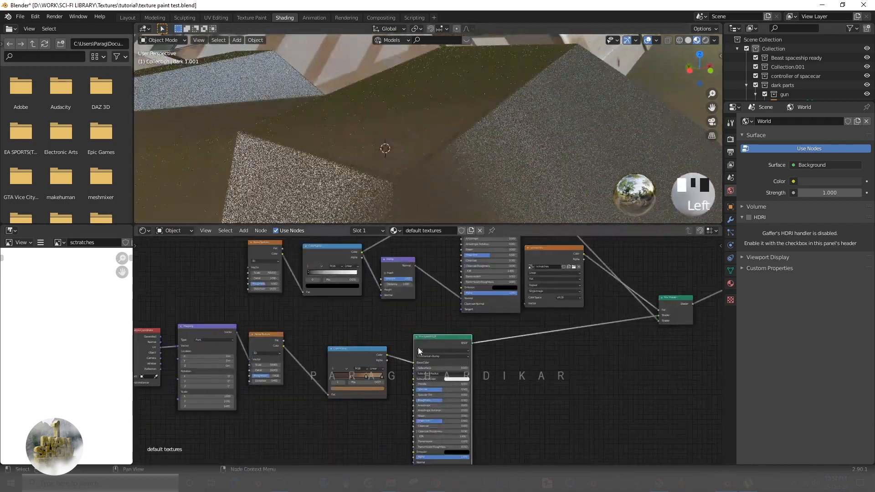
pyautogui.scroll(-3, 505, 350)
pyautogui.scroll(3, 445, 380)
pyautogui.scroll(3, 422, 359)
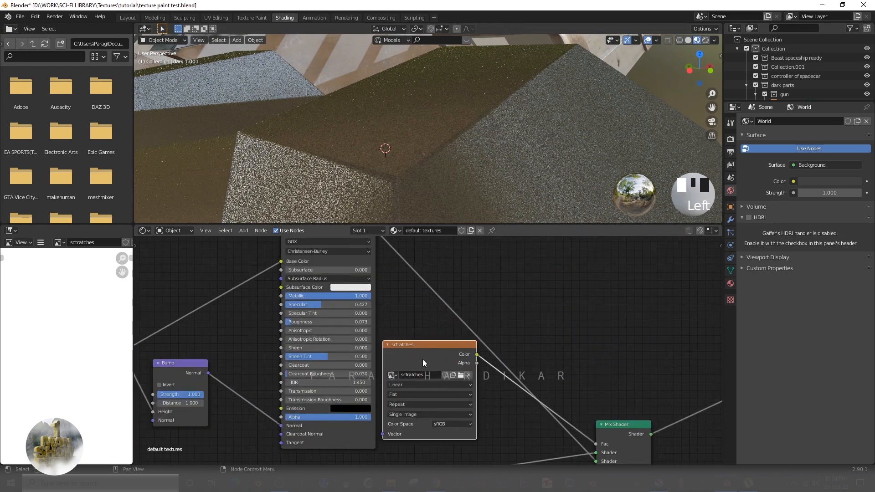
pyautogui.scroll(-2, 435, 127)
pyautogui.scroll(-4, 435, 128)
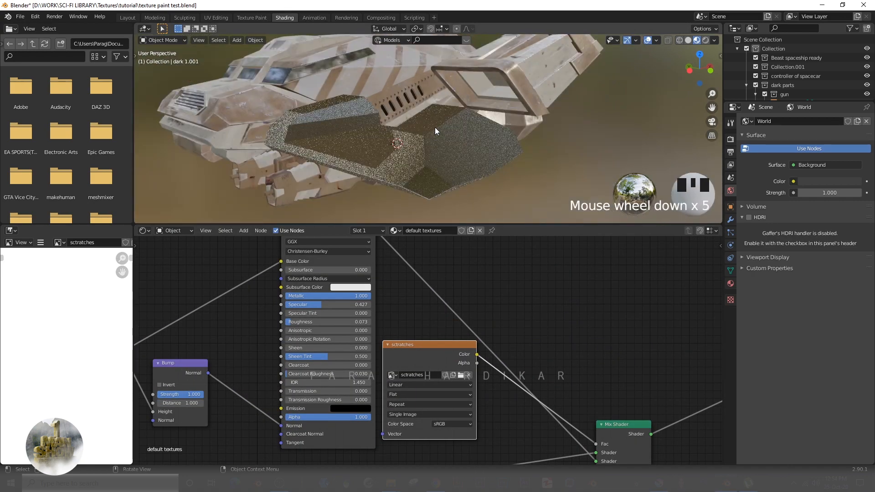
pyautogui.scroll(2, 448, 133)
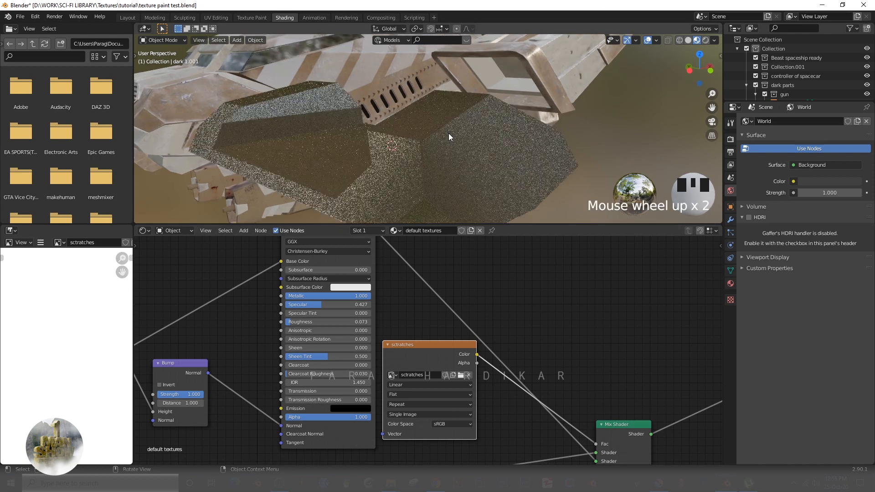
pyautogui.moveTo(449, 133); pyautogui.dragTo(448, 137, button='middle')
pyautogui.scroll(1, 427, 350)
# Select the sctratches node, switch to the Texture Paint workspace and give the brush a texture of type Musgrave.
pyautogui.click(422, 362)
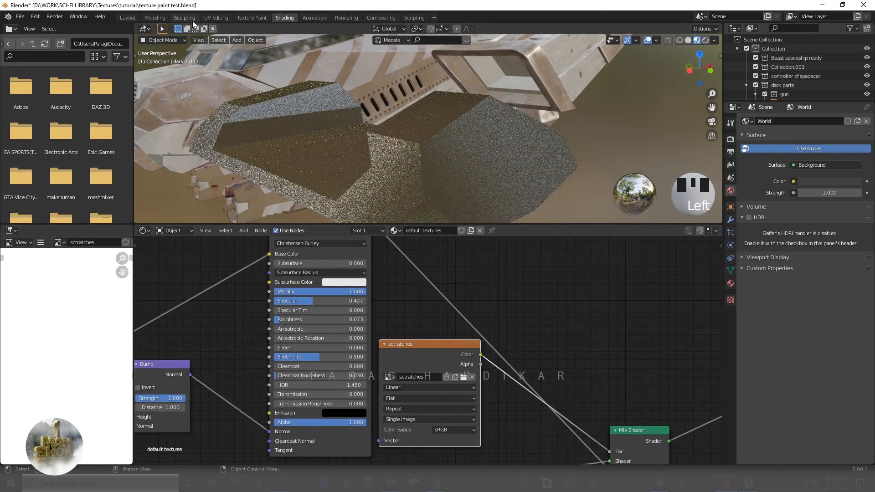
pyautogui.click(242, 16)
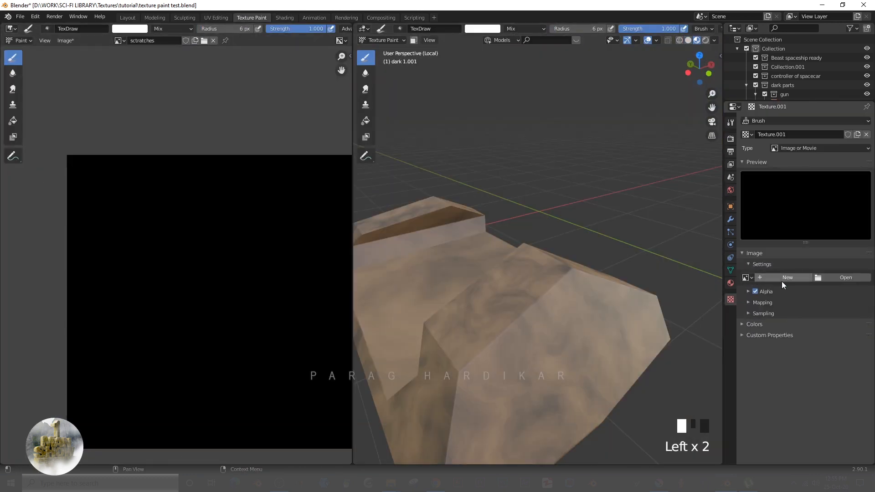
pyautogui.click(778, 278)
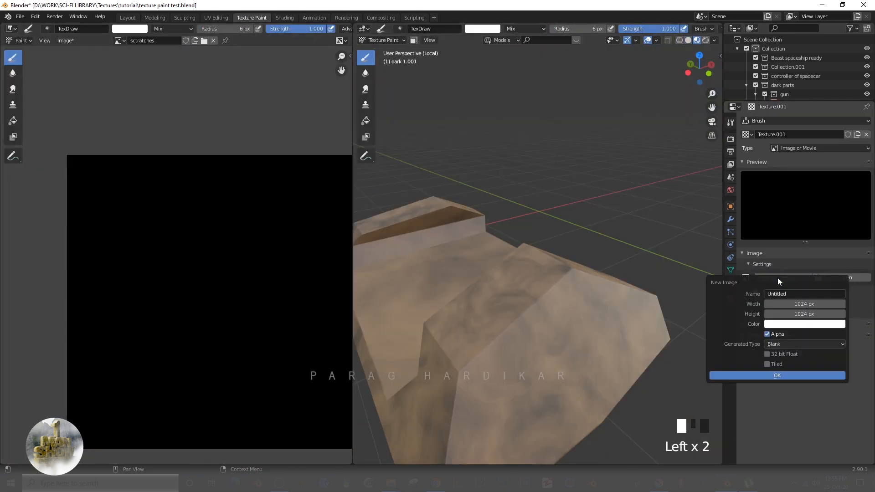
pyautogui.click(777, 375)
pyautogui.click(797, 149)
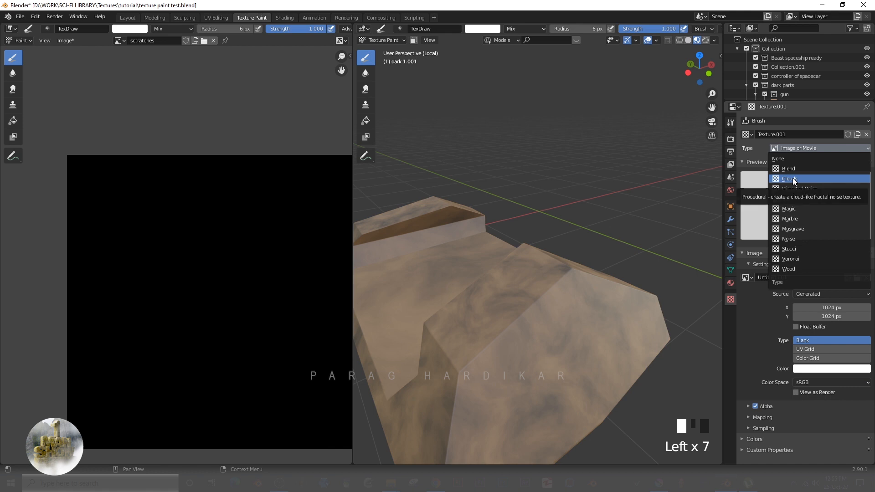
pyautogui.click(792, 230)
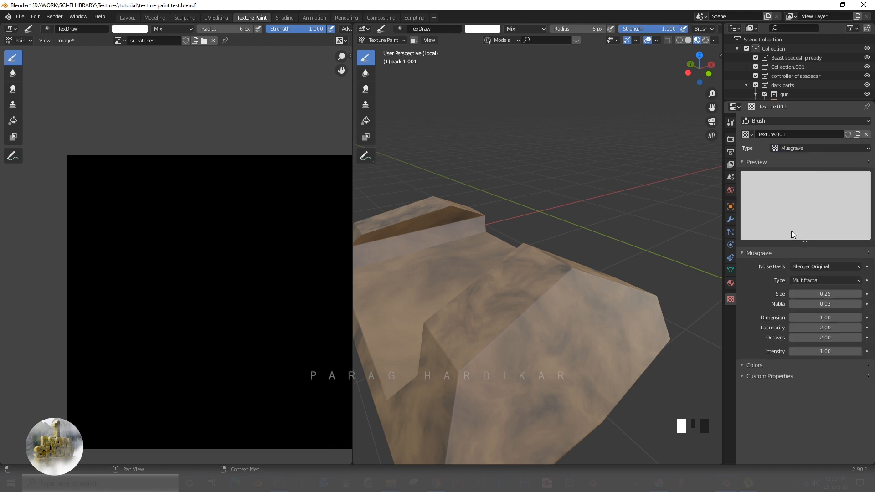
# Set the Musgrave texture's size to 0.22 and nabla to 0.10, and show the active brush's settings.
pyautogui.moveTo(816, 293)
pyautogui.mouseDown()
pyautogui.moveTo(799, 294)
pyautogui.moveTo(809, 293)
pyautogui.mouseUp()
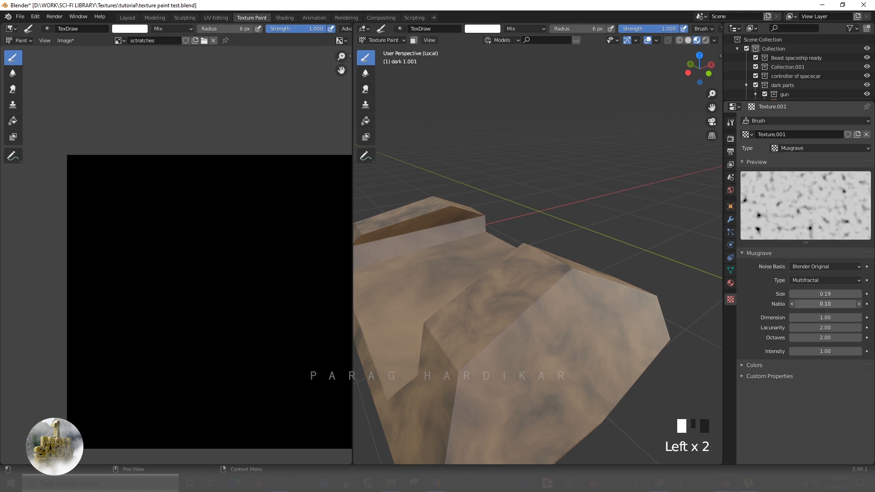
pyautogui.moveTo(822, 294)
pyautogui.mouseDown()
pyautogui.moveTo(830, 294)
pyautogui.moveTo(814, 294)
pyautogui.mouseUp()
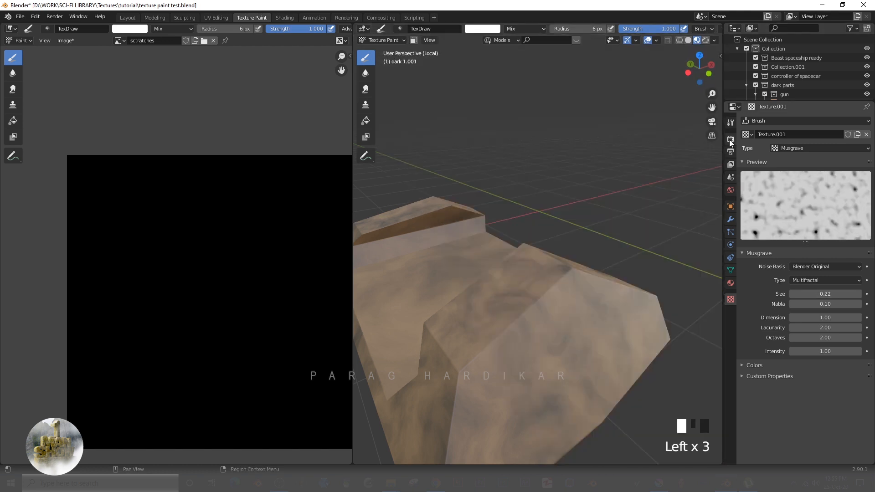
pyautogui.click(731, 139)
pyautogui.click(730, 122)
# Scale, rotate and move the Musgrave stencil onto the part's upper front edge and paint a stroke through it.
pyautogui.keyDown('shift'); pyautogui.moveTo(510, 338); pyautogui.dragTo(648, 278, button='right'); pyautogui.keyUp('shift')
pyautogui.keyDown('ctrl'); pyautogui.moveTo(647, 296); pyautogui.dragTo(651, 328, button='right'); pyautogui.keyUp('ctrl')
pyautogui.moveTo(647, 274); pyautogui.dragTo(530, 314, button='right')
pyautogui.moveTo(540, 326)
pyautogui.keyDown('shift'); pyautogui.mouseDown(button='right')
pyautogui.moveTo(556, 360)
pyautogui.moveTo(540, 319)
pyautogui.mouseUp(button='right'); pyautogui.keyUp('shift')
pyautogui.scroll(2, 538, 328)
pyautogui.keyDown('shift'); pyautogui.moveTo(524, 350); pyautogui.dragTo(554, 321, button='middle'); pyautogui.keyUp('shift')
pyautogui.moveTo(544, 300); pyautogui.dragTo(523, 337, button='right')
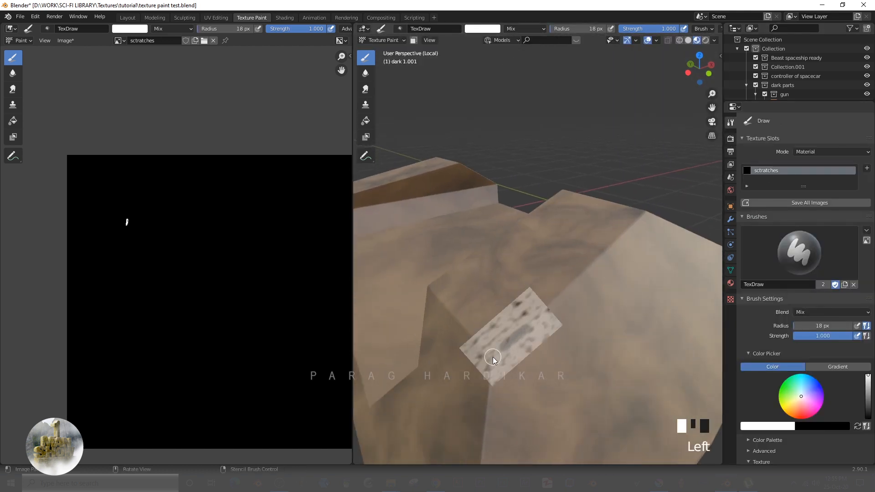
pyautogui.moveTo(493, 358); pyautogui.dragTo(539, 318)
# Reduce the brush radius to 6 px, align the stencil farther up the same edge and paint through it.
pyautogui.moveTo(531, 348); pyautogui.dragTo(582, 301, button='right')
pyautogui.press('f')
pyautogui.click(580, 299)
pyautogui.scroll(2, 578, 319)
pyautogui.keyDown('shift'); pyautogui.moveTo(579, 326); pyautogui.dragTo(569, 297, button='middle'); pyautogui.keyUp('shift')
pyautogui.keyDown('ctrl'); pyautogui.moveTo(590, 333); pyautogui.dragTo(594, 329, button='right'); pyautogui.keyUp('ctrl')
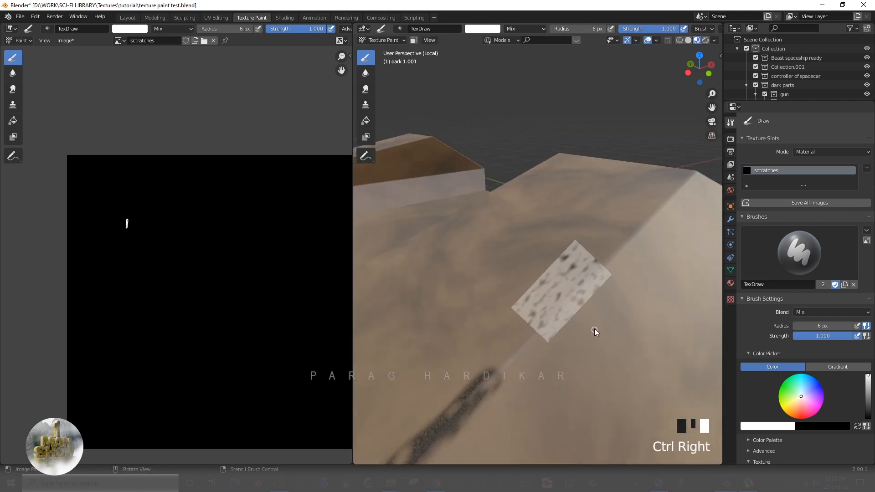
pyautogui.moveTo(569, 276); pyautogui.dragTo(553, 308, button='right')
pyautogui.click(534, 332)
# Rotate the stencil along the edge, dab a test mark and set the brush strength to 0.685.
pyautogui.moveTo(540, 351)
pyautogui.keyDown('ctrl'); pyautogui.mouseDown(button='right')
pyautogui.moveTo(599, 275)
pyautogui.moveTo(591, 324)
pyautogui.moveTo(540, 328)
pyautogui.moveTo(509, 353)
pyautogui.mouseUp(button='right'); pyautogui.keyUp('ctrl')
pyautogui.press('f')
pyautogui.click(563, 337)
pyautogui.hotkey('shift', 'f')
pyautogui.click(496, 314)
pyautogui.click(520, 349)
pyautogui.hotkey('shift', 'f')
pyautogui.click(609, 330)
# Enlarge the stencil over the edge, set the brush radius to 25 px and paint more scratches along it.
pyautogui.keyDown('shift'); pyautogui.moveTo(508, 353); pyautogui.dragTo(524, 342, button='right'); pyautogui.keyUp('shift')
pyautogui.moveTo(592, 300)
pyautogui.mouseDown(button='right')
pyautogui.moveTo(609, 278)
pyautogui.moveTo(635, 274)
pyautogui.moveTo(551, 328)
pyautogui.mouseUp(button='right')
pyautogui.press('f')
pyautogui.click(600, 268)
pyautogui.moveTo(567, 307); pyautogui.dragTo(550, 329)
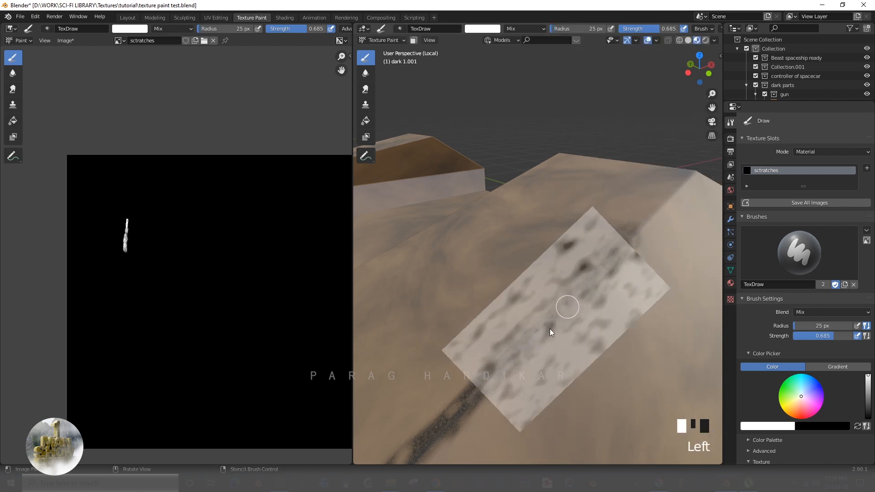
pyautogui.moveTo(550, 332); pyautogui.dragTo(489, 371, button='right')
pyautogui.scroll(3, 488, 371)
# Save the painted sctratches image and inspect the scratched edge in the Shading workspace.
pyautogui.click(66, 40)
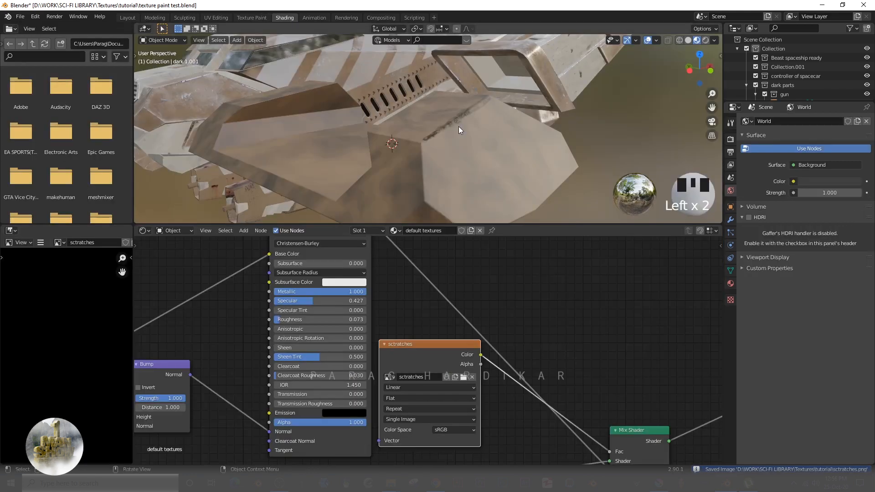
pyautogui.keyDown('shift'); pyautogui.moveTo(458, 127); pyautogui.dragTo(513, 142, button='middle'); pyautogui.keyUp('shift')
pyautogui.scroll(2, 484, 160)
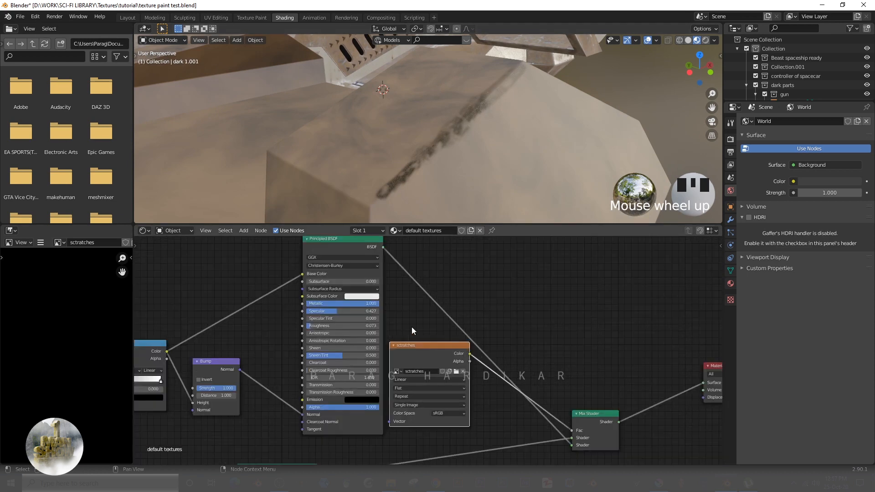
# Cut the link feeding the metal Principled shader's Base Color.
pyautogui.scroll(3, 411, 327)
pyautogui.keyDown('ctrl'); pyautogui.moveTo(264, 401); pyautogui.dragTo(276, 368, button='right'); pyautogui.keyUp('ctrl')
pyautogui.scroll(-2, 310, 363)
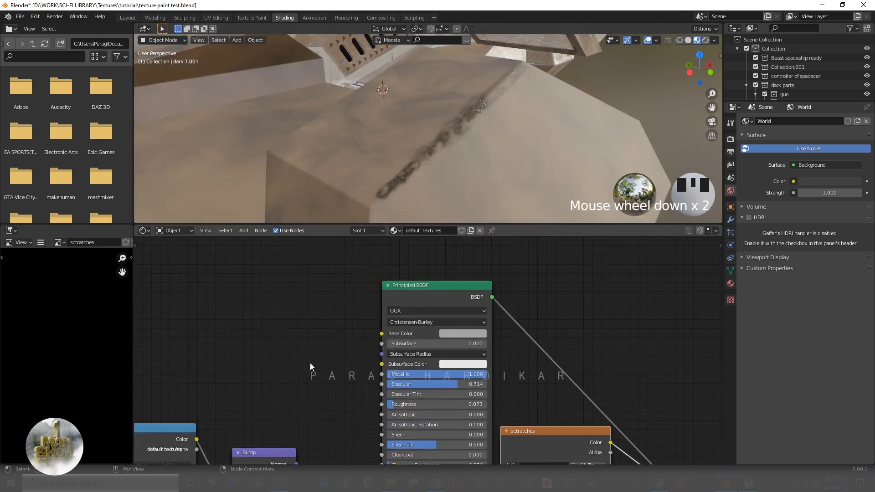
# Set the metal Principled shader's specular to 0.832 and its roughness to 0.
pyautogui.scroll(4, 310, 362)
pyautogui.moveTo(410, 424); pyautogui.dragTo(497, 424)
pyautogui.scroll(2, 488, 157)
pyautogui.moveTo(487, 156); pyautogui.dragTo(474, 182, button='middle')
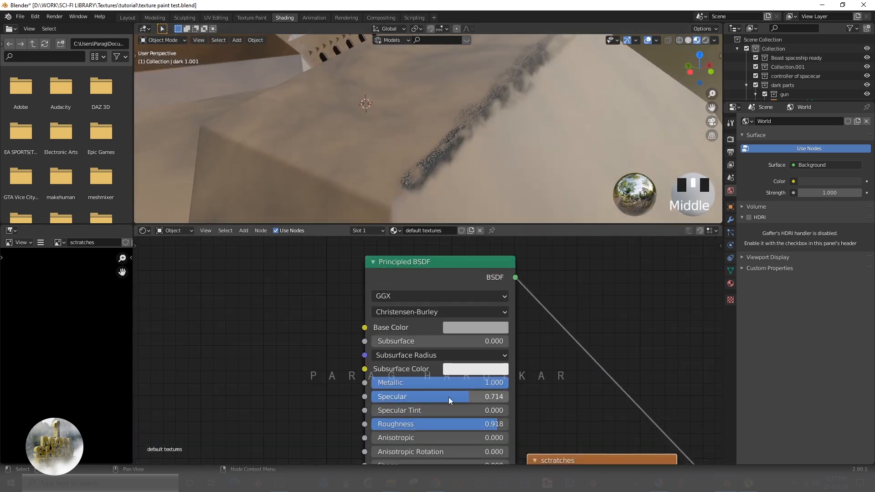
pyautogui.moveTo(449, 396); pyautogui.dragTo(378, 397)
pyautogui.moveTo(468, 424); pyautogui.dragTo(370, 425)
# Set the metal Bump node's strength to 0.033.
pyautogui.moveTo(501, 130)
pyautogui.mouseDown(button='middle')
pyautogui.moveTo(539, 120)
pyautogui.moveTo(508, 125)
pyautogui.mouseUp(button='middle')
pyautogui.scroll(-2, 424, 356)
pyautogui.moveTo(286, 390); pyautogui.dragTo(418, 331, button='middle')
pyautogui.scroll(2, 434, 407)
pyautogui.moveTo(434, 408); pyautogui.dragTo(392, 407)
pyautogui.scroll(-2, 466, 113)
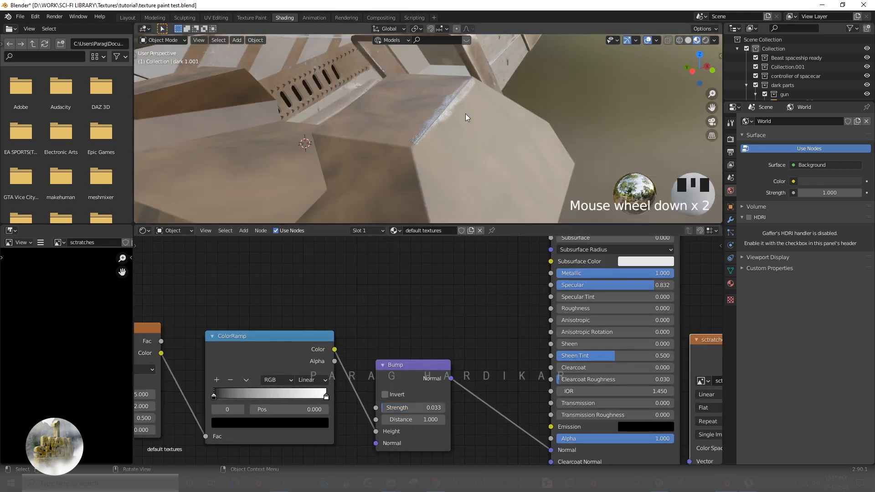
# Move the metal ColorRamp's black stop to position 0.582 and set its Noise Texture's scale to about 10.
pyautogui.moveTo(466, 113); pyautogui.dragTo(430, 219, button='middle')
pyautogui.moveTo(214, 397); pyautogui.dragTo(324, 399, button='middle')
pyautogui.moveTo(324, 400); pyautogui.dragTo(389, 401)
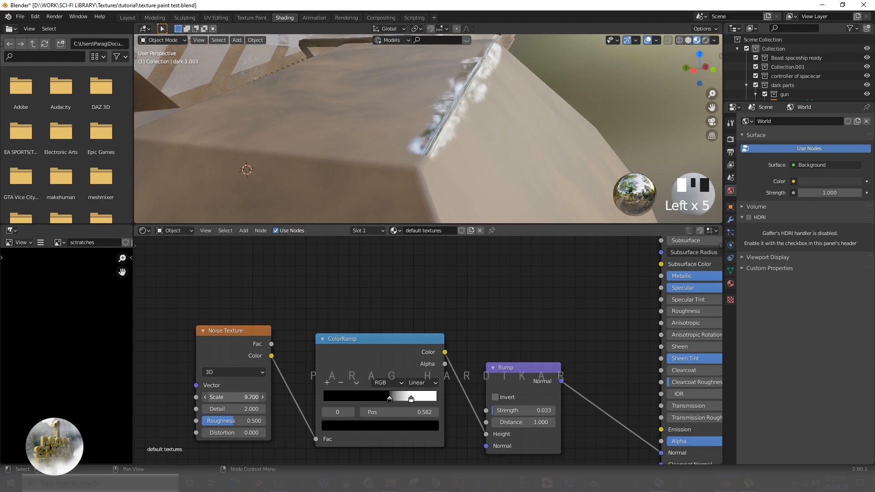
# Set the metal Principled shader's roughness to 0.527 and check the scratch in an enlarged editor.
pyautogui.moveTo(484, 101); pyautogui.dragTo(451, 143, button='middle')
pyautogui.scroll(-6, 501, 249)
pyautogui.moveTo(520, 246); pyautogui.dragTo(335, 313, button='middle')
pyautogui.scroll(6, 427, 355)
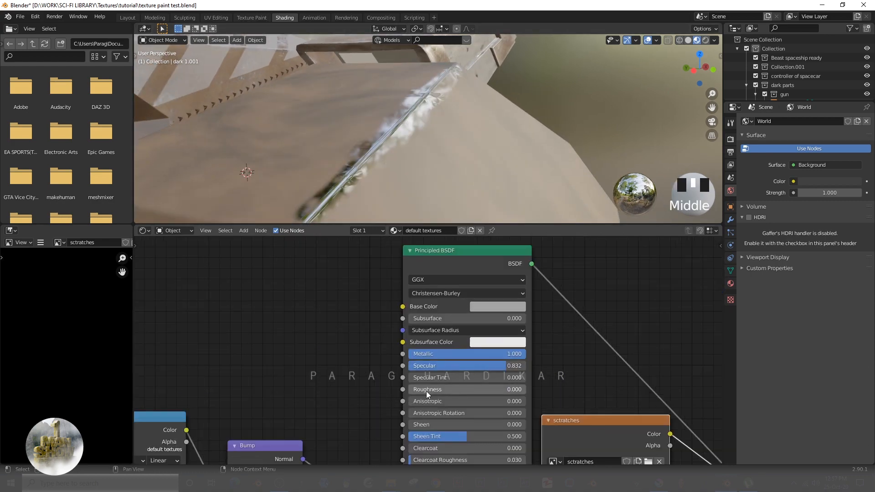
pyautogui.moveTo(426, 391); pyautogui.dragTo(487, 390)
pyautogui.scroll(-8, 447, 145)
pyautogui.hotkey('ctrl', 'space')
pyautogui.scroll(5, 472, 217)
pyautogui.hotkey('ctrl', 'space')
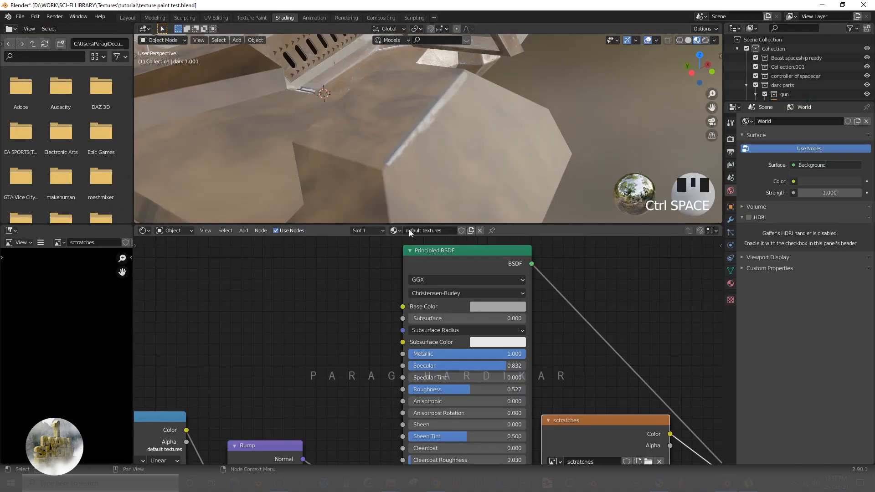
# Return to the Texture Paint workspace and paint scratches down the adjoining front edge of the part.
pyautogui.scroll(2, 411, 160)
pyautogui.scroll(-4, 602, 430)
pyautogui.moveTo(603, 431); pyautogui.dragTo(431, 381, button='middle')
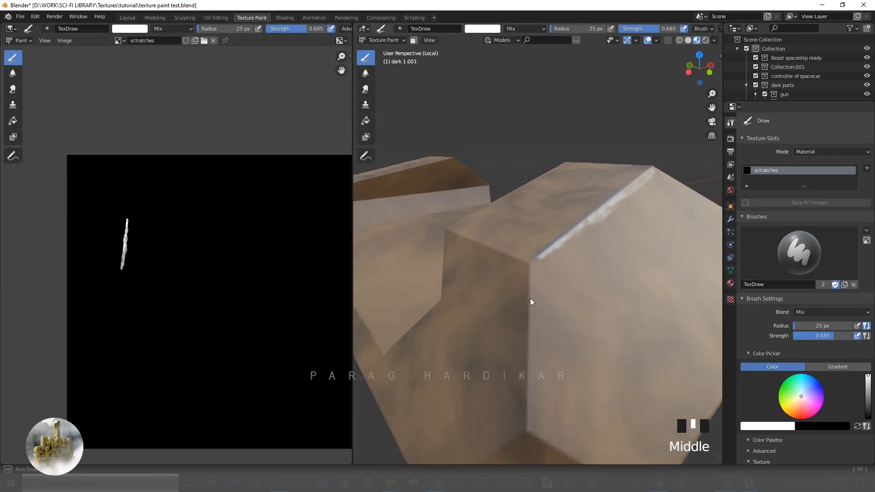
pyautogui.moveTo(529, 298); pyautogui.dragTo(522, 295)
pyautogui.moveTo(522, 295); pyautogui.dragTo(535, 381, button='middle')
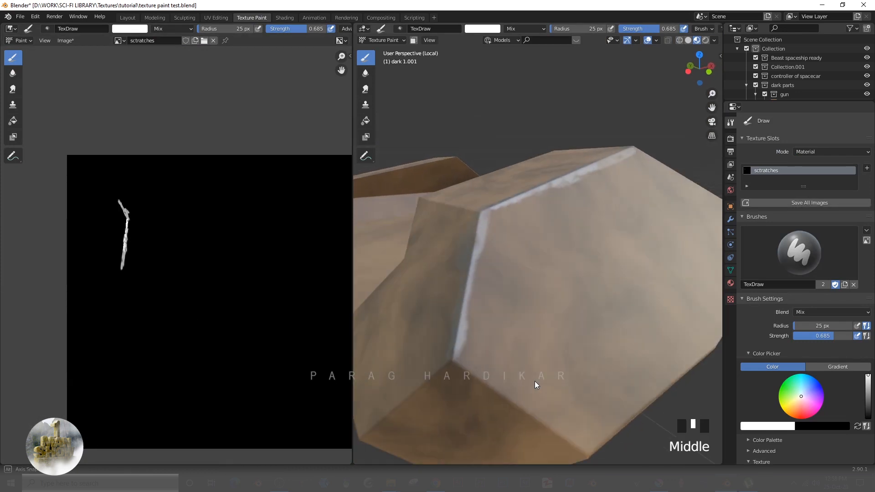
# Align the stencil with the lower front edge, set the brush strength to 0.164 and paint along that edge.
pyautogui.keyDown('ctrl'); pyautogui.moveTo(535, 381); pyautogui.dragTo(583, 394, button='right'); pyautogui.keyUp('ctrl')
pyautogui.moveTo(583, 394); pyautogui.dragTo(563, 365, button='middle')
pyautogui.moveTo(538, 403); pyautogui.dragTo(525, 371, button='right')
pyautogui.keyDown('shift'); pyautogui.moveTo(524, 372); pyautogui.dragTo(522, 369, button='right'); pyautogui.keyUp('shift')
pyautogui.hotkey('shift', 'f')
pyautogui.click(452, 299)
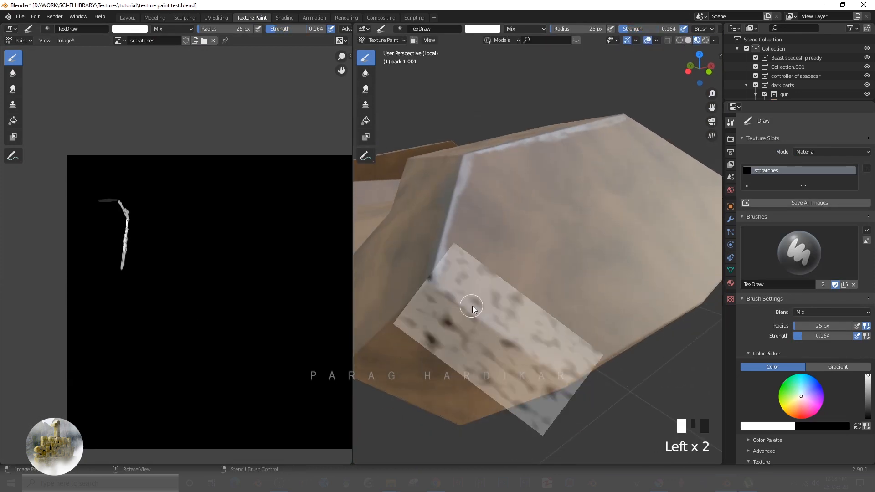
pyautogui.moveTo(500, 412)
pyautogui.mouseDown(button='right')
pyautogui.moveTo(580, 291)
pyautogui.moveTo(506, 395)
pyautogui.mouseUp(button='right')
pyautogui.click(493, 328)
# Maximize the paint view, spread the enlarged stencil over the part's end face and paint faint wear across it.
pyautogui.moveTo(472, 314)
pyautogui.mouseDown(button='right')
pyautogui.moveTo(432, 281)
pyautogui.moveTo(530, 327)
pyautogui.mouseUp(button='right')
pyautogui.moveTo(581, 370)
pyautogui.mouseDown(button='middle')
pyautogui.moveTo(591, 358)
pyautogui.moveTo(557, 375)
pyautogui.mouseUp(button='middle')
pyautogui.keyDown('ctrl'); pyautogui.moveTo(556, 375); pyautogui.dragTo(650, 328, button='right'); pyautogui.keyUp('ctrl')
pyautogui.hotkey('ctrl', 'space')
pyautogui.moveTo(498, 335); pyautogui.dragTo(510, 286, button='right')
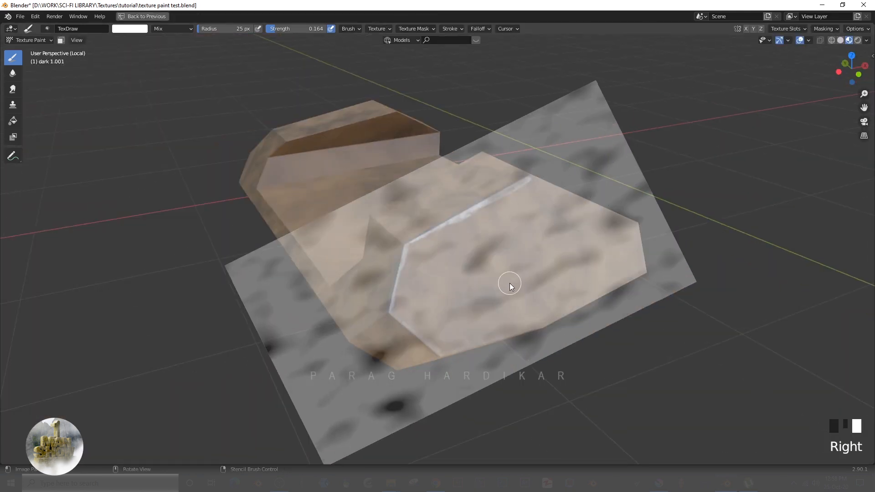
pyautogui.moveTo(509, 286); pyautogui.dragTo(566, 223)
pyautogui.keyDown('shift'); pyautogui.moveTo(567, 223); pyautogui.dragTo(545, 320, button='right'); pyautogui.keyUp('shift')
pyautogui.moveTo(545, 320); pyautogui.dragTo(442, 287)
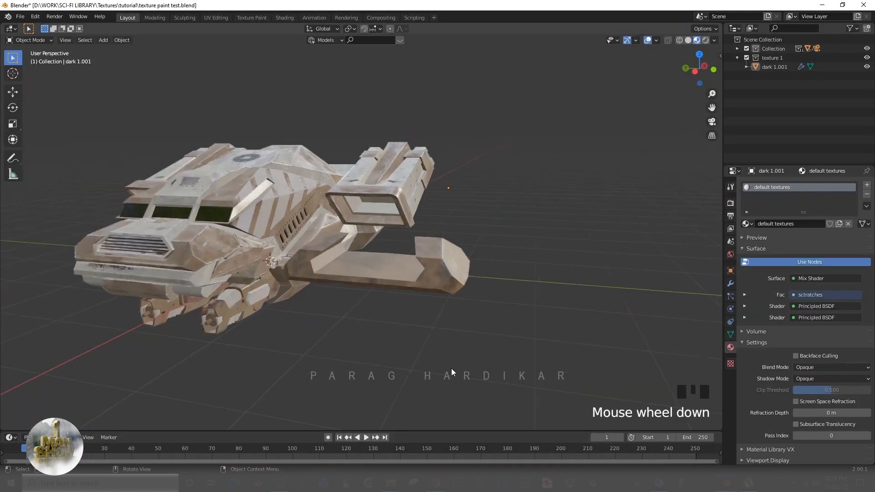
# Examine the painted part together with the whole ship in the Layout workspace, trying different viewport shading.
pyautogui.moveTo(451, 373); pyautogui.dragTo(375, 314, button='middle')
pyautogui.press('z')
pyautogui.click(376, 261)
pyautogui.click(397, 302)
pyautogui.press('z')
pyautogui.click(407, 355)
pyautogui.keyDown('ctrl'); pyautogui.moveTo(409, 355); pyautogui.dragTo(346, 302, button='middle'); pyautogui.keyUp('ctrl')
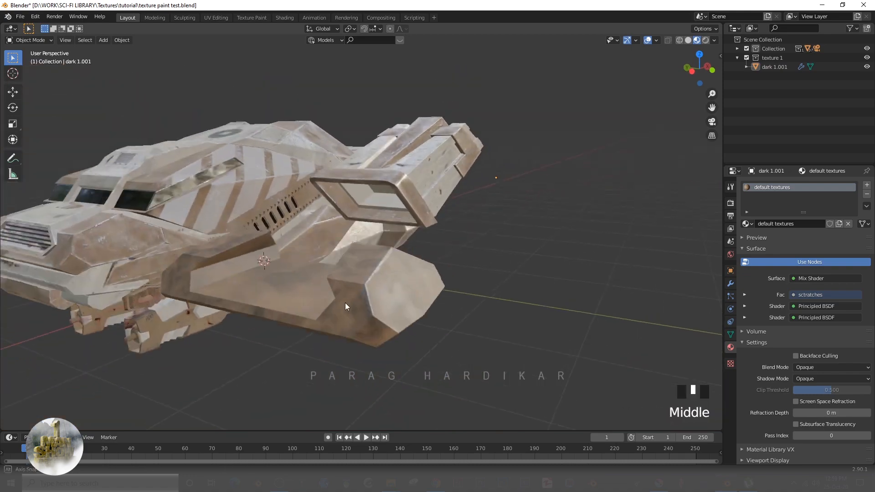
pyautogui.scroll(-3, 389, 285)
pyautogui.moveTo(389, 285); pyautogui.dragTo(384, 309, button='middle')
pyautogui.scroll(-3, 384, 309)
pyautogui.hotkey('ctrl', 'space')
pyautogui.hotkey('ctrl', 'space')
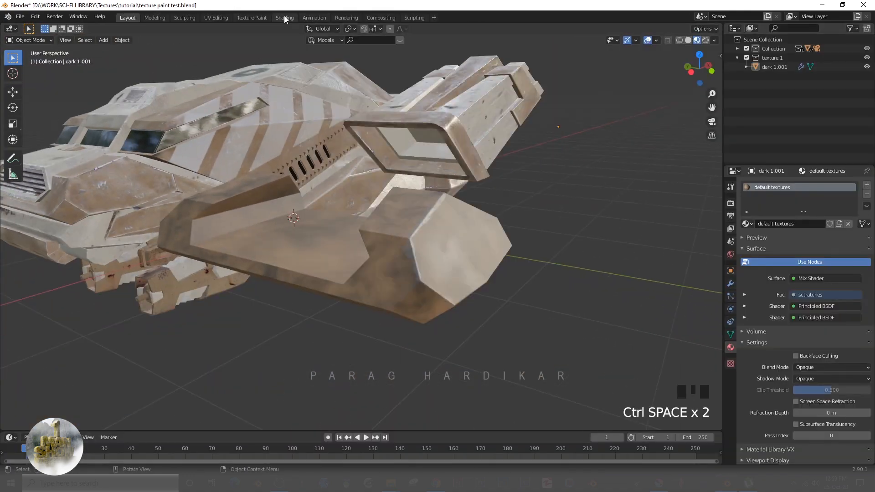
# In the Shading workspace, set the metal shader's metallic to 0.636 and adjust its base color to a light grey.
pyautogui.click(285, 18)
pyautogui.click(567, 296)
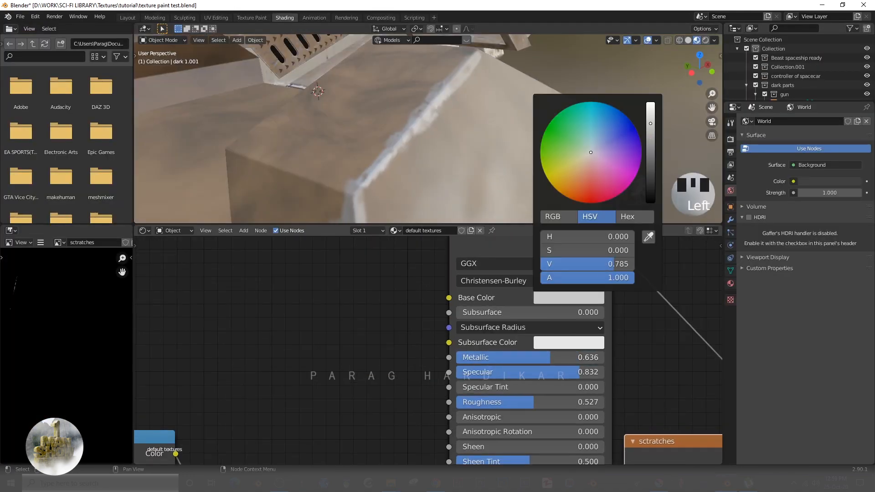
pyautogui.moveTo(650, 123); pyautogui.dragTo(650, 199)
pyautogui.scroll(-5, 378, 141)
pyautogui.moveTo(378, 141); pyautogui.dragTo(359, 146, button='middle')
pyautogui.scroll(5, 360, 146)
pyautogui.click(567, 297)
pyautogui.moveTo(651, 199); pyautogui.dragTo(650, 133)
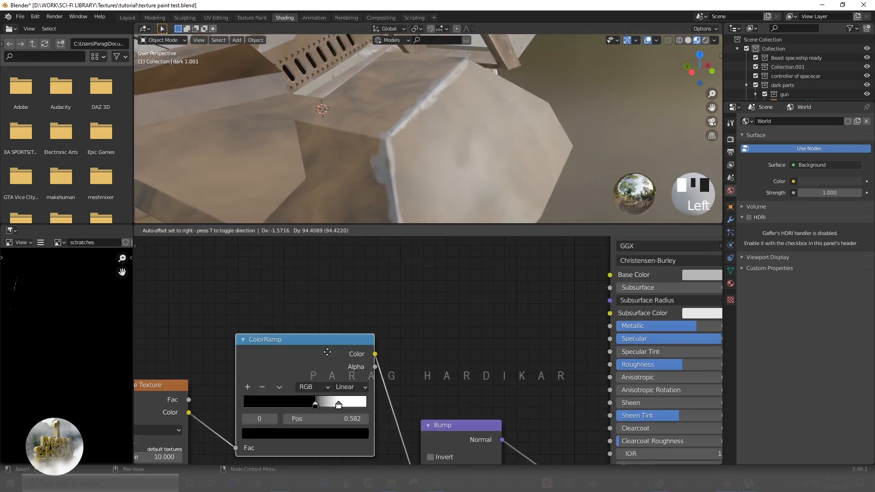
# Connect the metal ColorRamp's Color to the metal Principled shader's Metallic input and check the part.
pyautogui.moveTo(372, 321); pyautogui.dragTo(610, 325)
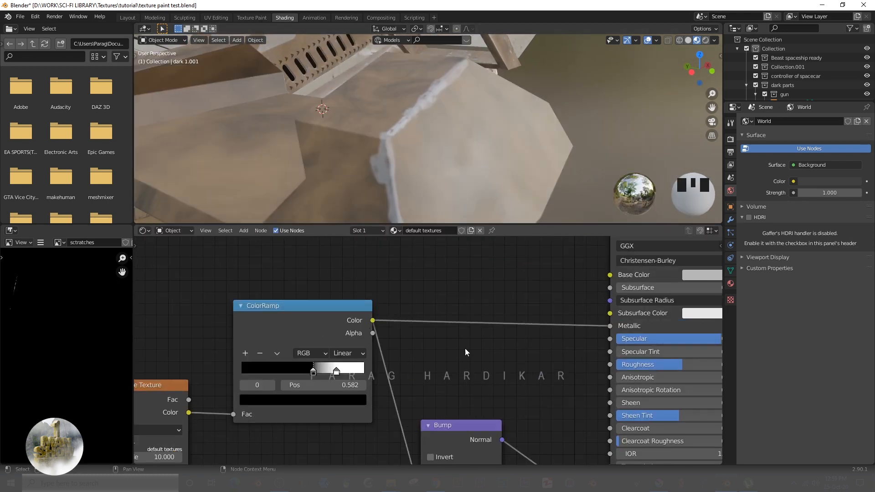
pyautogui.moveTo(478, 152)
pyautogui.mouseDown(button='middle')
pyautogui.moveTo(436, 160)
pyautogui.moveTo(471, 153)
pyautogui.mouseUp(button='middle')
pyautogui.scroll(-6, 436, 151)
pyautogui.scroll(-5, 365, 319)
pyautogui.moveTo(674, 449); pyautogui.dragTo(459, 397, button='middle')
pyautogui.moveTo(517, 356); pyautogui.dragTo(466, 408)
pyautogui.scroll(3, 440, 143)
pyautogui.moveTo(440, 143); pyautogui.dragTo(433, 135, button='middle')
# Connect the brown ColorRamp's Color to the paint Principled shader's Roughness and check the surface.
pyautogui.scroll(-3, 319, 387)
pyautogui.moveTo(219, 451); pyautogui.dragTo(427, 411, button='middle')
pyautogui.scroll(2, 427, 411)
pyautogui.moveTo(422, 315); pyautogui.dragTo(483, 366)
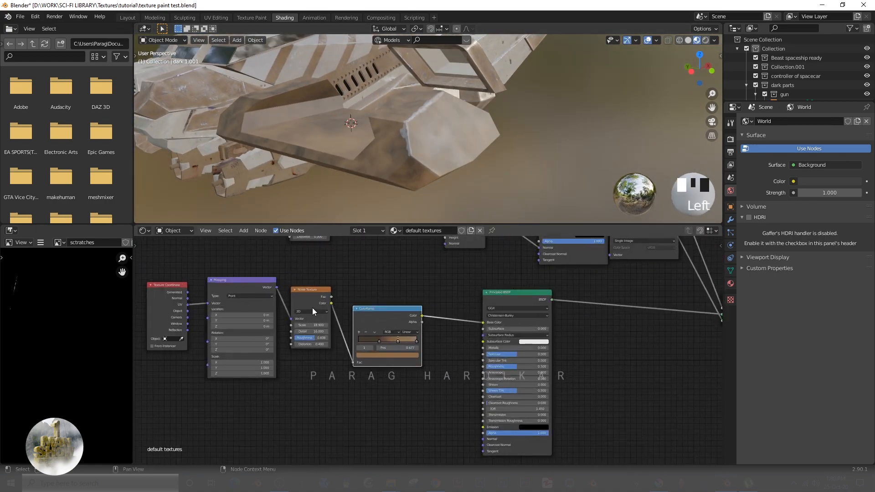
pyautogui.scroll(3, 502, 134)
pyautogui.moveTo(502, 134); pyautogui.dragTo(508, 135, button='middle')
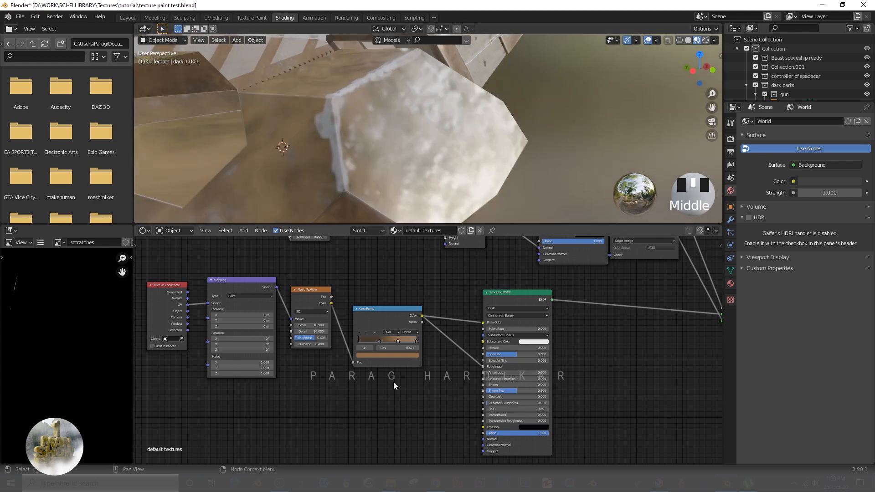
# Move the brown ColorRamp aside and insert a new ColorRamp on its link to the paint shader's Roughness.
pyautogui.moveTo(392, 363); pyautogui.dragTo(325, 438)
pyautogui.hotkey('shift', 'a')
pyautogui.click(403, 368)
pyautogui.write('ramp')
pyautogui.click(403, 376)
pyautogui.click(404, 377)
pyautogui.scroll(2, 388, 394)
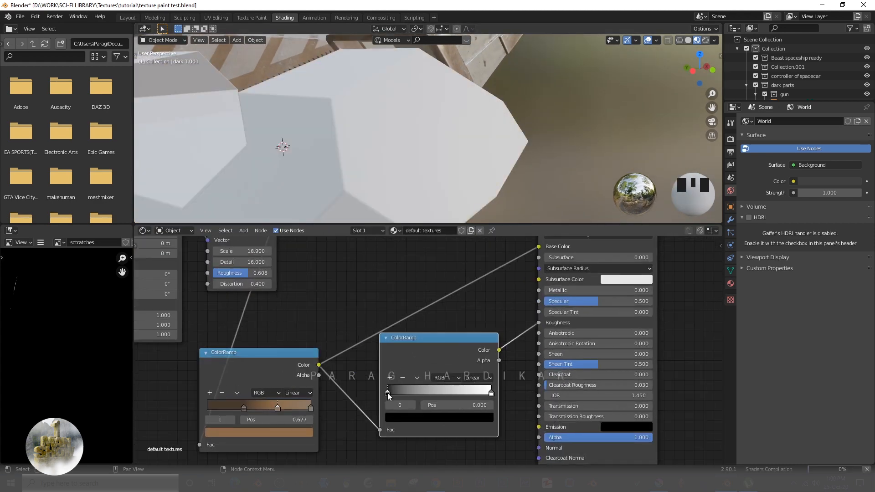
# Lighten the roughness ramp's black stop slightly, move it to 0.023 and pull the white stop inward.
pyautogui.click(430, 417)
pyautogui.moveTo(471, 349); pyautogui.dragTo(470, 338)
pyautogui.moveTo(491, 393); pyautogui.dragTo(461, 393)
pyautogui.moveTo(388, 393); pyautogui.dragTo(391, 393)
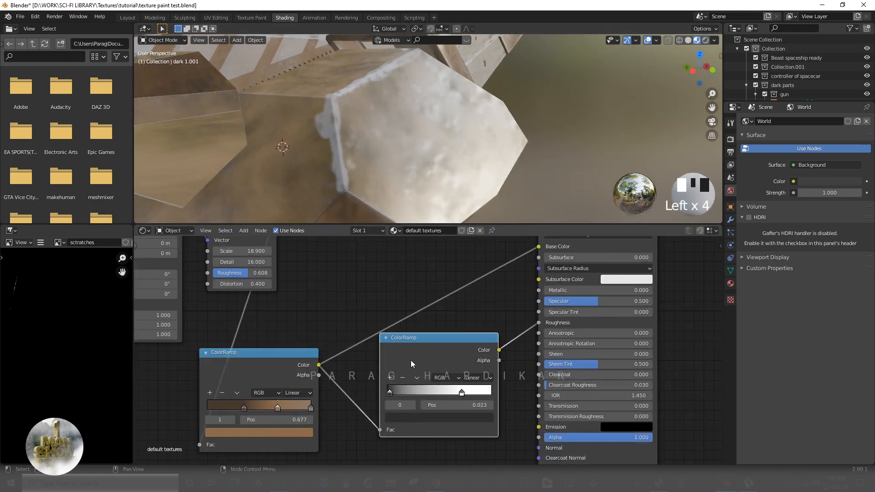
# Move the two paint ramps apart, add another ColorRamp and feed its Fac from the brown ramp's Color.
pyautogui.scroll(-2, 449, 386)
pyautogui.moveTo(330, 367); pyautogui.dragTo(396, 263)
pyautogui.moveTo(442, 357); pyautogui.dragTo(266, 414)
pyautogui.hotkey('shift', 'a')
pyautogui.moveTo(446, 435)
pyautogui.click(474, 365)
pyautogui.click(407, 398)
pyautogui.moveTo(433, 272); pyautogui.dragTo(409, 458)
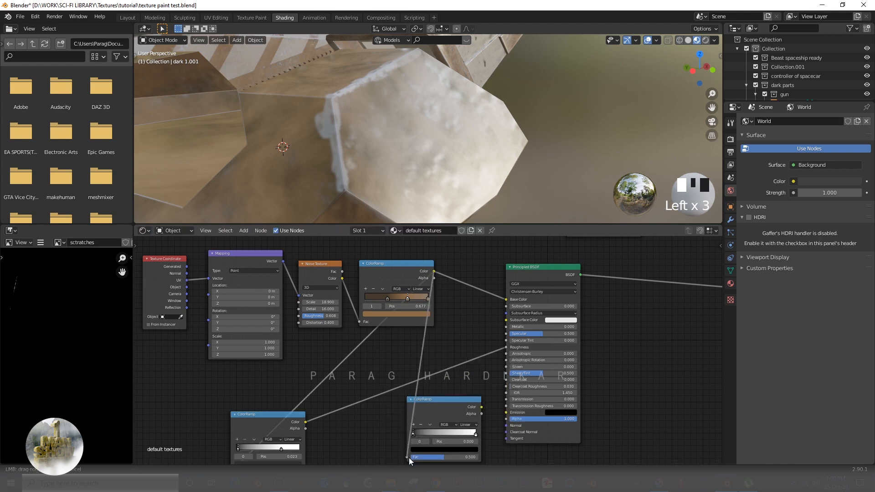
# Connect the newest ColorRamp's Color to the paint shader's Specular and move its black stop slightly inward.
pyautogui.scroll(2, 445, 374)
pyautogui.scroll(1, 461, 178)
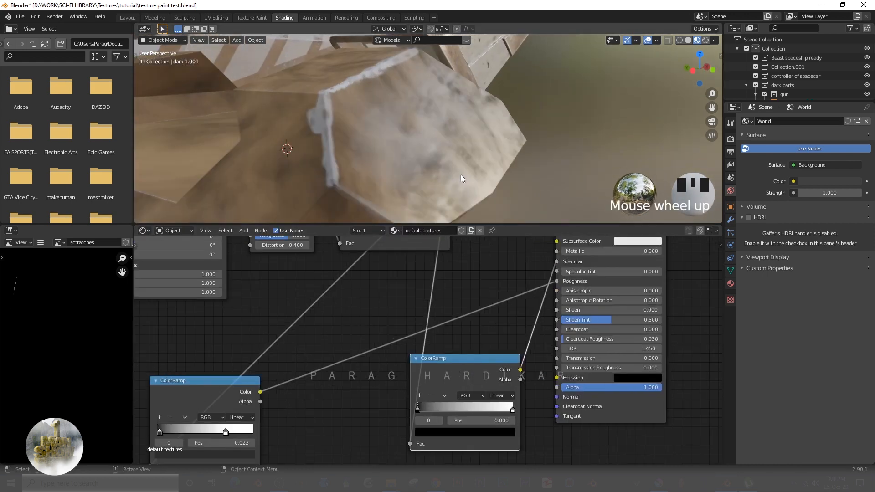
pyautogui.moveTo(417, 410)
pyautogui.mouseDown()
pyautogui.moveTo(433, 410)
pyautogui.moveTo(425, 410)
pyautogui.mouseUp()
# Set the paint Noise Texture's distortion to 0 and try a lower scale.
pyautogui.scroll(-4, 490, 176)
pyautogui.moveTo(296, 244); pyautogui.dragTo(482, 327, button='middle')
pyautogui.doubleClick(482, 326)
pyautogui.write('0')
pyautogui.press('Return')
pyautogui.scroll(3, 457, 144)
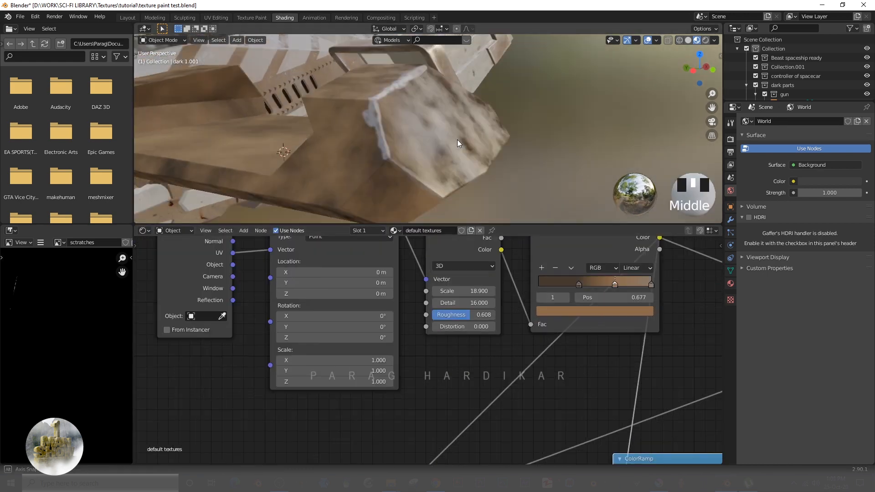
pyautogui.moveTo(459, 143); pyautogui.dragTo(455, 146, button='middle')
pyautogui.scroll(2, 455, 147)
pyautogui.moveTo(464, 291); pyautogui.dragTo(442, 291)
pyautogui.scroll(-3, 428, 350)
# Duplicate the paint Noise Texture, shift the Texture Coordinate and Mapping nodes aside and connect Mapping's Vector to the copy.
pyautogui.click(443, 285)
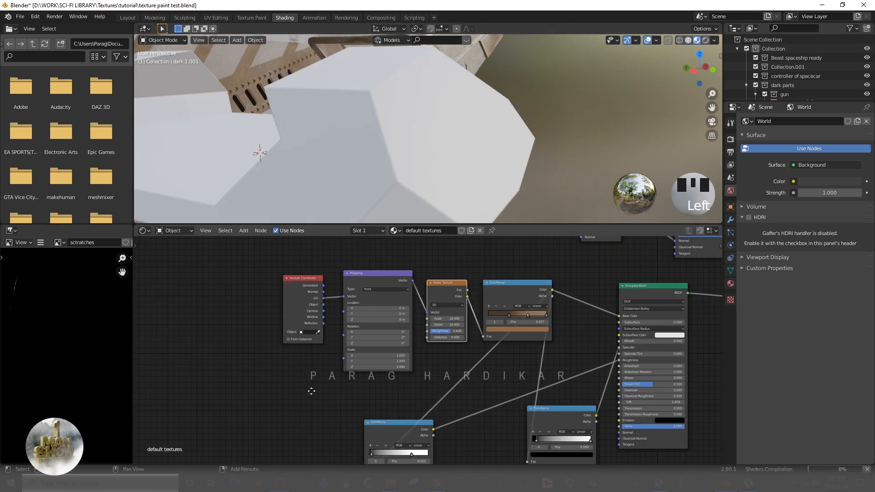
pyautogui.hotkey('shift', 'd')
pyautogui.click(322, 397)
pyautogui.moveTo(303, 279); pyautogui.dragTo(181, 305)
pyautogui.moveTo(385, 279); pyautogui.dragTo(243, 294)
pyautogui.moveTo(271, 296); pyautogui.dragTo(308, 423)
pyautogui.moveTo(350, 402); pyautogui.dragTo(305, 347, button='middle')
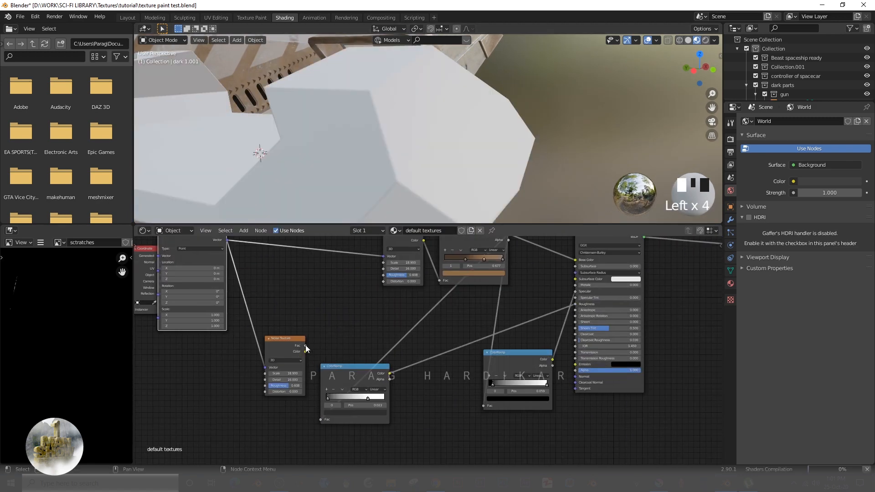
# Connect the duplicated Noise Texture's Color to the specular ramp's Fac and set that noise's scale to 45.
pyautogui.moveTo(306, 352); pyautogui.dragTo(484, 405)
pyautogui.scroll(2, 272, 400)
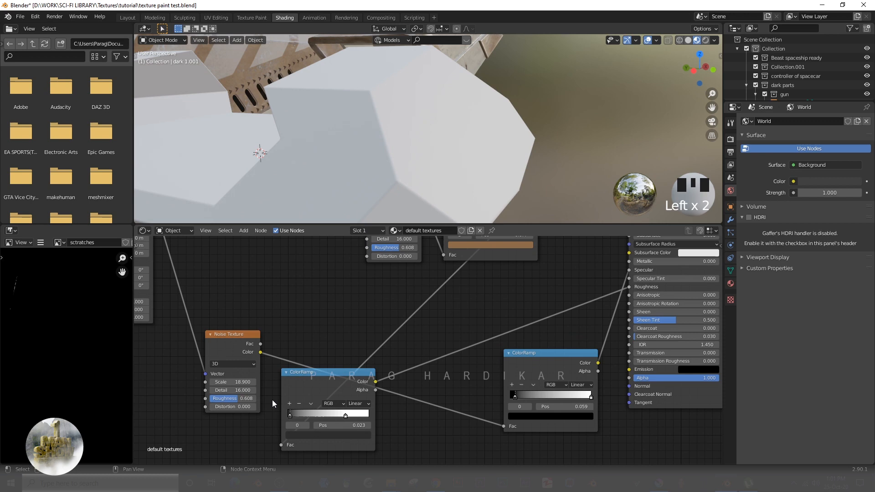
pyautogui.doubleClick(237, 385)
pyautogui.write('45')
pyautogui.press('Return')
# Move the specular ramp's black stop to position 0.377 and check the part's surface up close.
pyautogui.keyDown('shift'); pyautogui.moveTo(438, 169); pyautogui.dragTo(383, 170, button='middle'); pyautogui.keyUp('shift')
pyautogui.scroll(2, 383, 169)
pyautogui.moveTo(515, 397); pyautogui.dragTo(541, 397)
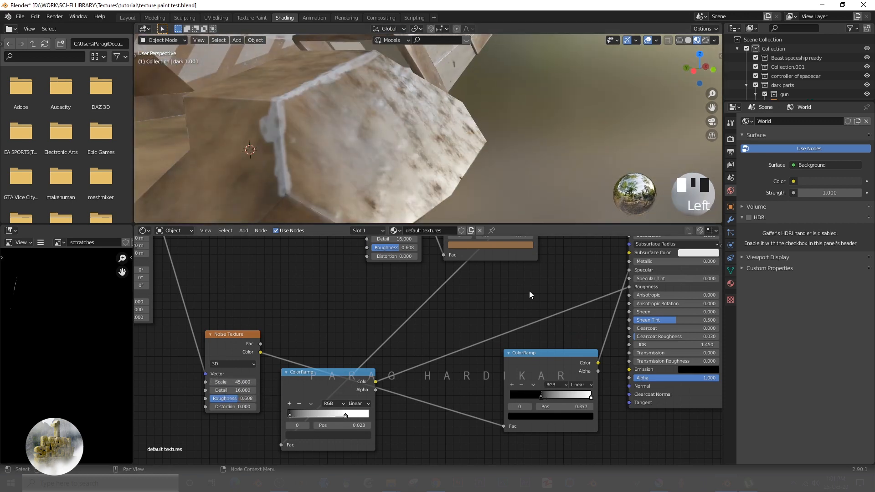
pyautogui.moveTo(410, 136); pyautogui.dragTo(437, 132, button='middle')
pyautogui.scroll(2, 437, 133)
# Set the duplicated Noise Texture's scale to 24.4, detail to 0.6 and roughness to 1.
pyautogui.moveTo(241, 390); pyautogui.dragTo(173, 390)
pyautogui.moveTo(428, 136); pyautogui.dragTo(410, 142, button='middle')
pyautogui.moveTo(236, 398); pyautogui.dragTo(200, 382)
pyautogui.scroll(-2, 410, 157)
pyautogui.moveTo(489, 159); pyautogui.dragTo(496, 164, button='middle')
# Move the roughness ramp up, feed its Fac from the duplicated noise's Color and place the specular ramp beside it.
pyautogui.scroll(-4, 496, 164)
pyautogui.scroll(-1, 429, 355)
pyautogui.moveTo(306, 383); pyautogui.dragTo(405, 320)
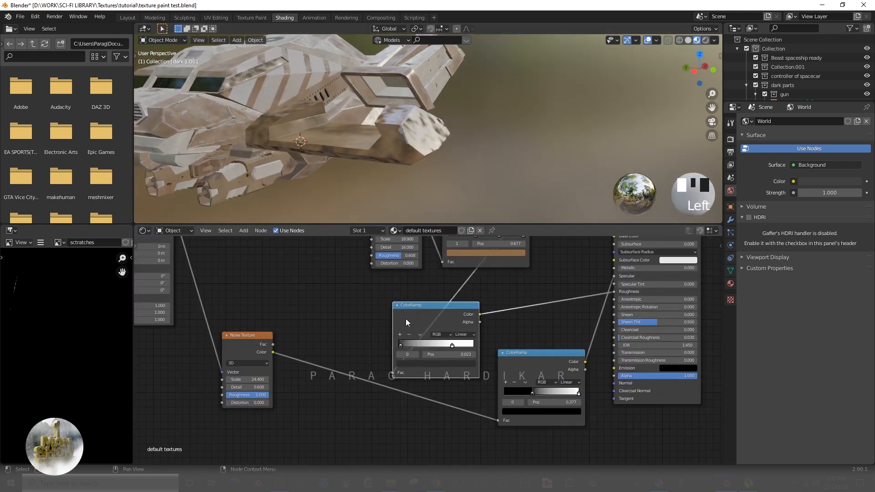
pyautogui.moveTo(273, 353); pyautogui.dragTo(393, 373)
pyautogui.moveTo(524, 361); pyautogui.dragTo(506, 327)
pyautogui.click(461, 414)
# Add a Bump node, feeding its Height from the duplicated noise's Color and its Normal into the paint shader's Normal.
pyautogui.hotkey('shift', 'a')
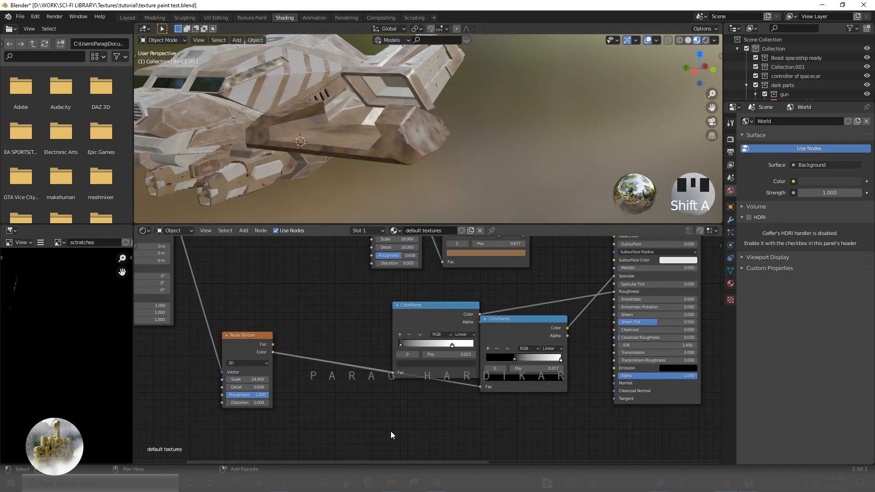
pyautogui.hotkey('shift', 'a')
pyautogui.click(360, 365)
pyautogui.write('bump')
pyautogui.press('Return')
pyautogui.click(498, 404)
pyautogui.moveTo(273, 352); pyautogui.dragTo(472, 462)
pyautogui.moveTo(548, 414); pyautogui.dragTo(613, 383)
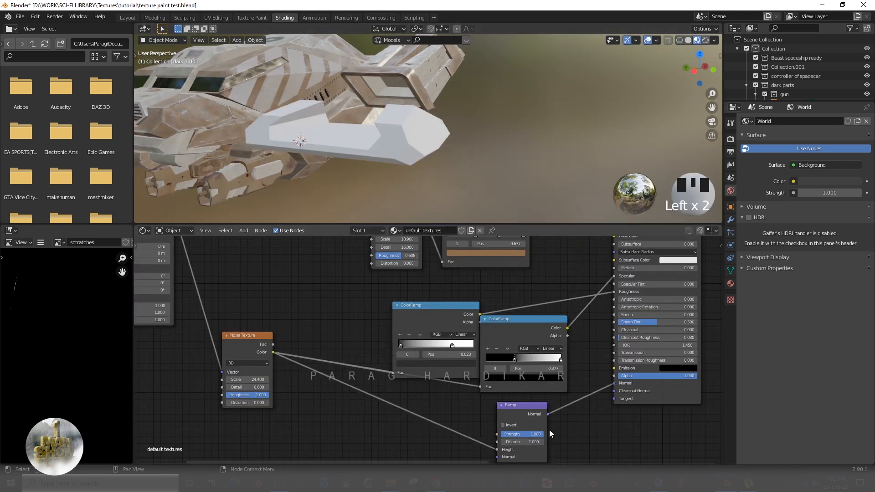
# Turn on Invert for the Bump node and reduce its strength to 0.158.
pyautogui.scroll(3, 392, 141)
pyautogui.moveTo(392, 142); pyautogui.dragTo(396, 144, button='middle')
pyautogui.scroll(4, 502, 401)
pyautogui.moveTo(495, 391); pyautogui.dragTo(520, 383, button='middle')
pyautogui.scroll(1, 510, 378)
pyautogui.scroll(1, 520, 383)
pyautogui.moveTo(543, 398); pyautogui.dragTo(474, 397)
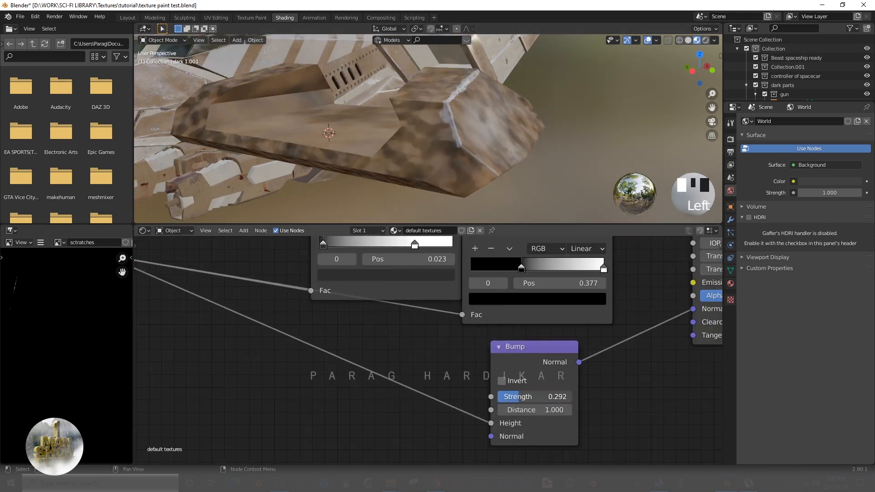
pyautogui.scroll(4, 465, 137)
pyautogui.keyDown('shift'); pyautogui.moveTo(465, 141); pyautogui.dragTo(490, 176, button='middle'); pyautogui.keyUp('shift')
pyautogui.click(506, 381)
pyautogui.moveTo(527, 398)
pyautogui.mouseDown()
pyautogui.moveTo(540, 398)
pyautogui.moveTo(522, 398)
pyautogui.mouseUp()
pyautogui.scroll(-5, 401, 137)
pyautogui.keyDown('shift'); pyautogui.moveTo(401, 136); pyautogui.dragTo(410, 121, button='middle'); pyautogui.keyUp('shift')
# Examine the textured part in the enlarged Layout viewport, select it and return to the Shading workspace.
pyautogui.click(127, 18)
pyautogui.moveTo(364, 273)
pyautogui.mouseDown(button='middle')
pyautogui.moveTo(378, 304)
pyautogui.moveTo(372, 272)
pyautogui.mouseUp(button='middle')
pyautogui.scroll(4, 372, 272)
pyautogui.hotkey('ctrl', 'space')
pyautogui.click(378, 270)
pyautogui.scroll(-2, 403, 270)
pyautogui.hotkey('ctrl', 'space')
pyautogui.click(287, 19)
pyautogui.scroll(-6, 450, 365)
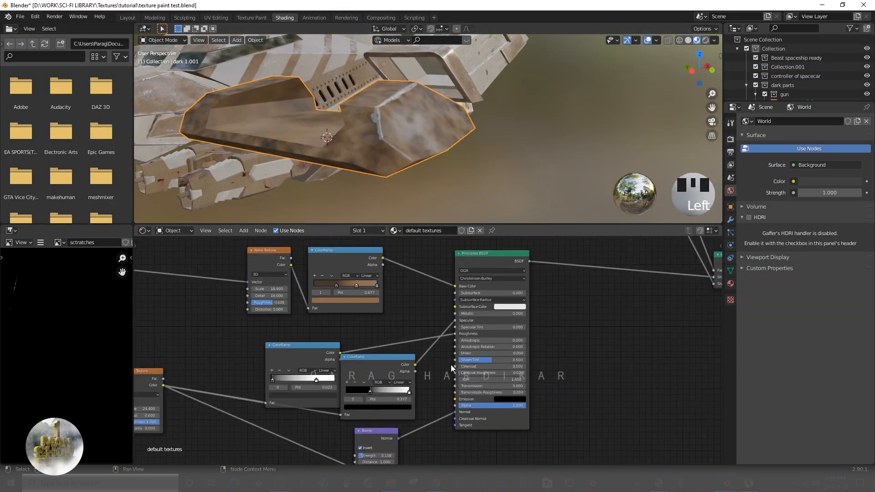
# Set the scale of the Noise Texture driving the brown paint colour to 45.
pyautogui.scroll(6, 473, 318)
pyautogui.click(472, 318)
pyautogui.write('45')
pyautogui.press('Return')
# Adjust the colours of the three visible stops in the brown paint ramp, ending with a light tan.
pyautogui.click(591, 312)
pyautogui.click(606, 341)
pyautogui.moveTo(650, 228); pyautogui.dragTo(650, 190)
pyautogui.click(633, 311)
pyautogui.click(626, 342)
pyautogui.click(676, 311)
pyautogui.click(639, 343)
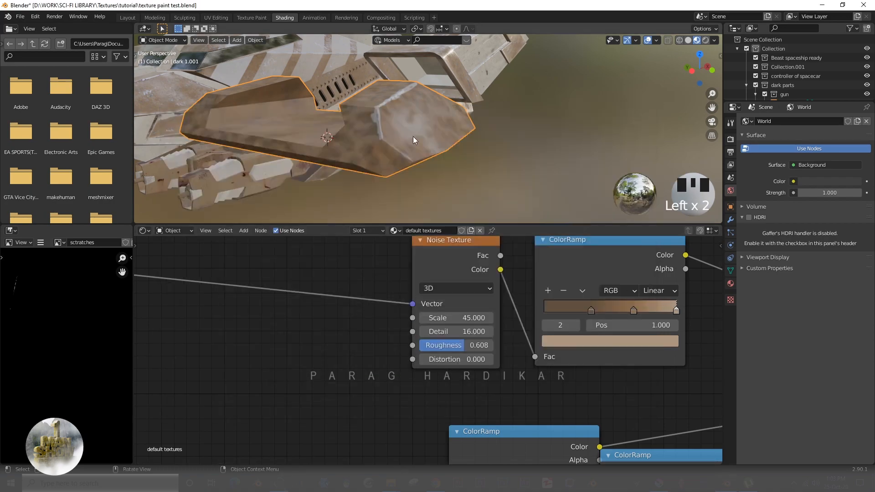
# Inspect the textured spaceship in the Layout workspace and in the full-screen landscape scene.
pyautogui.moveTo(414, 138)
pyautogui.mouseDown(button='middle')
pyautogui.moveTo(374, 159)
pyautogui.moveTo(469, 156)
pyautogui.mouseUp(button='middle')
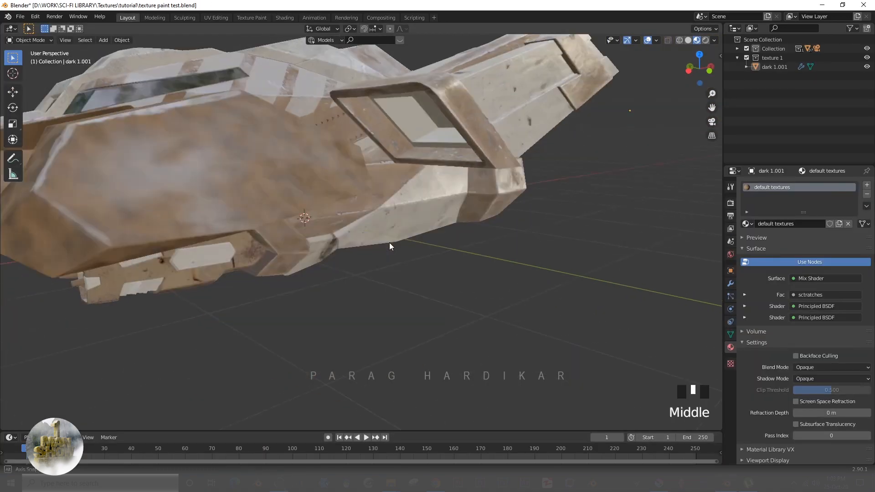
pyautogui.keyDown('ctrl'); pyautogui.moveTo(389, 243); pyautogui.dragTo(409, 254, button='middle'); pyautogui.keyUp('ctrl')
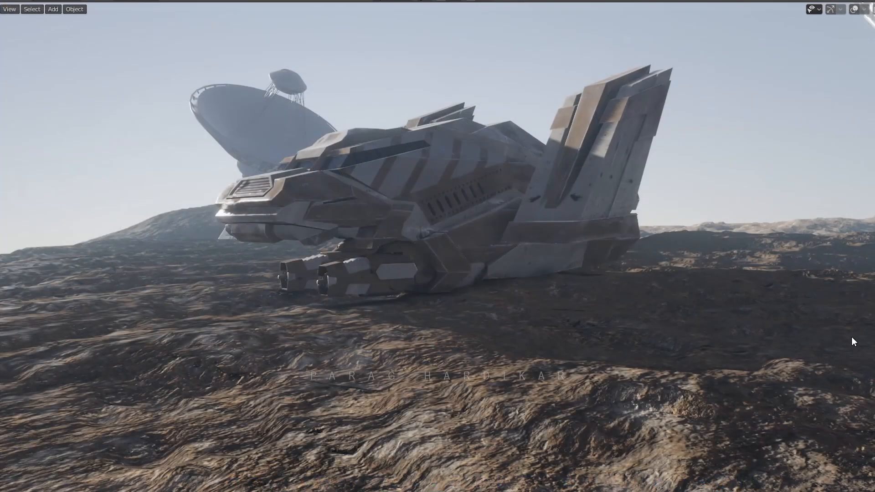
pyautogui.moveTo(852, 337); pyautogui.dragTo(368, 337, button='middle')
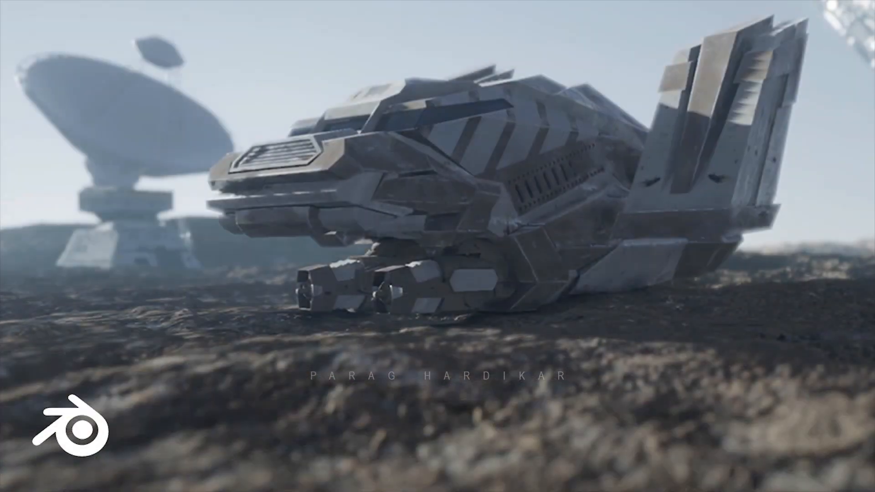